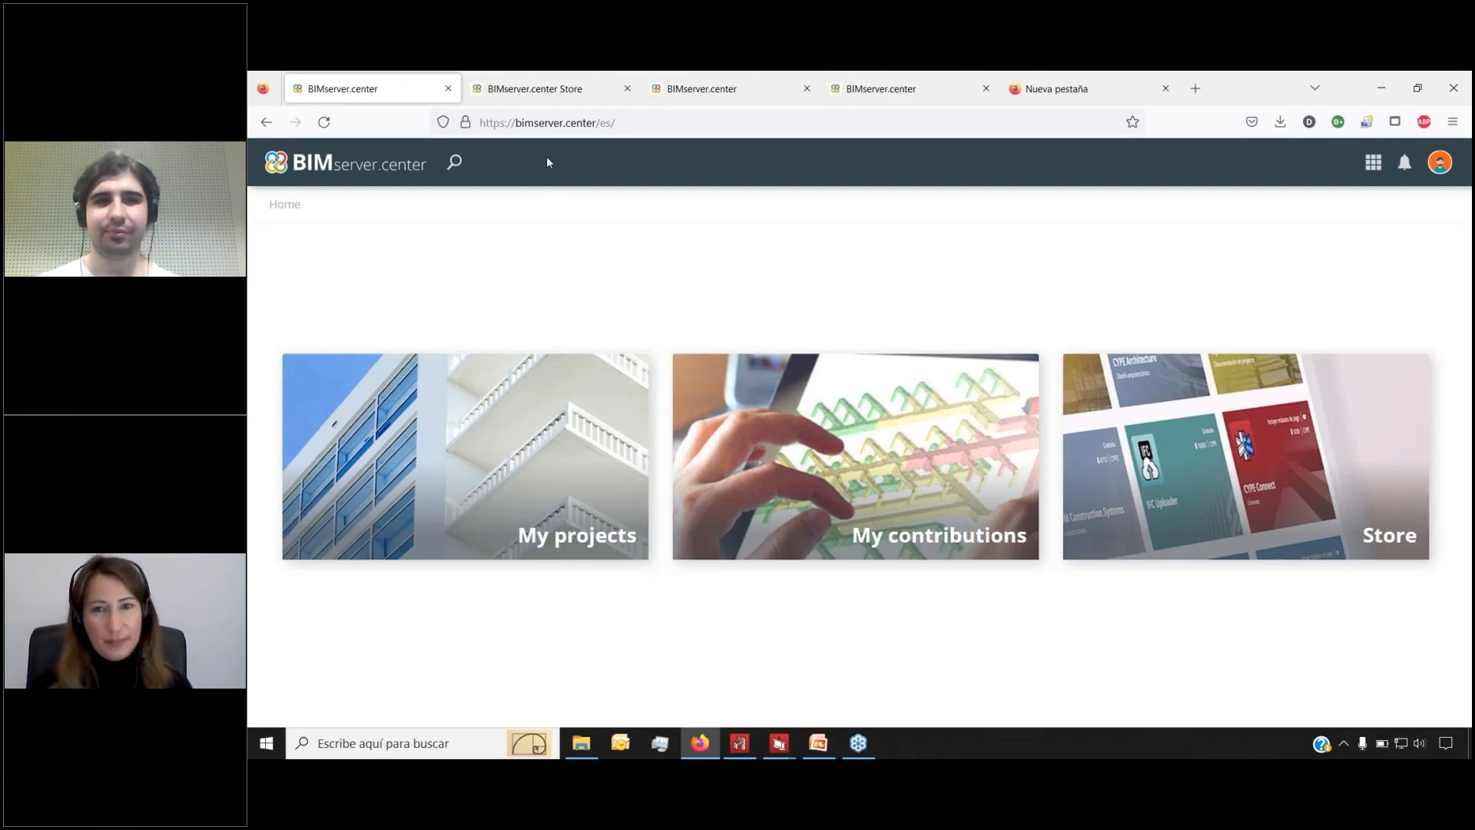
Switch to CYPE 3D and view the overall frame of the Warehouse model
{"action": "left_click", "coordinate": [734, 739]}
{"action": "scroll", "coordinate": [770, 454], "scroll_direction": "down", "scroll_amount": 2}
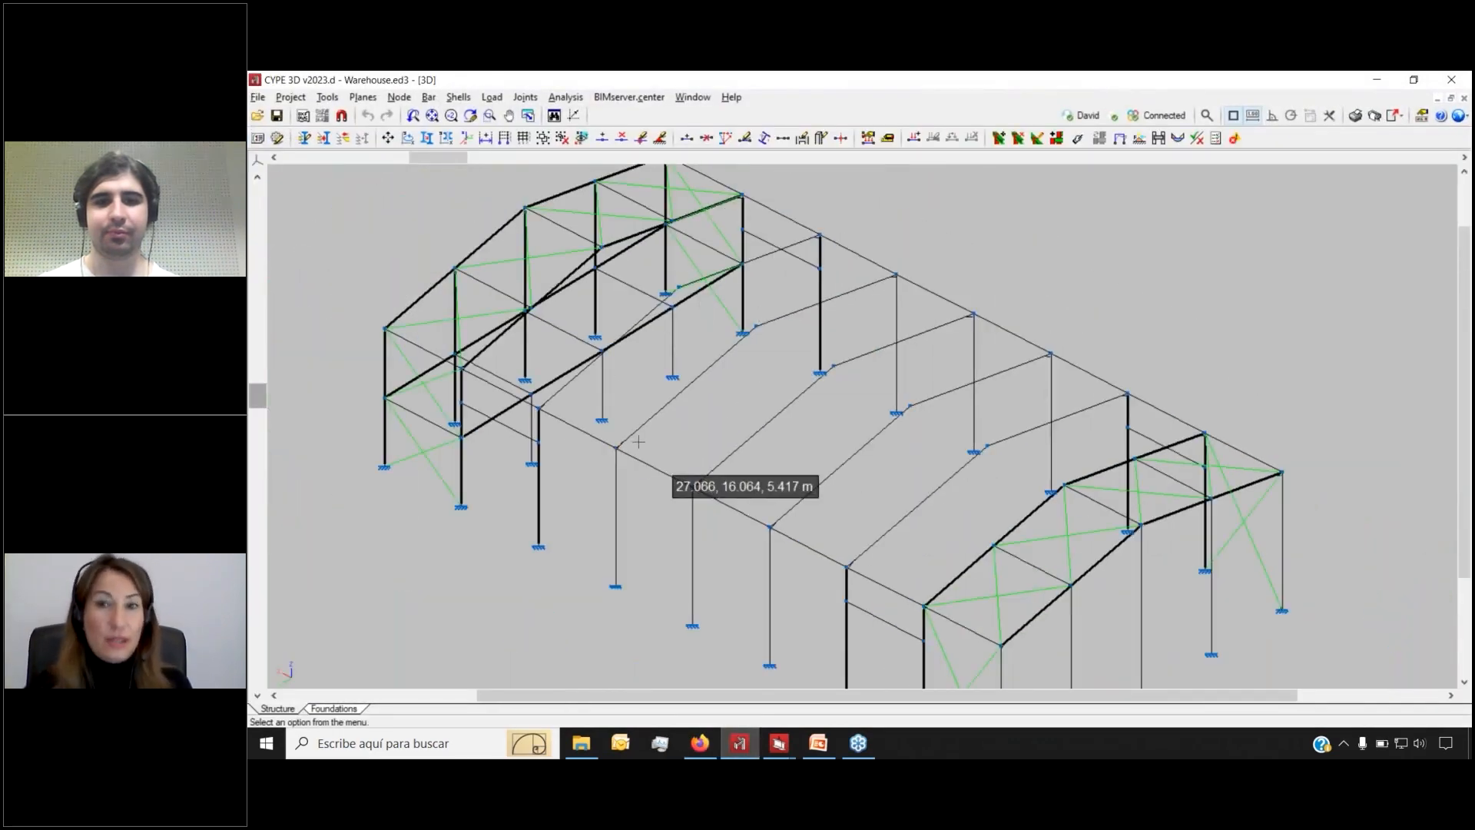
{"action": "scroll", "coordinate": [640, 439], "scroll_direction": "down", "scroll_amount": 1}
{"action": "mouse_move", "coordinate": [782, 747]}
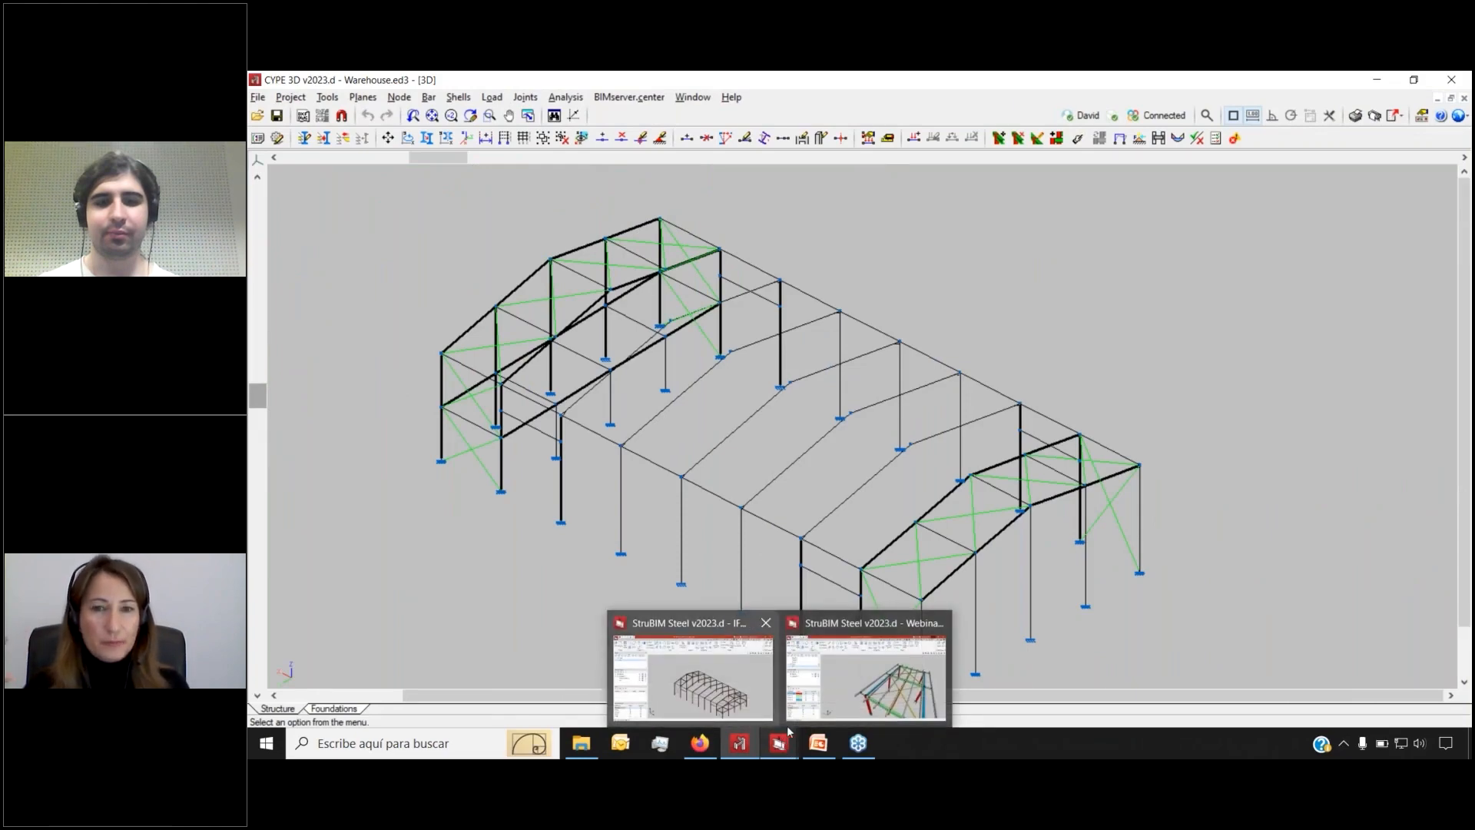
Switch to Firefox and open the CYPE 3D page from the BIMserver.center Store's Structural analysis category
{"action": "left_click", "coordinate": [699, 743]}
{"action": "left_click", "coordinate": [567, 83]}
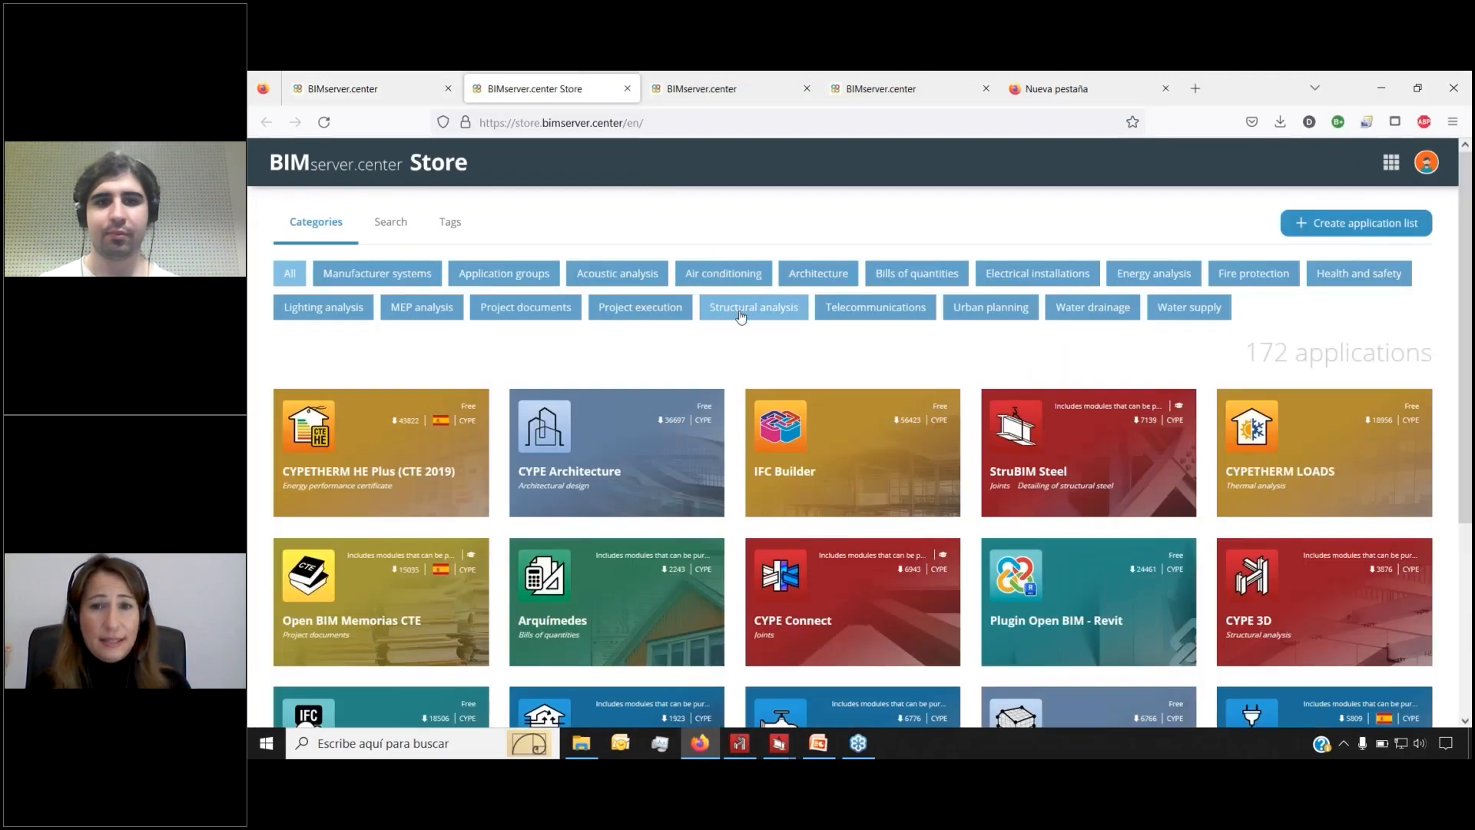
{"action": "left_click", "coordinate": [742, 316]}
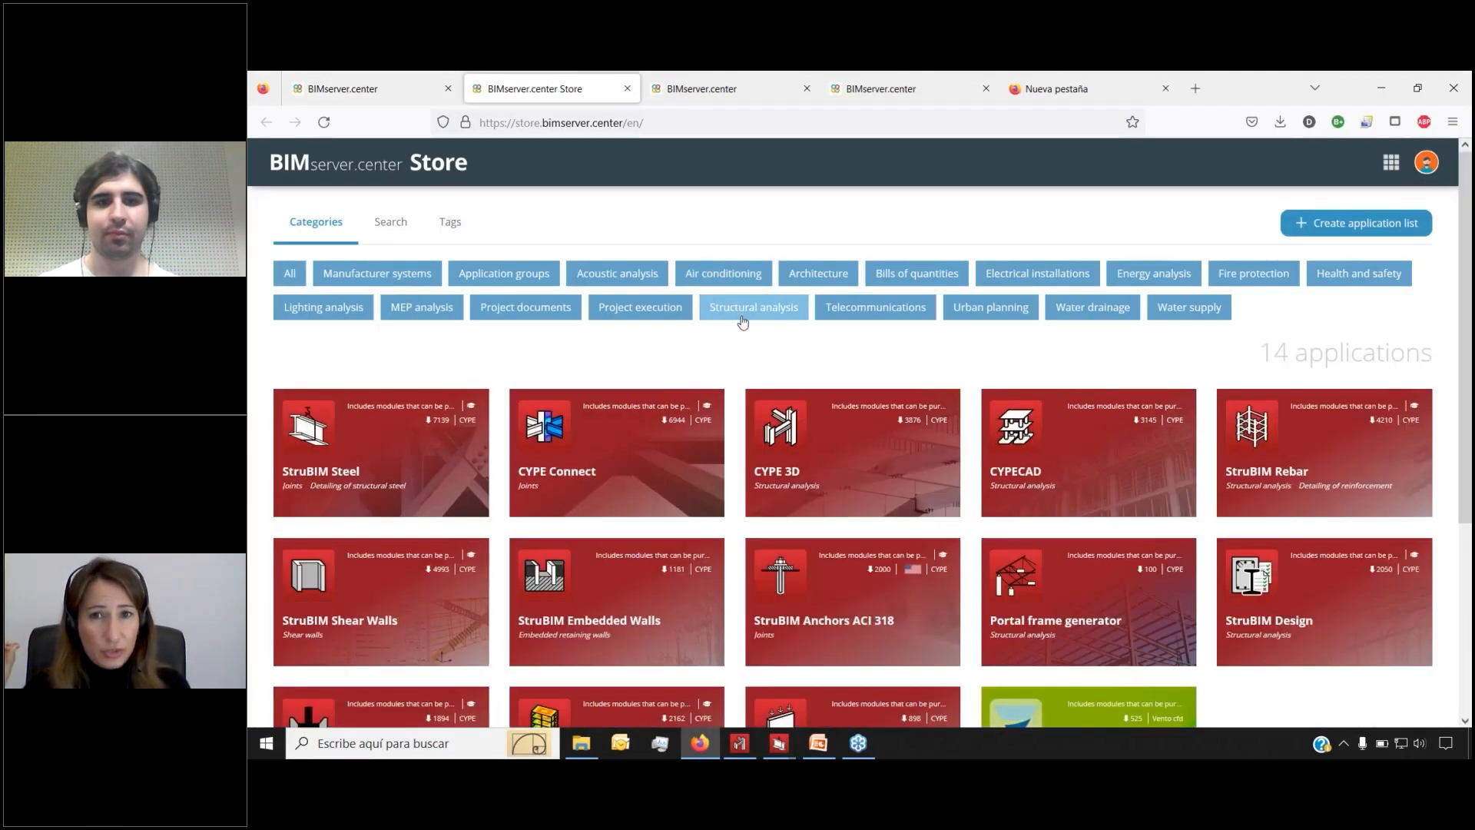
{"action": "left_click", "coordinate": [832, 461]}
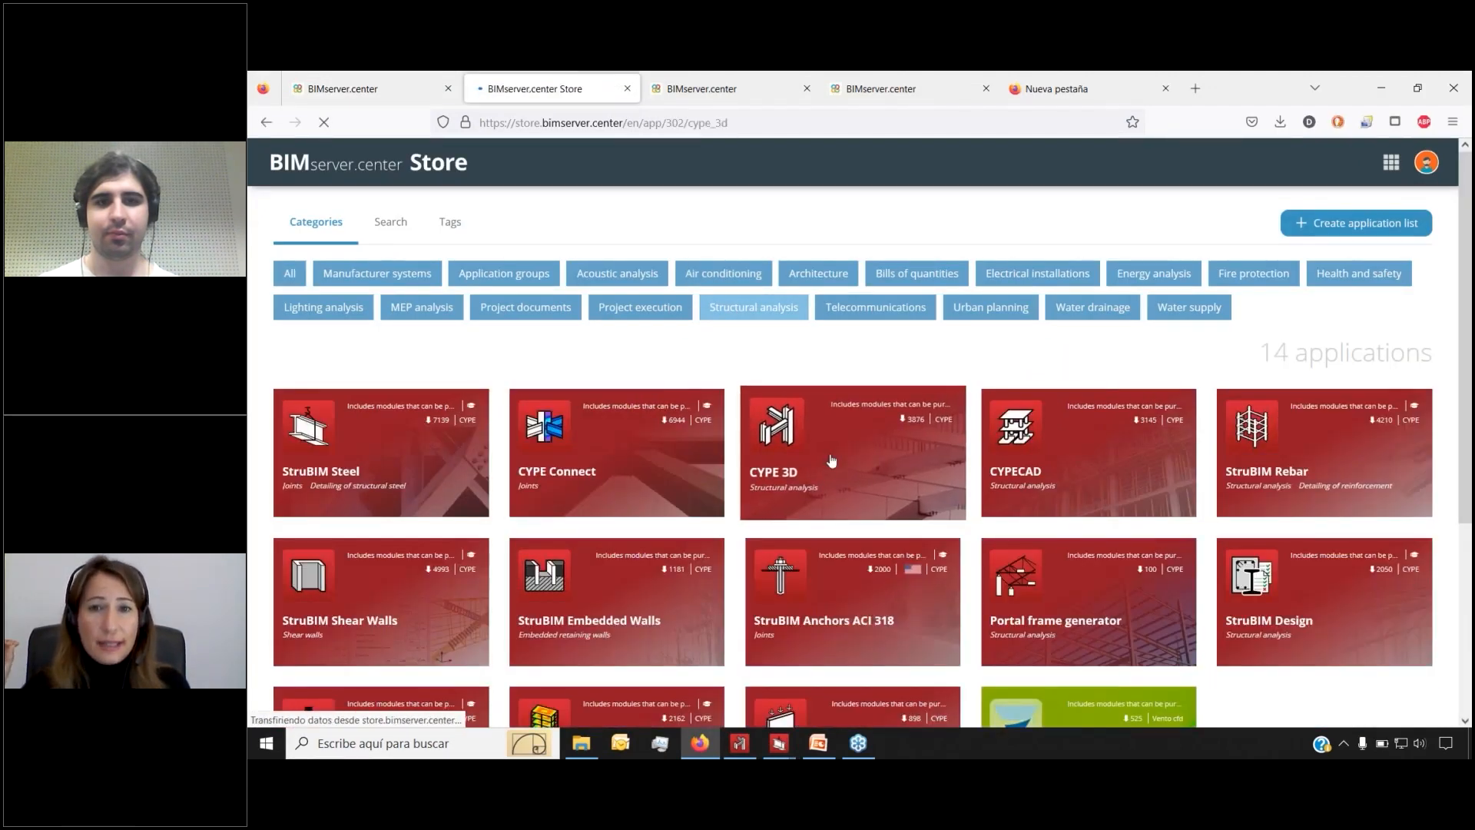
Review the CYPE 3D page and browse the example structures in its contribution gallery
{"action": "scroll", "coordinate": [826, 440], "scroll_direction": "down", "scroll_amount": 8}
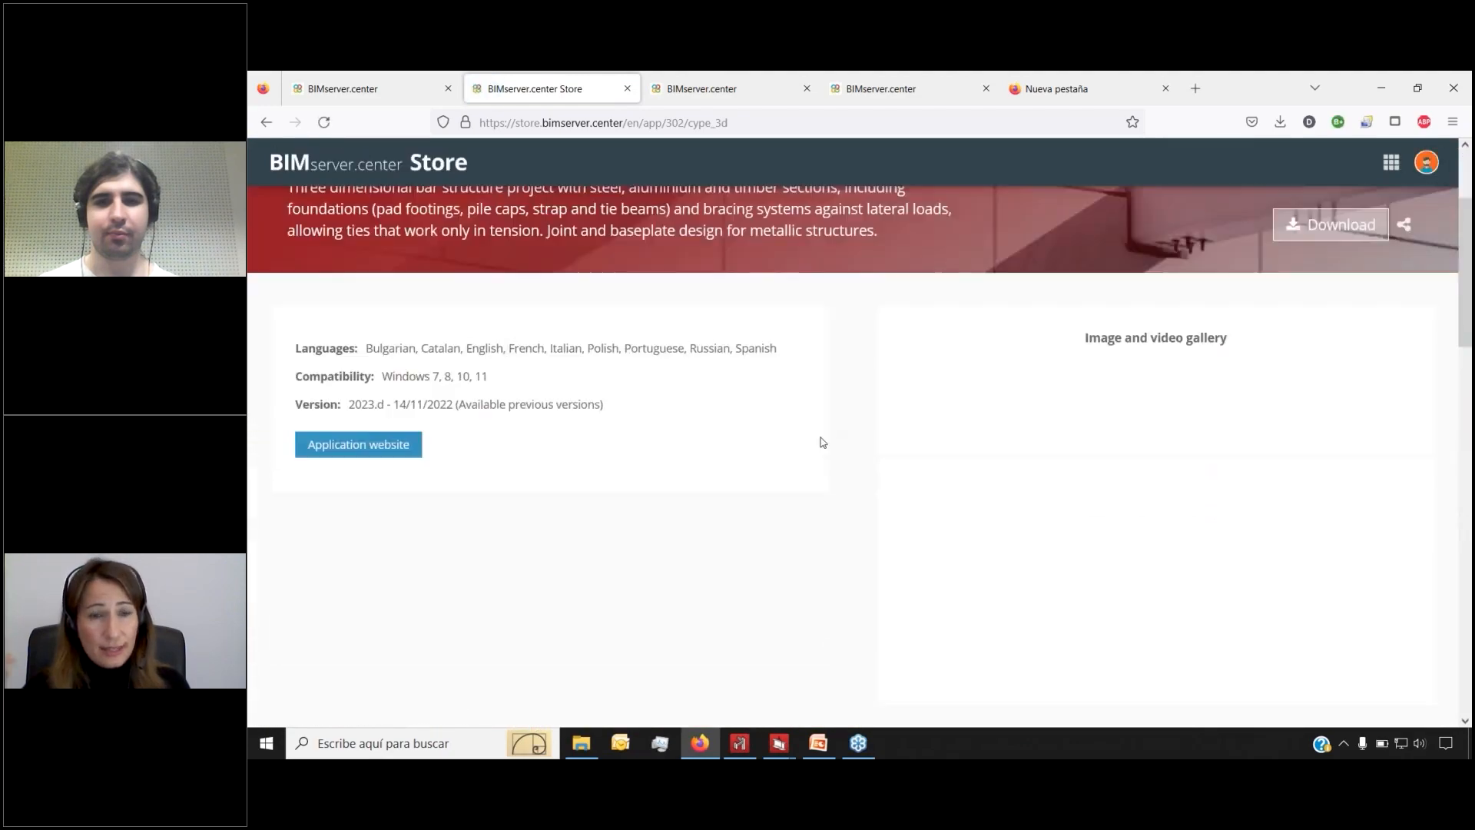
{"action": "scroll", "coordinate": [876, 450], "scroll_direction": "down", "scroll_amount": 10}
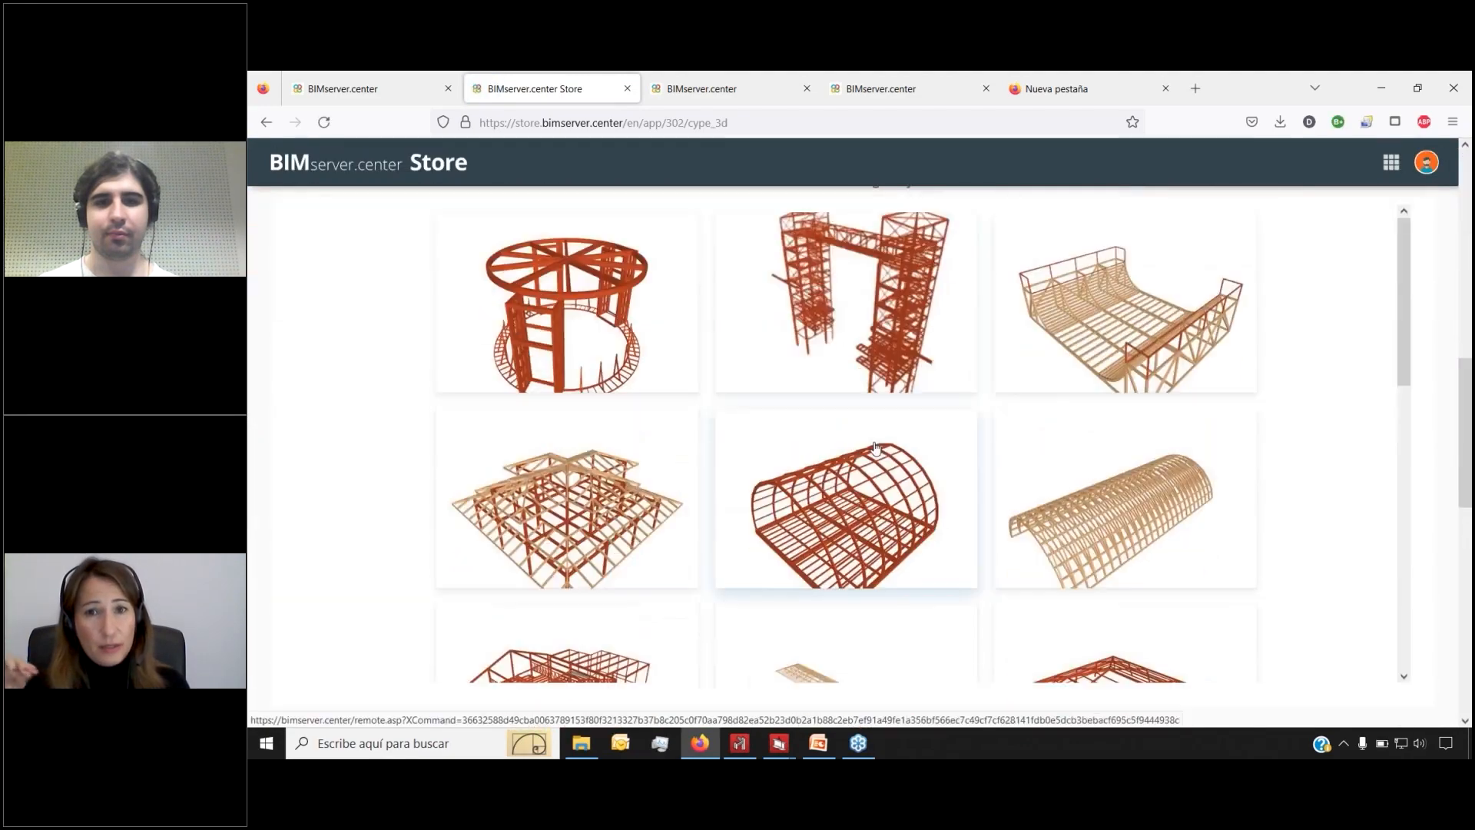
{"action": "scroll", "coordinate": [880, 452], "scroll_direction": "down", "scroll_amount": 10}
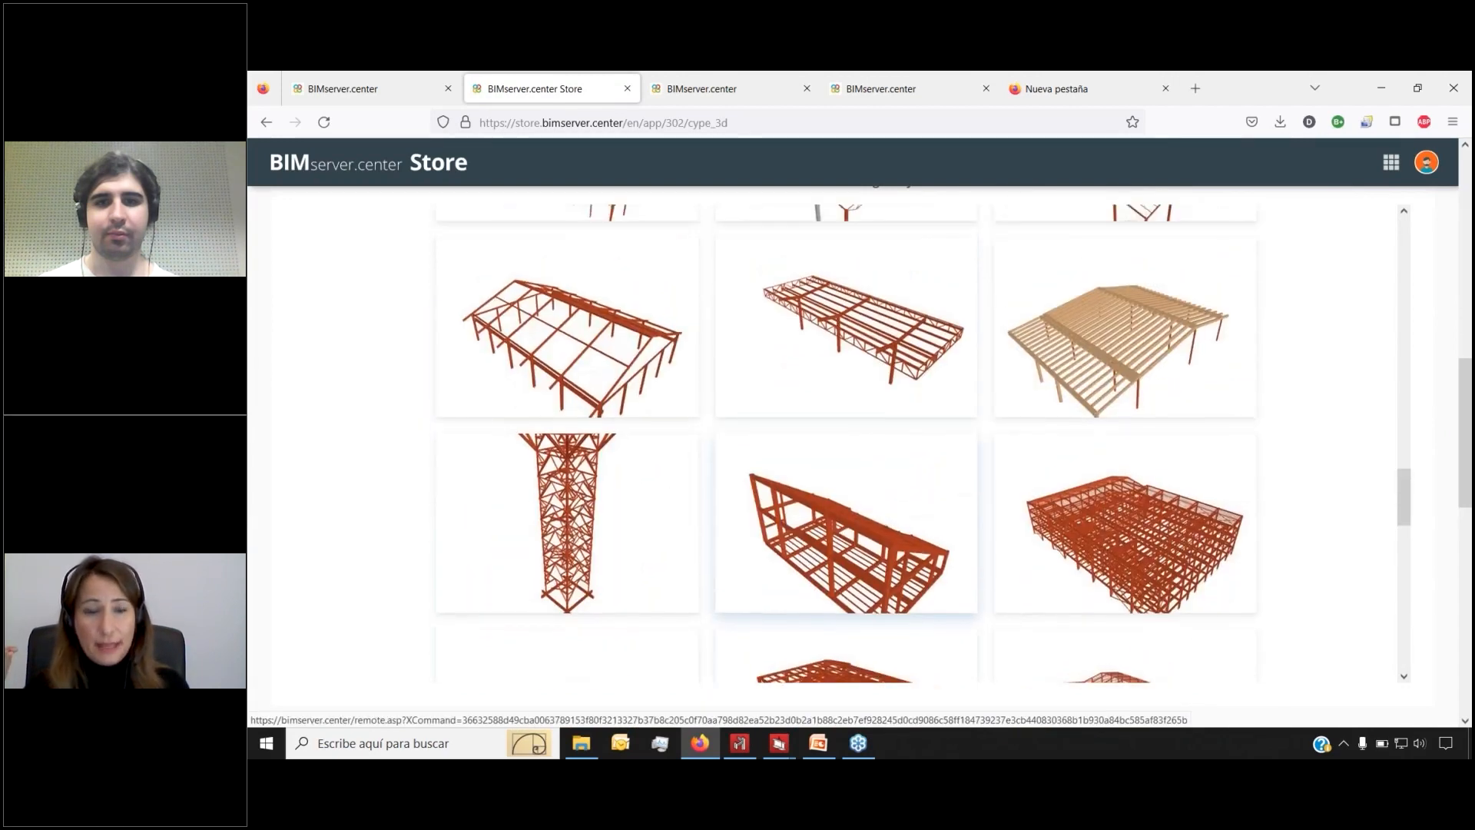
{"action": "scroll", "coordinate": [845, 469], "scroll_direction": "up", "scroll_amount": 15}
{"action": "scroll", "coordinate": [807, 534], "scroll_direction": "up", "scroll_amount": 5}
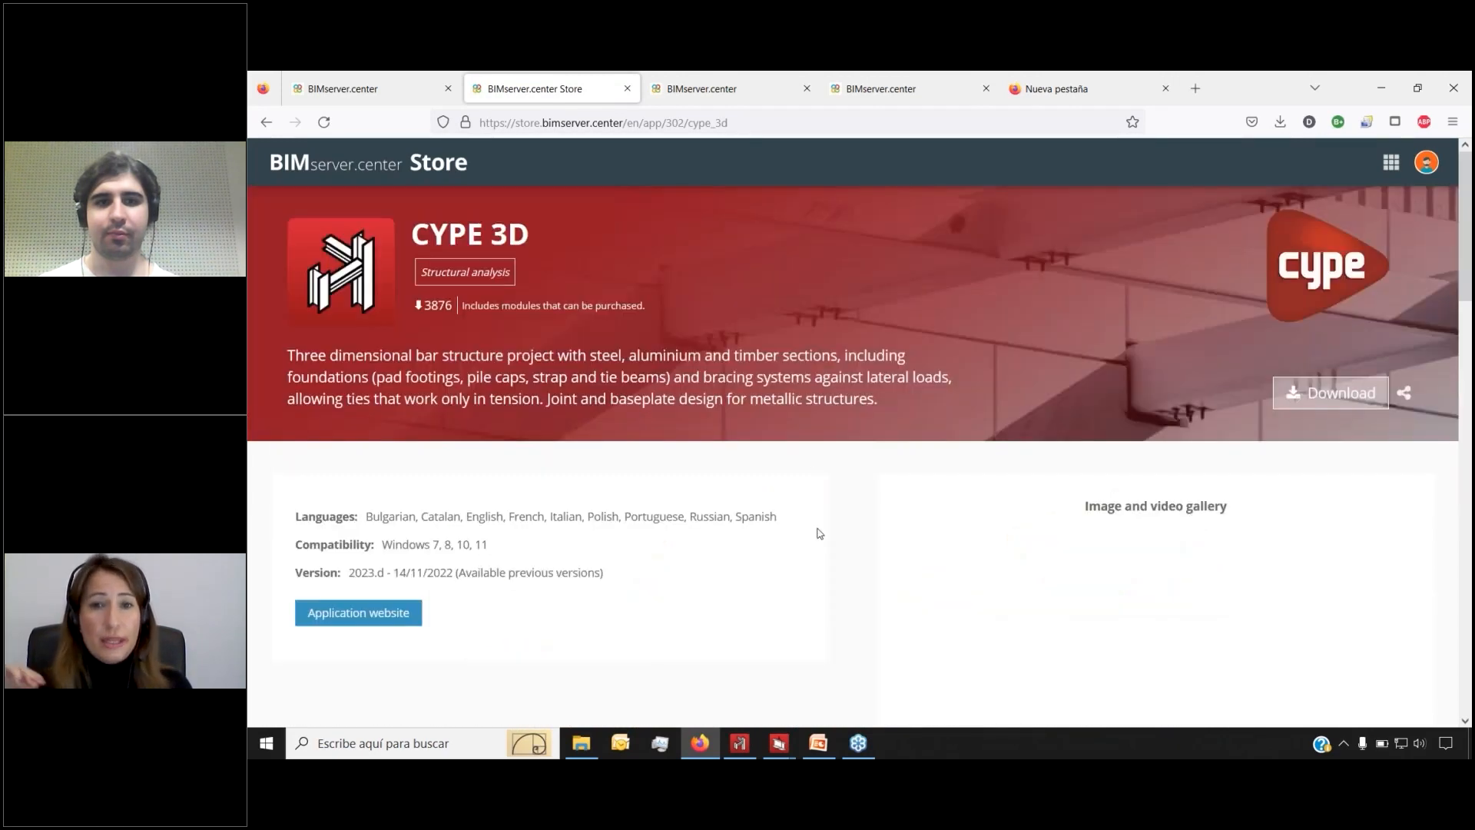
Open the StruBIM Steel page from the Store's Structural analysis category and review its details and contribution gallery
{"action": "left_click", "coordinate": [267, 123]}
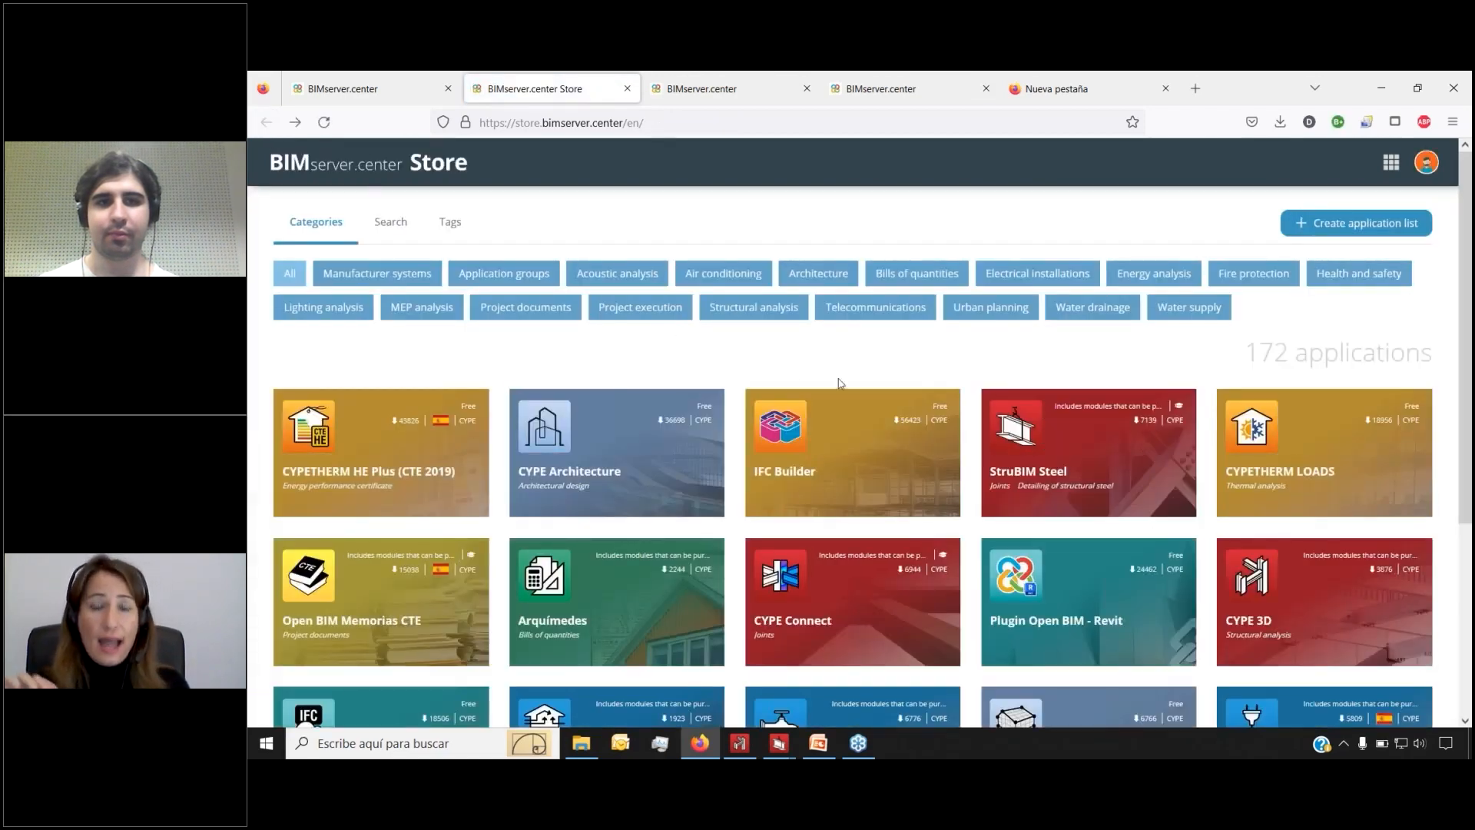
{"action": "left_click", "coordinate": [780, 309]}
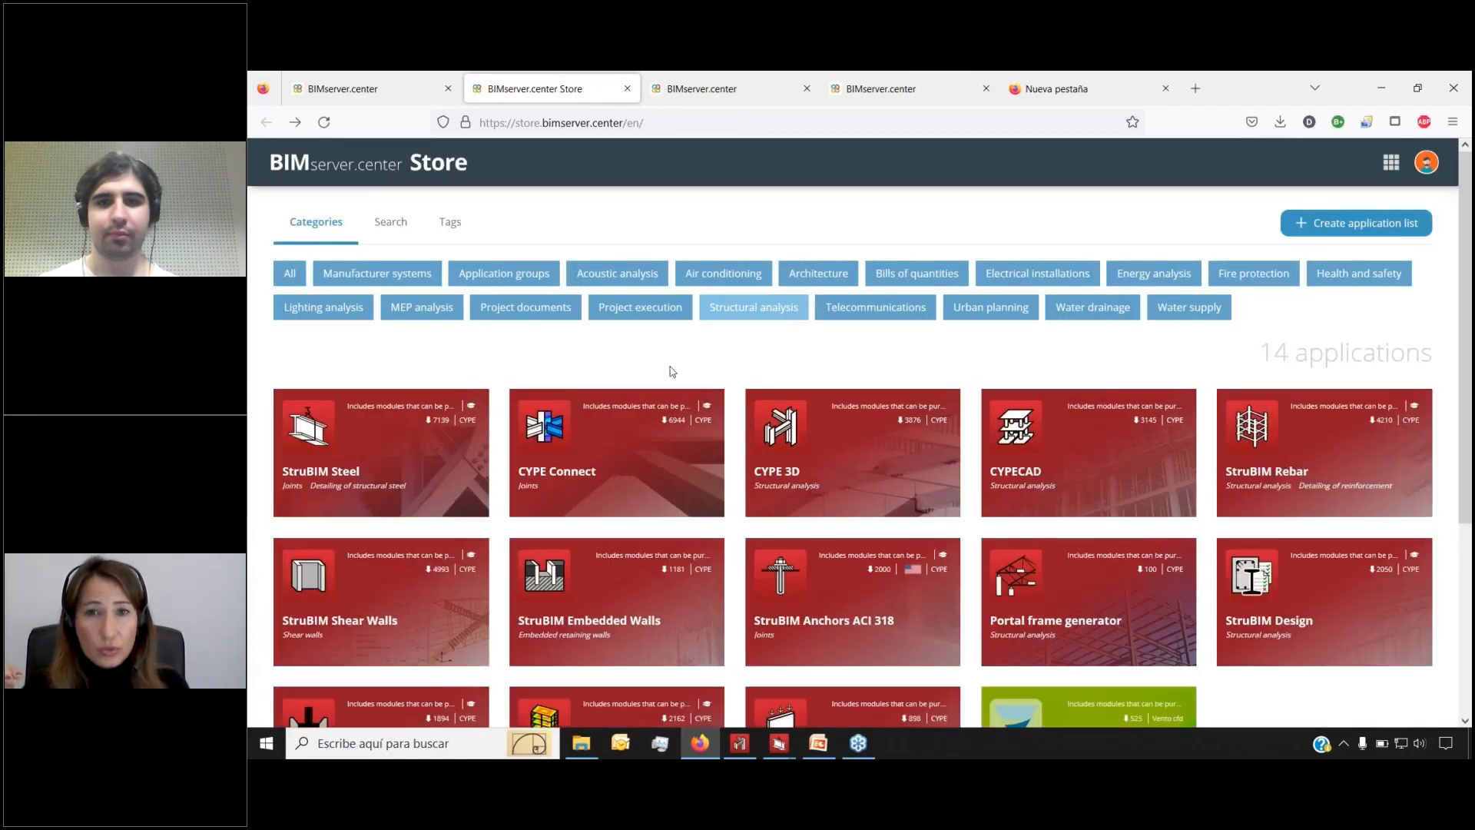
{"action": "left_click", "coordinate": [407, 484]}
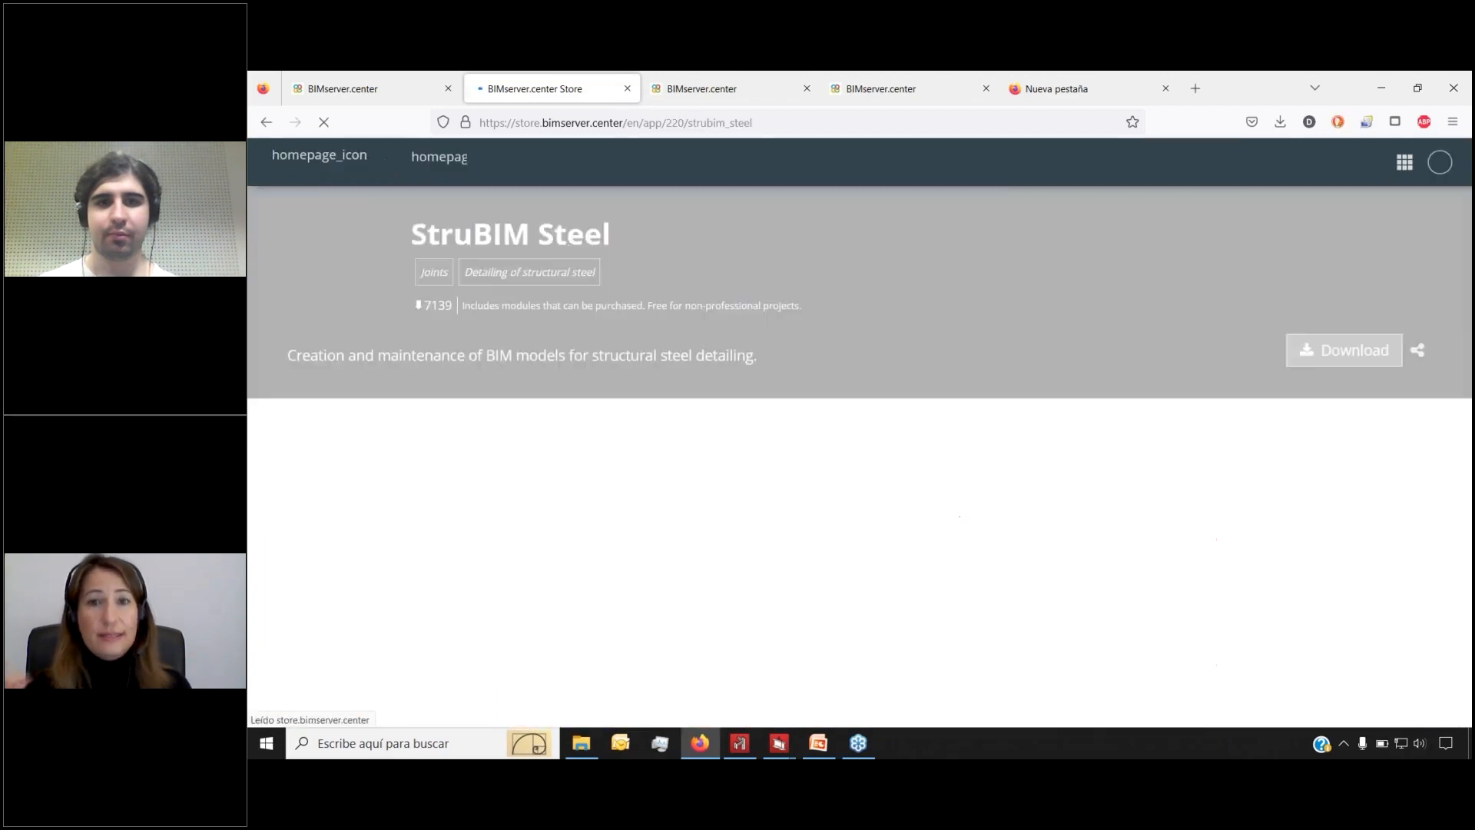
{"action": "scroll", "coordinate": [925, 439], "scroll_direction": "down", "scroll_amount": 10}
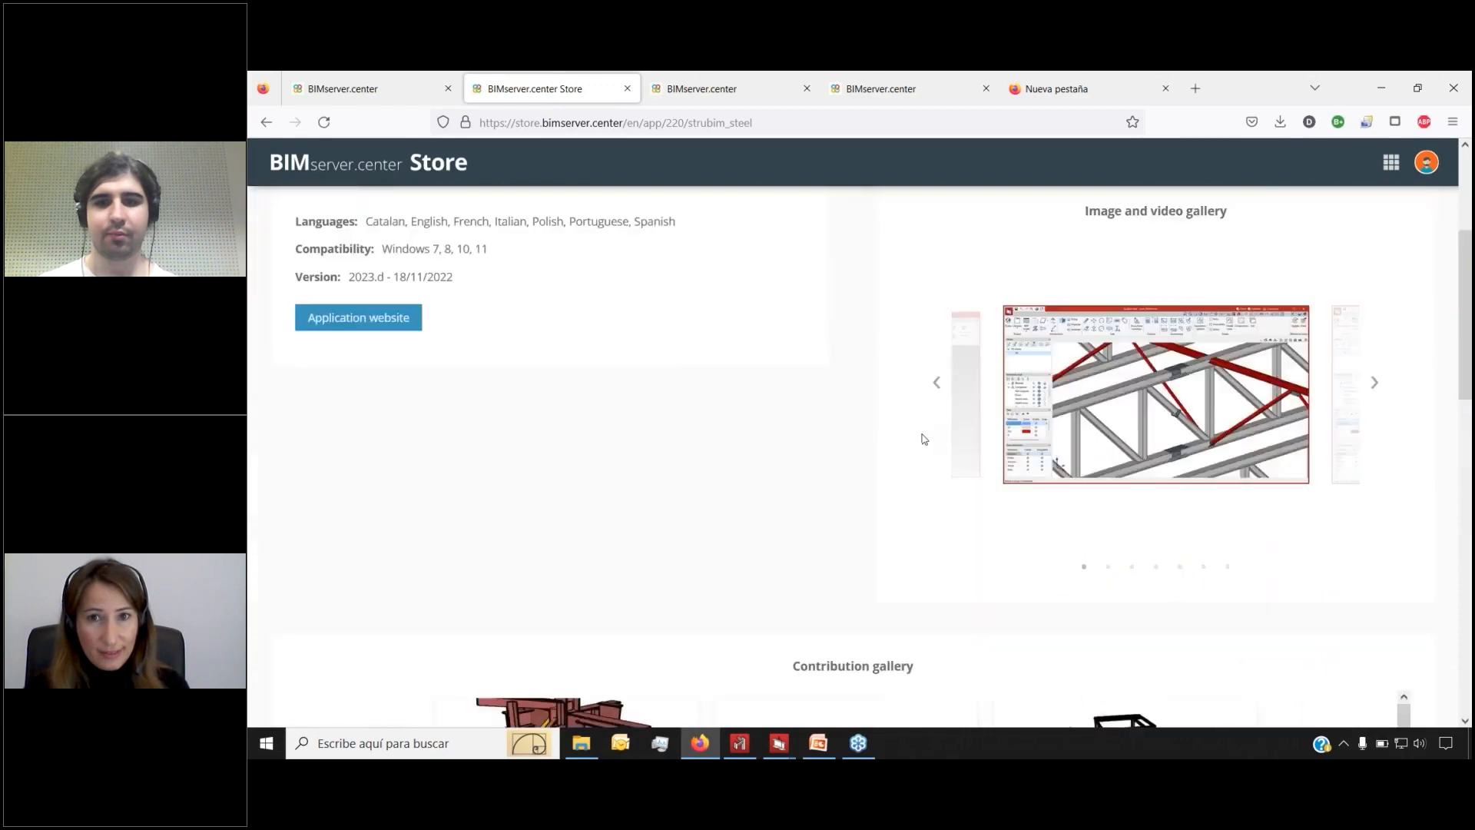
{"action": "scroll", "coordinate": [887, 502], "scroll_direction": "down", "scroll_amount": 5}
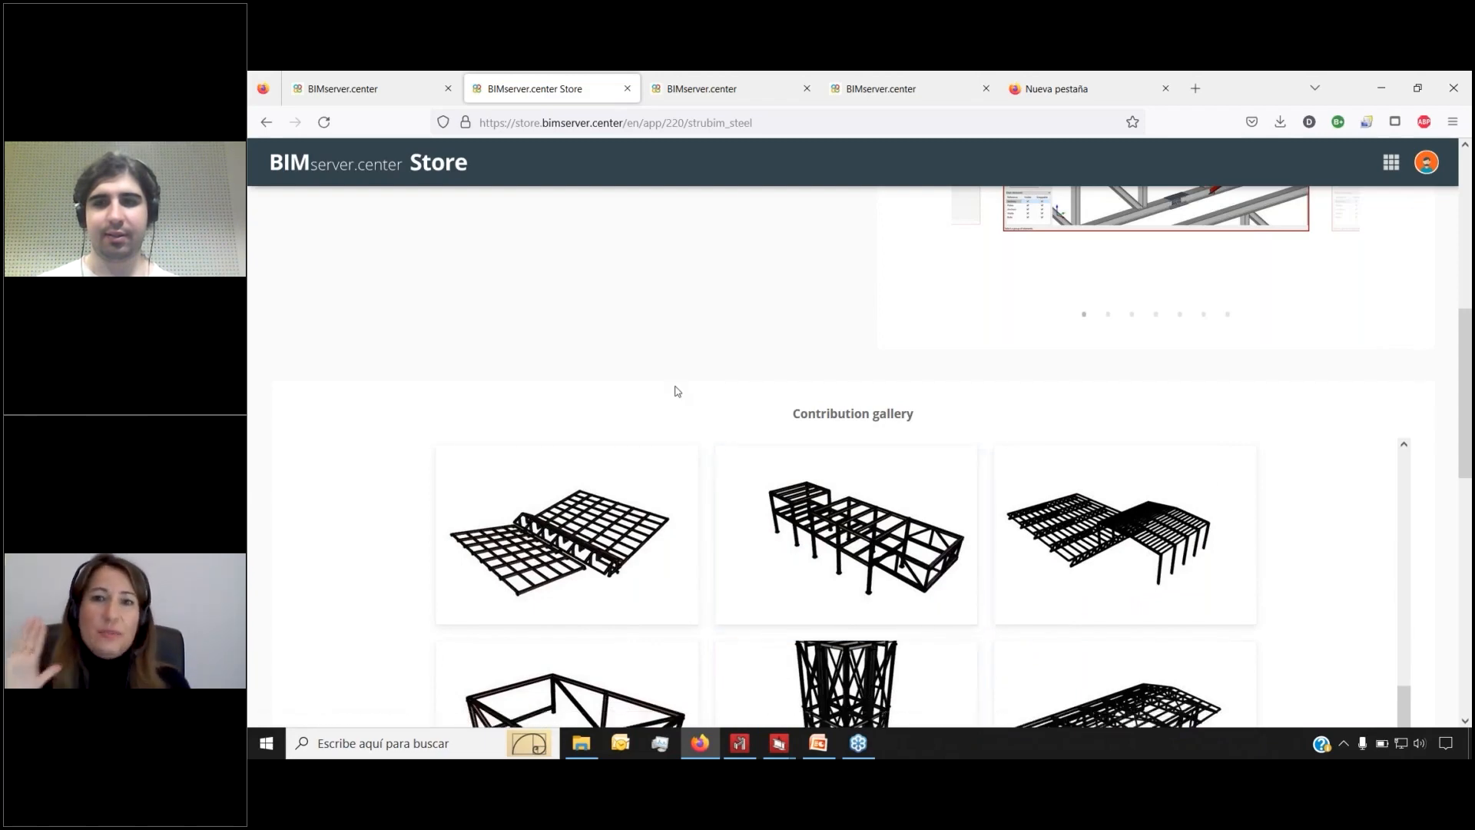
{"action": "scroll", "coordinate": [676, 395], "scroll_direction": "up", "scroll_amount": 6}
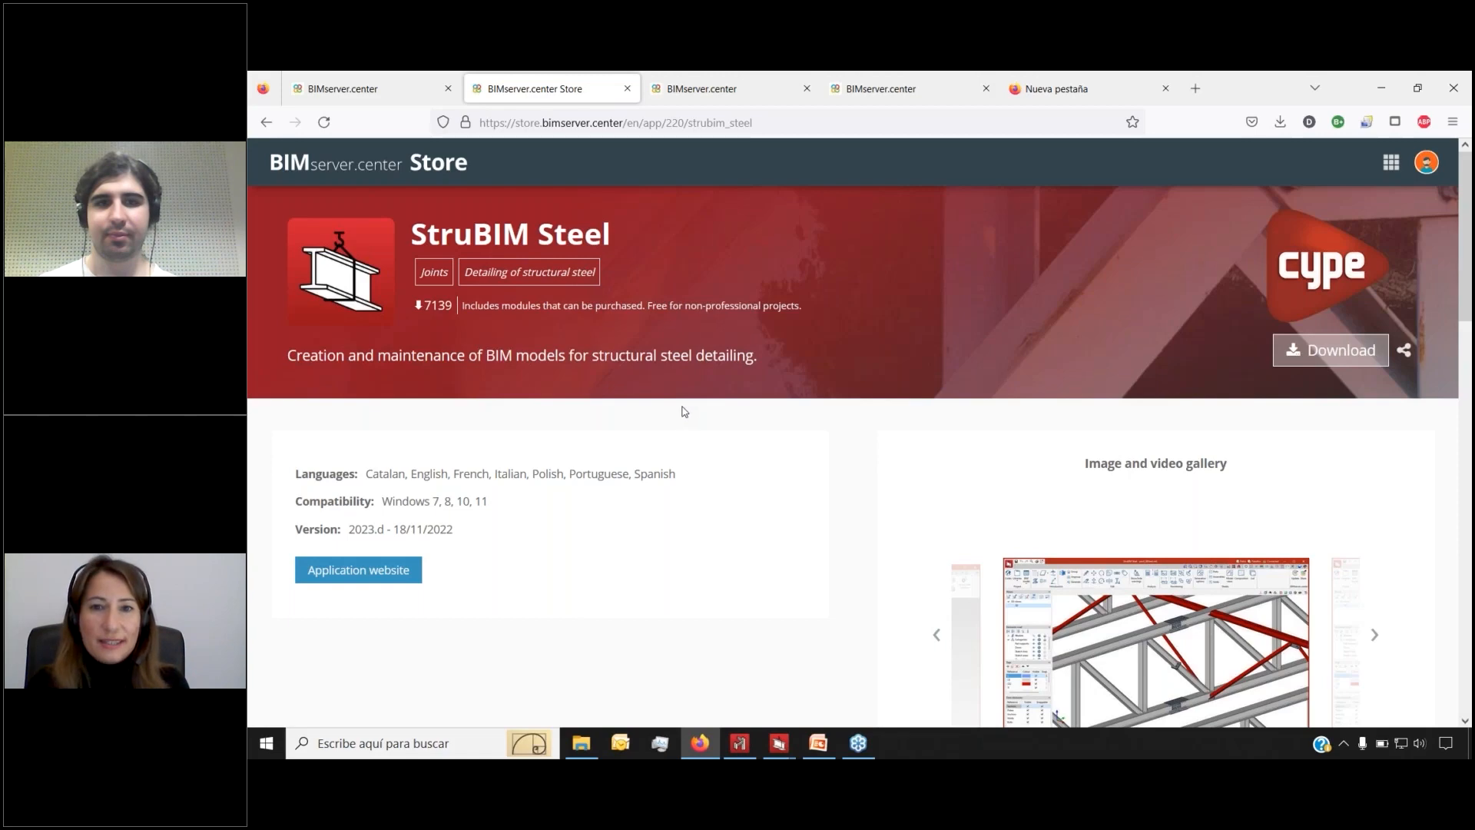
View enlarged StruBIM Steel screenshots of the steel model and the drawing sheets, and close the image viewer
{"action": "scroll", "coordinate": [683, 412], "scroll_direction": "down", "scroll_amount": 3}
{"action": "left_click", "coordinate": [1153, 400]}
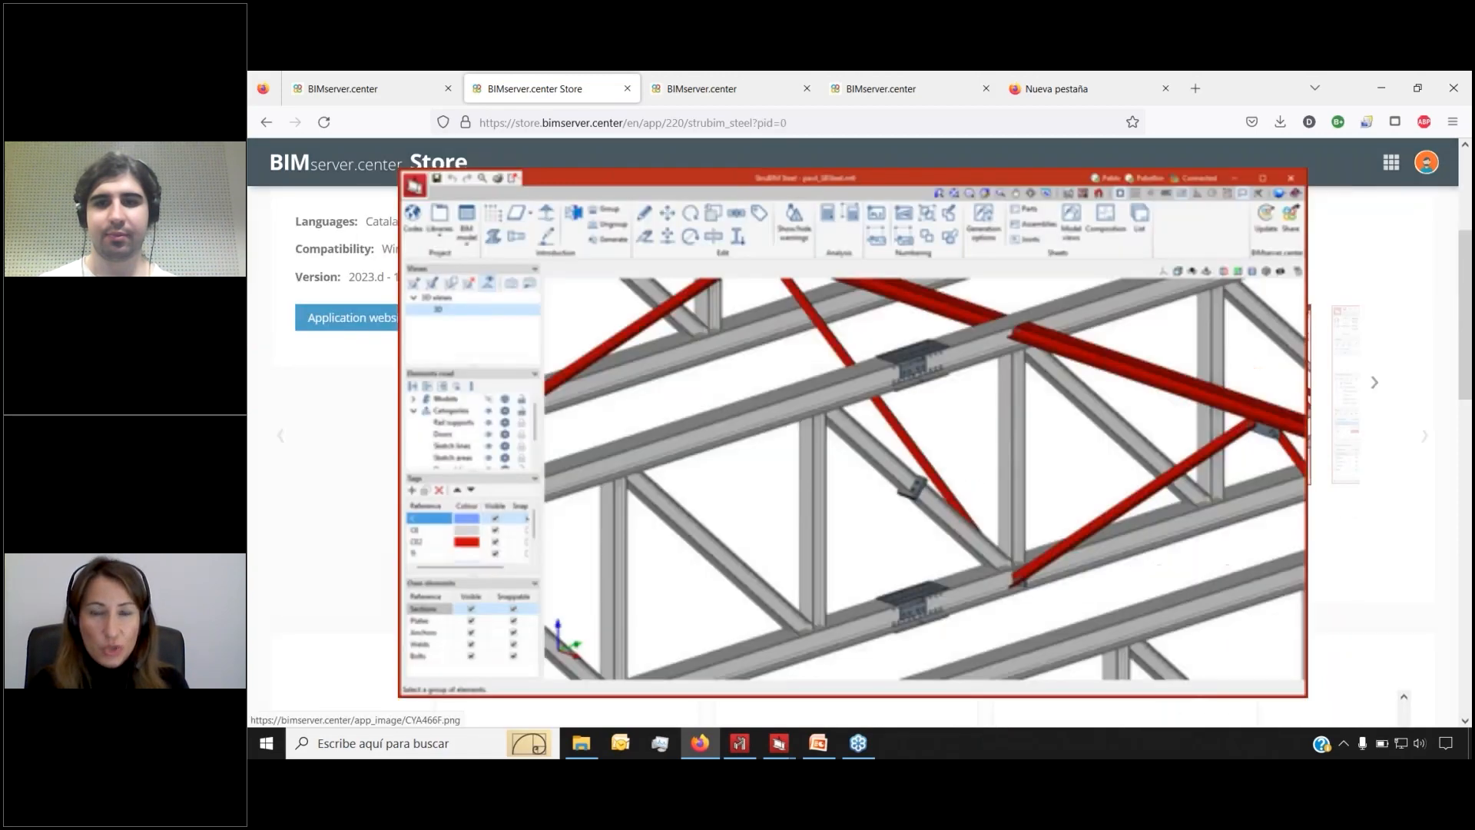
{"action": "left_click", "coordinate": [284, 437]}
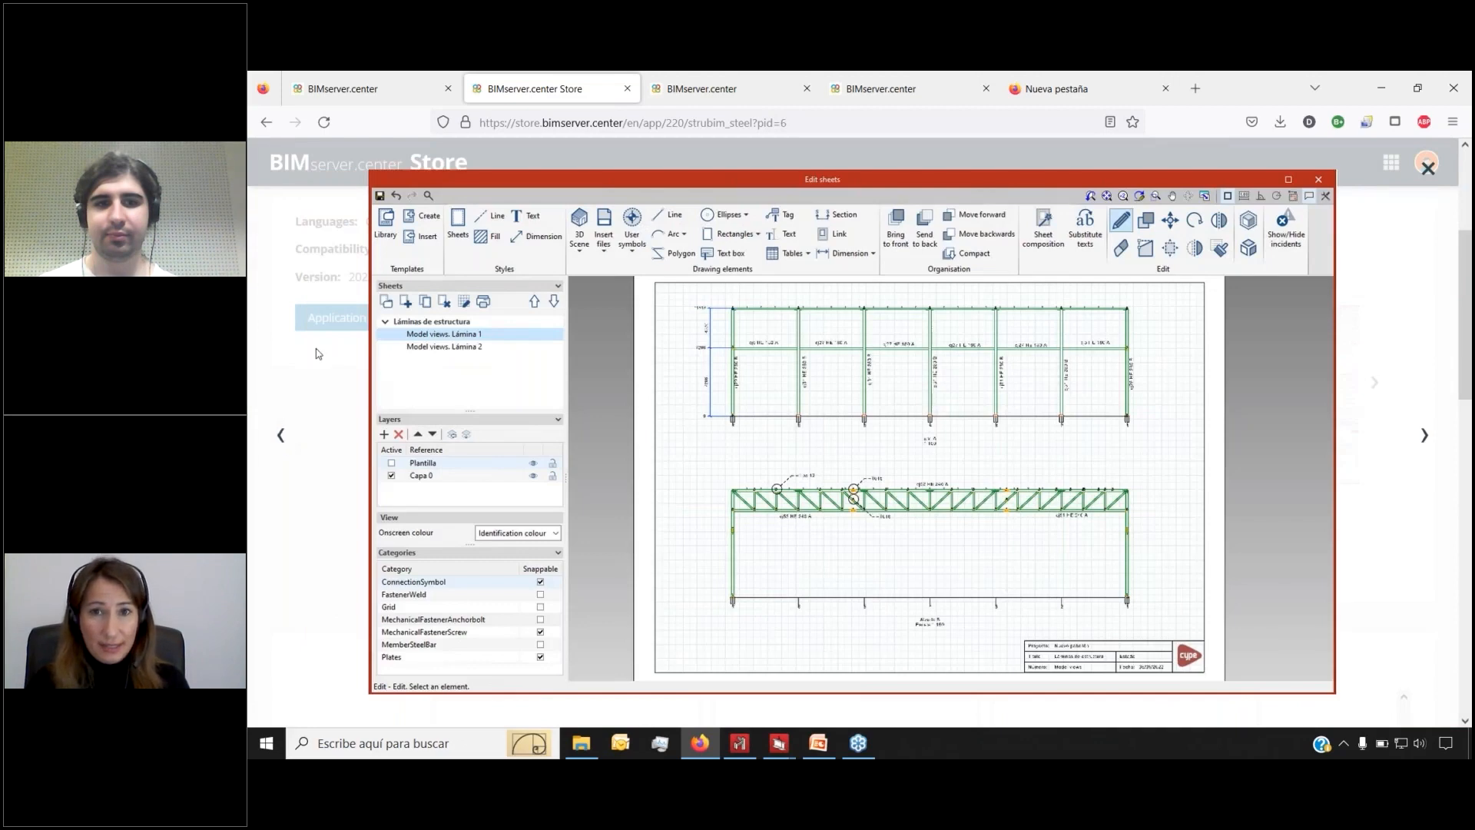
{"action": "left_click", "coordinate": [267, 121]}
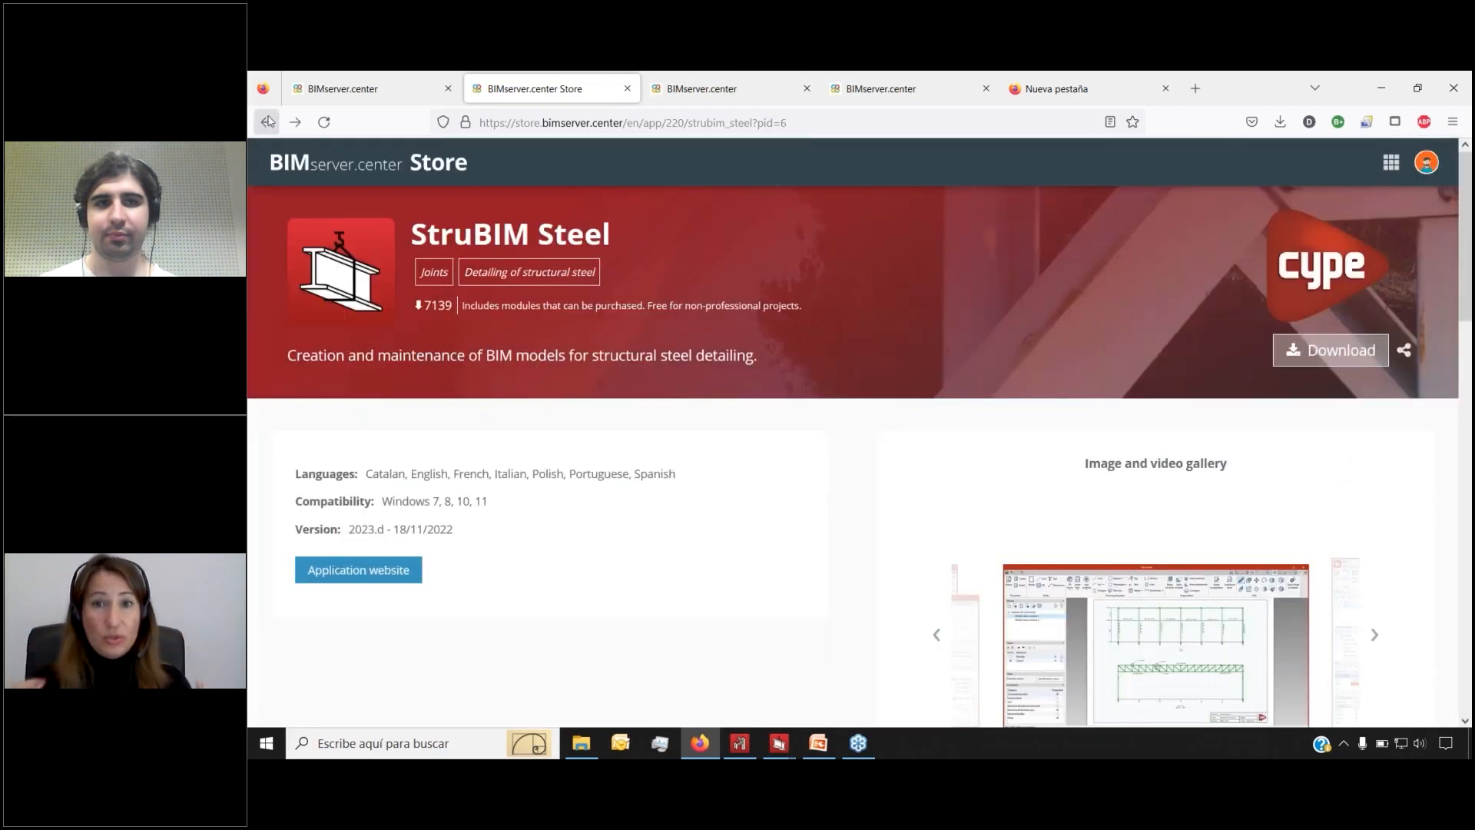
Open the CYPE Connect page in the Store and look through its enlarged screenshots of connection analysis, timber joints and drawing sheets
{"action": "left_click", "coordinate": [267, 121]}
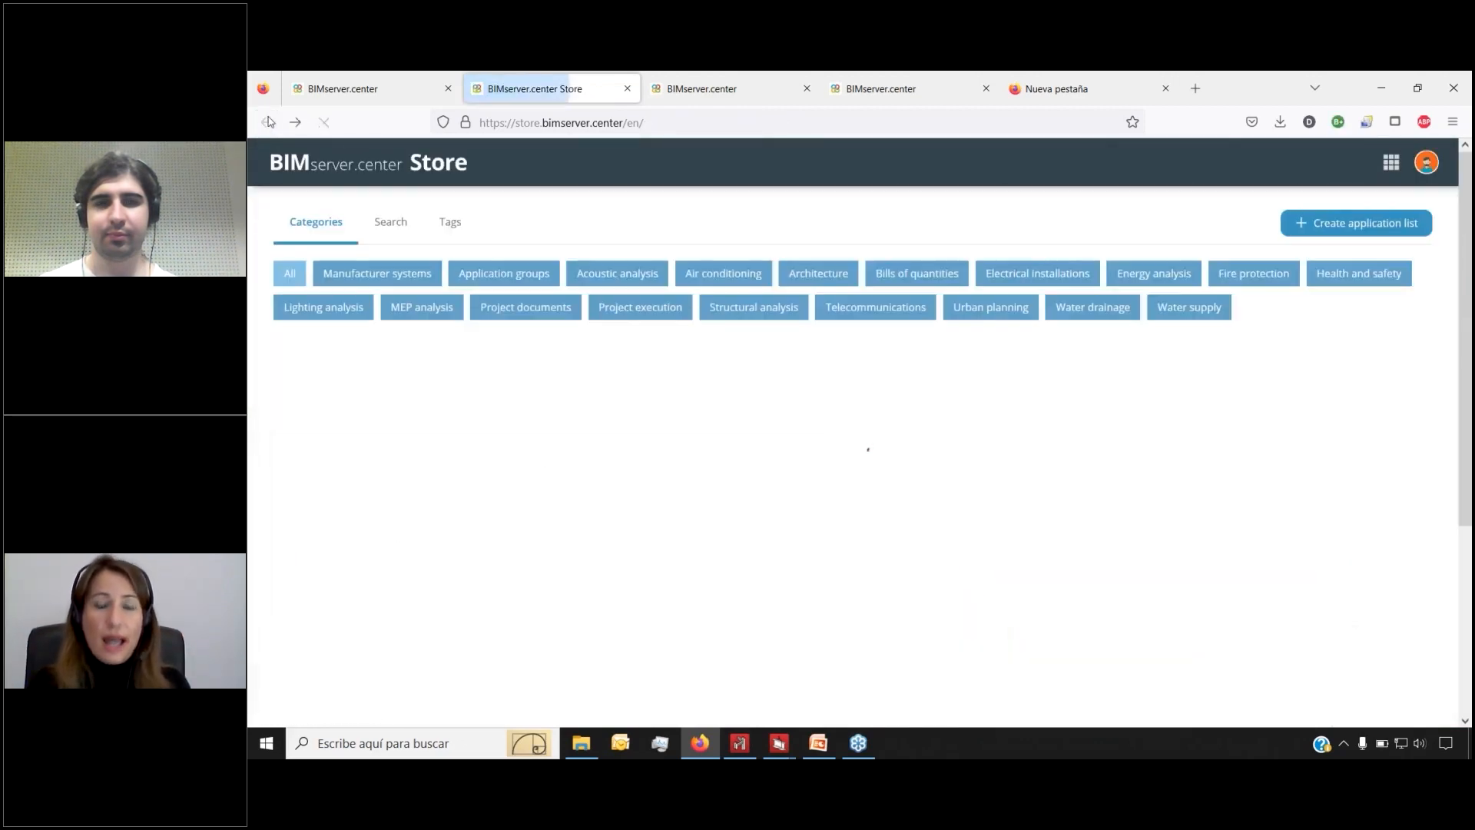
{"action": "left_click", "coordinate": [868, 634]}
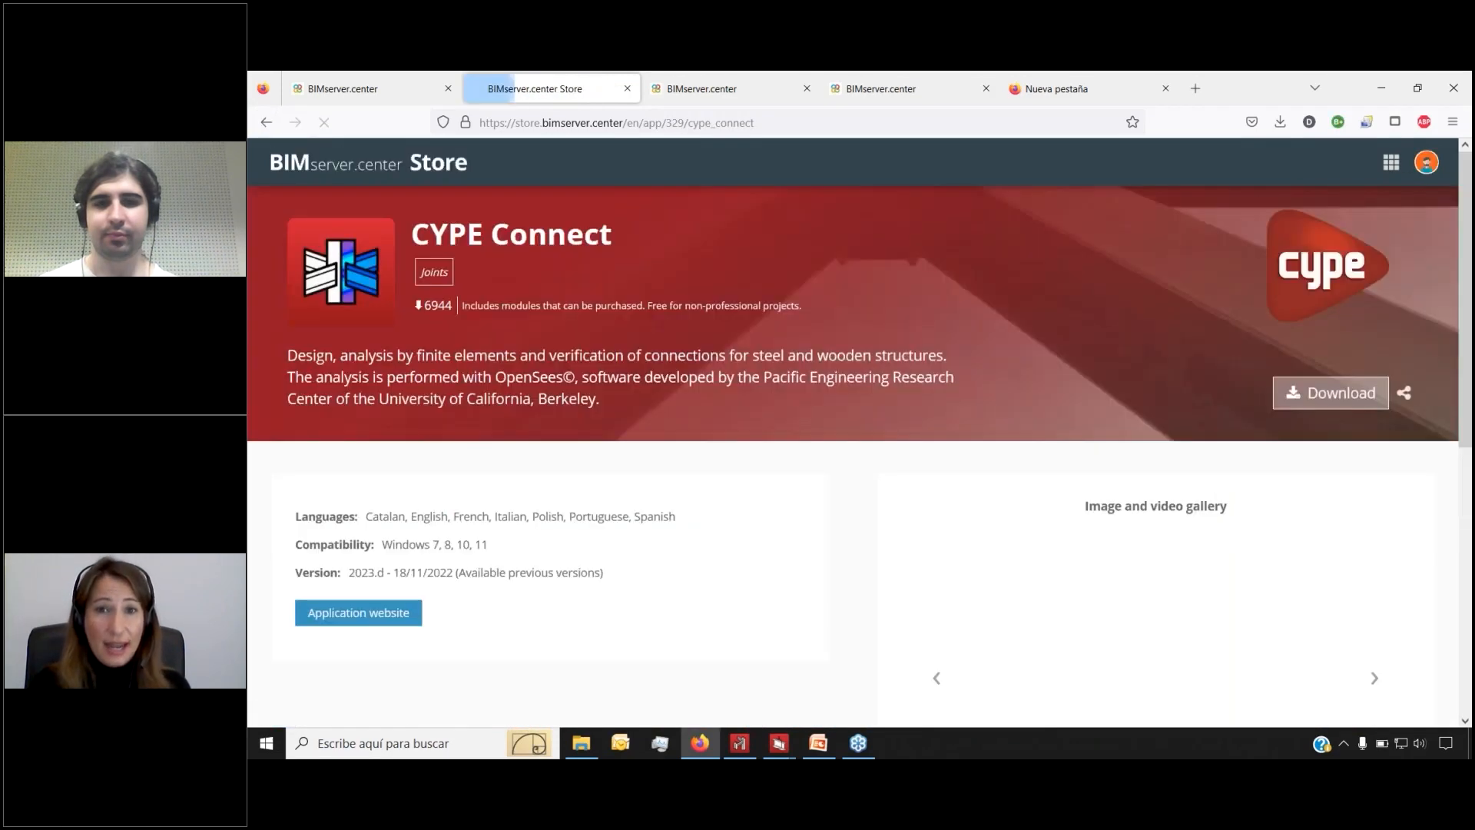
{"action": "left_click", "coordinate": [1156, 657]}
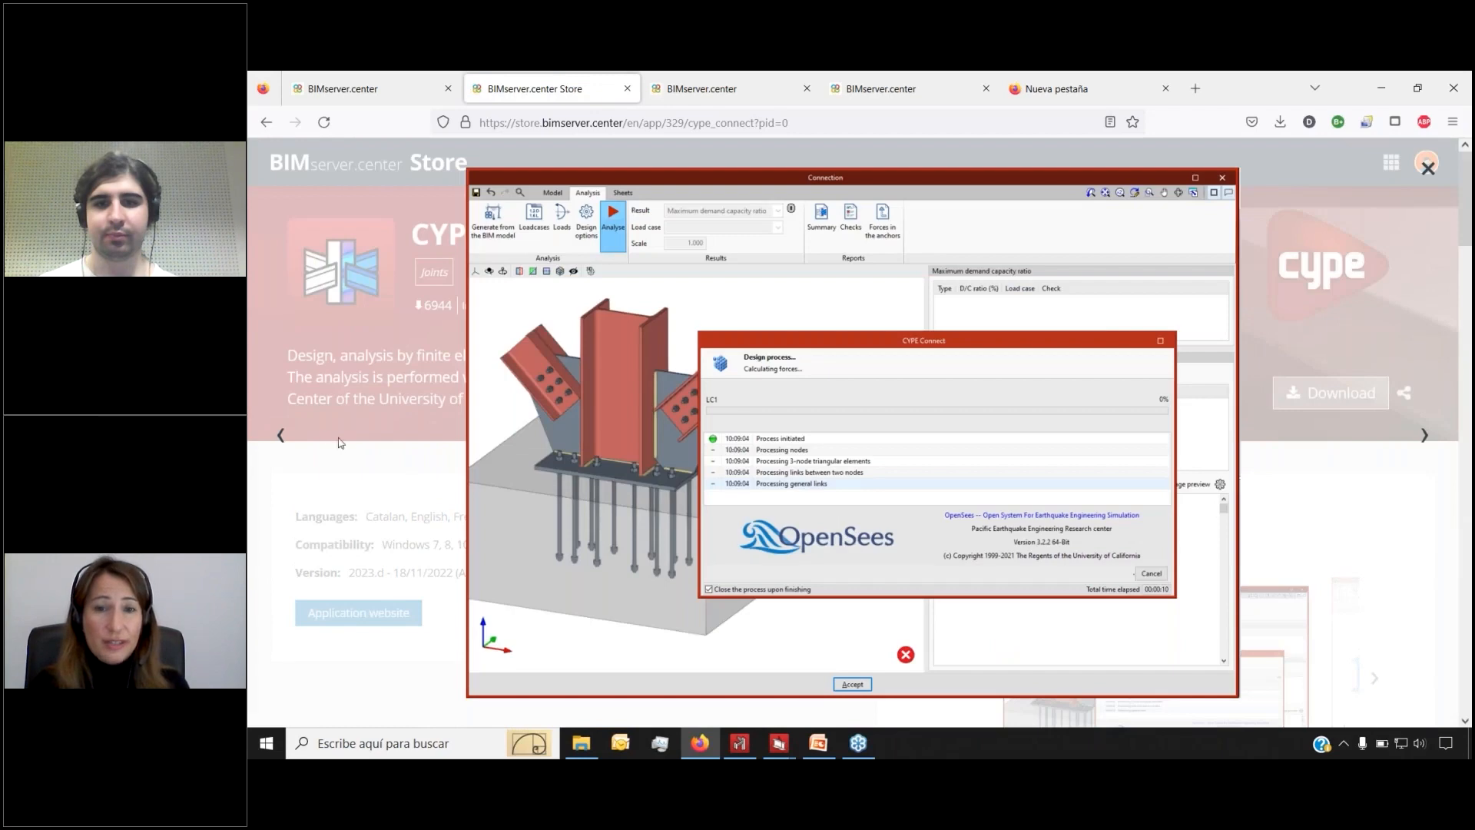
{"action": "left_click", "coordinate": [281, 436]}
{"action": "left_click", "coordinate": [281, 437]}
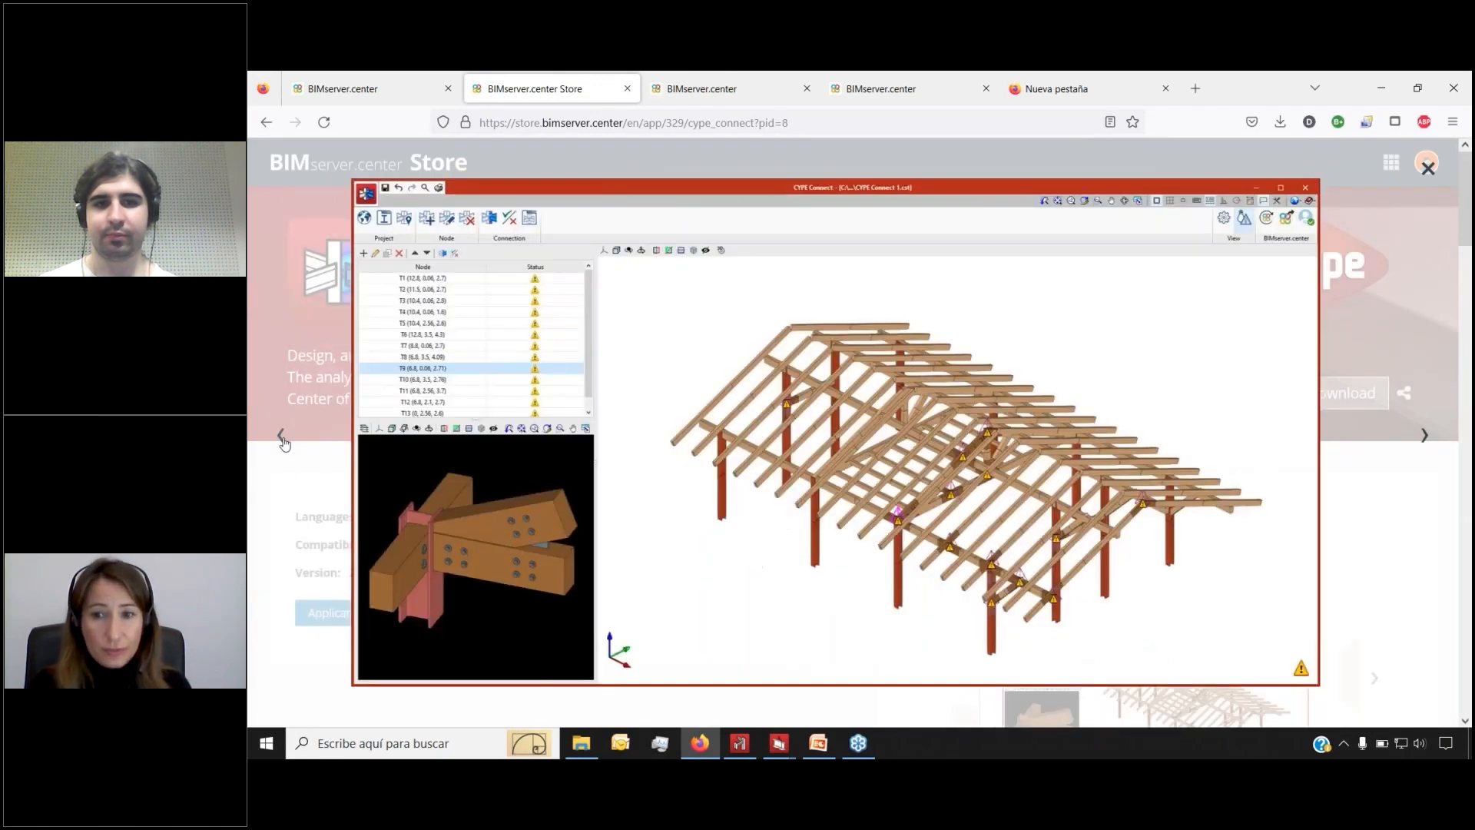
{"action": "left_click", "coordinate": [281, 436]}
{"action": "left_click", "coordinate": [281, 436]}
{"action": "left_click", "coordinate": [283, 438]}
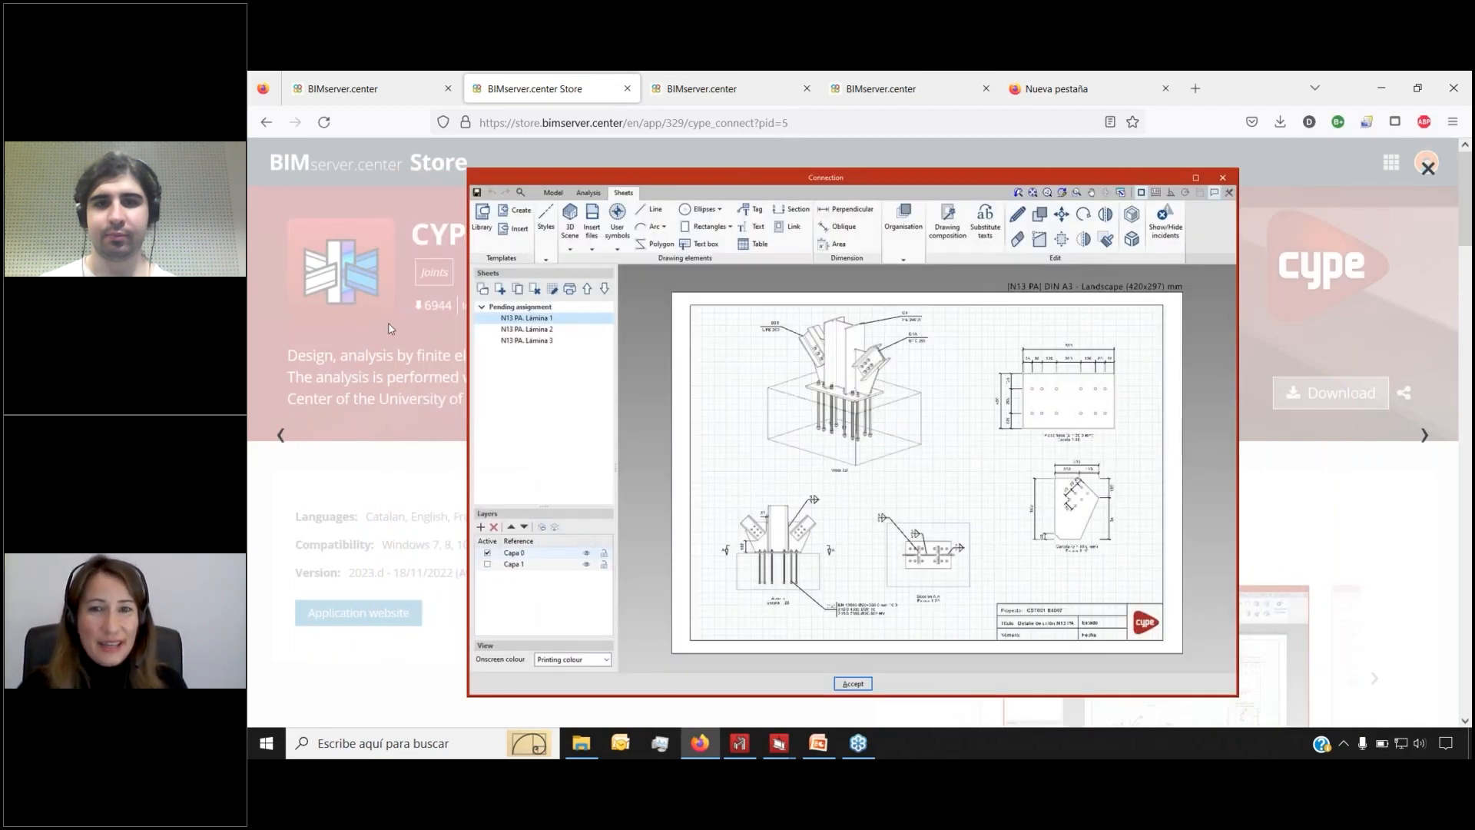
{"action": "left_click", "coordinate": [390, 326]}
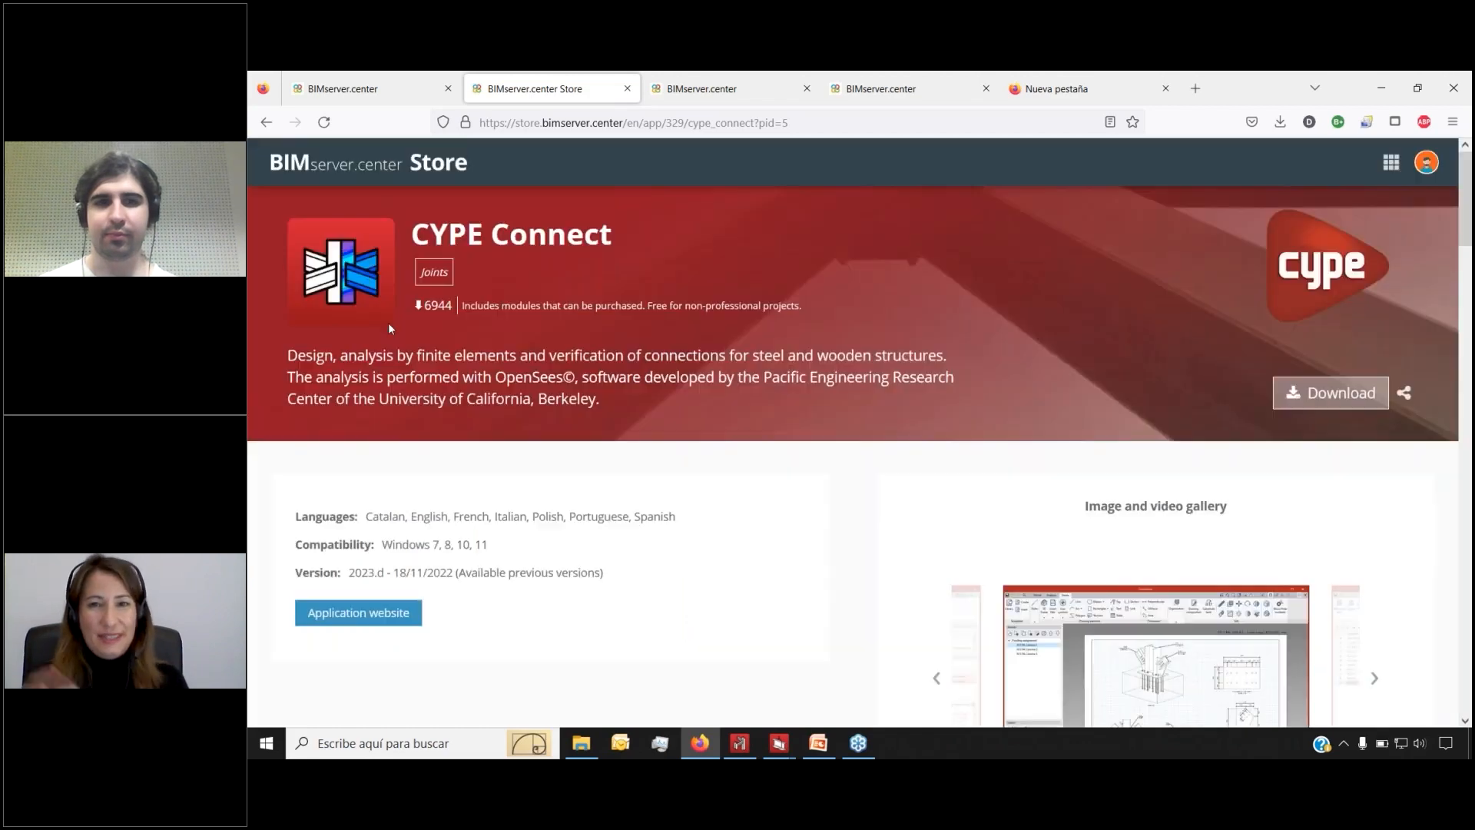
Return to the Store's application list and filter it to the Structural analysis category
{"action": "left_click", "coordinate": [269, 122]}
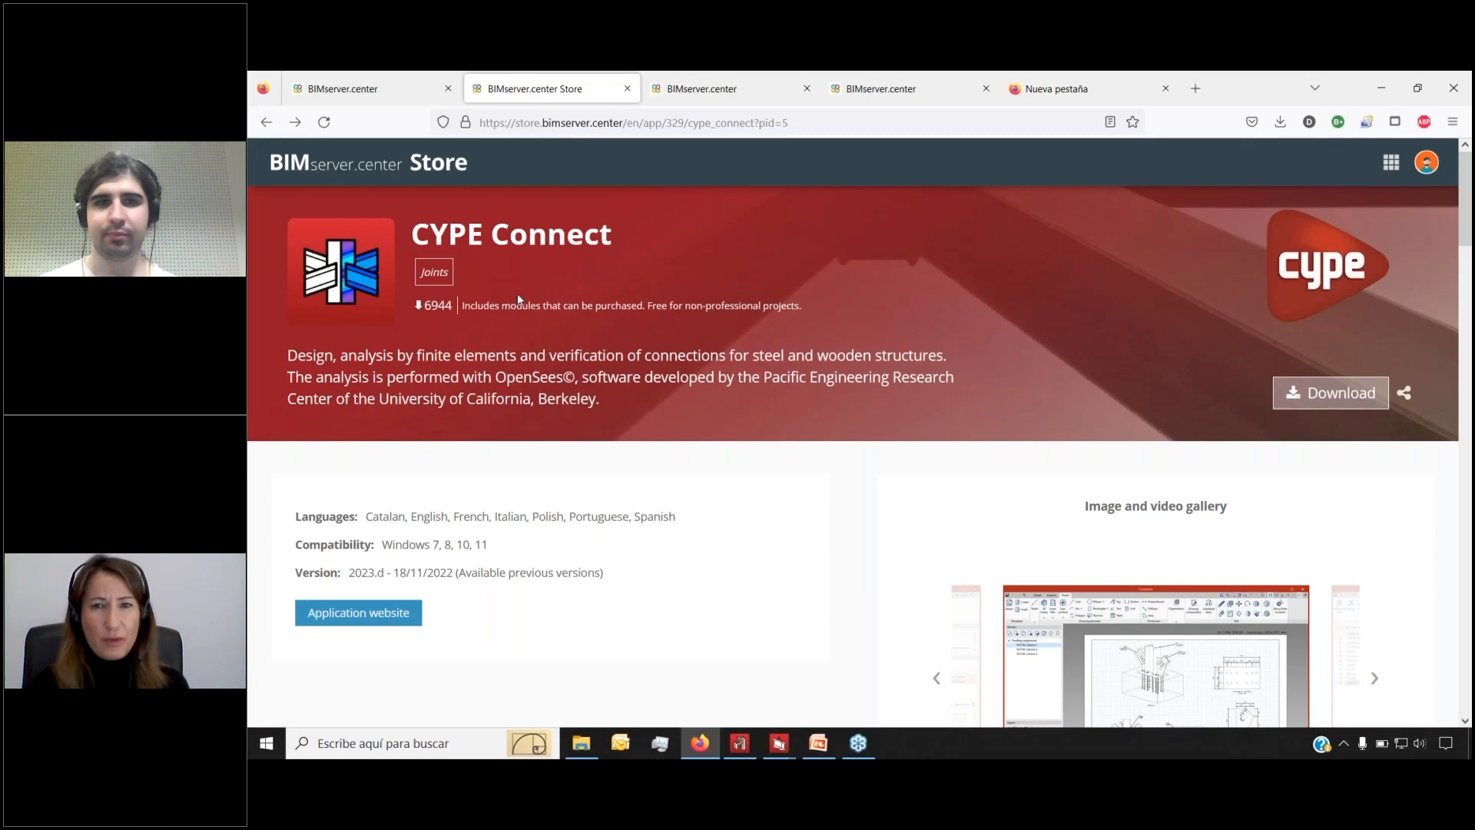
{"action": "left_click", "coordinate": [269, 123]}
{"action": "left_click", "coordinate": [269, 123]}
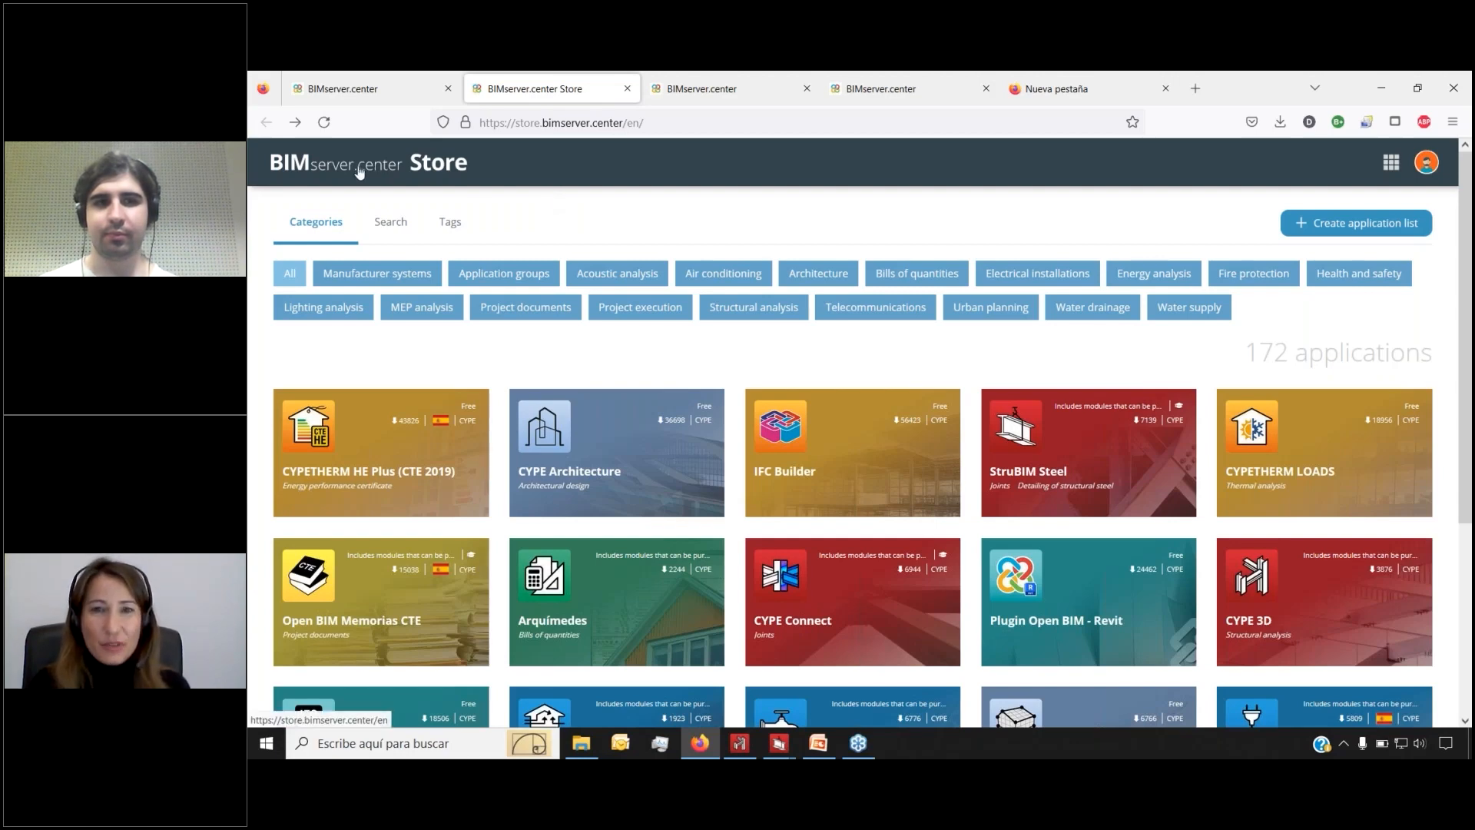
{"action": "left_click", "coordinate": [357, 93]}
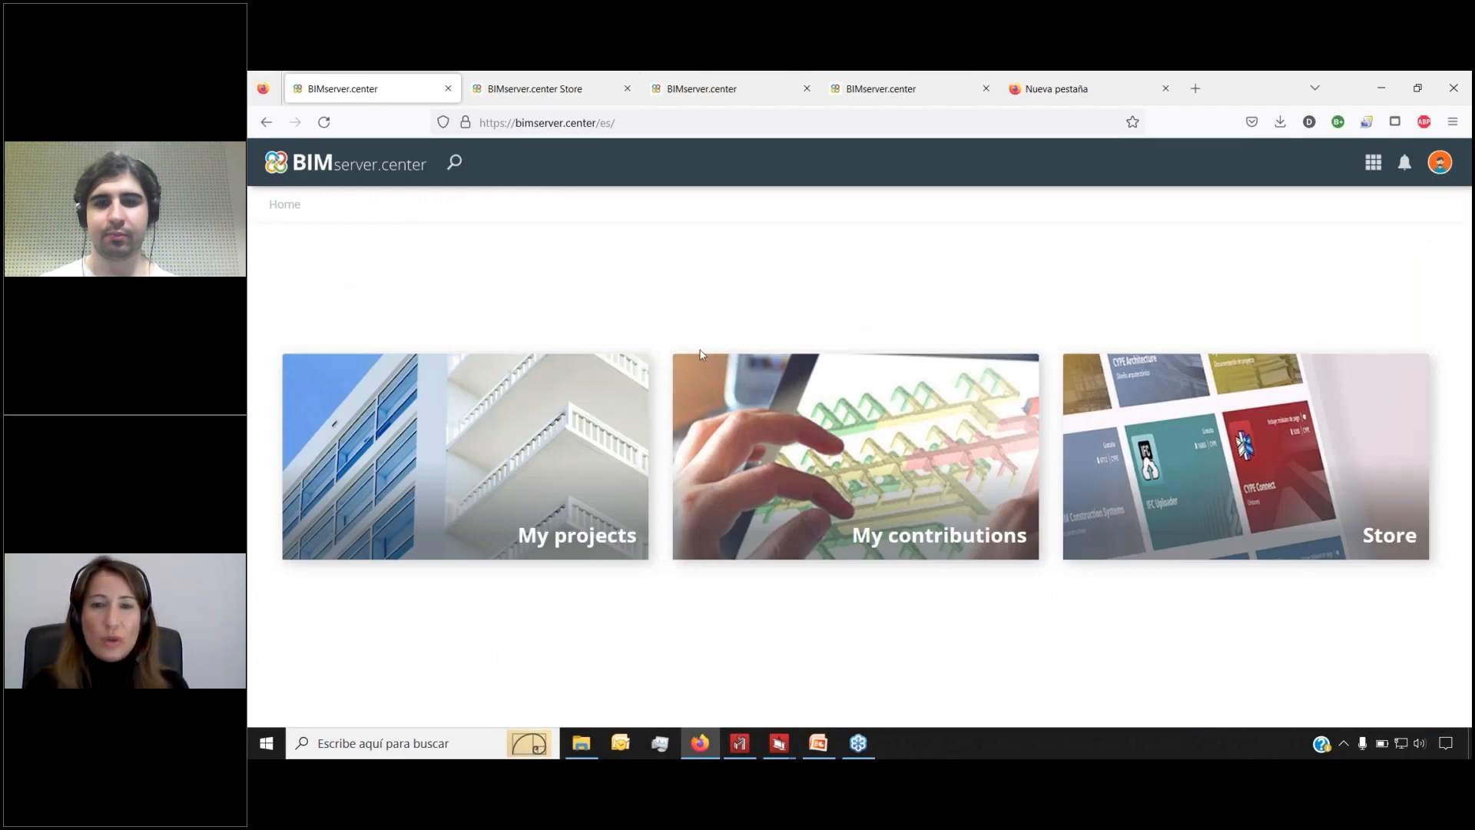
{"action": "left_click", "coordinate": [553, 78]}
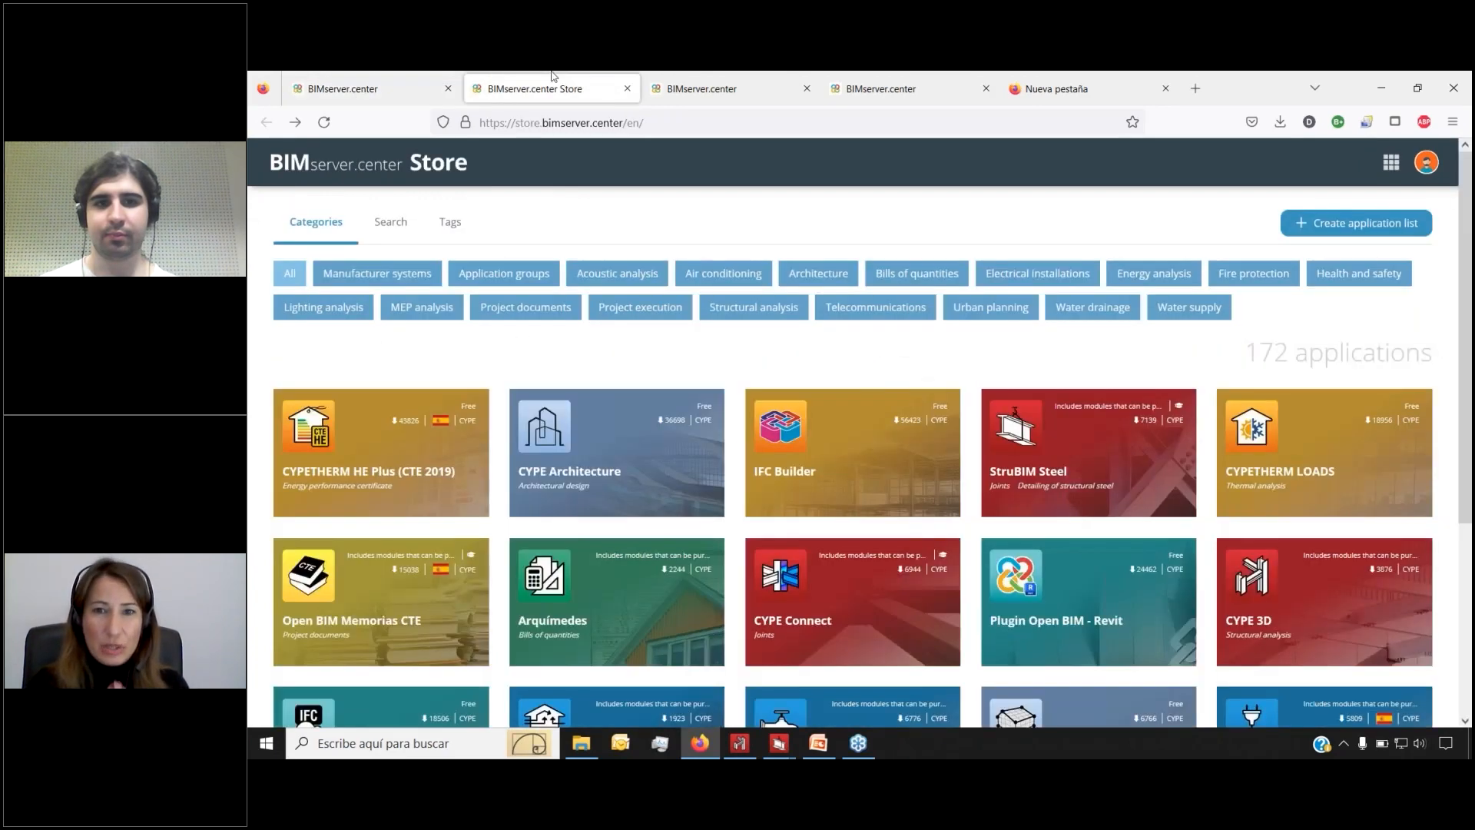
{"action": "left_click", "coordinate": [765, 312]}
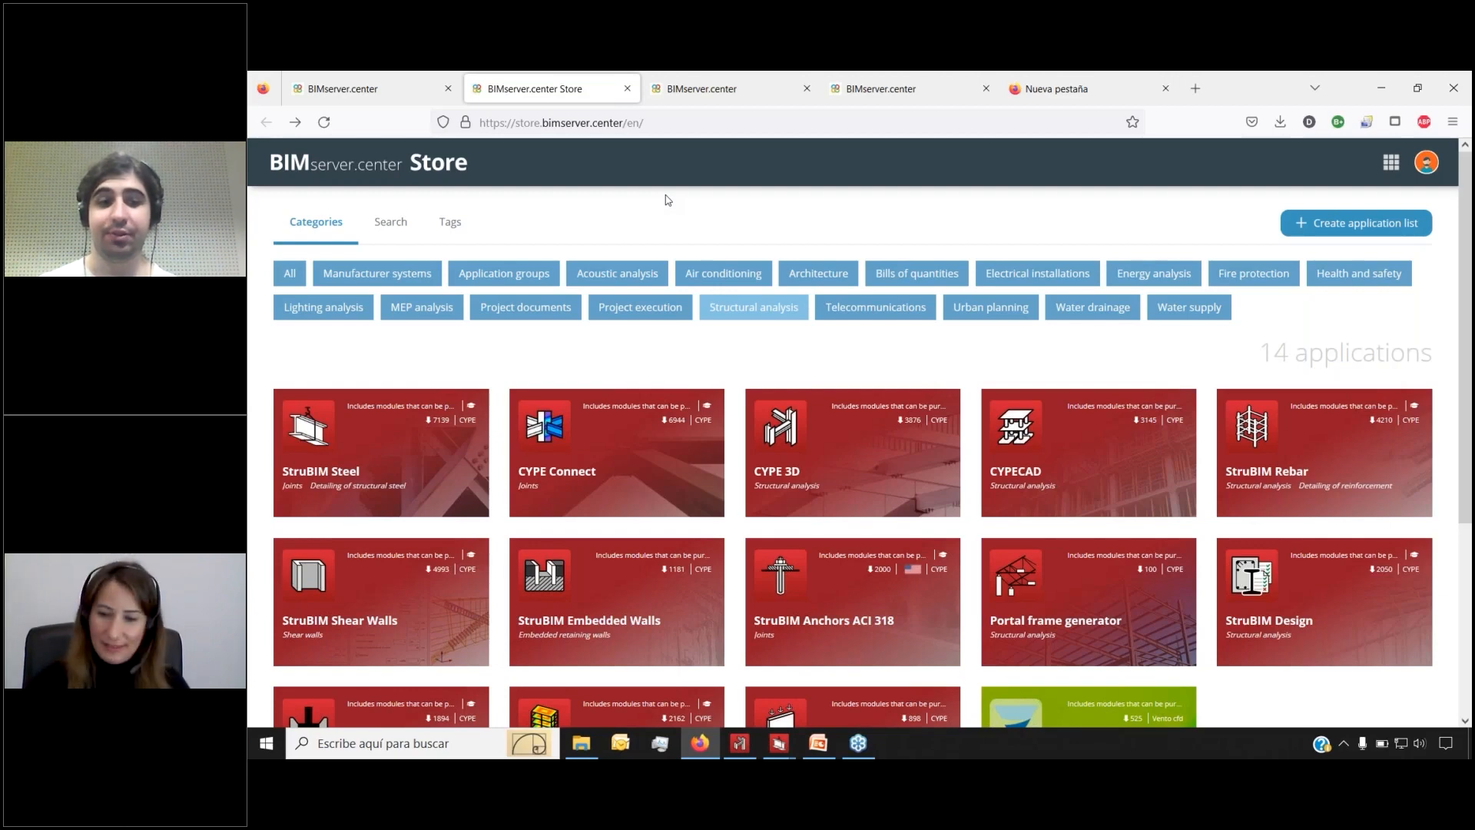
Switch to CYPE 3D, open the BIMserver.center Share options, enable Export forces to design connections, and cancel without sharing
{"action": "left_click", "coordinate": [743, 744]}
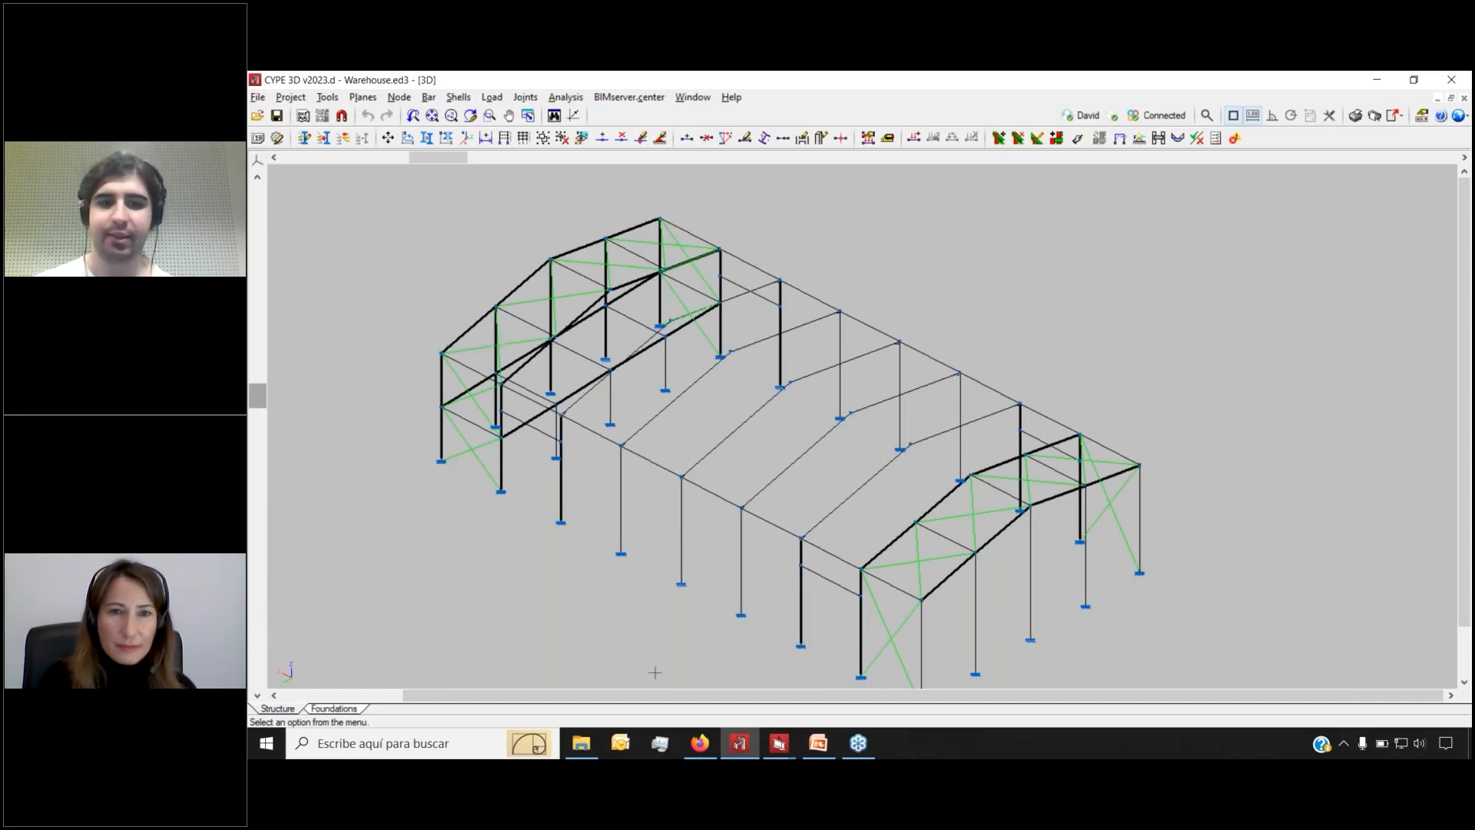
{"action": "mouse_move", "coordinate": [700, 752]}
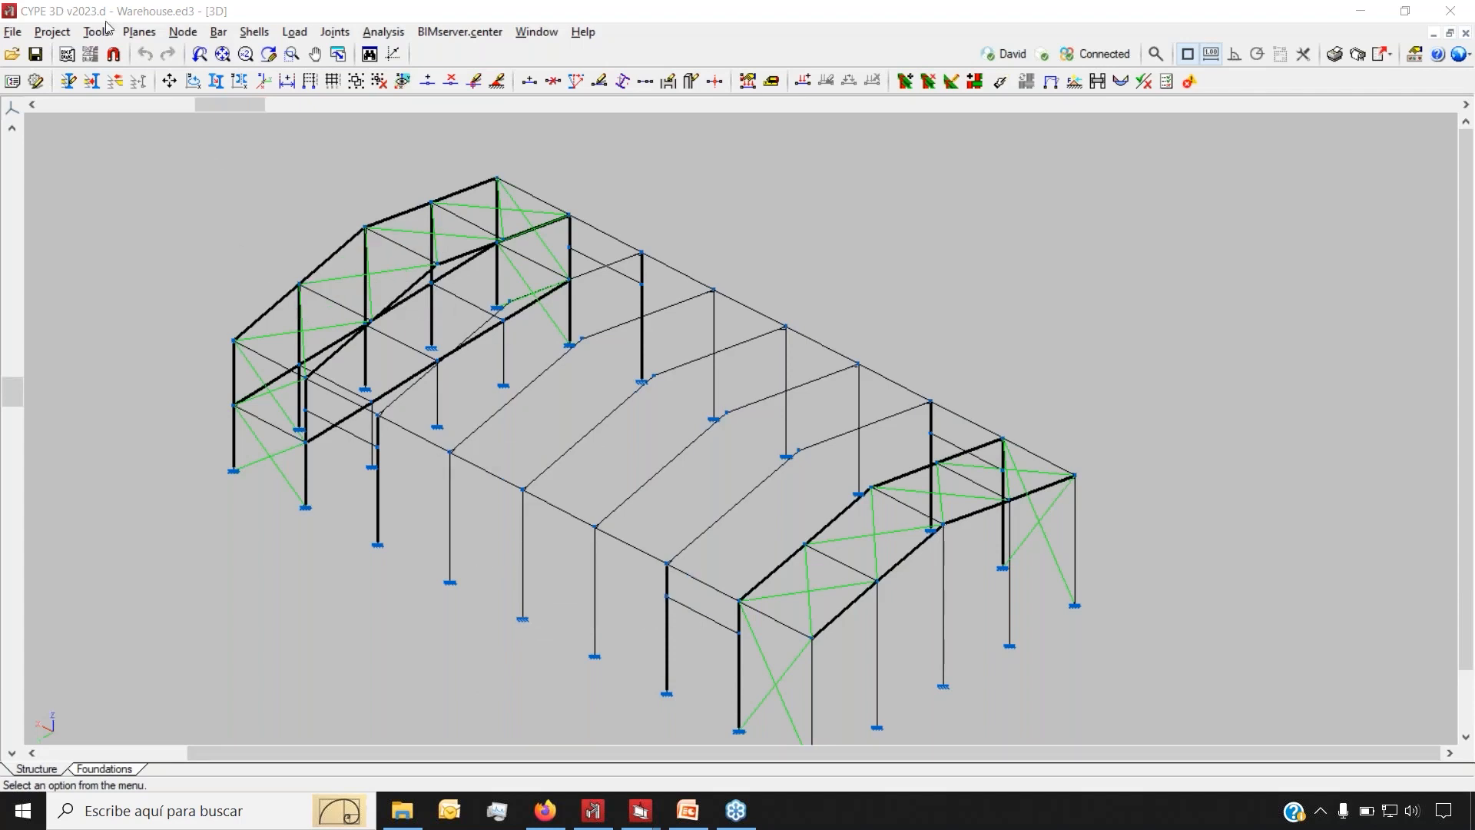
{"action": "left_click", "coordinate": [61, 8]}
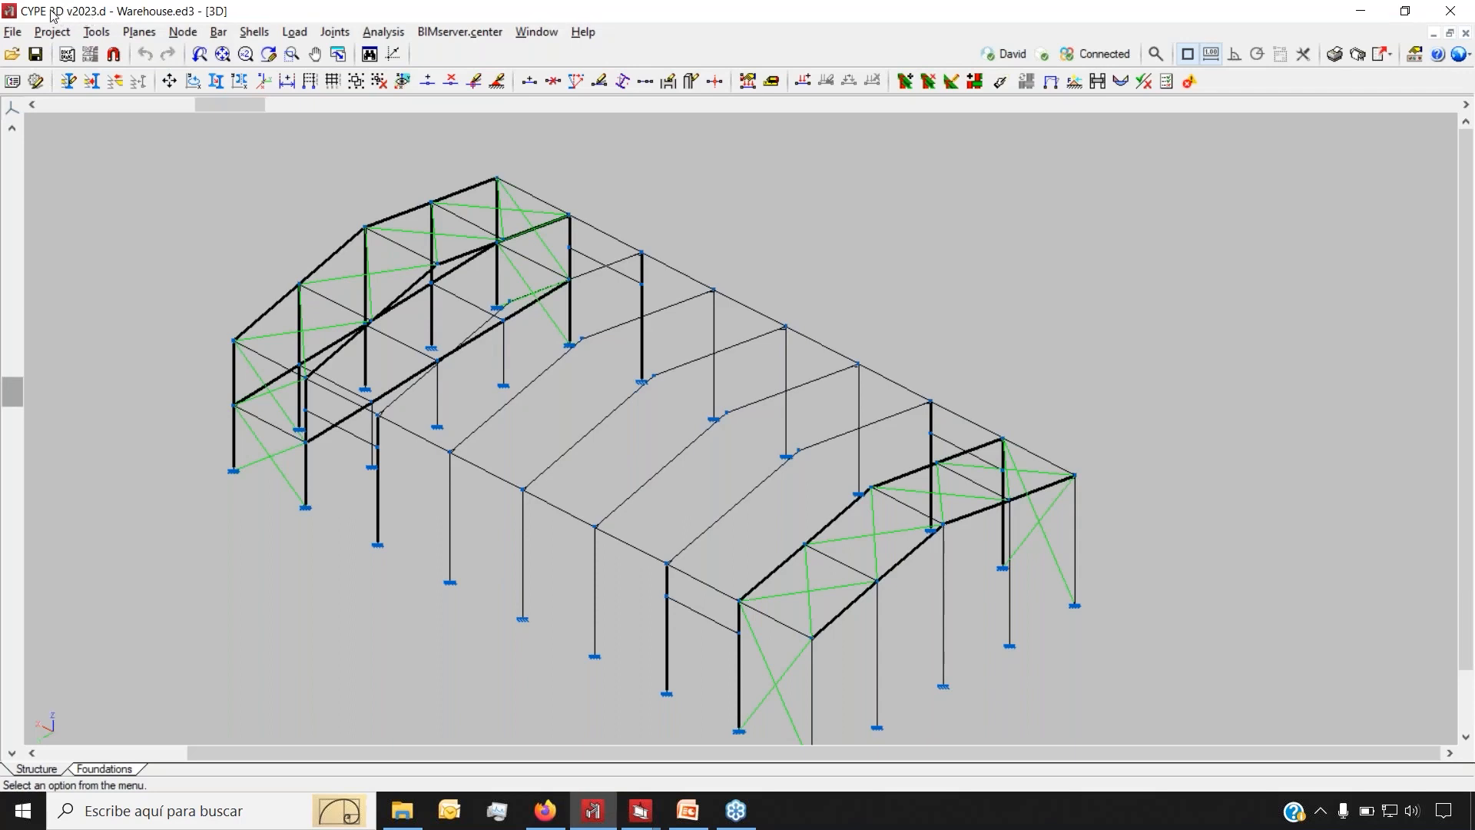
{"action": "left_click", "coordinate": [477, 32]}
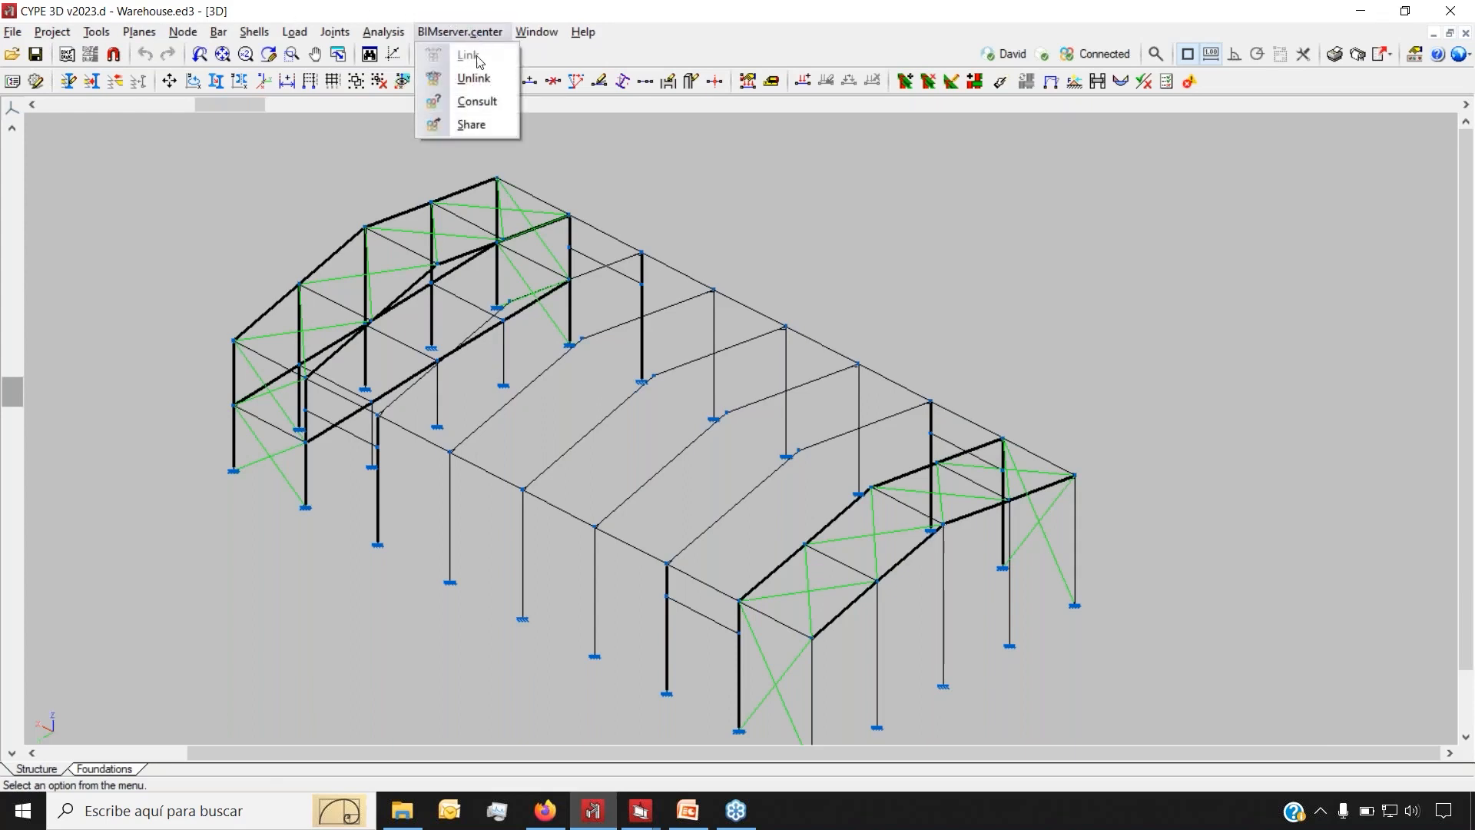
{"action": "left_click", "coordinate": [477, 125]}
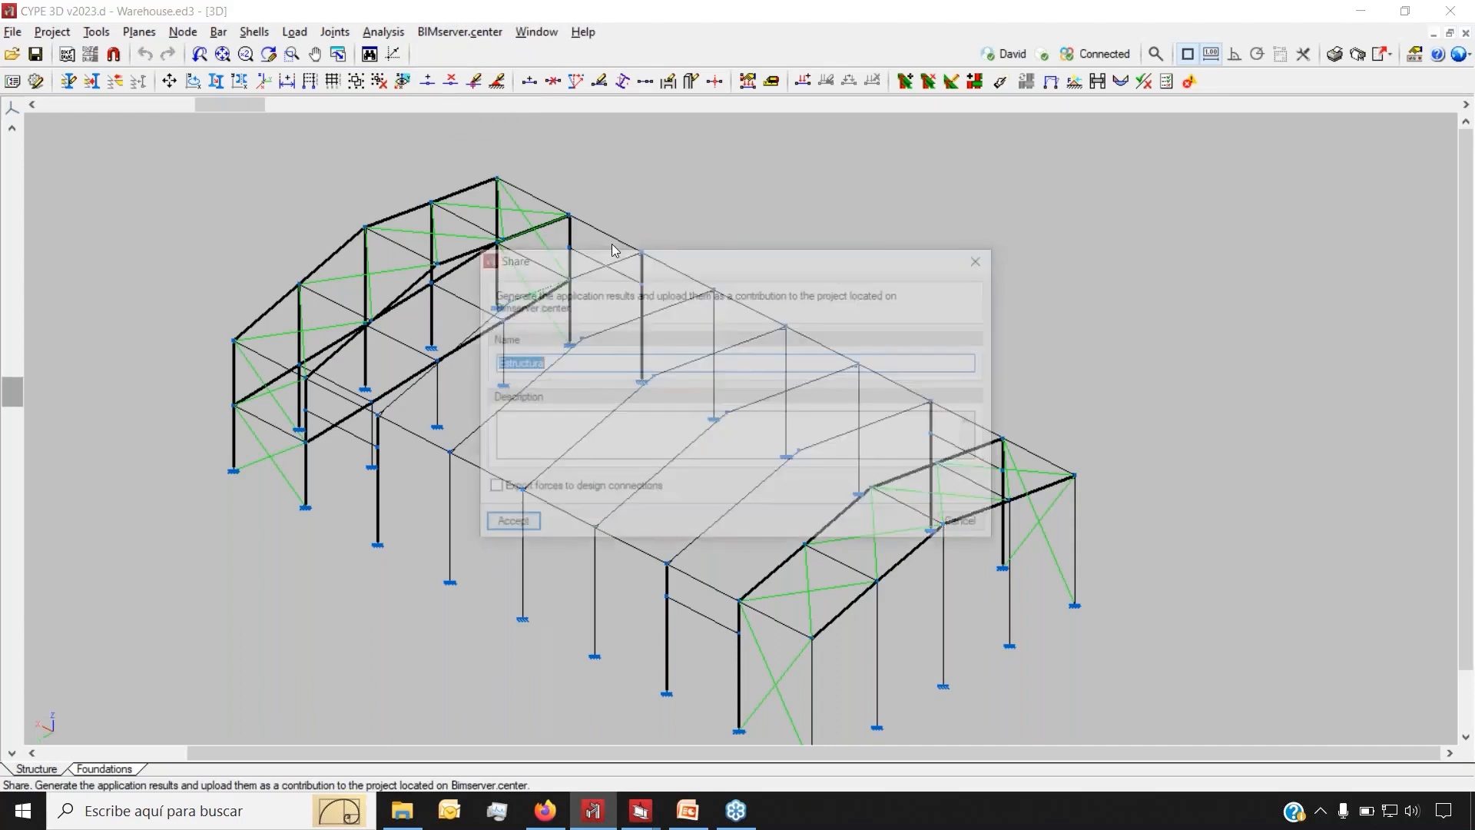
{"action": "left_click", "coordinate": [528, 494]}
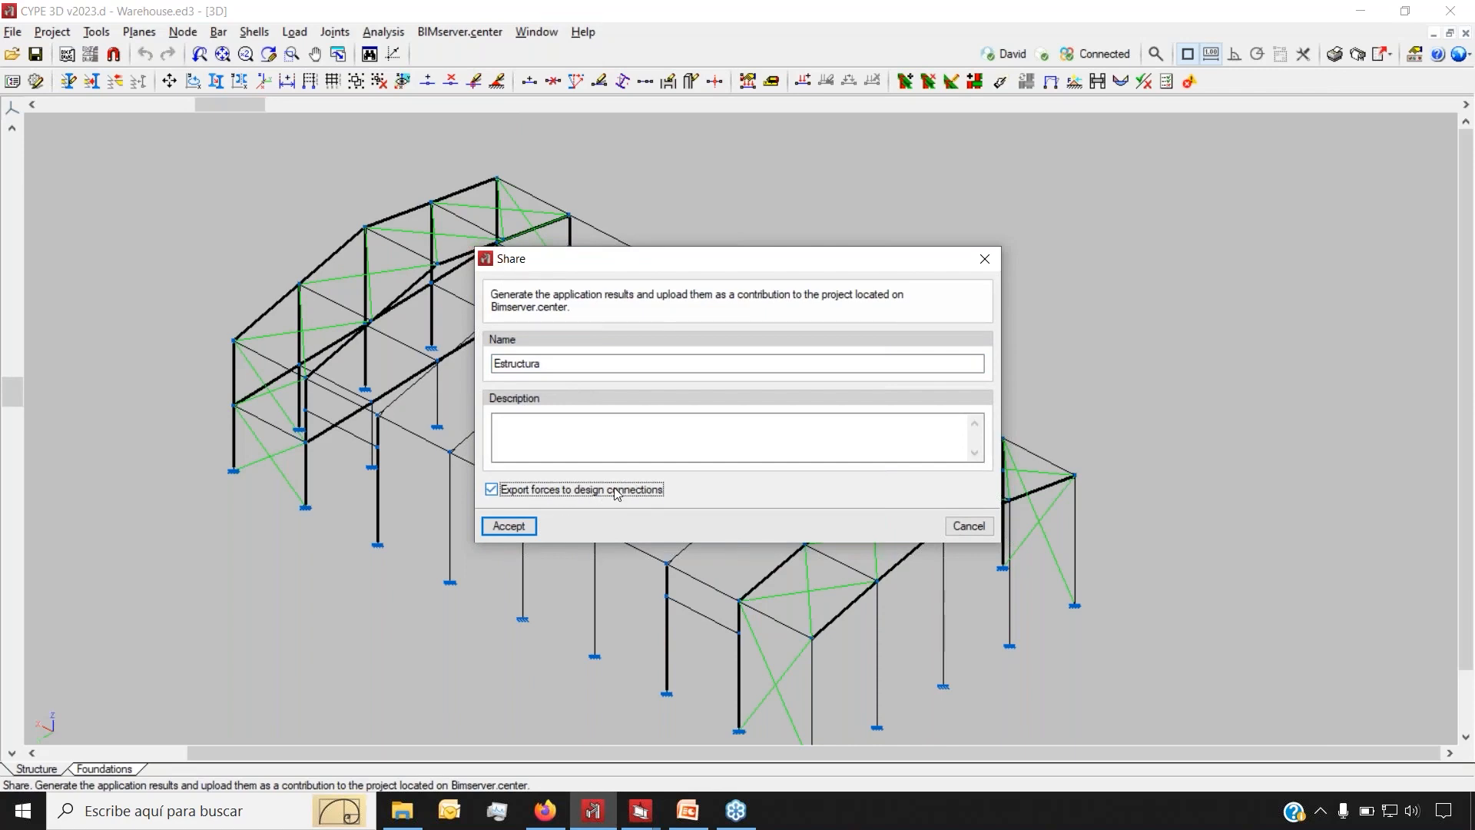
{"action": "left_click", "coordinate": [965, 529]}
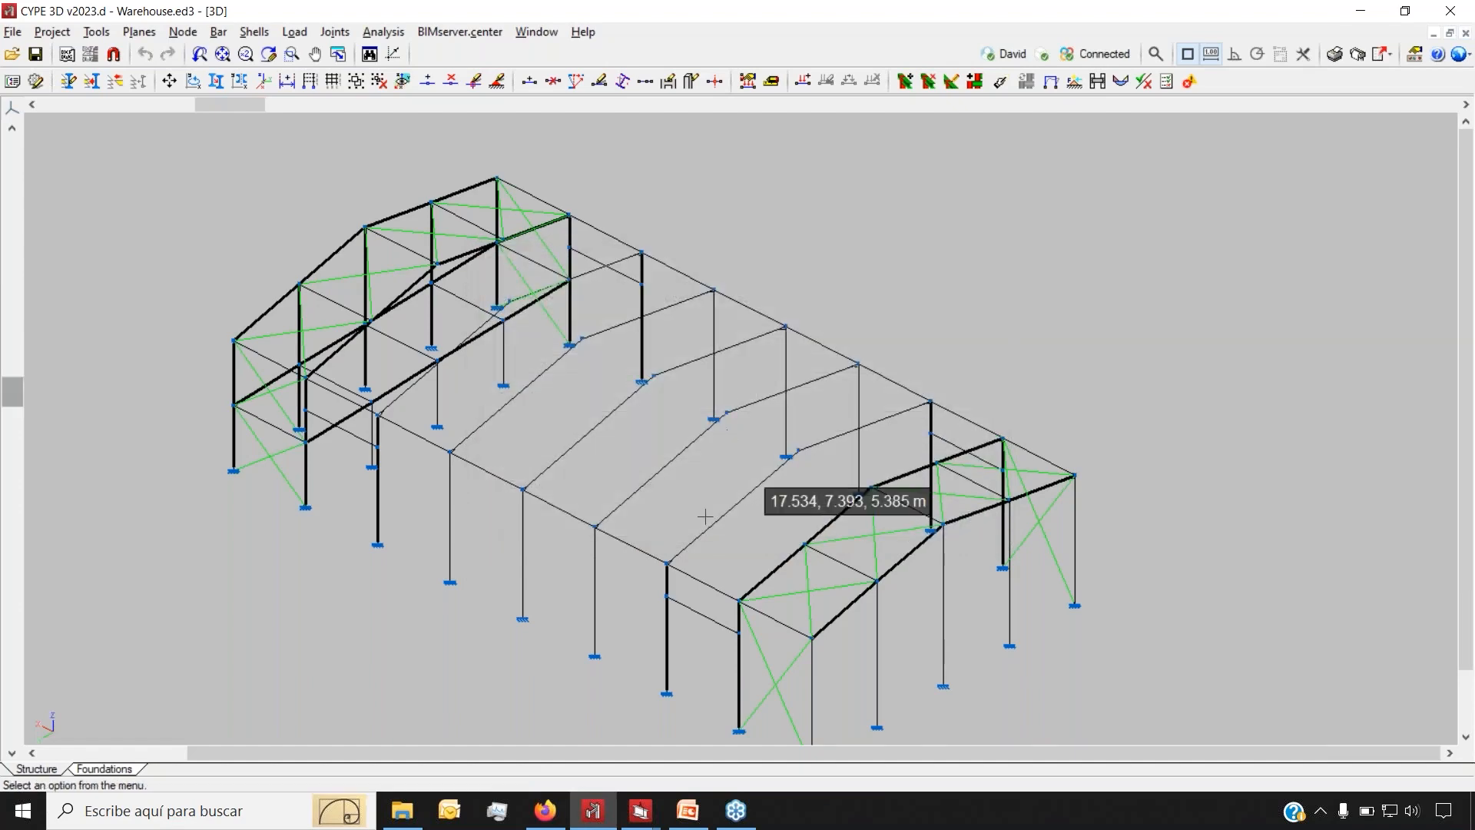
Switch back to the BIMserver.center Store in Firefox, list all applications, and open the IFC Uploader page
{"action": "left_click", "coordinate": [545, 810]}
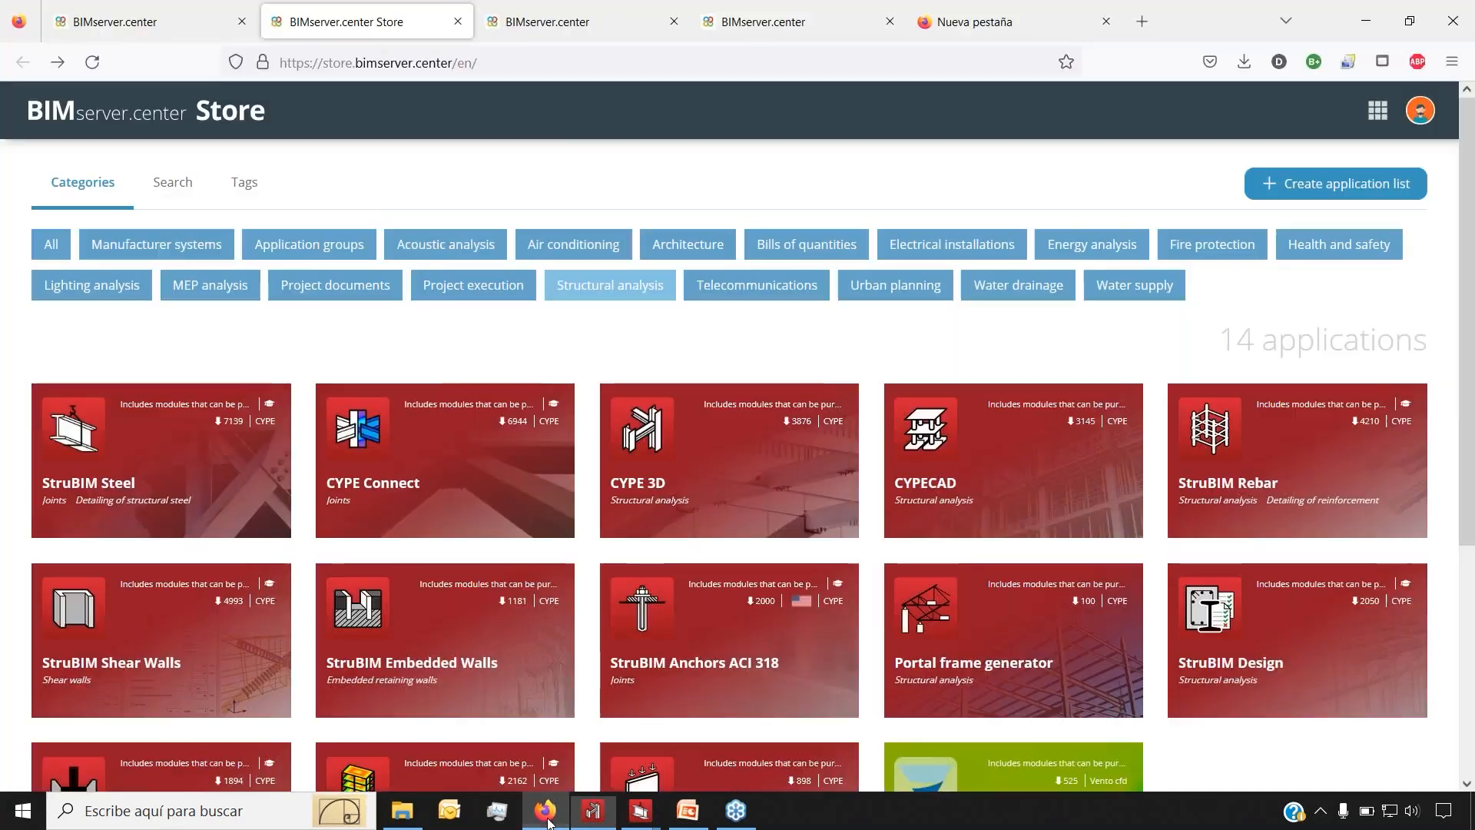
{"action": "left_click", "coordinate": [49, 242]}
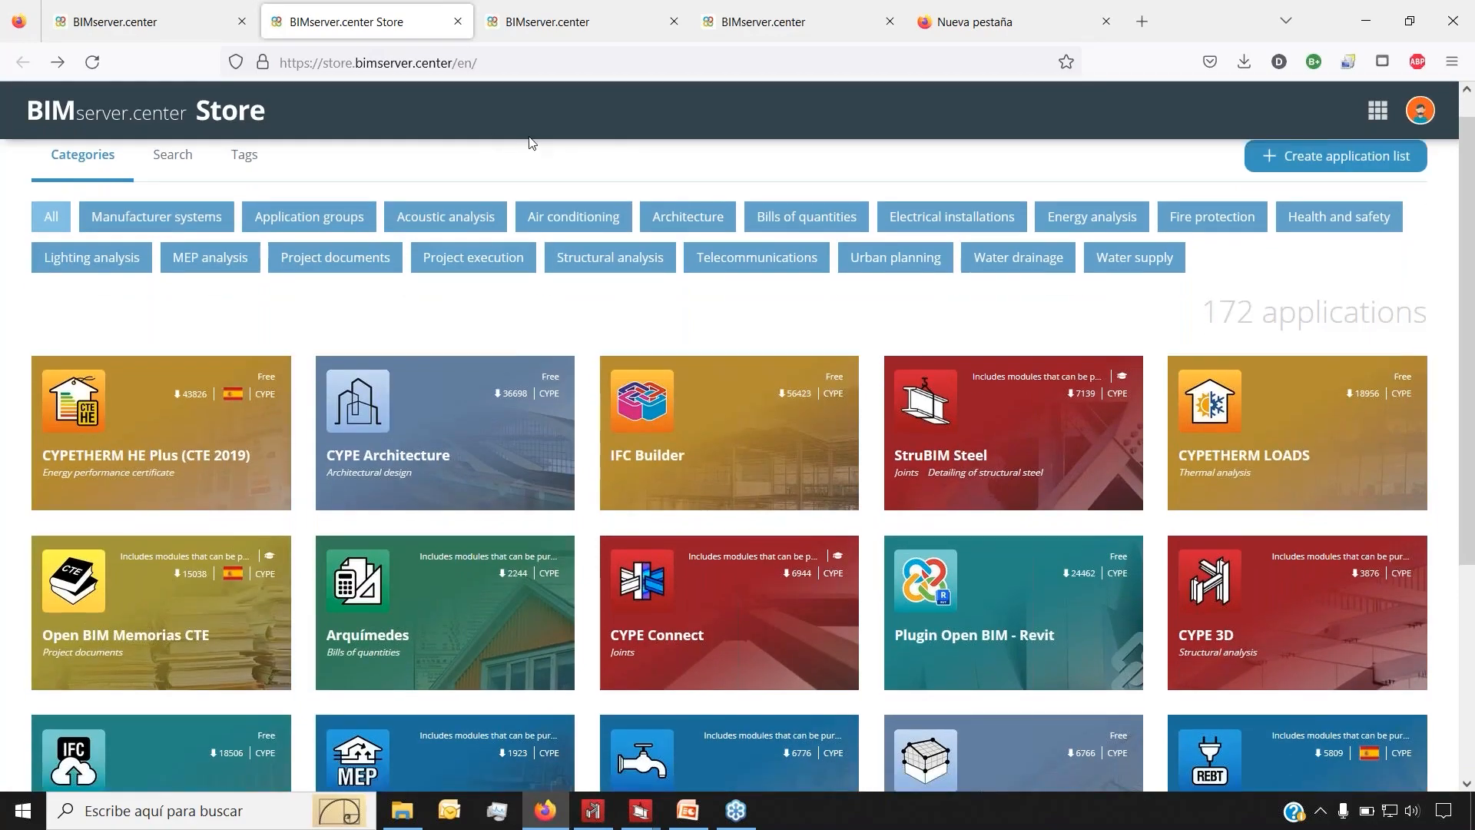
{"action": "scroll", "coordinate": [212, 728], "scroll_direction": "down", "scroll_amount": 2}
{"action": "left_click", "coordinate": [212, 728]}
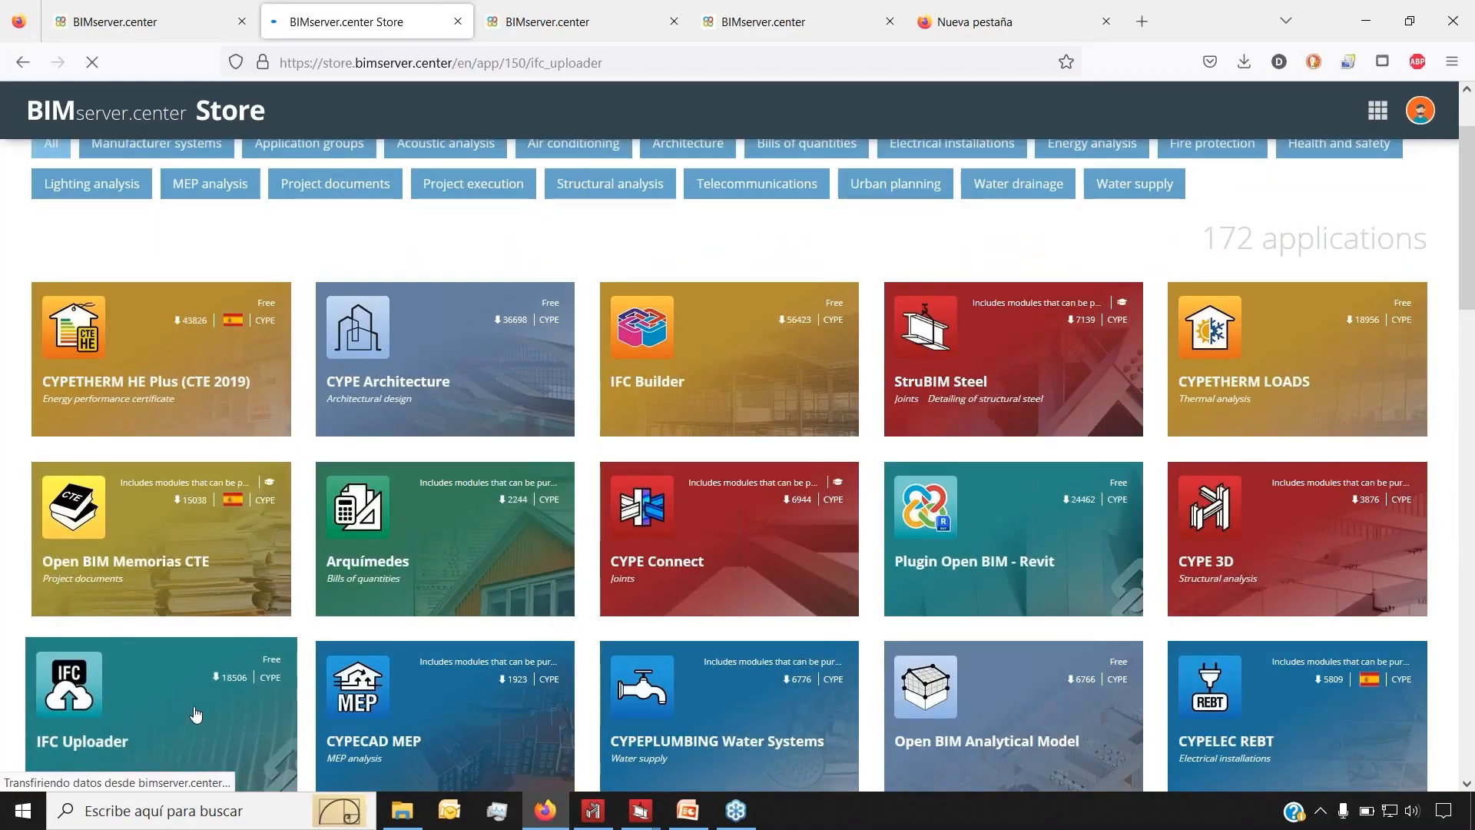
{"action": "scroll", "coordinate": [803, 442], "scroll_direction": "down", "scroll_amount": 3}
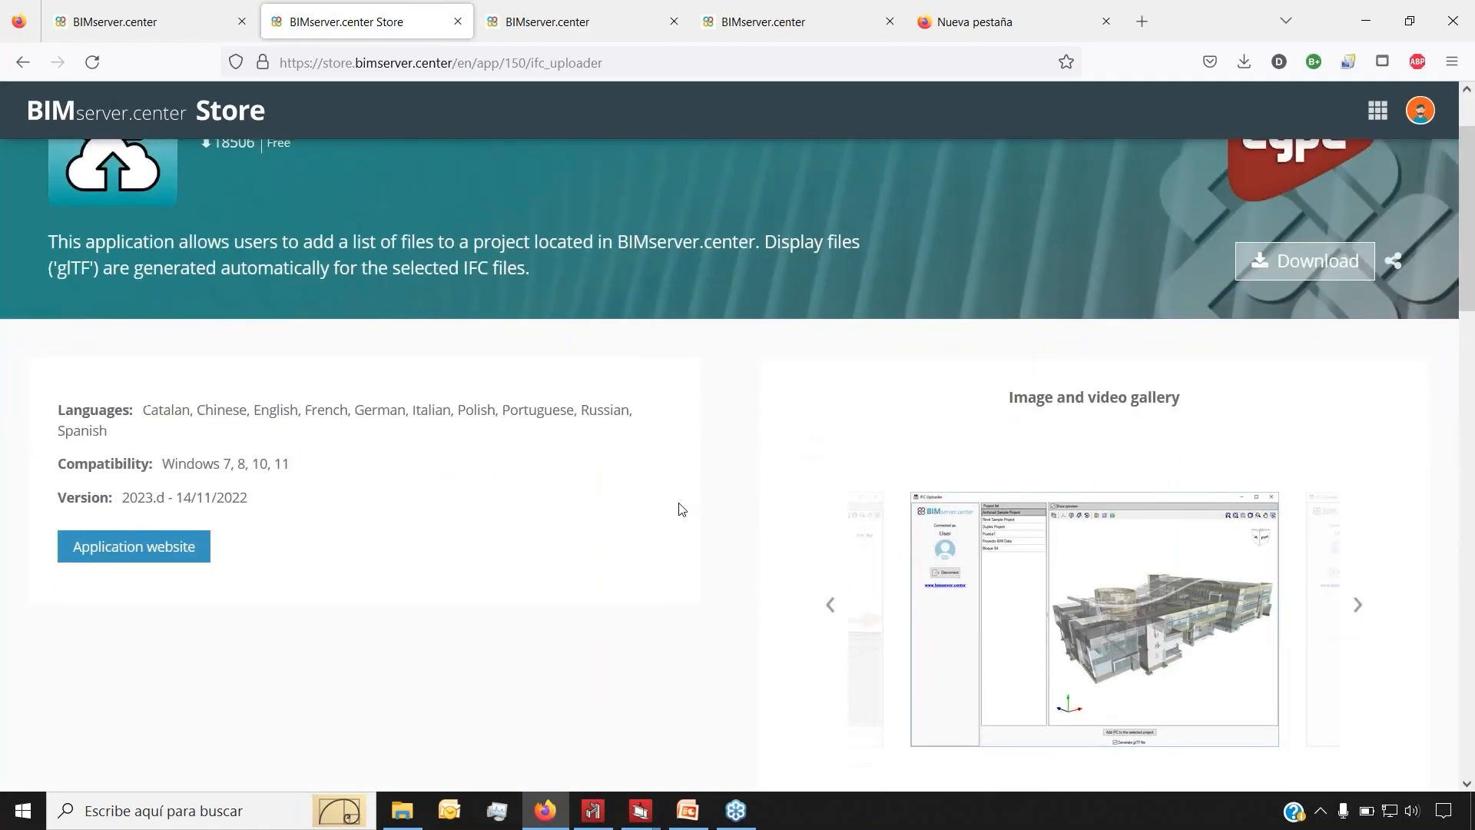
View enlarged IFC Uploader screenshots of the building models, close the image viewer, and return to the page header
{"action": "left_click", "coordinate": [1057, 607]}
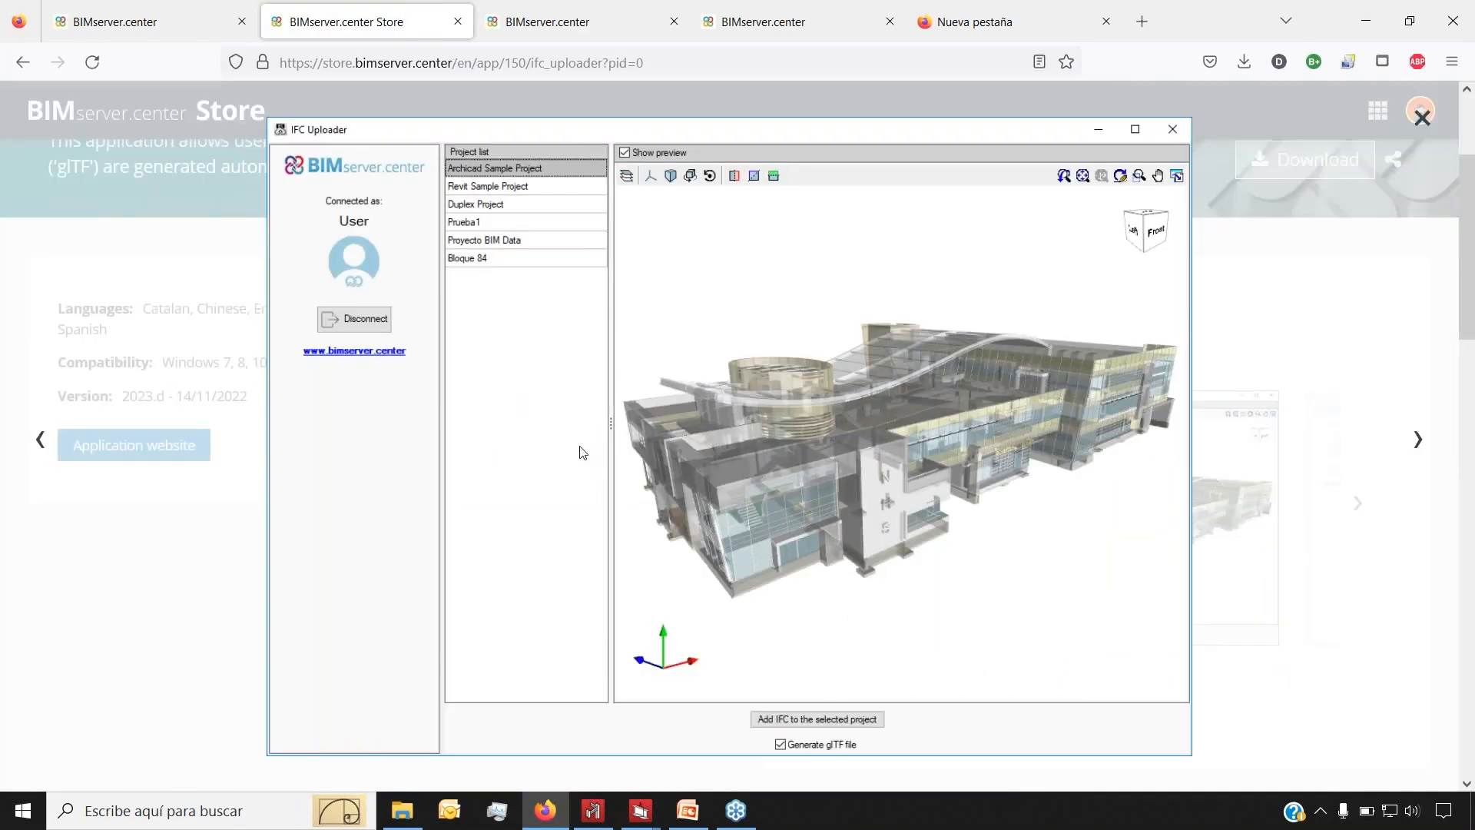
{"action": "left_click", "coordinate": [30, 436]}
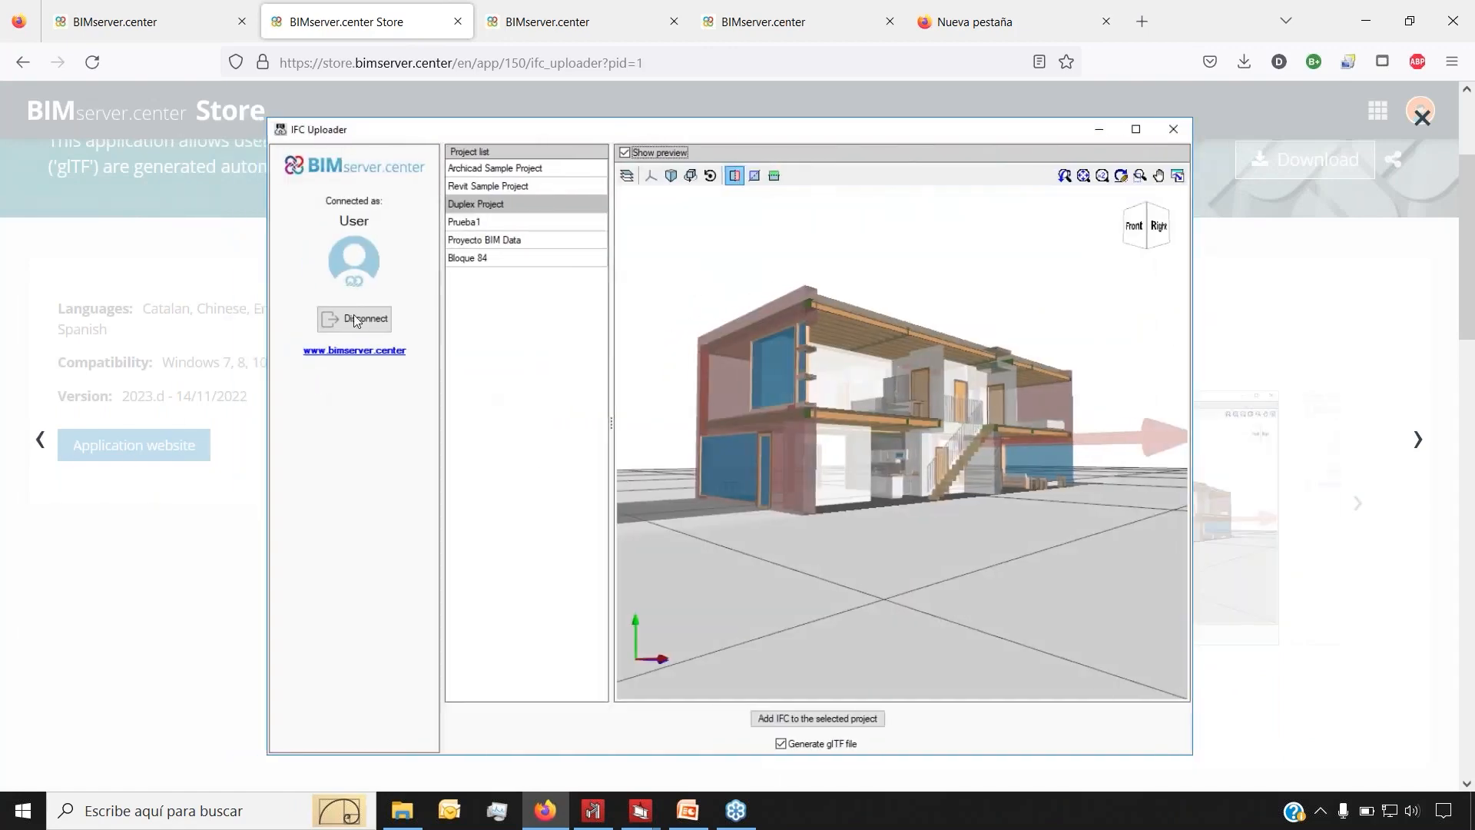
{"action": "left_click", "coordinate": [215, 291]}
{"action": "scroll", "coordinate": [230, 346], "scroll_direction": "up", "scroll_amount": 3}
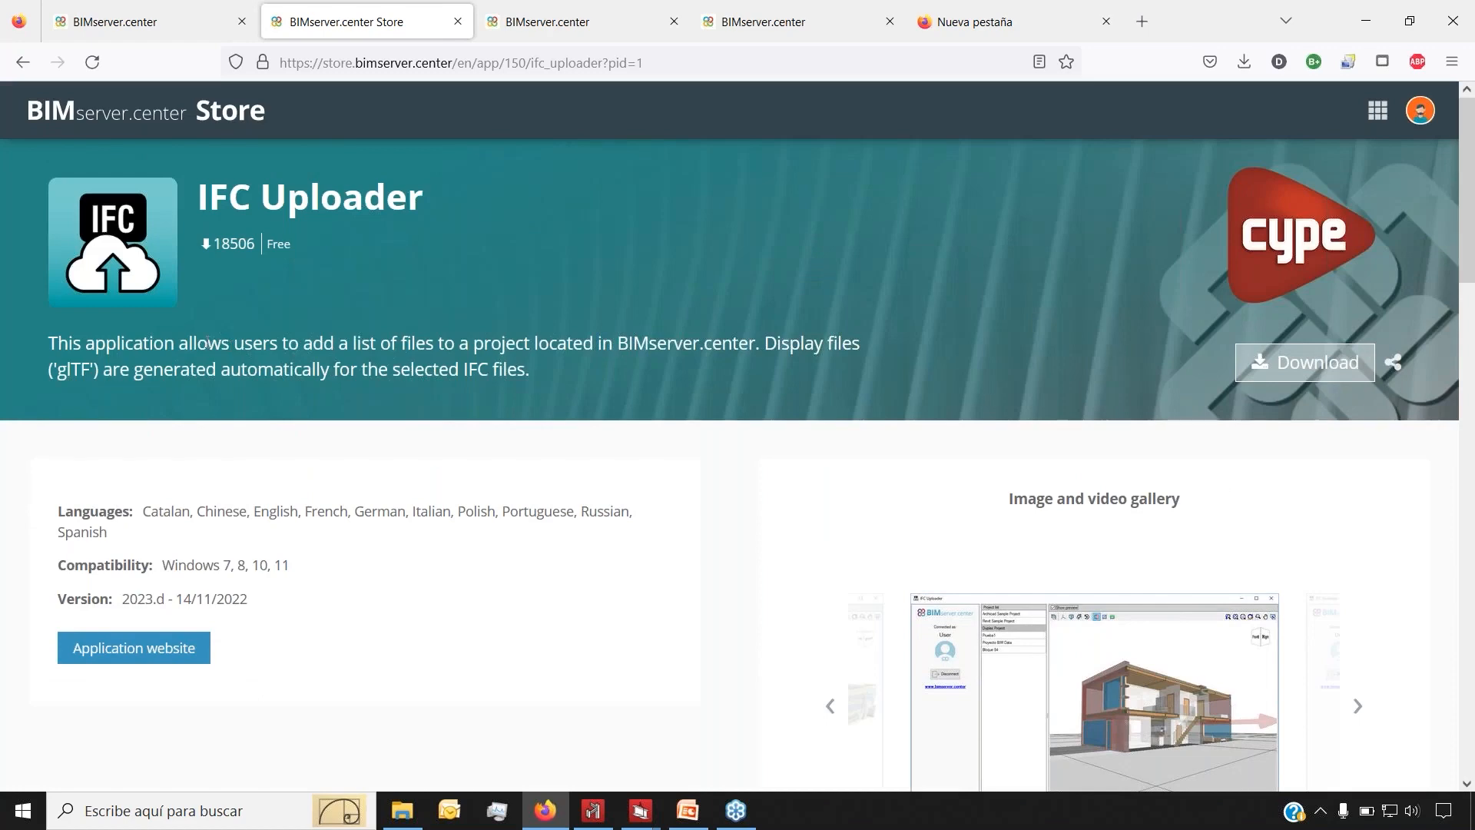
Switch to CYPE 3D, display axial, shear, torsional and bending moment diagrams on all bars of the warehouse, and close the Forces window
{"action": "left_click", "coordinate": [600, 806]}
{"action": "scroll", "coordinate": [692, 231], "scroll_direction": "up", "scroll_amount": 1}
{"action": "scroll", "coordinate": [718, 245], "scroll_direction": "up", "scroll_amount": 1}
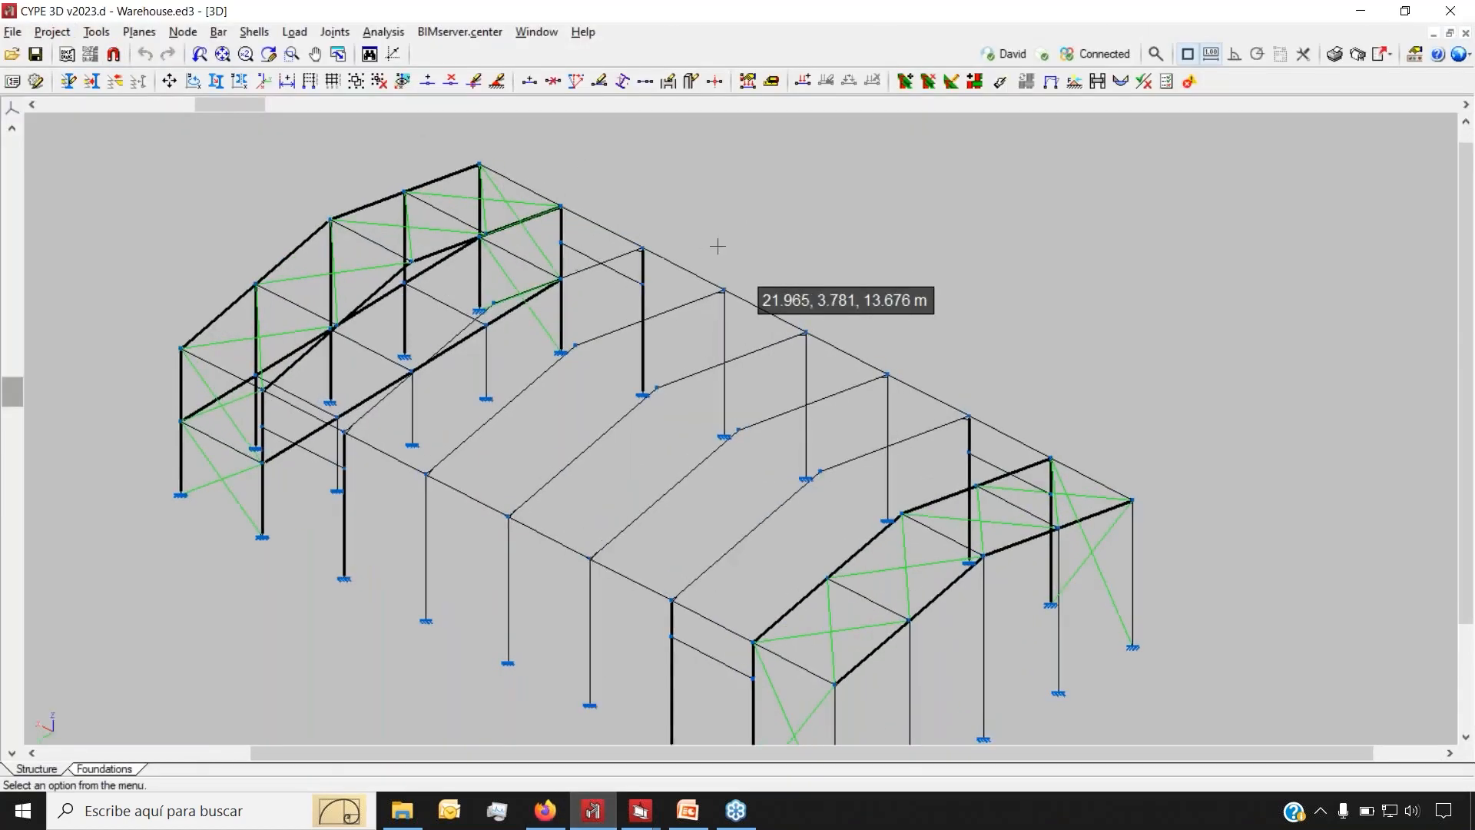
{"action": "scroll", "coordinate": [717, 246], "scroll_direction": "up", "scroll_amount": 1}
{"action": "left_click", "coordinate": [1122, 80]}
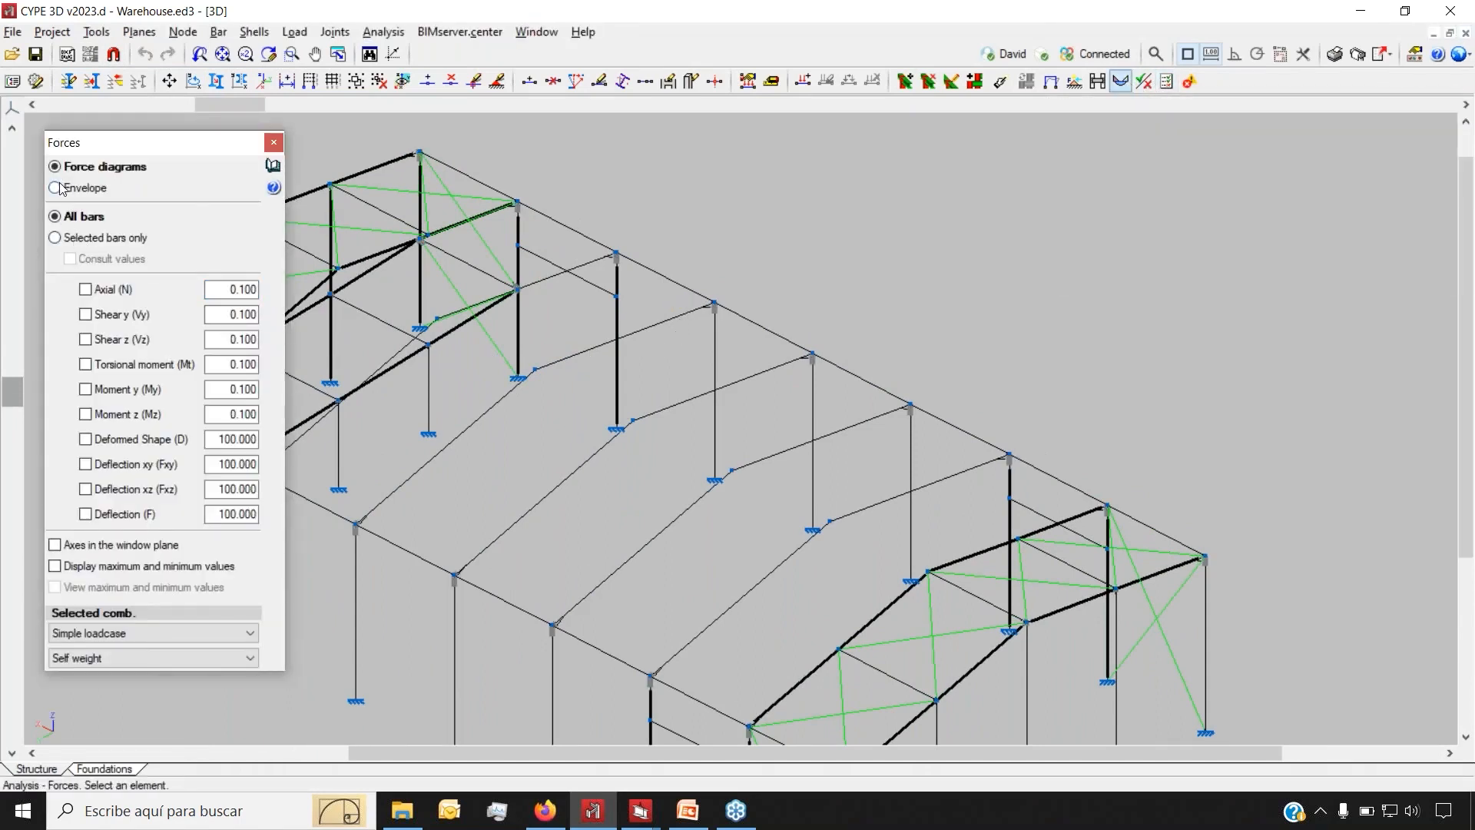
{"action": "left_click", "coordinate": [86, 288]}
{"action": "left_click", "coordinate": [85, 314]}
{"action": "left_click", "coordinate": [85, 339]}
{"action": "left_click", "coordinate": [86, 364]}
{"action": "left_click", "coordinate": [85, 389]}
{"action": "left_click", "coordinate": [85, 414]}
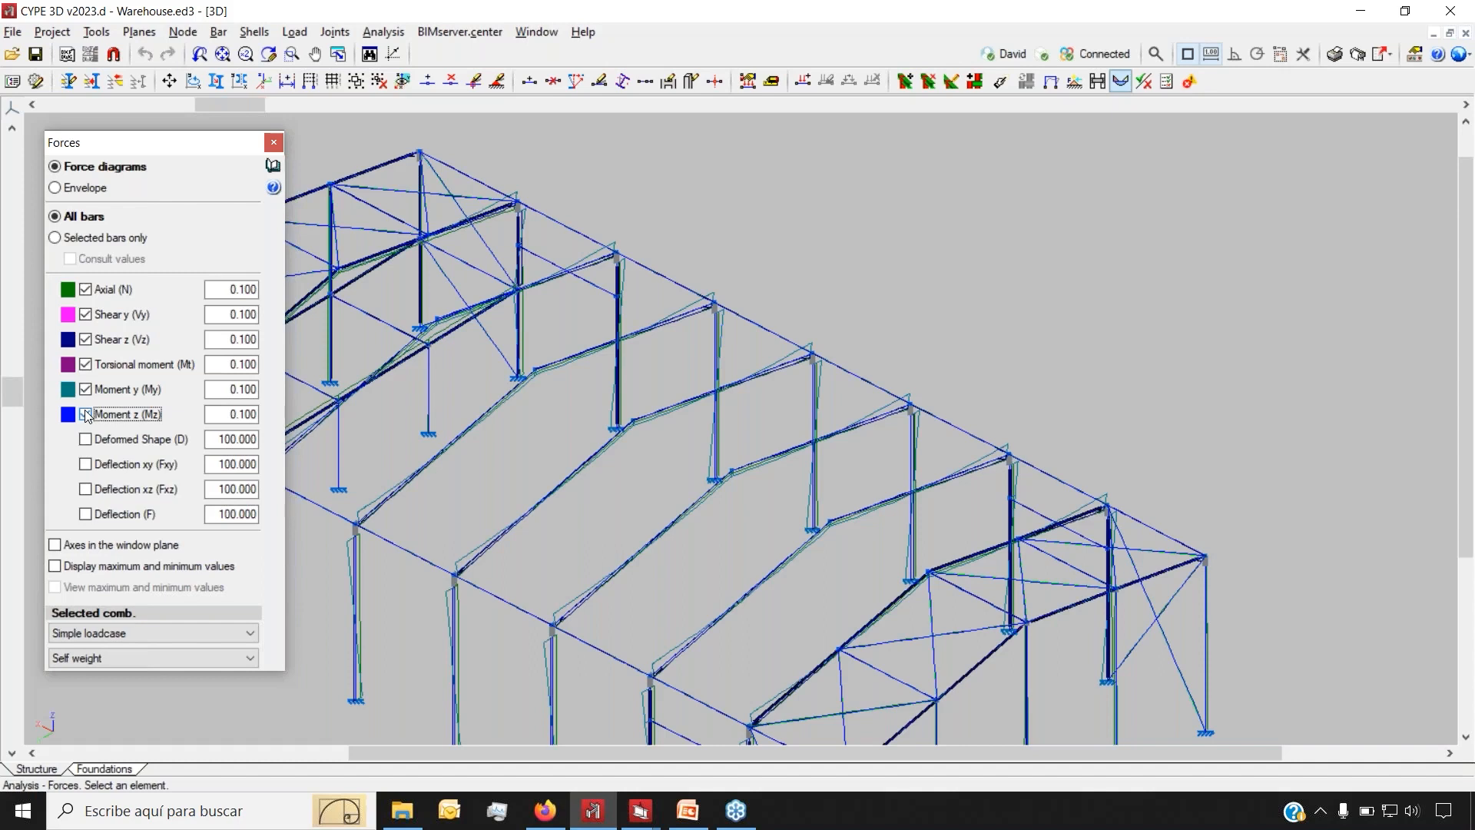
{"action": "left_click", "coordinate": [86, 415]}
{"action": "left_click", "coordinate": [272, 143]}
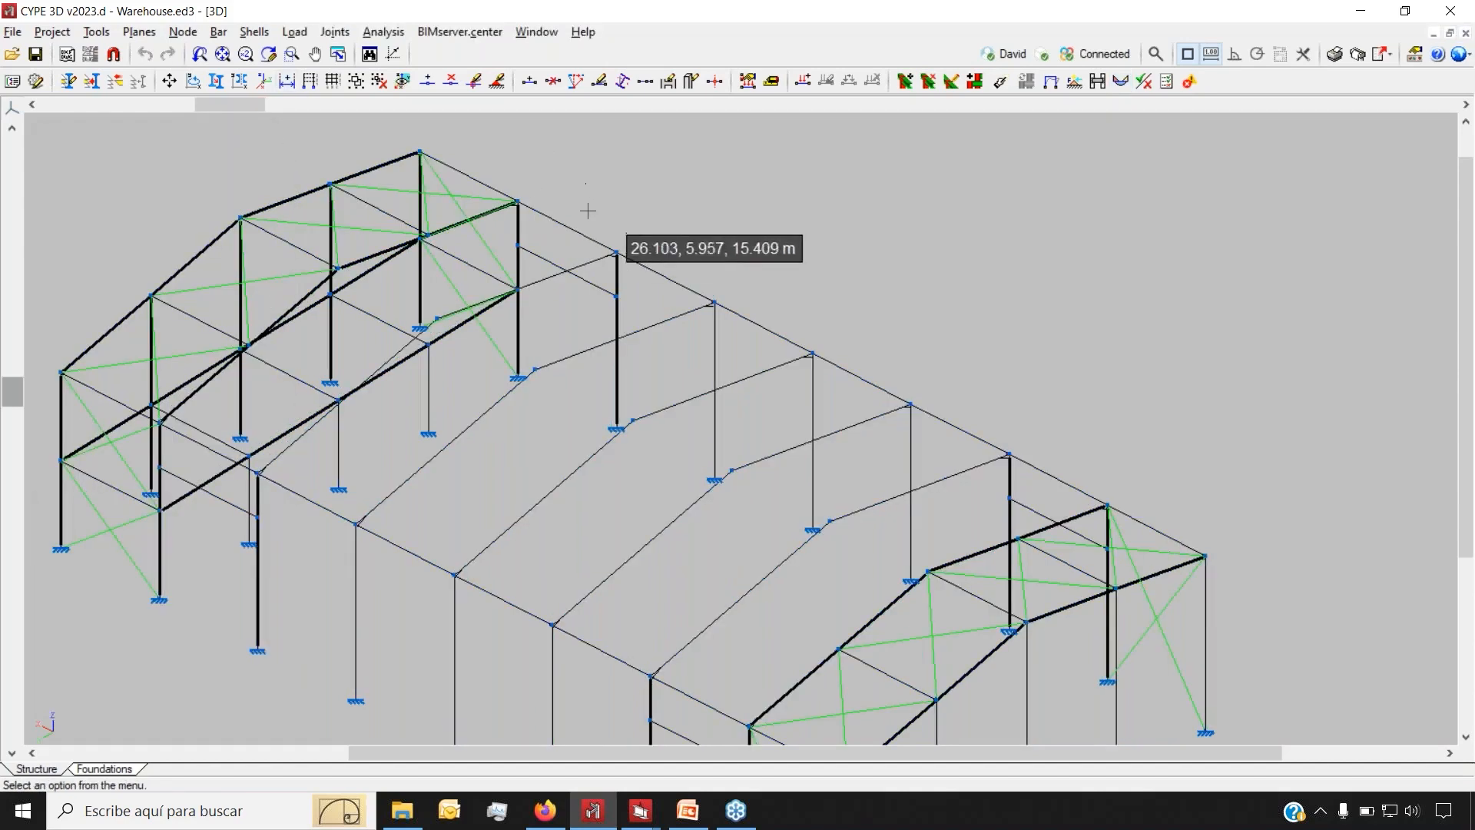
Start StruBIM Steel from the desktop and create a new job with the file name Webinar import
{"action": "mouse_move", "coordinate": [640, 809]}
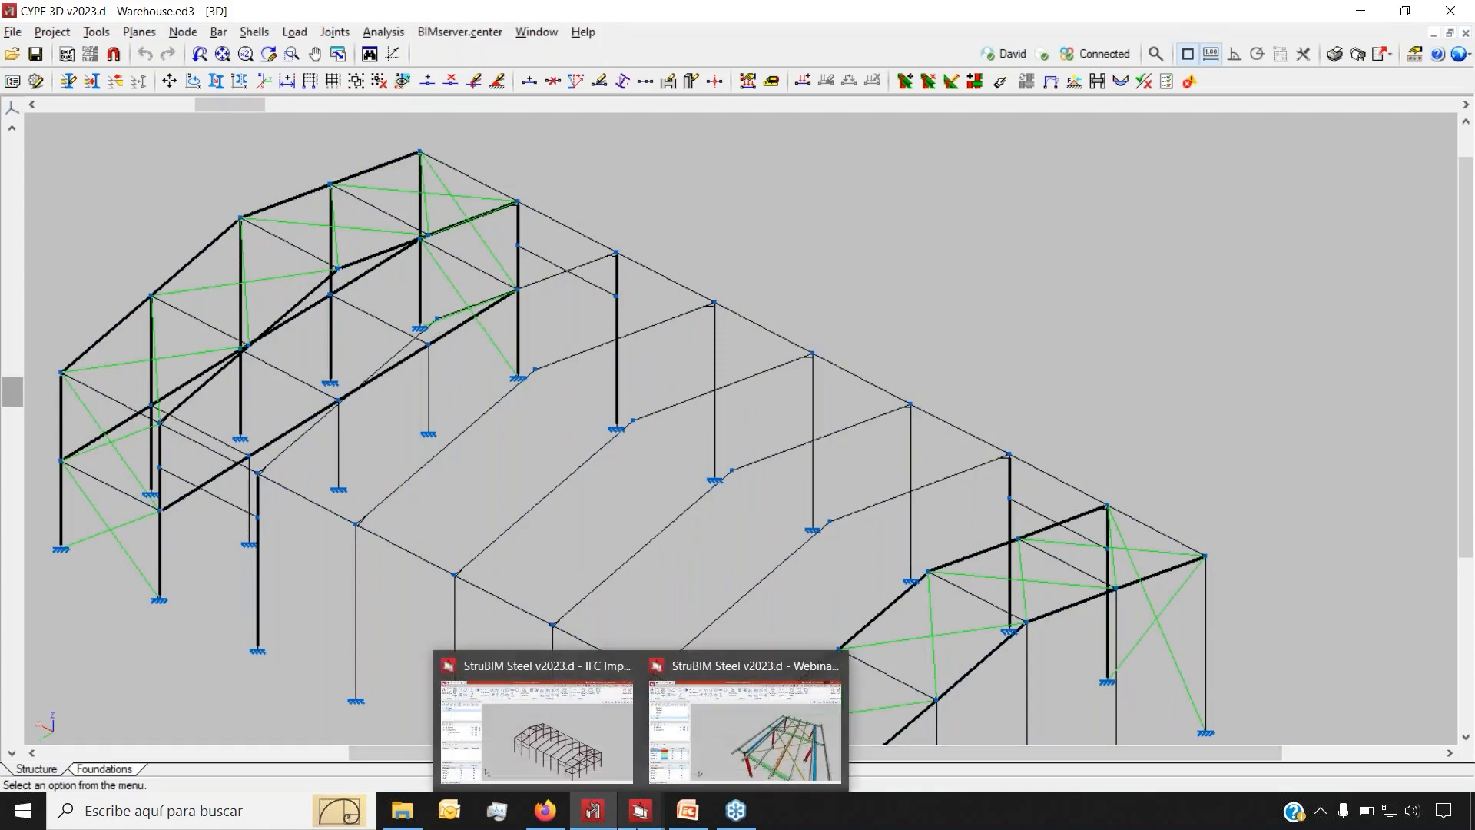
{"action": "left_click", "coordinate": [615, 762]}
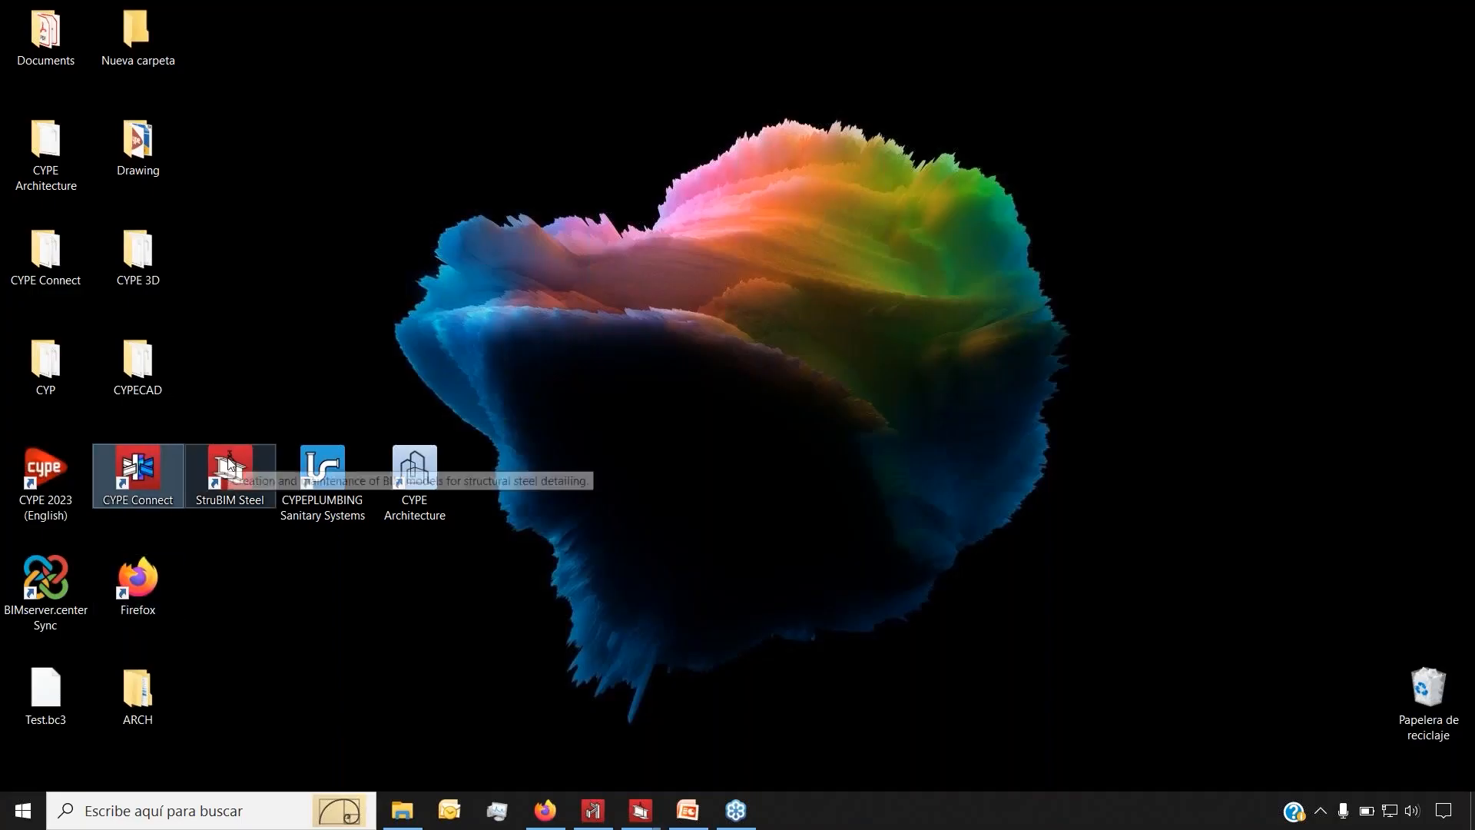
{"action": "double_click", "coordinate": [230, 468]}
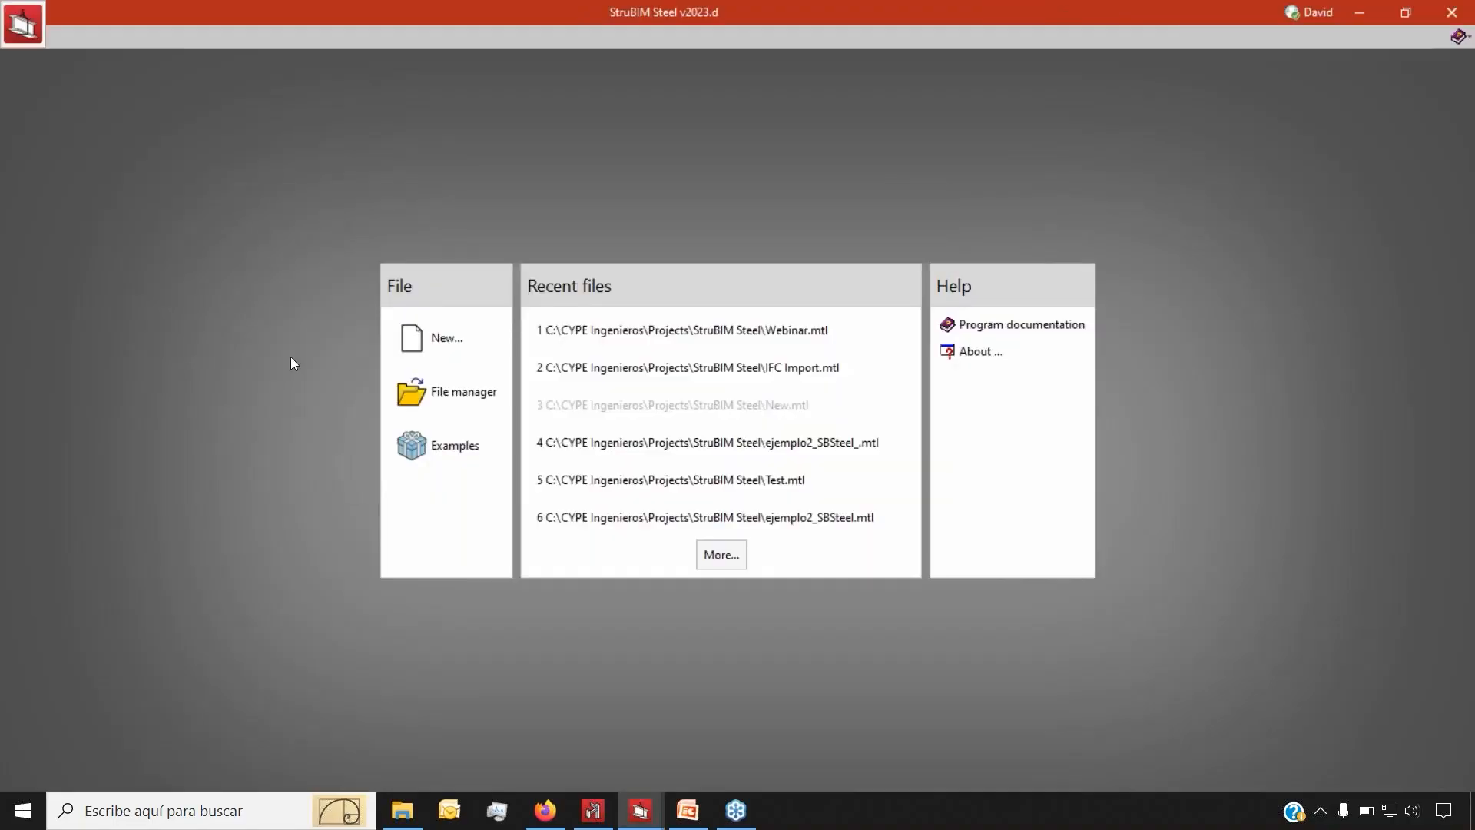
{"action": "left_click", "coordinate": [417, 337]}
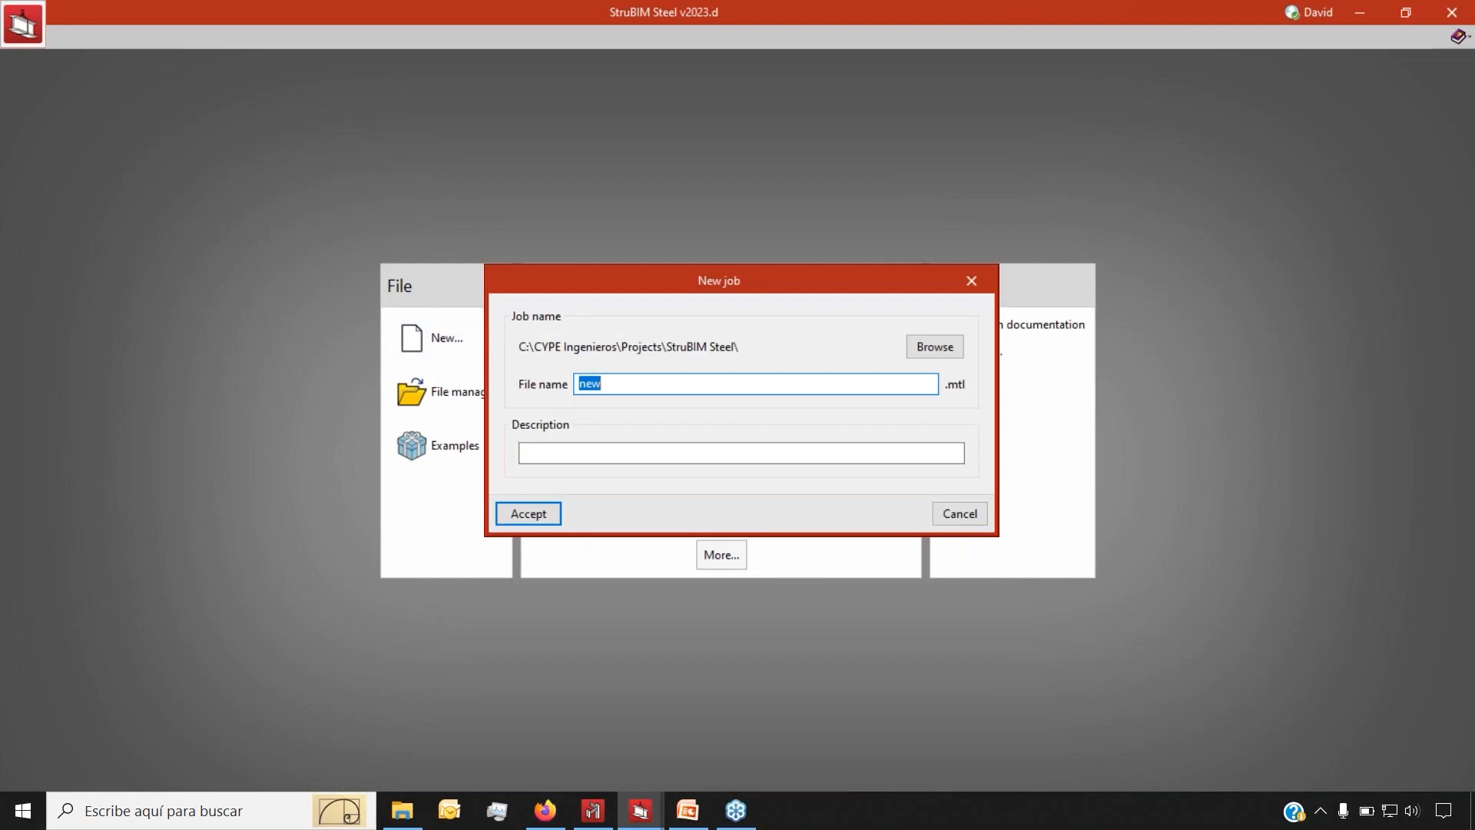
{"action": "type", "text": "Webinar"}
{"action": "type", "text": "import"}
{"action": "left_click", "coordinate": [526, 515]}
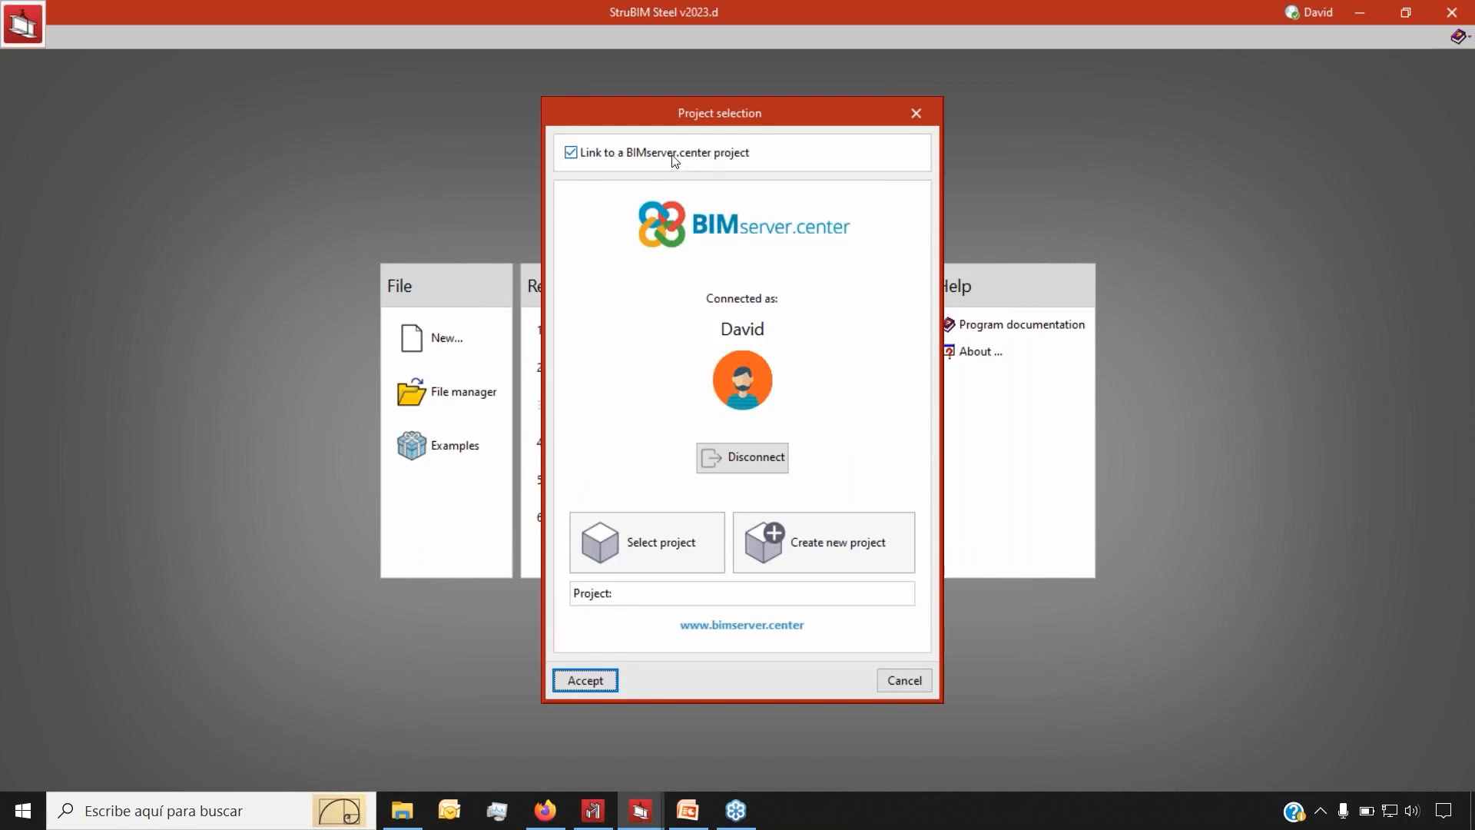
Select the Warehouse project on BIMserver.center as the project linked to the new job
{"action": "left_click", "coordinate": [644, 544]}
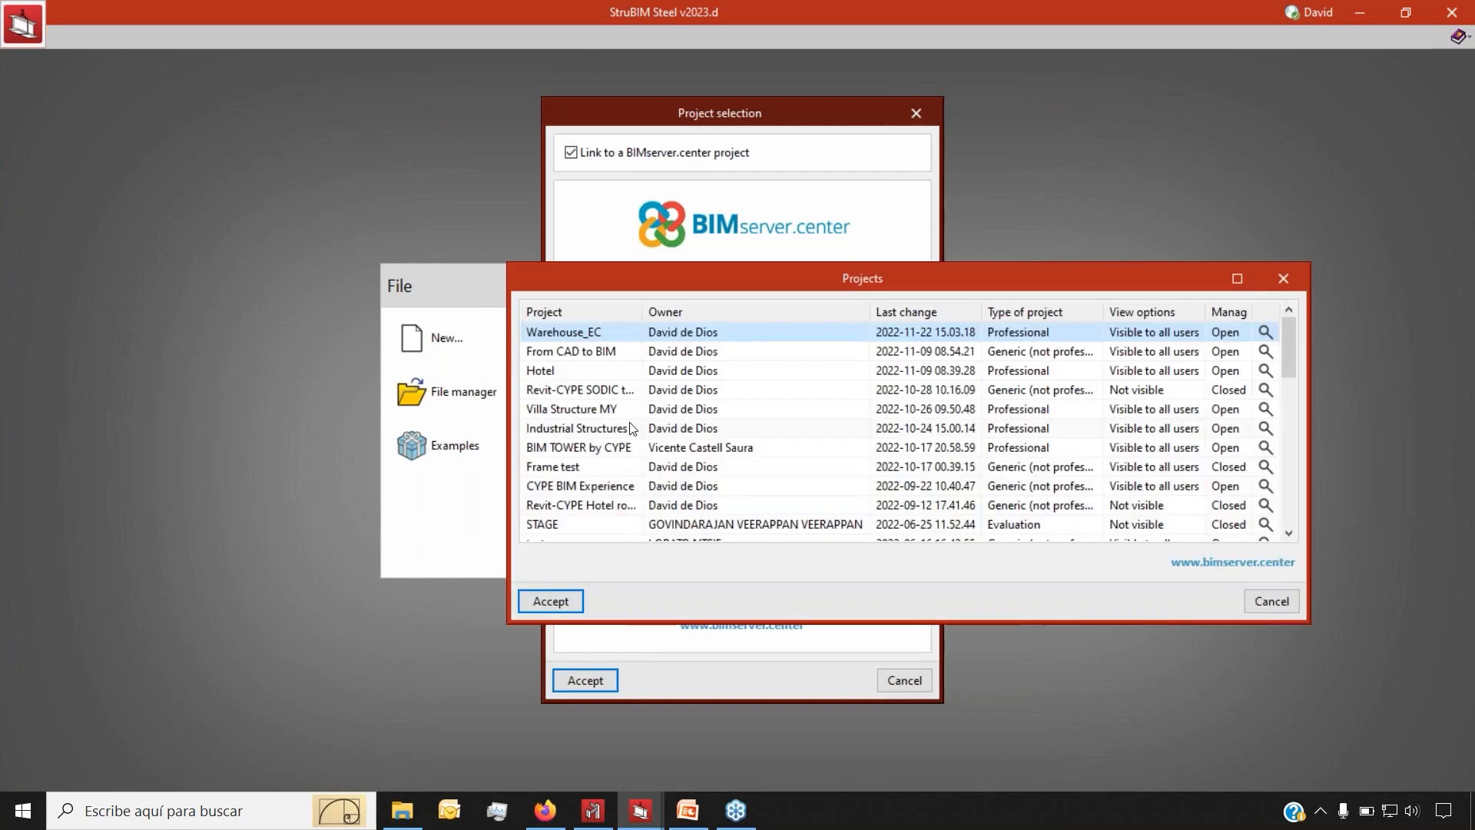
{"action": "scroll", "coordinate": [582, 354], "scroll_direction": "down", "scroll_amount": 6}
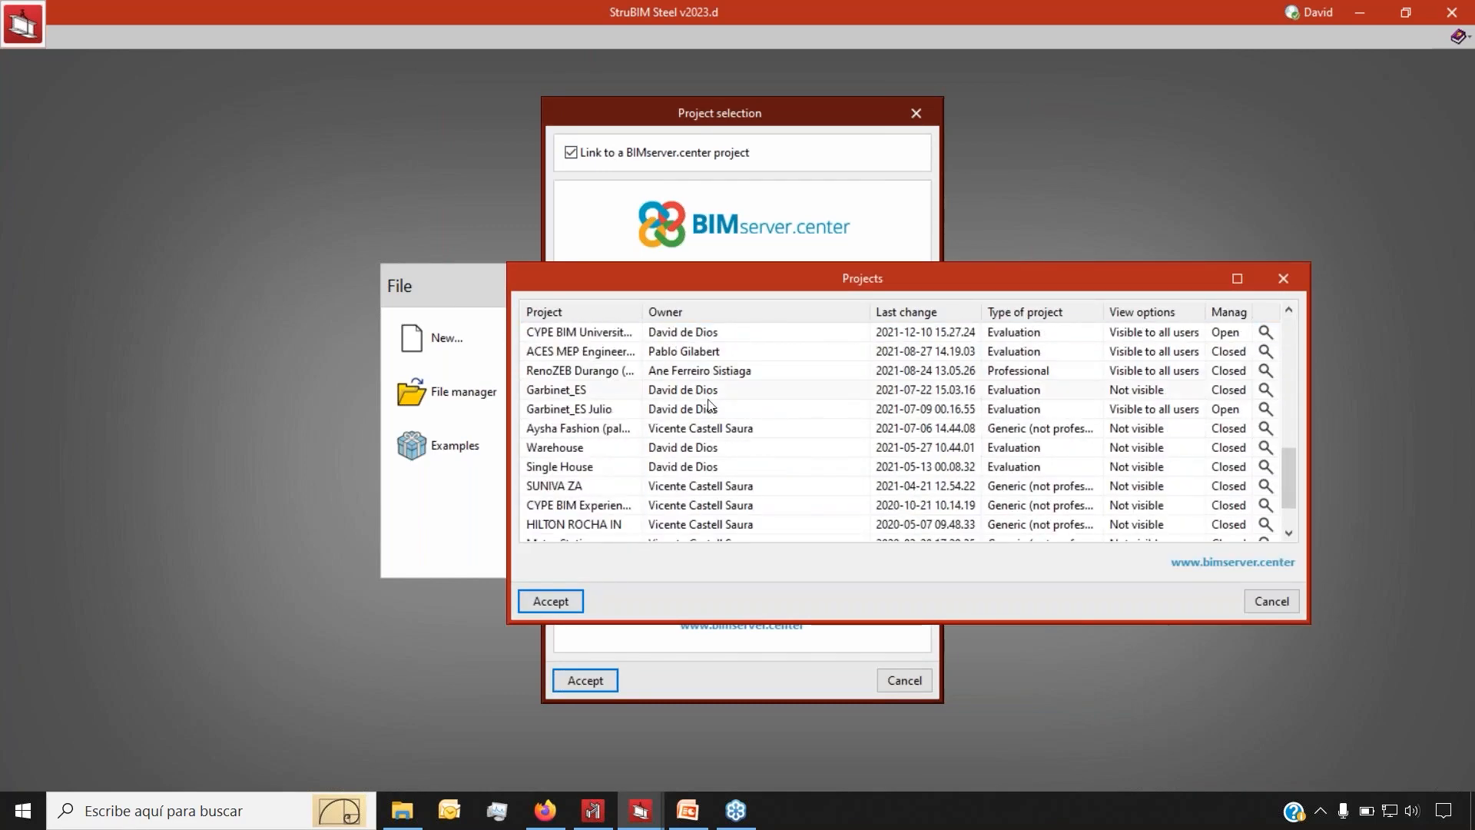
{"action": "left_click", "coordinate": [588, 449]}
{"action": "left_click", "coordinate": [551, 602]}
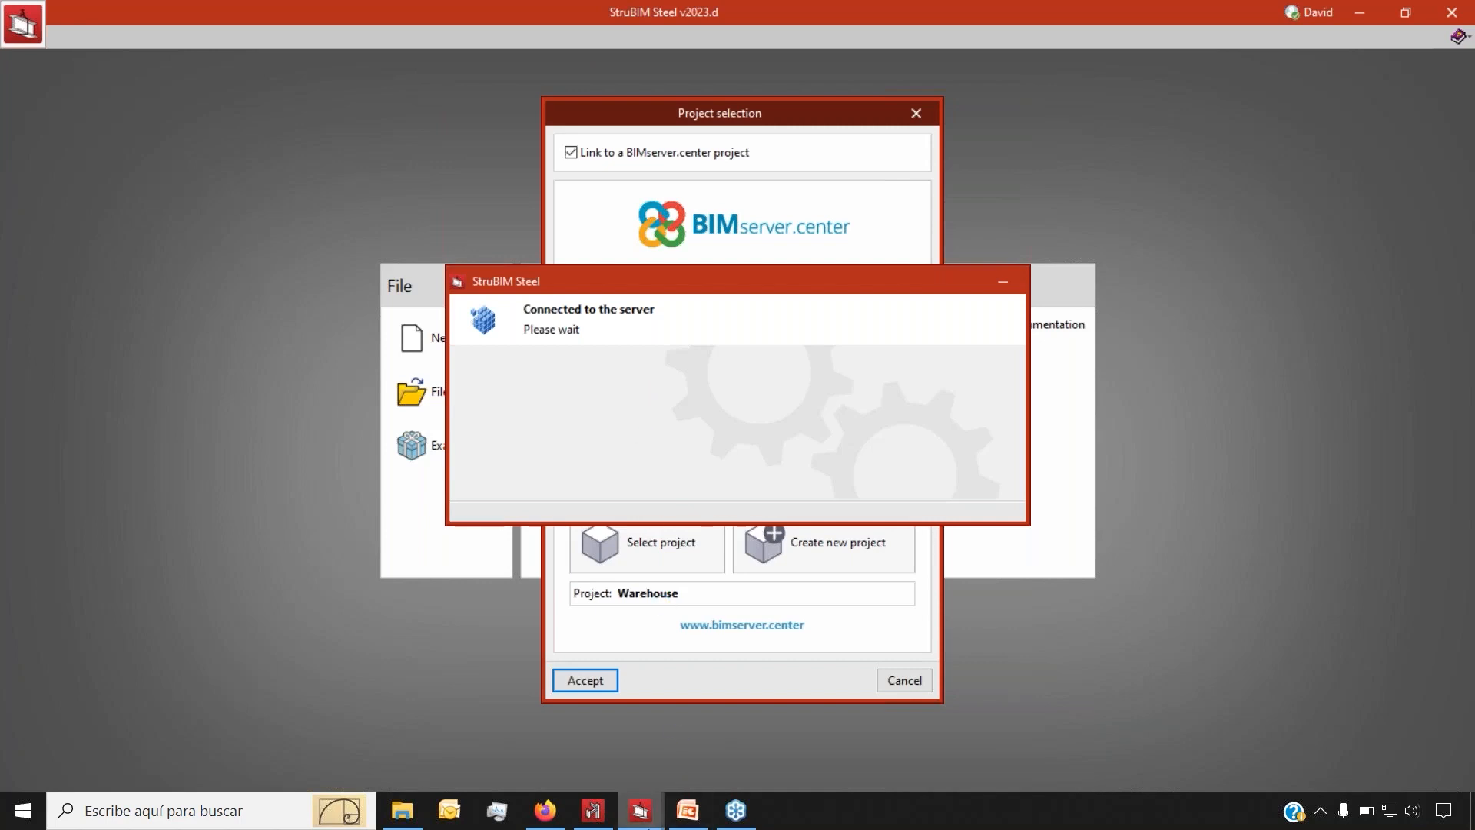
Switch to the open StruBIM Steel job IFC Import and view the upper frames of the imported warehouse up close
{"action": "mouse_move", "coordinate": [645, 825]}
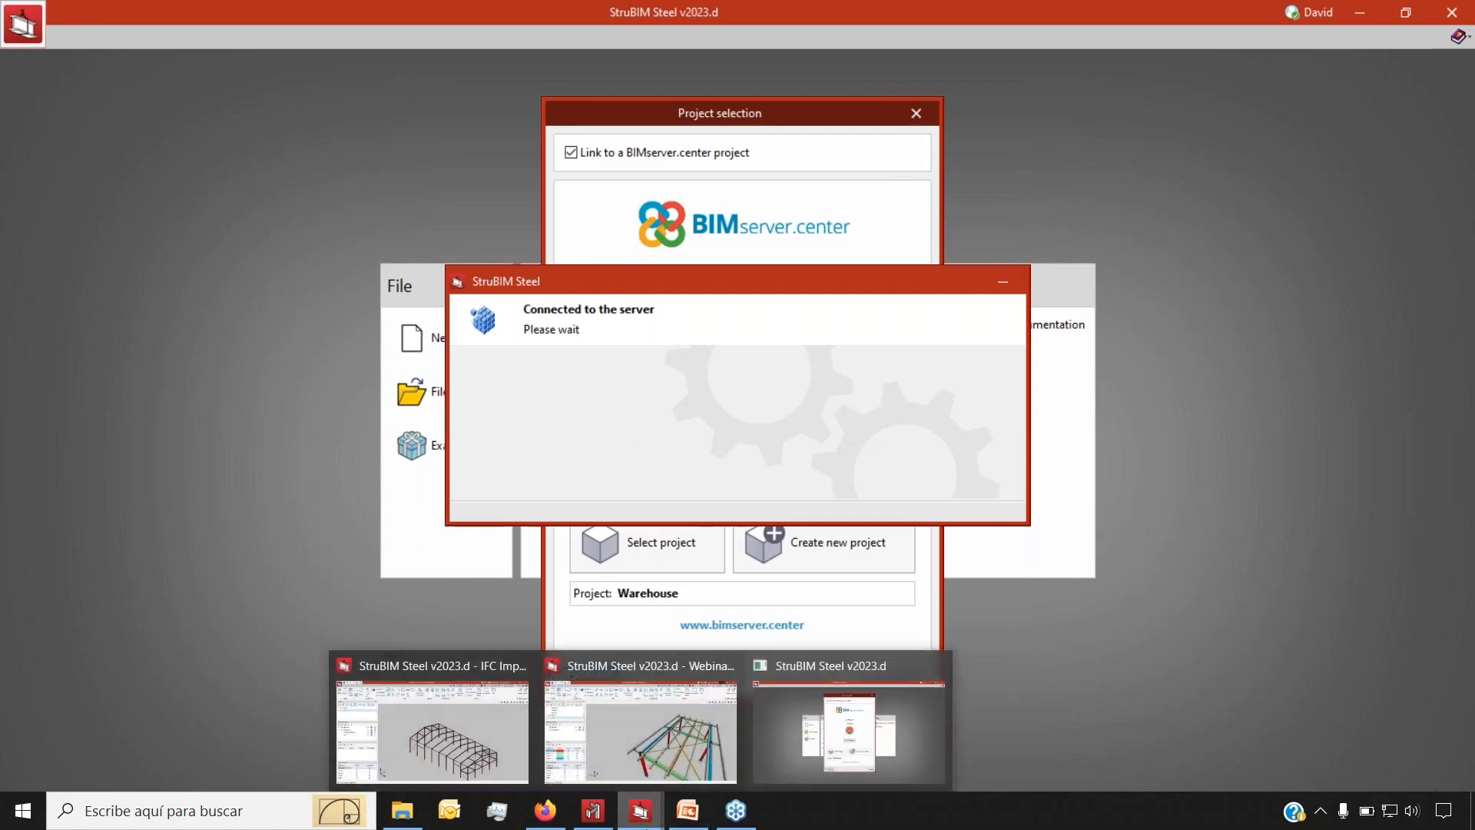
{"action": "left_click", "coordinate": [432, 703]}
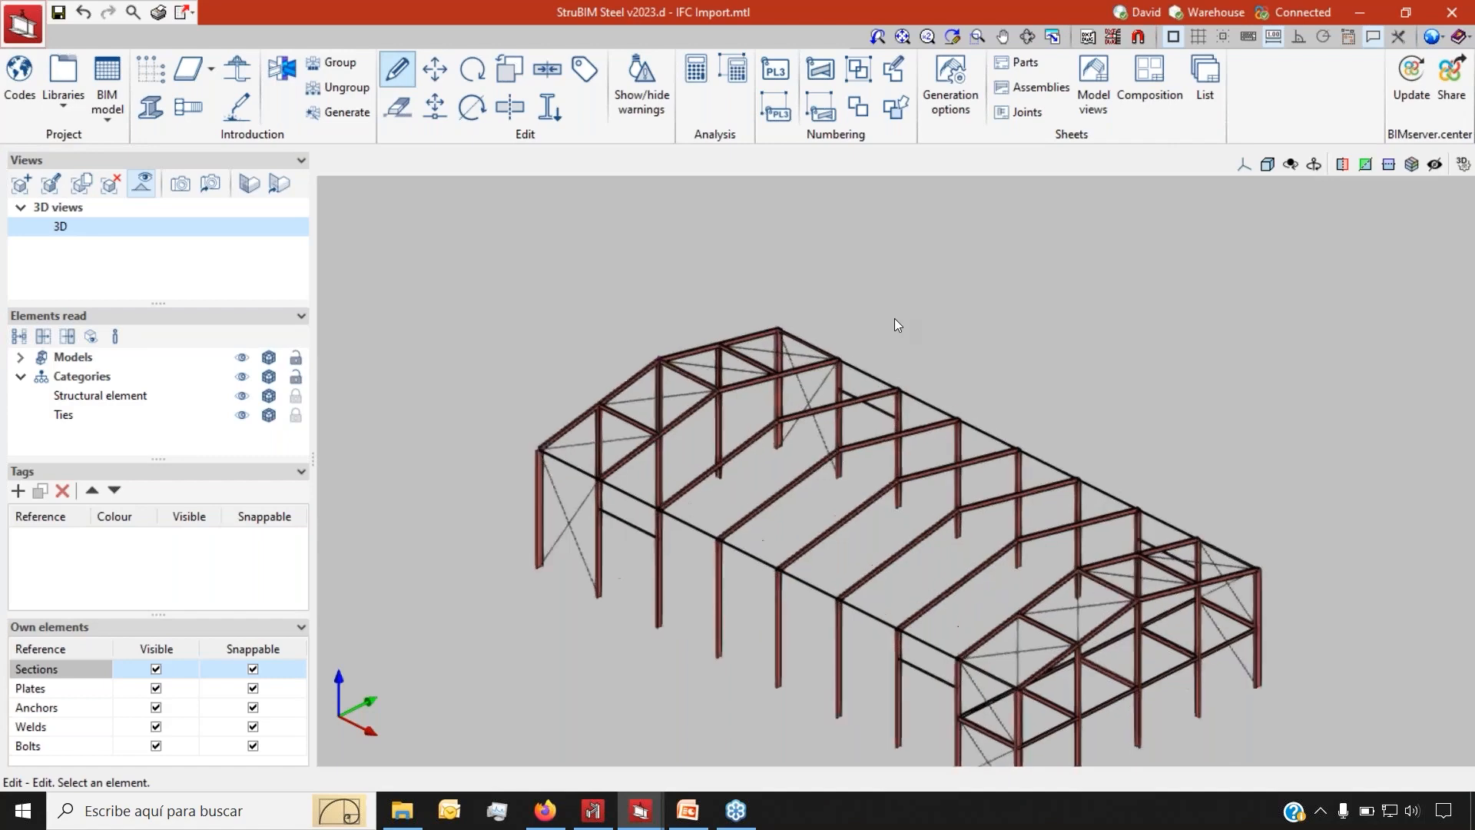
{"action": "scroll", "coordinate": [661, 492], "scroll_direction": "up", "scroll_amount": 5}
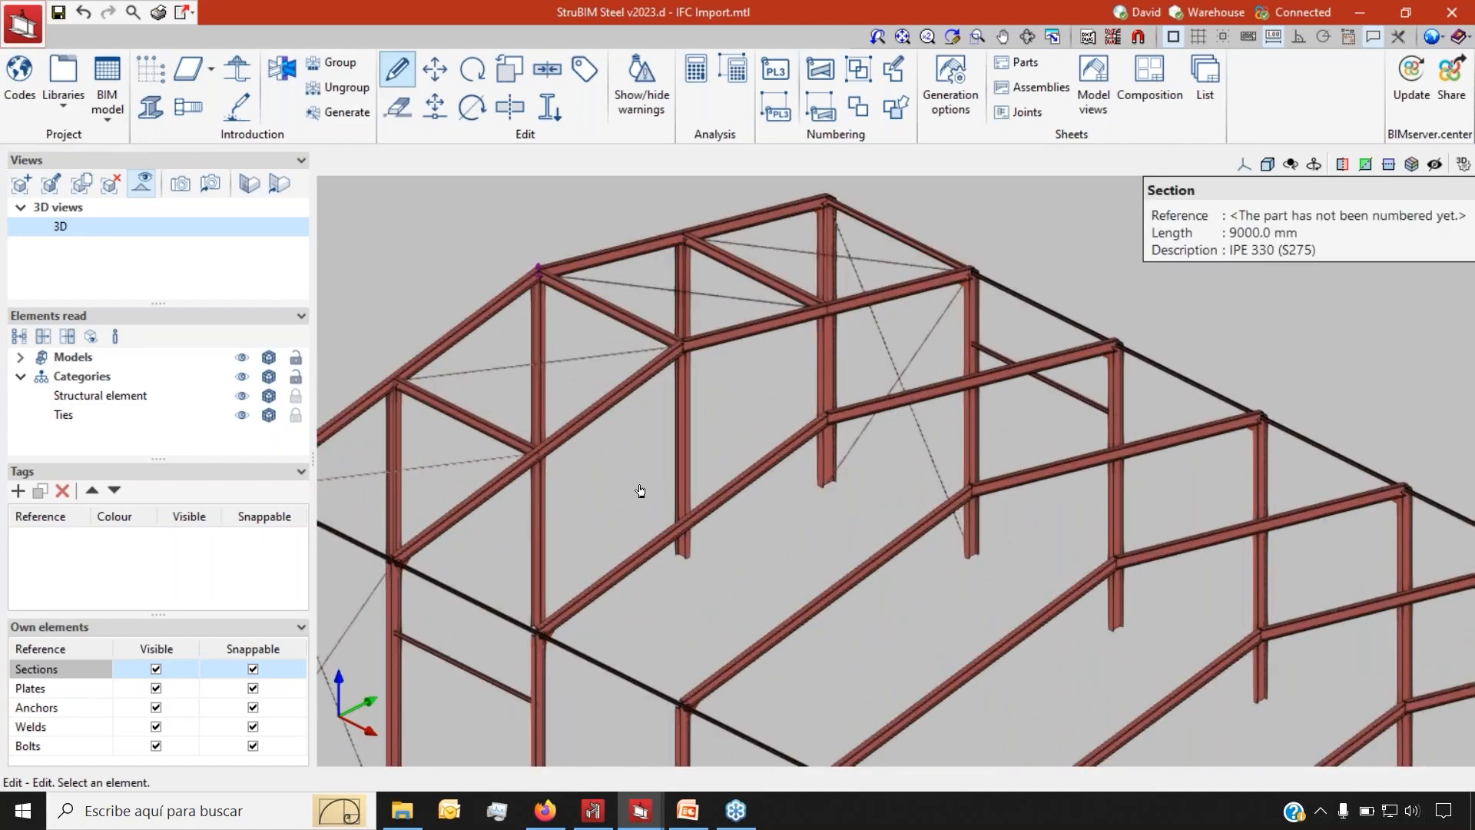
Examine the BIM model's Sections table, close it, and look over the other element categories available
{"action": "mouse_move", "coordinate": [640, 811]}
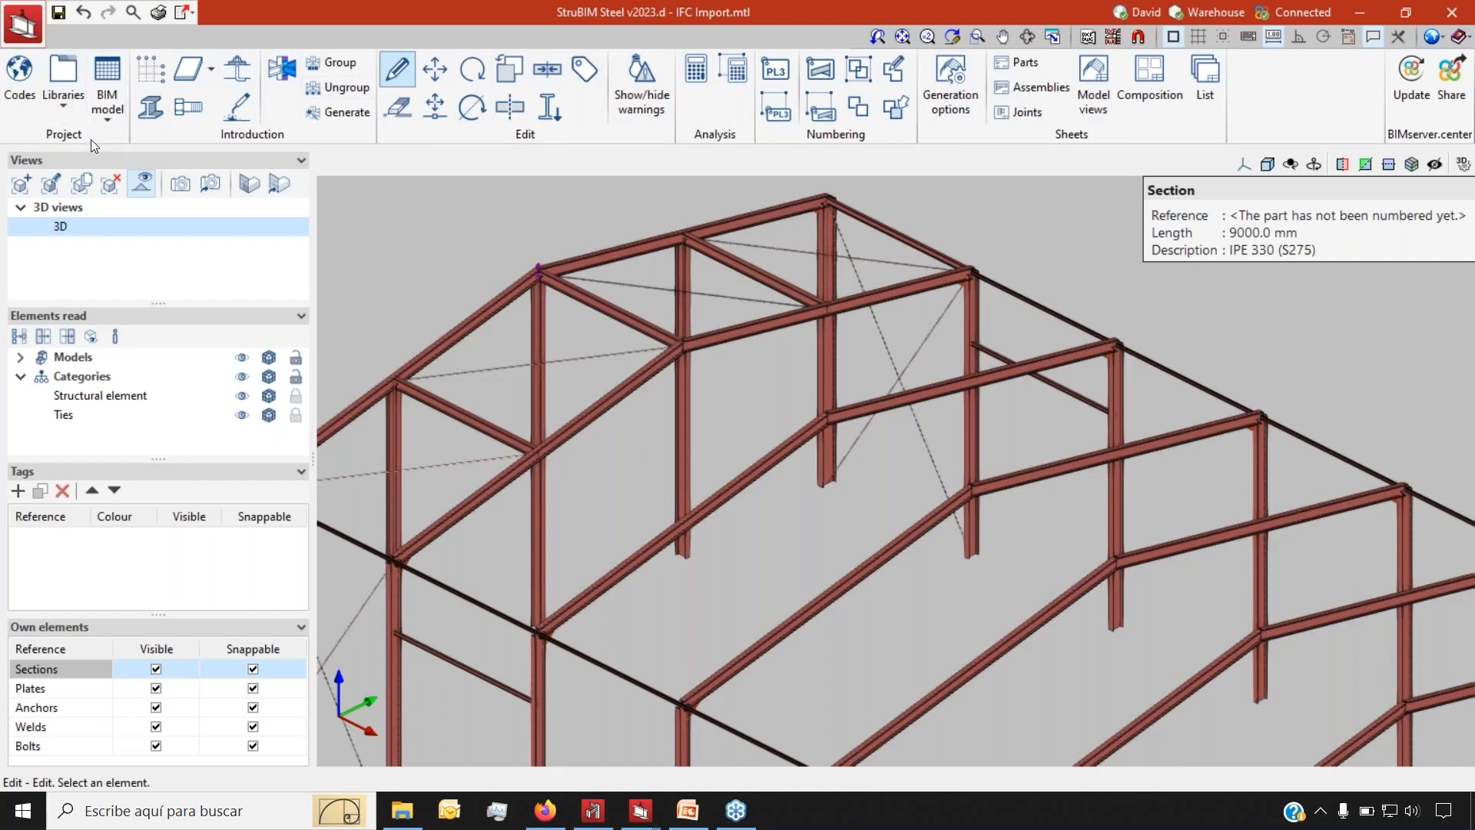
{"action": "left_click", "coordinate": [106, 108]}
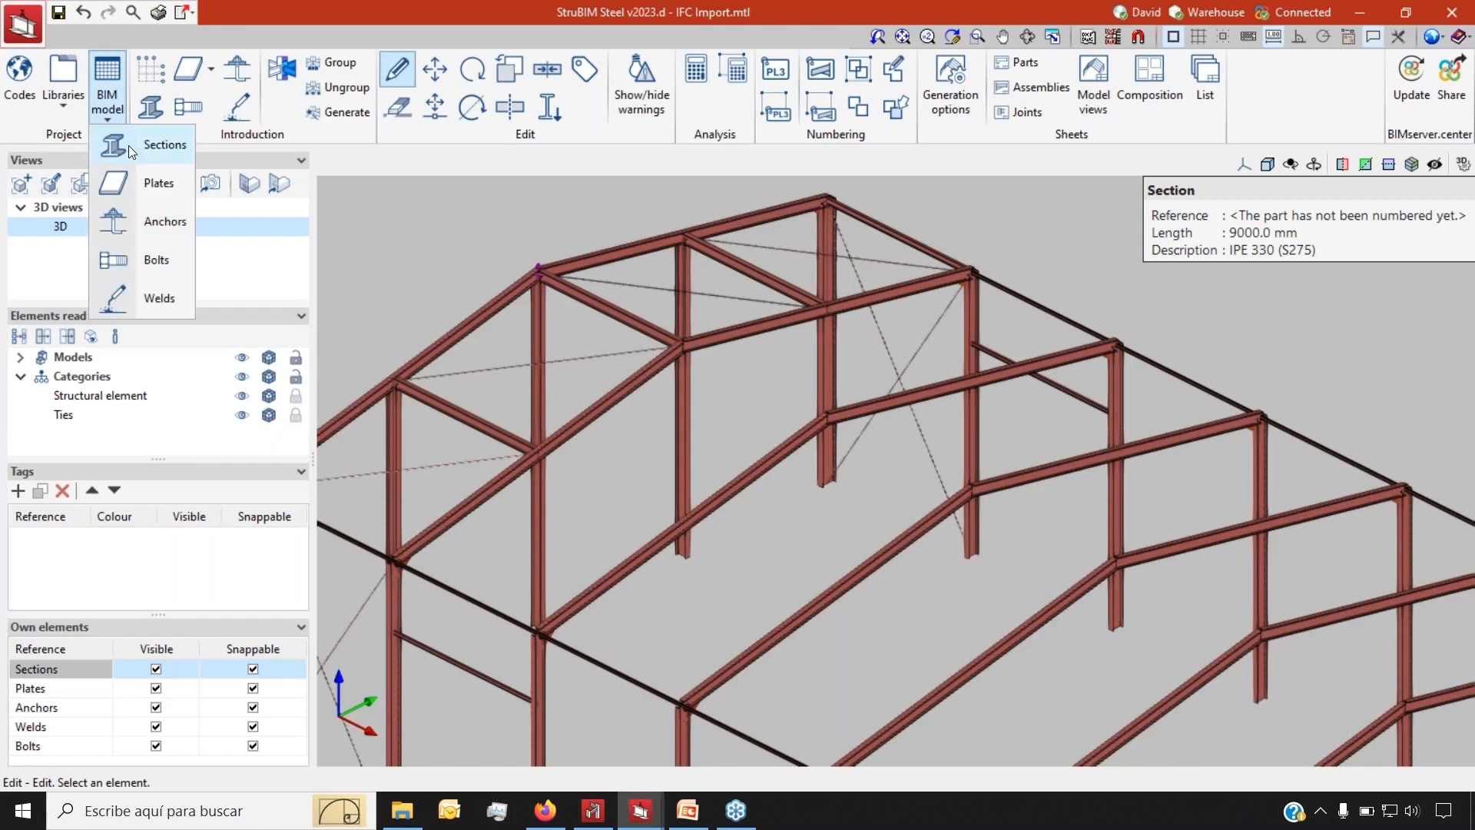
{"action": "left_click", "coordinate": [127, 145]}
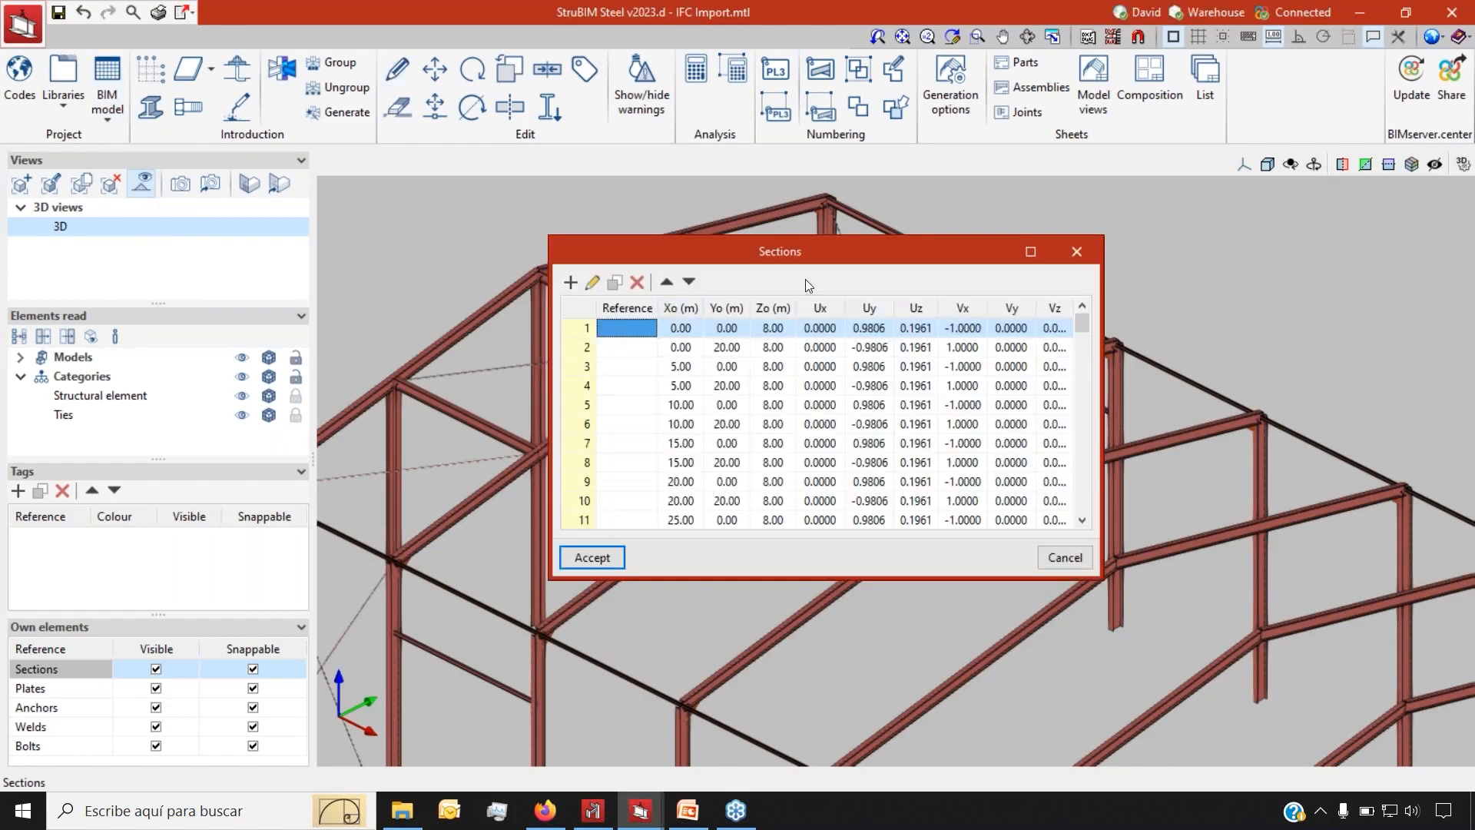
{"action": "left_click", "coordinate": [1076, 251]}
{"action": "left_click", "coordinate": [113, 94]}
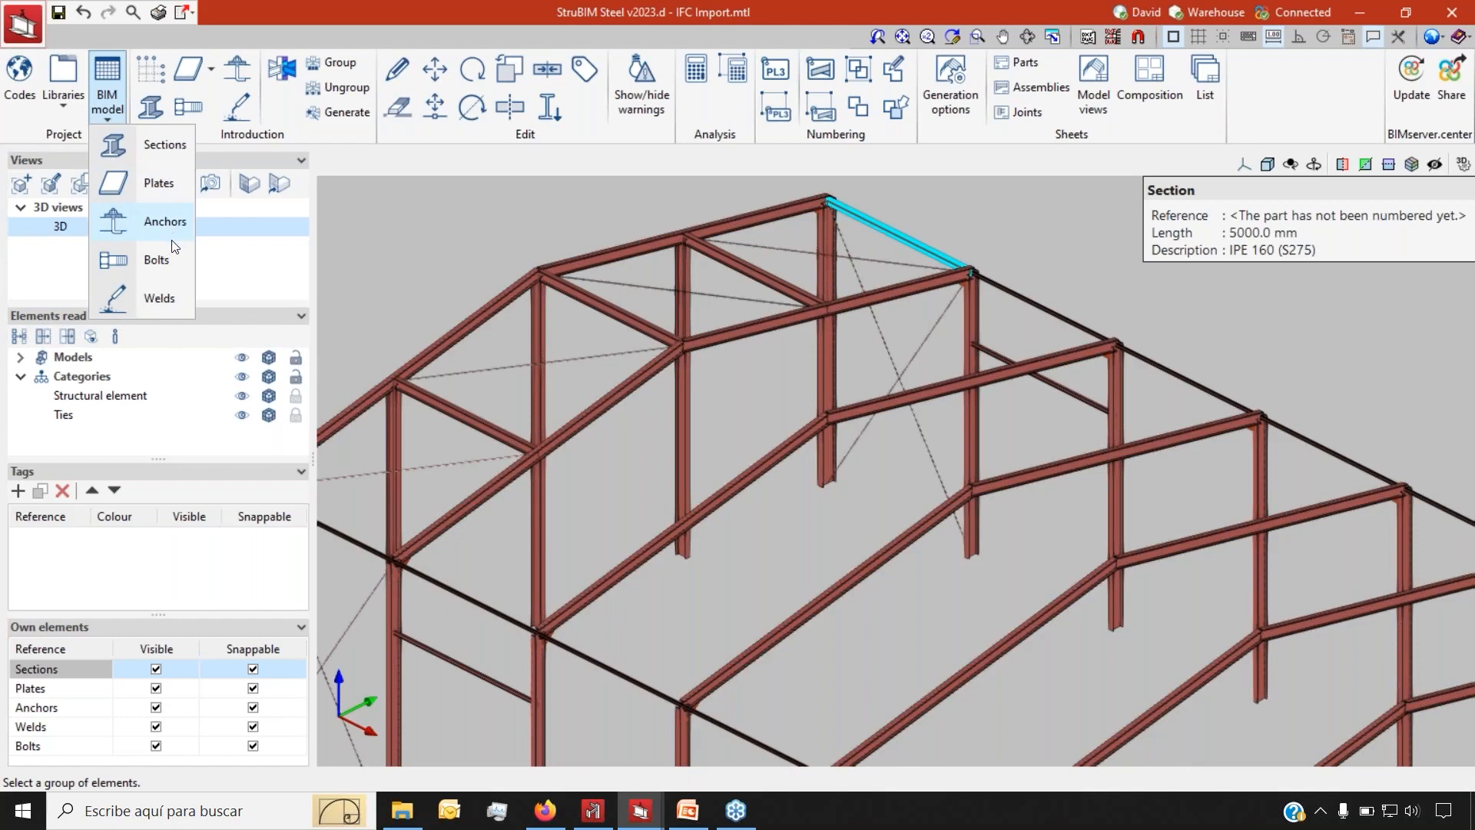
{"action": "left_click", "coordinate": [105, 77]}
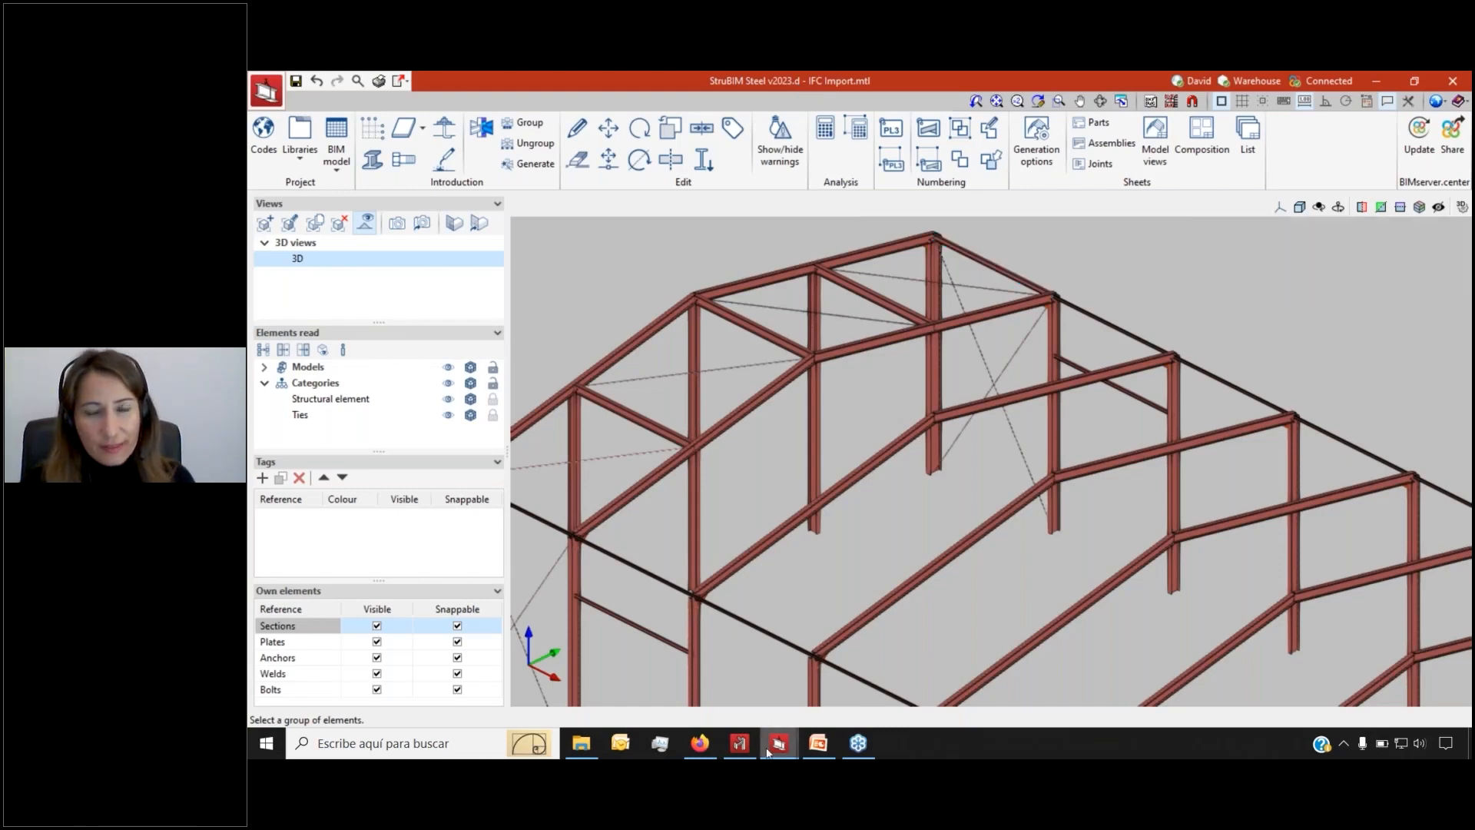
{"action": "mouse_move", "coordinate": [740, 744]}
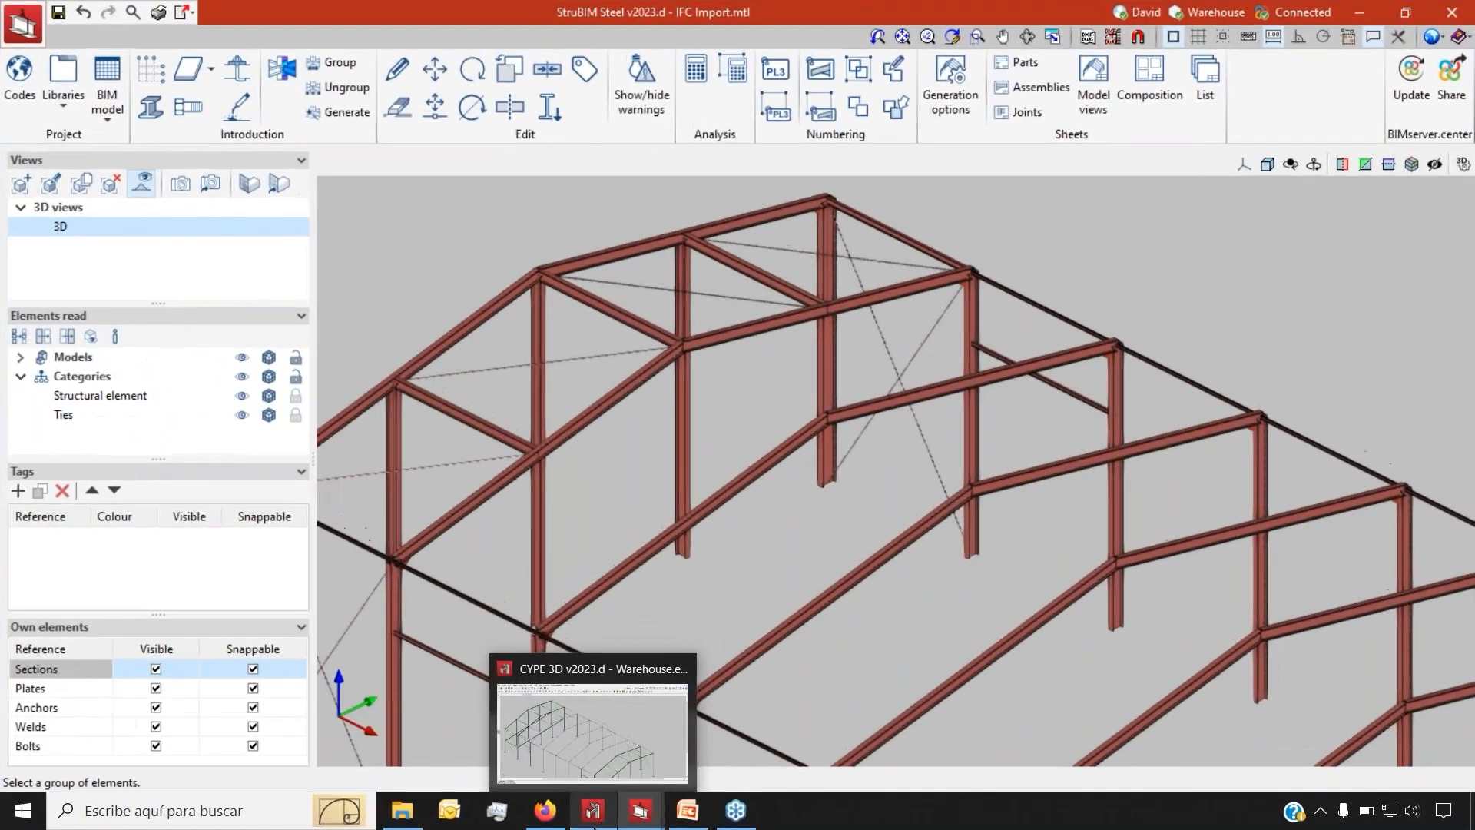
Switch to the Warehouse model in CYPE 3D and review a bar's U.L.S. checks at the worst point, then close the report
{"action": "left_click", "coordinate": [615, 737]}
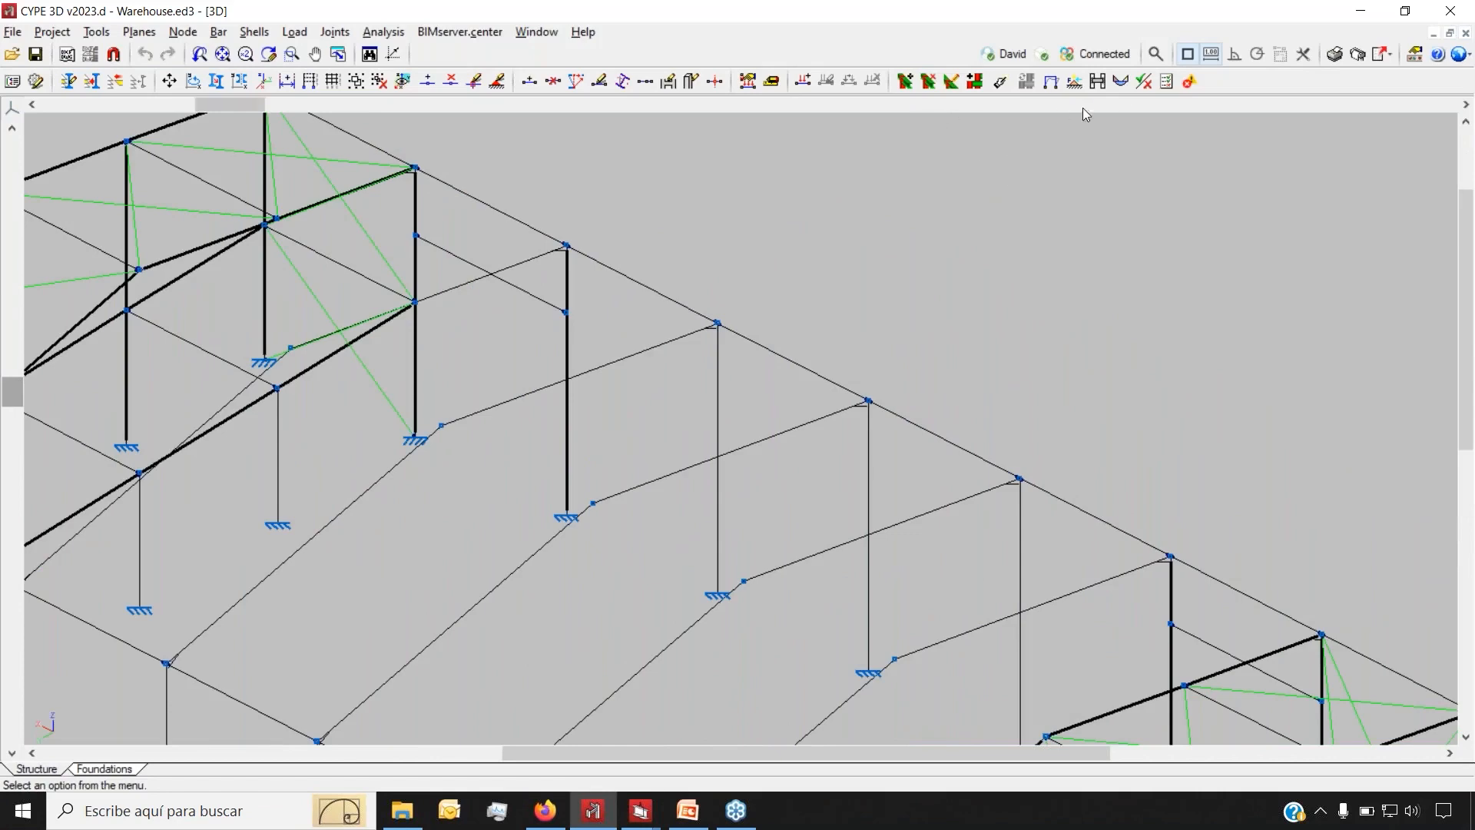
{"action": "left_click", "coordinate": [1166, 82]}
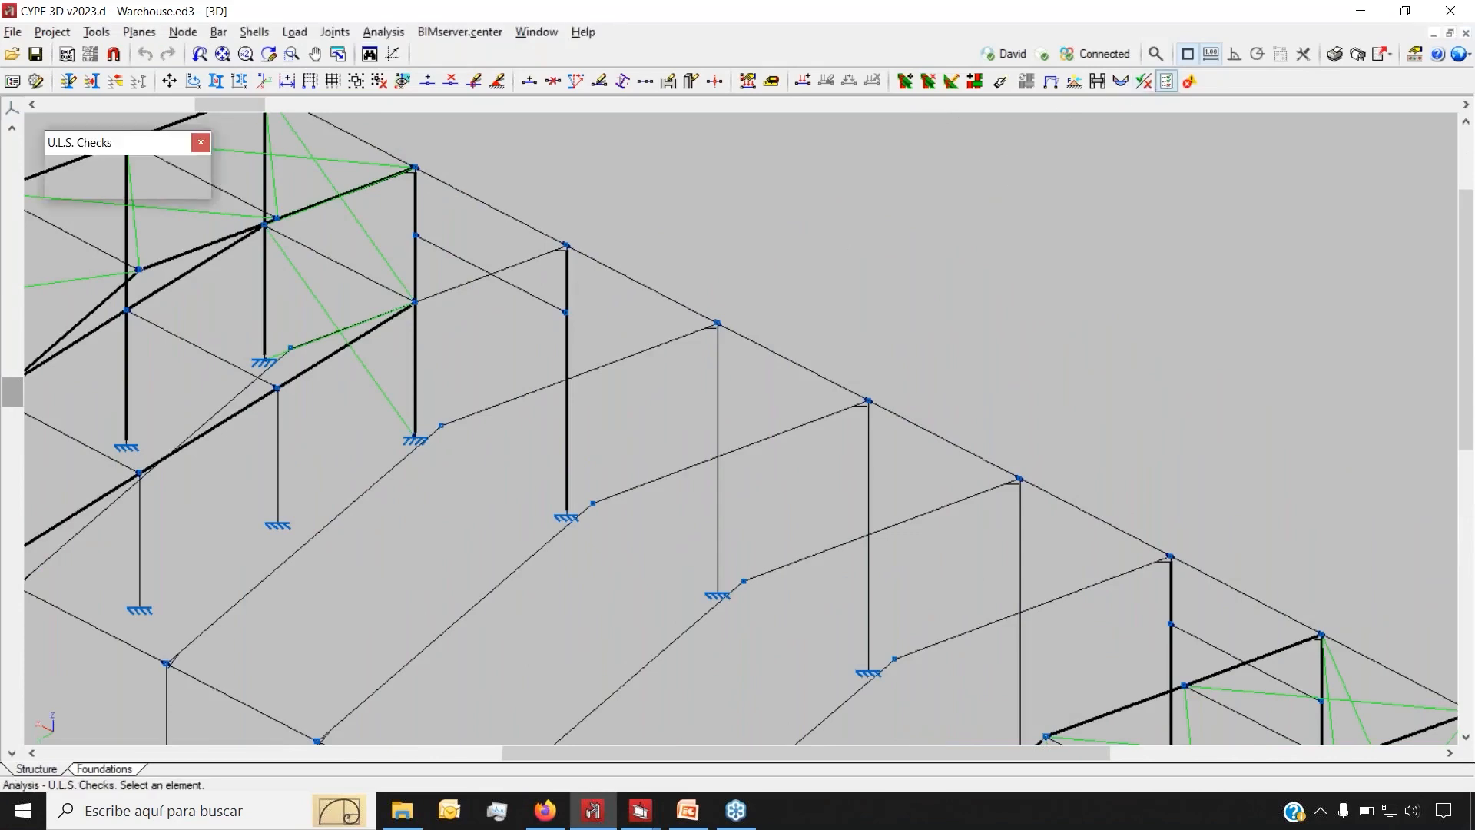
{"action": "mouse_move", "coordinate": [603, 370]}
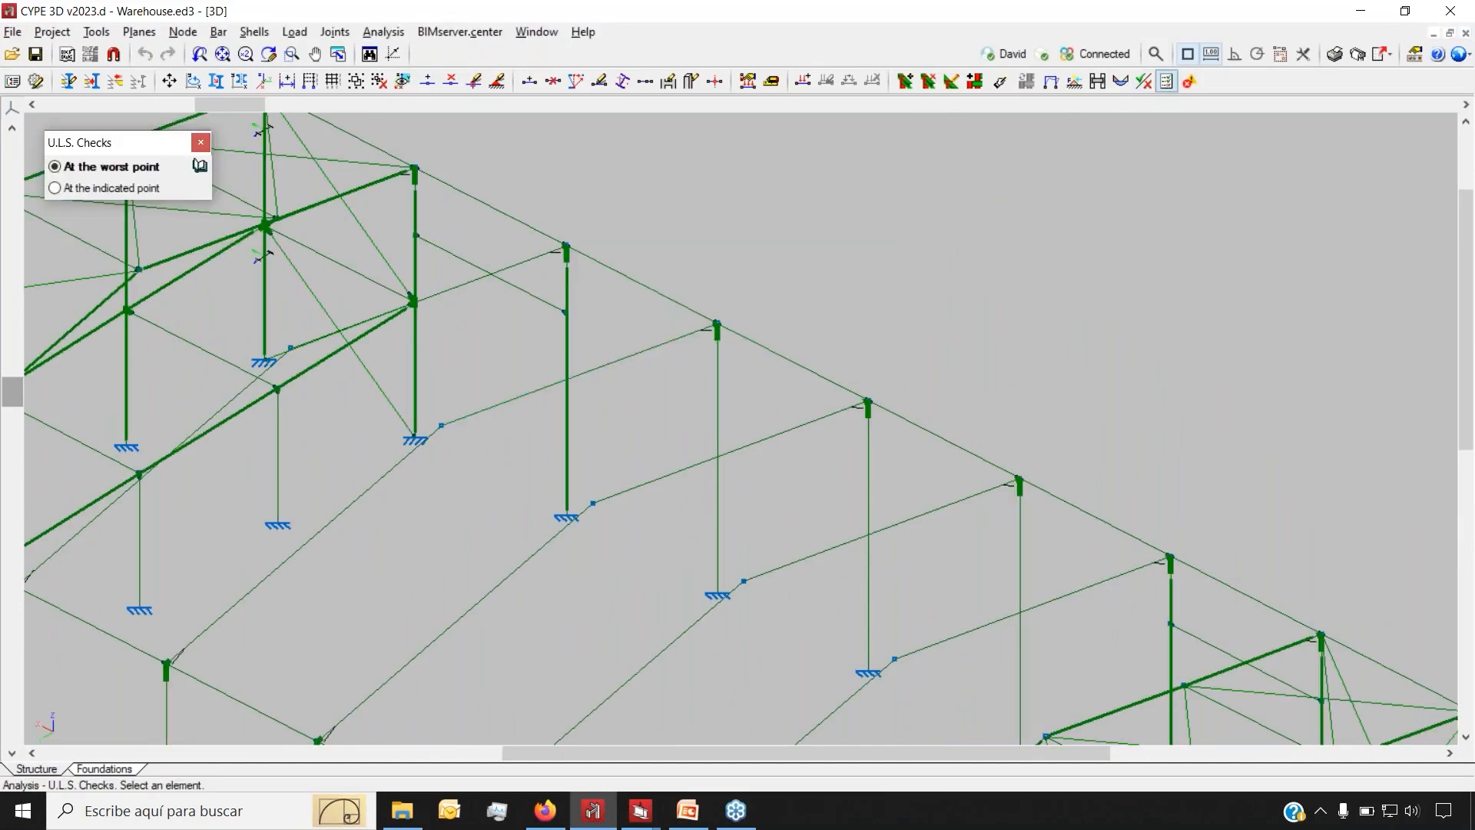
{"action": "left_click", "coordinate": [603, 369]}
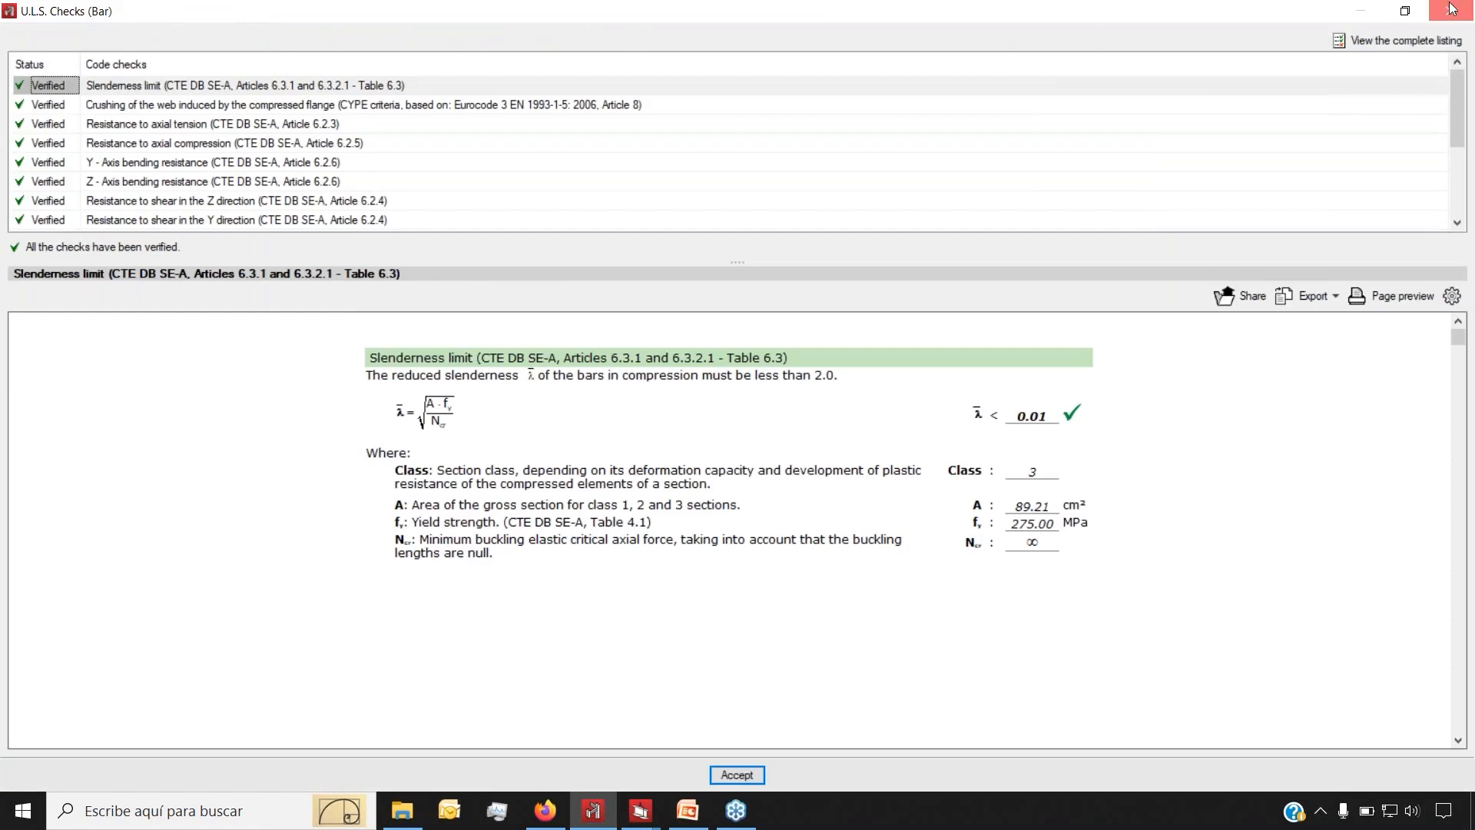
{"action": "left_click", "coordinate": [1452, 8]}
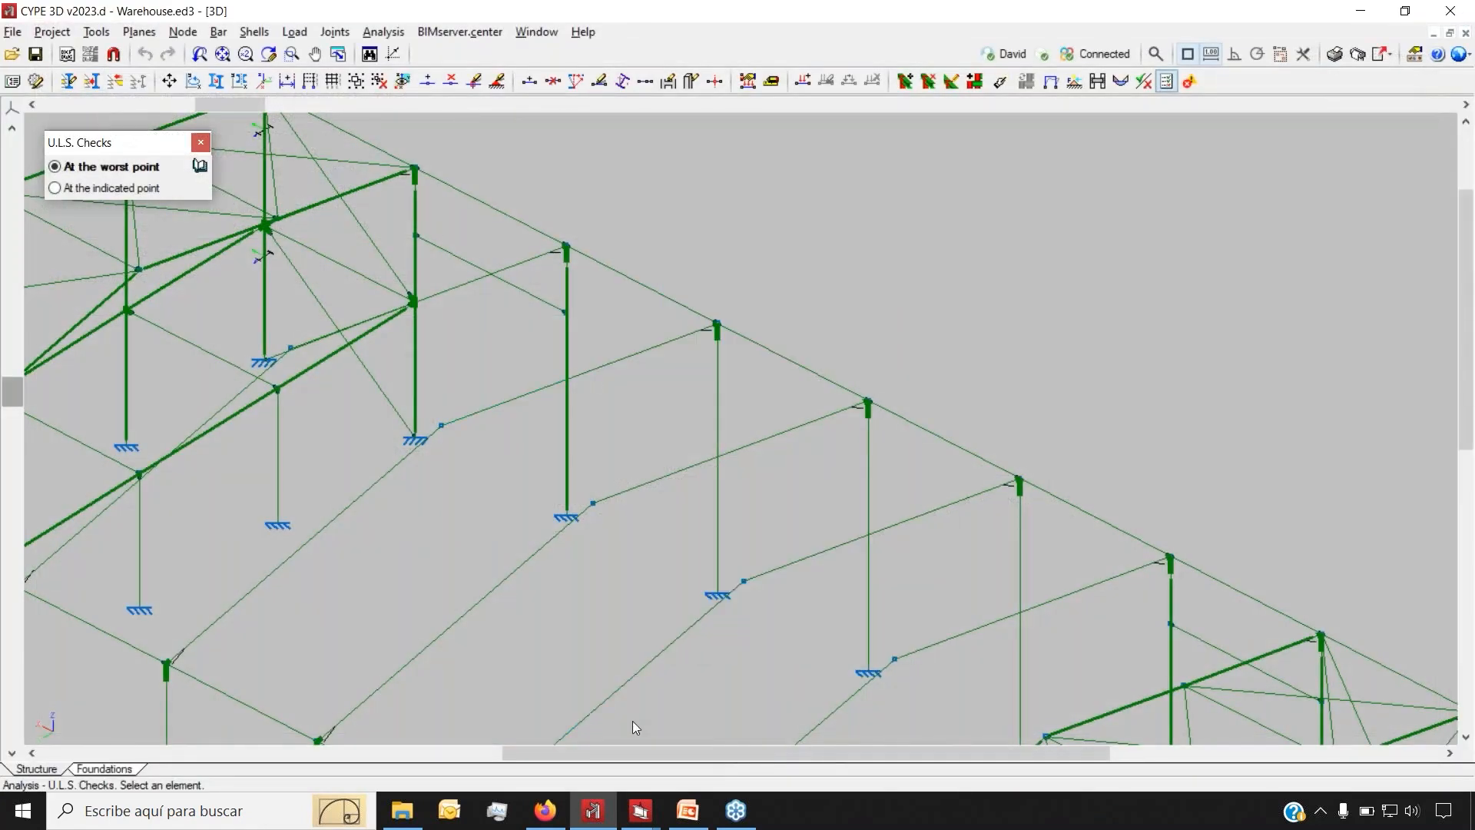
Return to the StruBIM Steel job IFC Import and view the library of steel types for sections and plates
{"action": "mouse_move", "coordinate": [639, 807]}
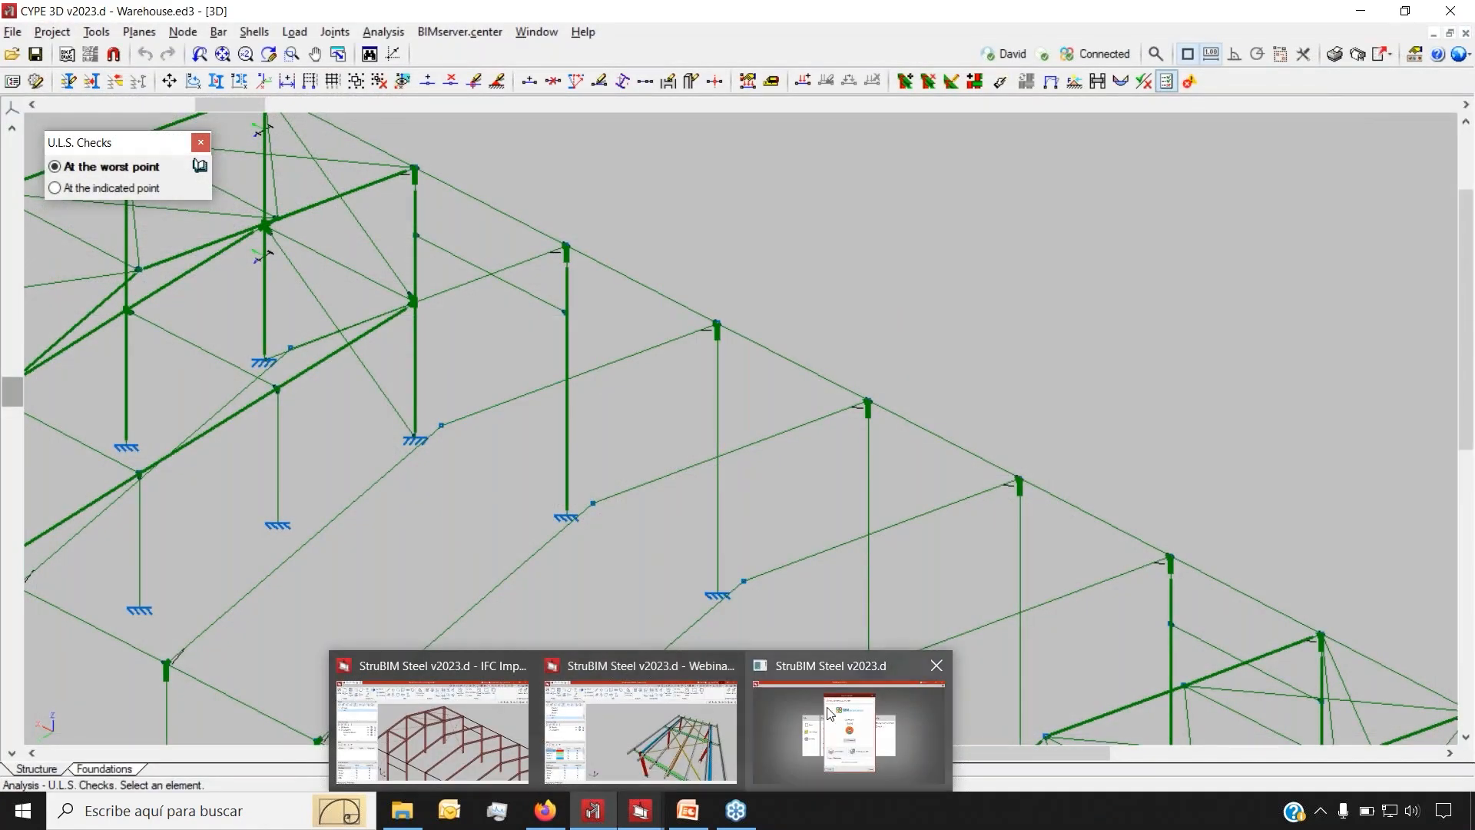
{"action": "left_click", "coordinate": [448, 720]}
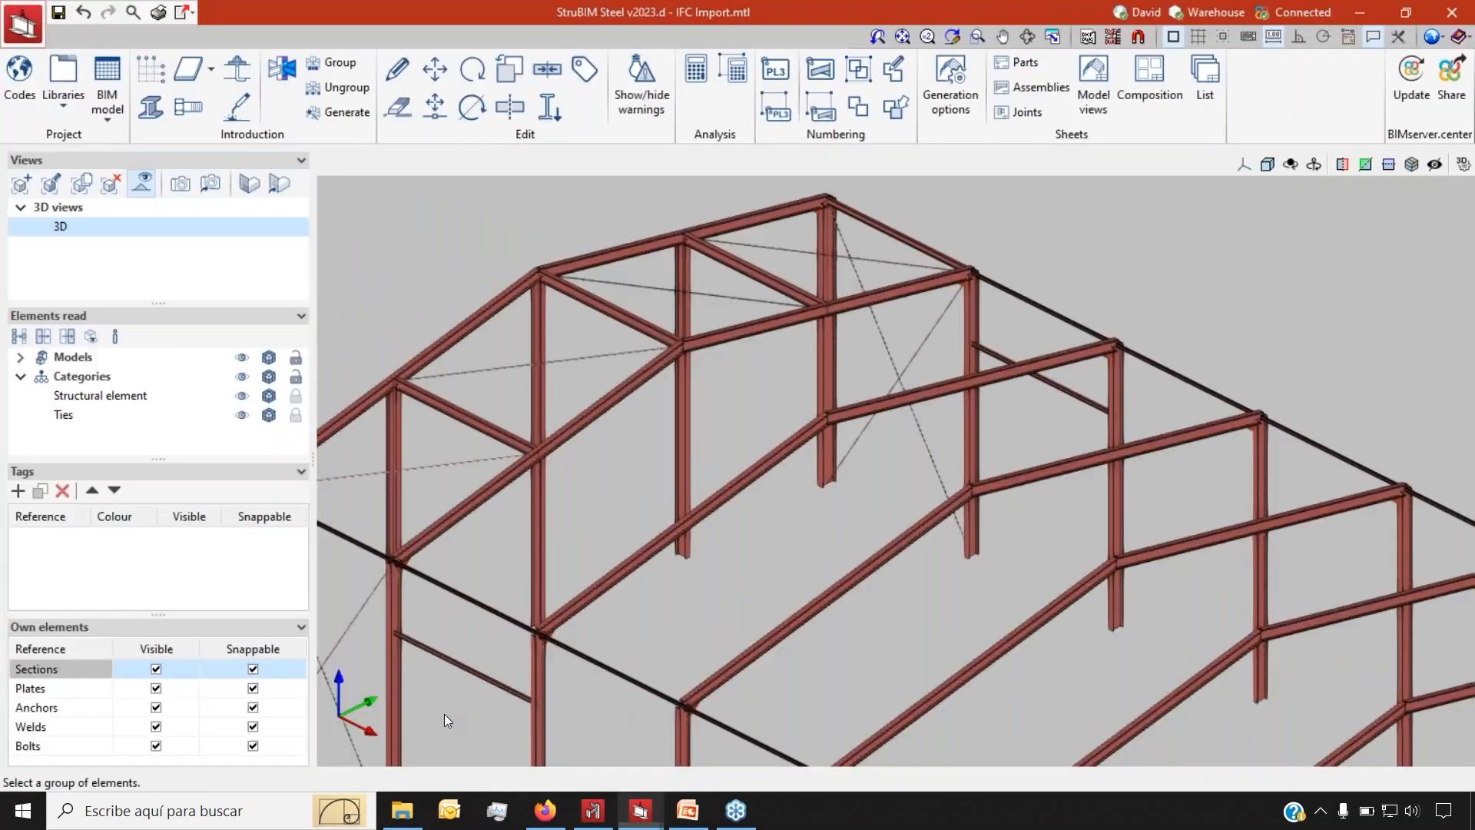
{"action": "left_click", "coordinate": [63, 85]}
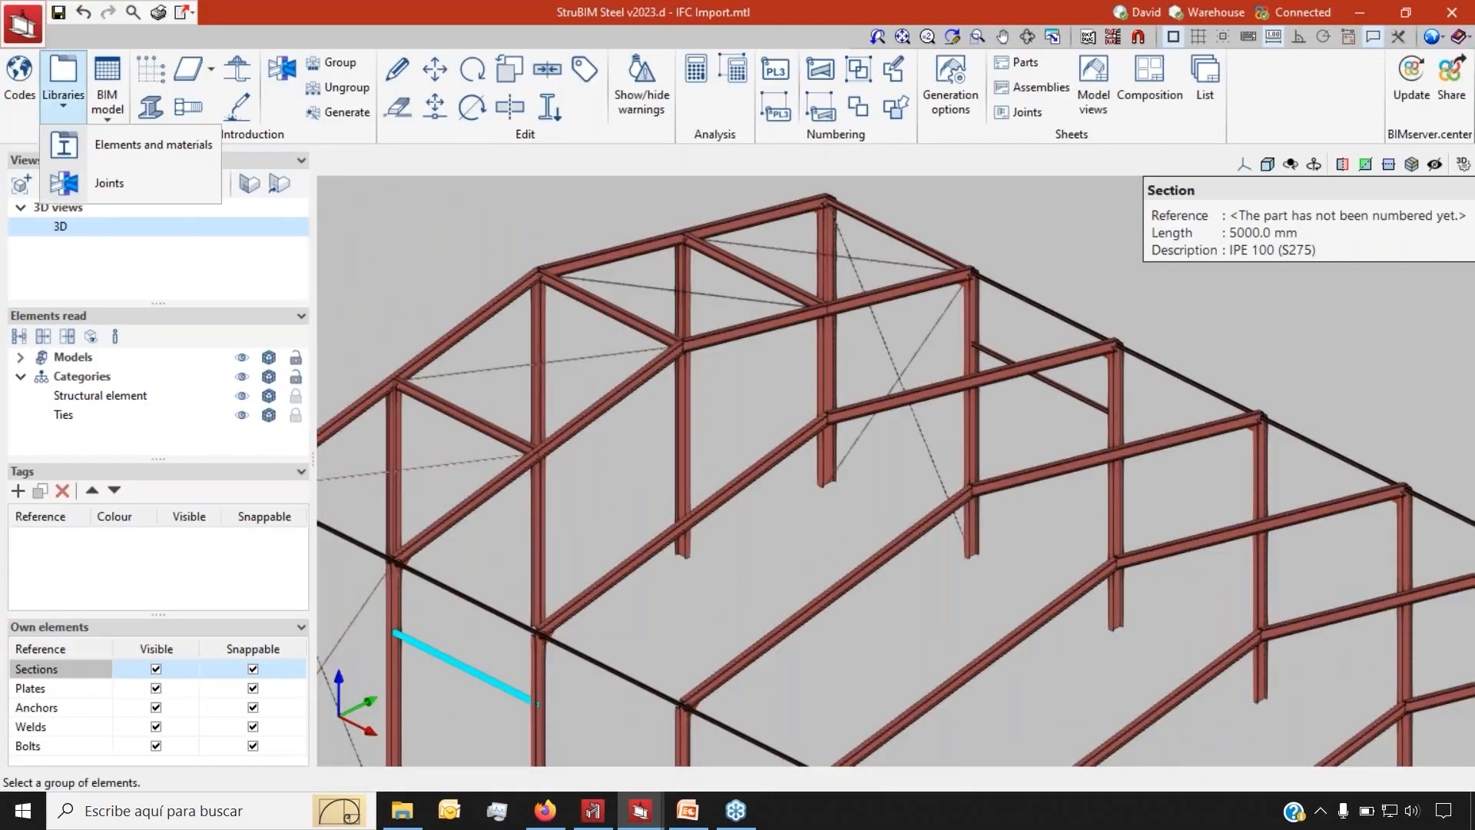
{"action": "left_click", "coordinate": [116, 150]}
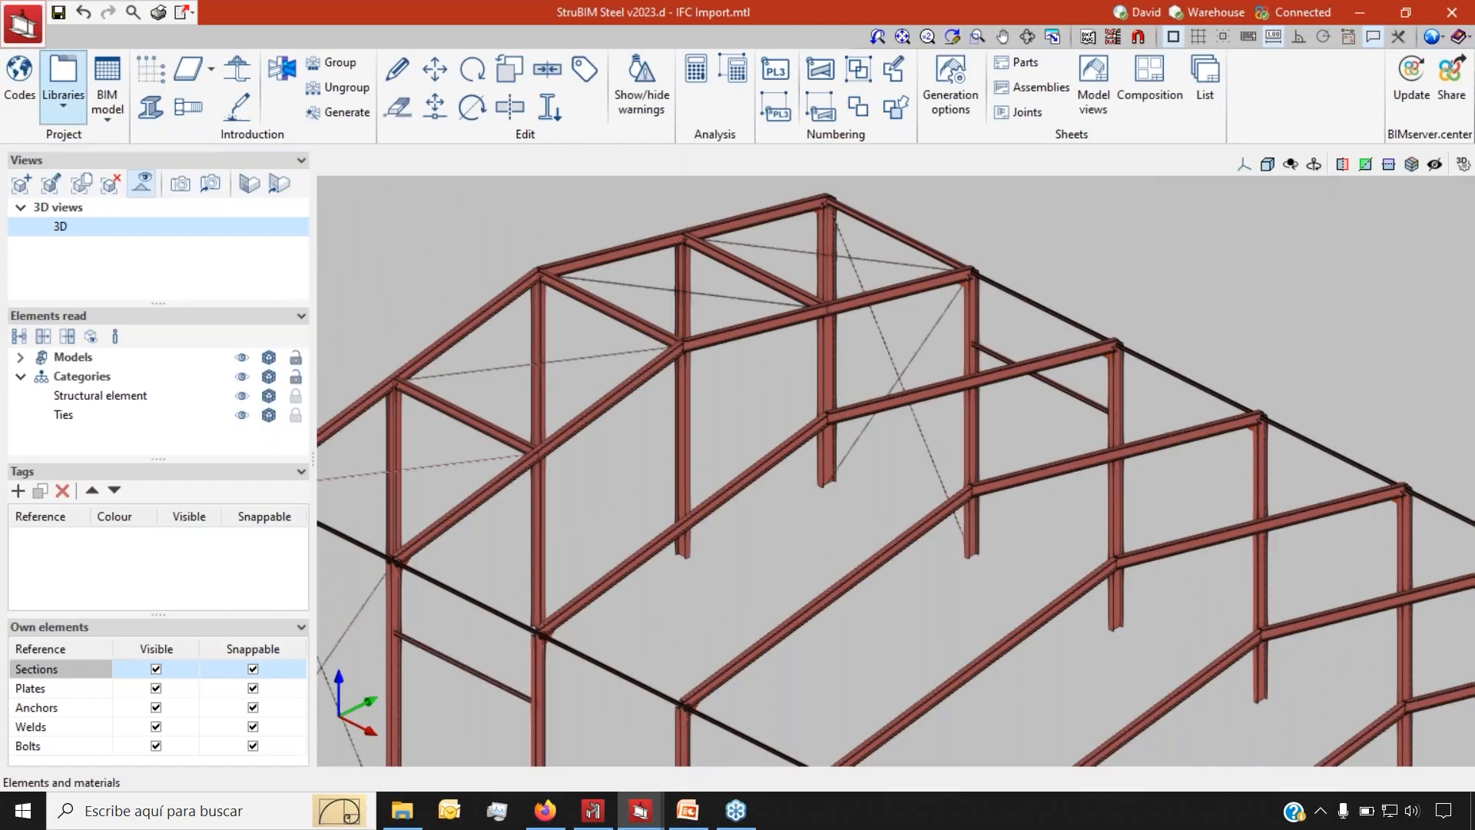
{"action": "left_click", "coordinate": [615, 357]}
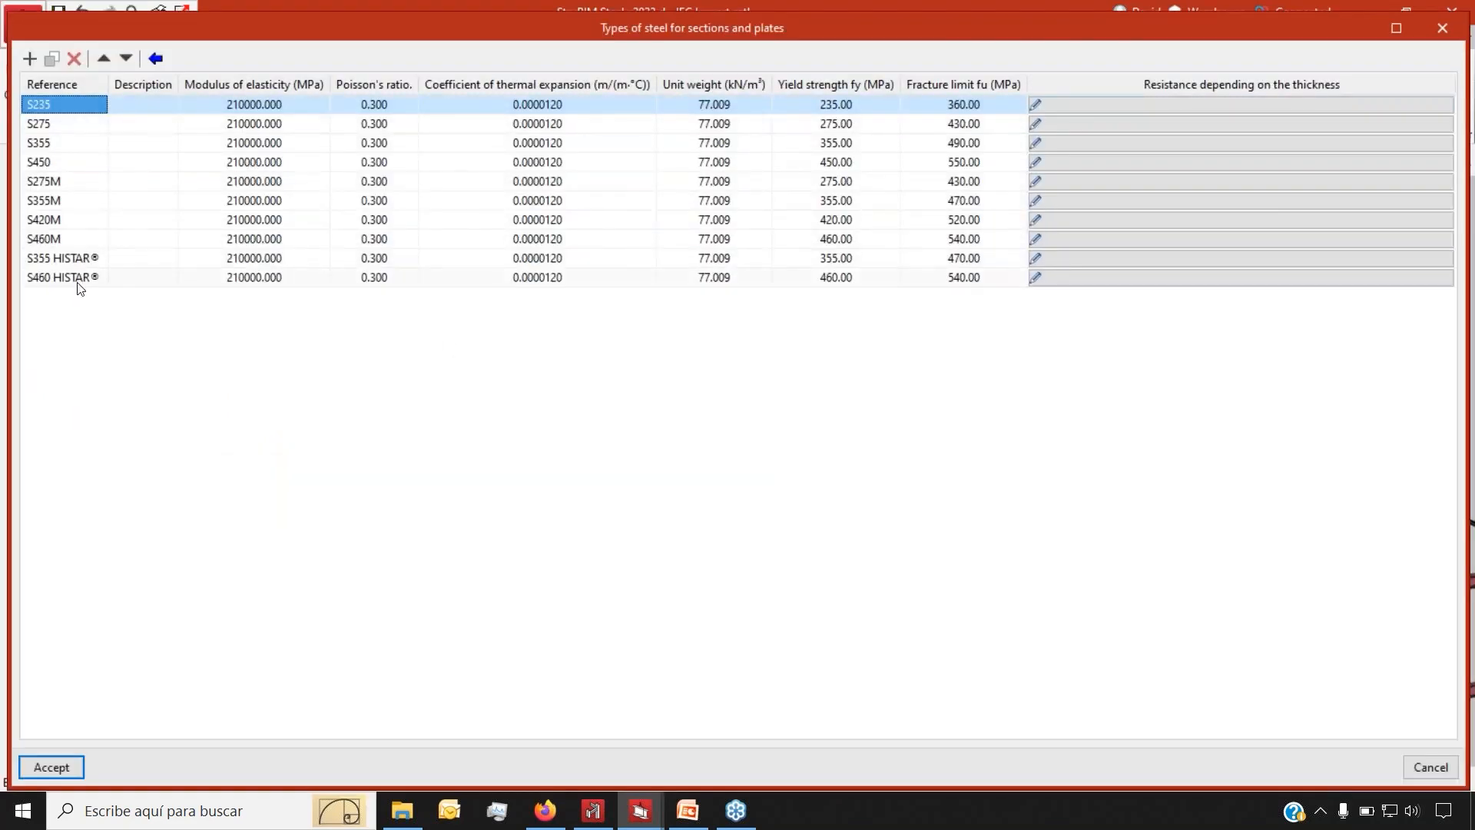
{"action": "left_click_drag", "start_coordinate": [1057, 34], "coordinate": [731, 85]}
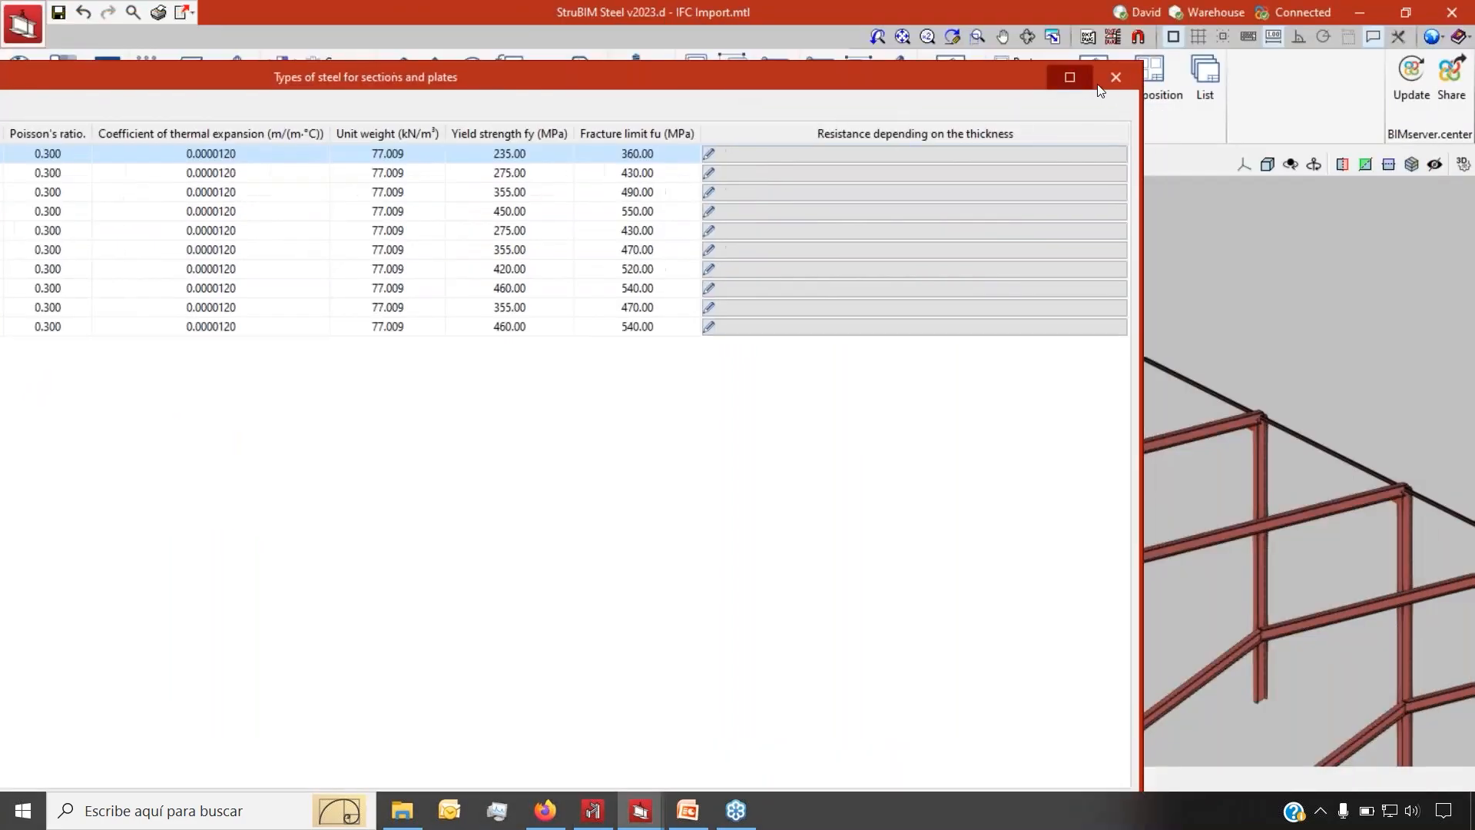
{"action": "left_click", "coordinate": [1107, 83]}
Browse the section library through the built-up, cold-formed and tubular types, ending back on rolled sections
{"action": "left_click", "coordinate": [610, 451]}
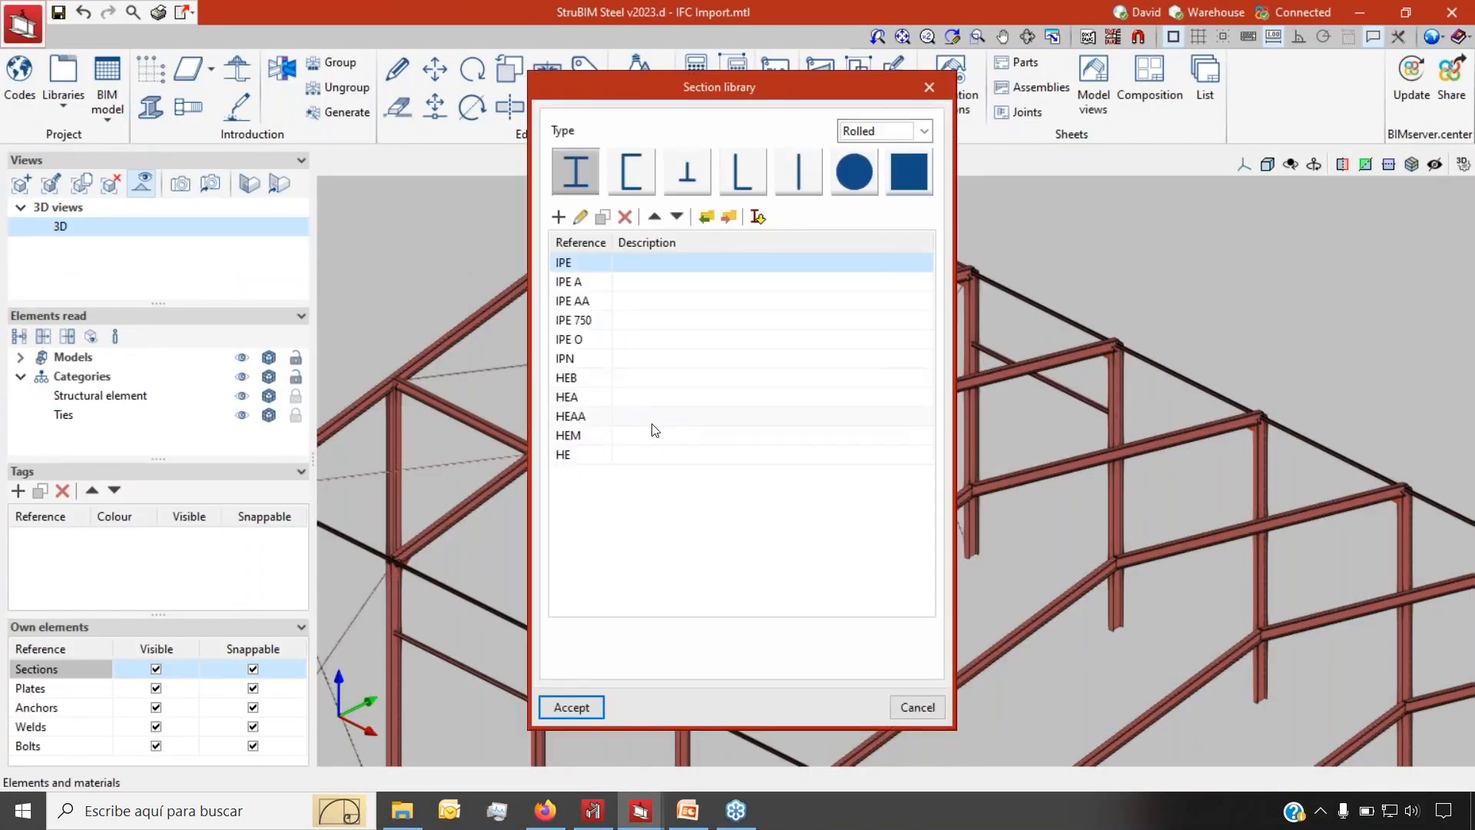
{"action": "left_click", "coordinate": [887, 130]}
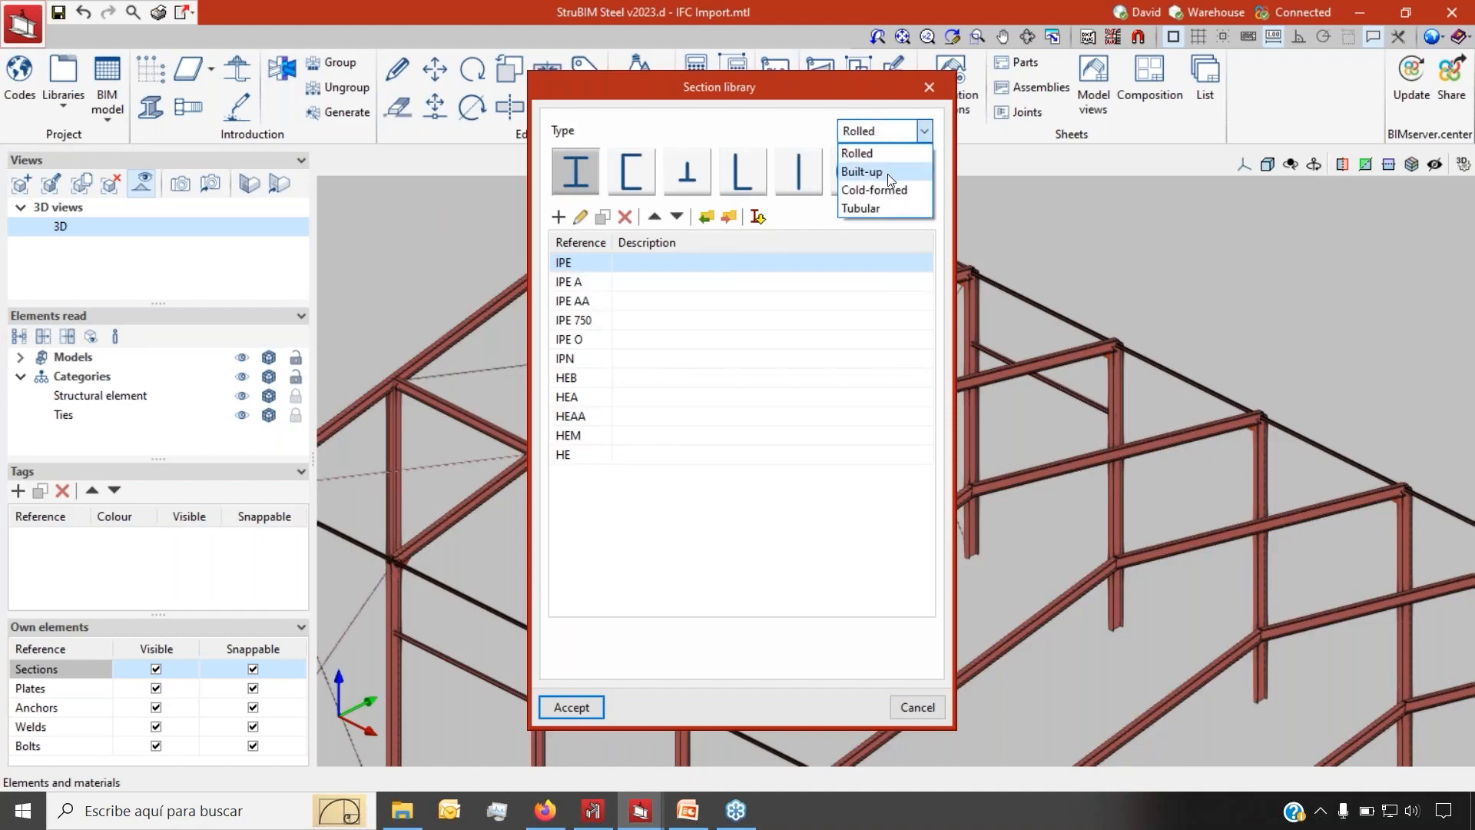
{"action": "left_click", "coordinate": [888, 172]}
{"action": "left_click", "coordinate": [884, 130]}
{"action": "left_click", "coordinate": [893, 188]}
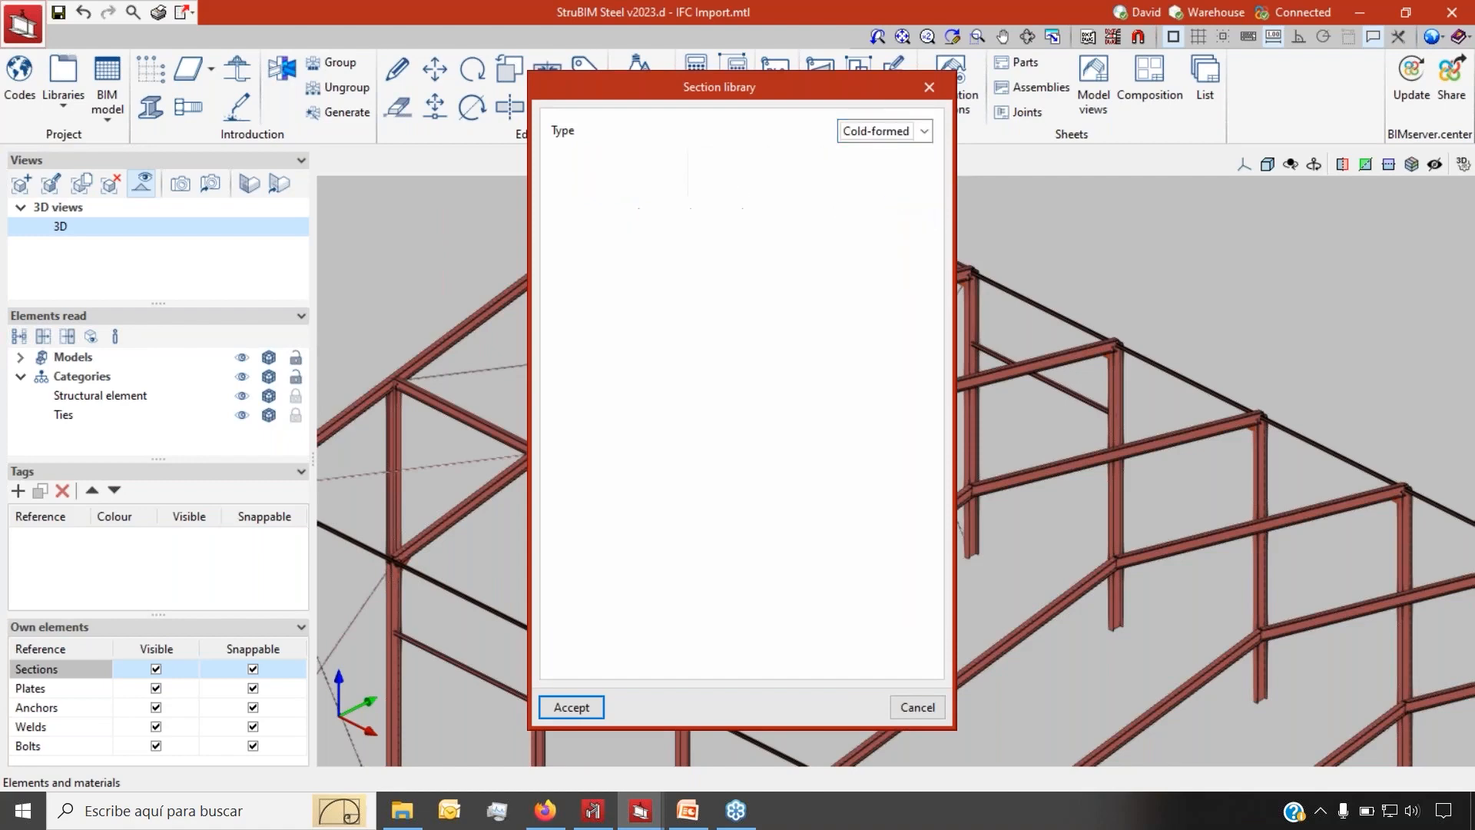
{"action": "left_click", "coordinate": [883, 131]}
{"action": "left_click", "coordinate": [884, 205]}
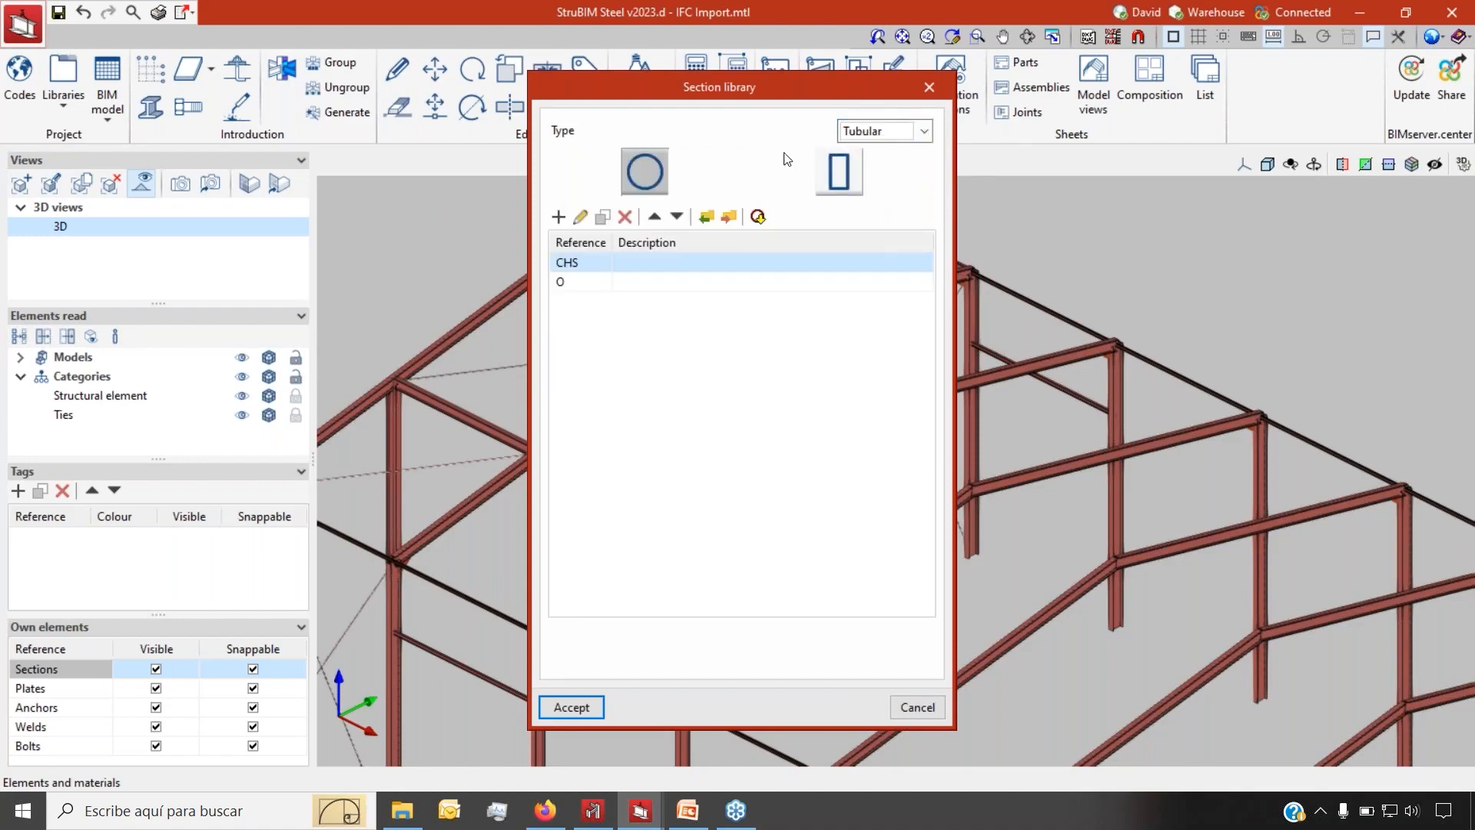
{"action": "left_click", "coordinate": [884, 130]}
{"action": "left_click", "coordinate": [883, 156]}
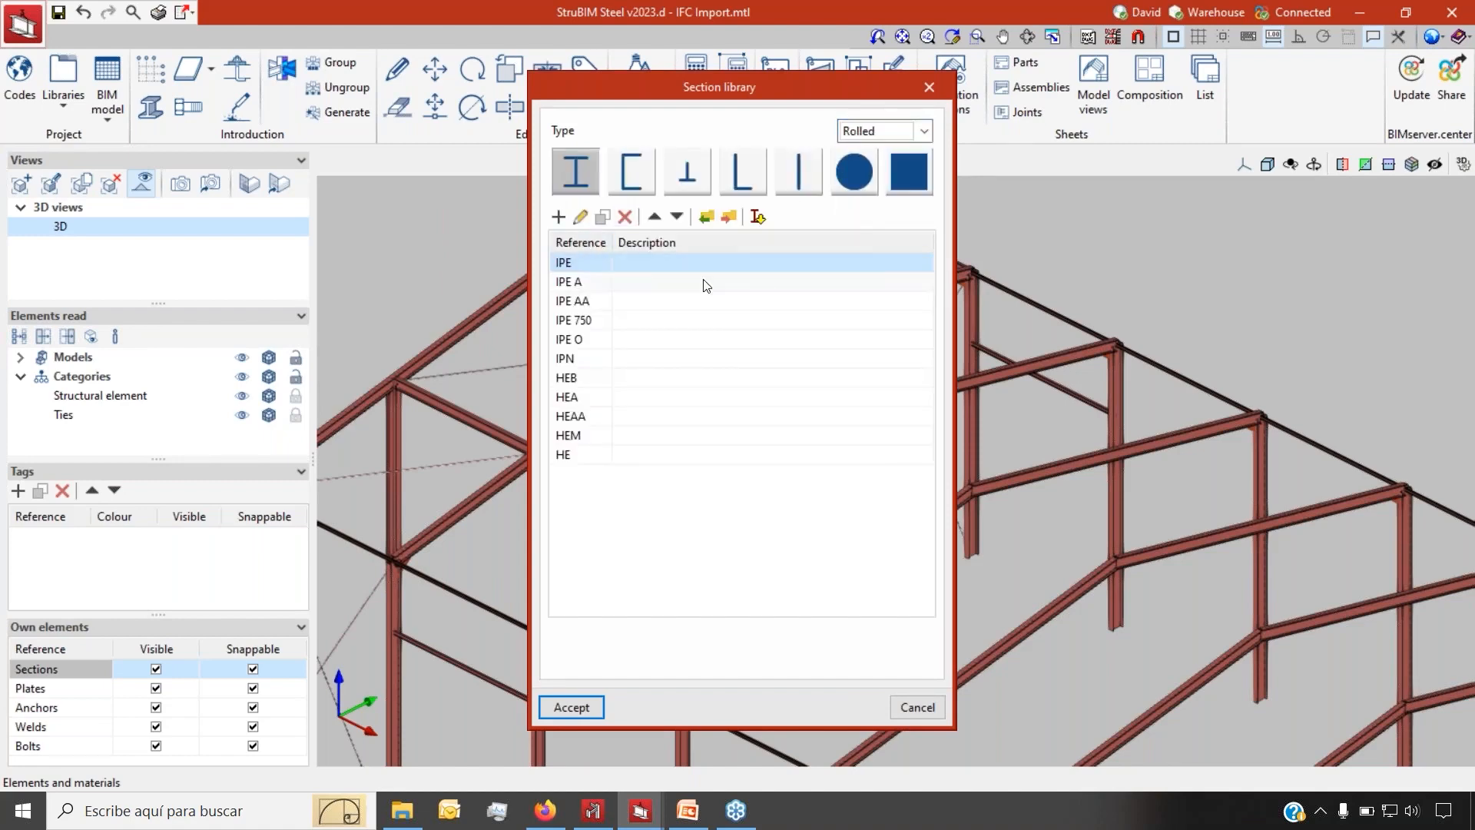
Examine the dimensions of the sections in the rolled IPE series, then close the section and material libraries
{"action": "left_click", "coordinate": [581, 218]}
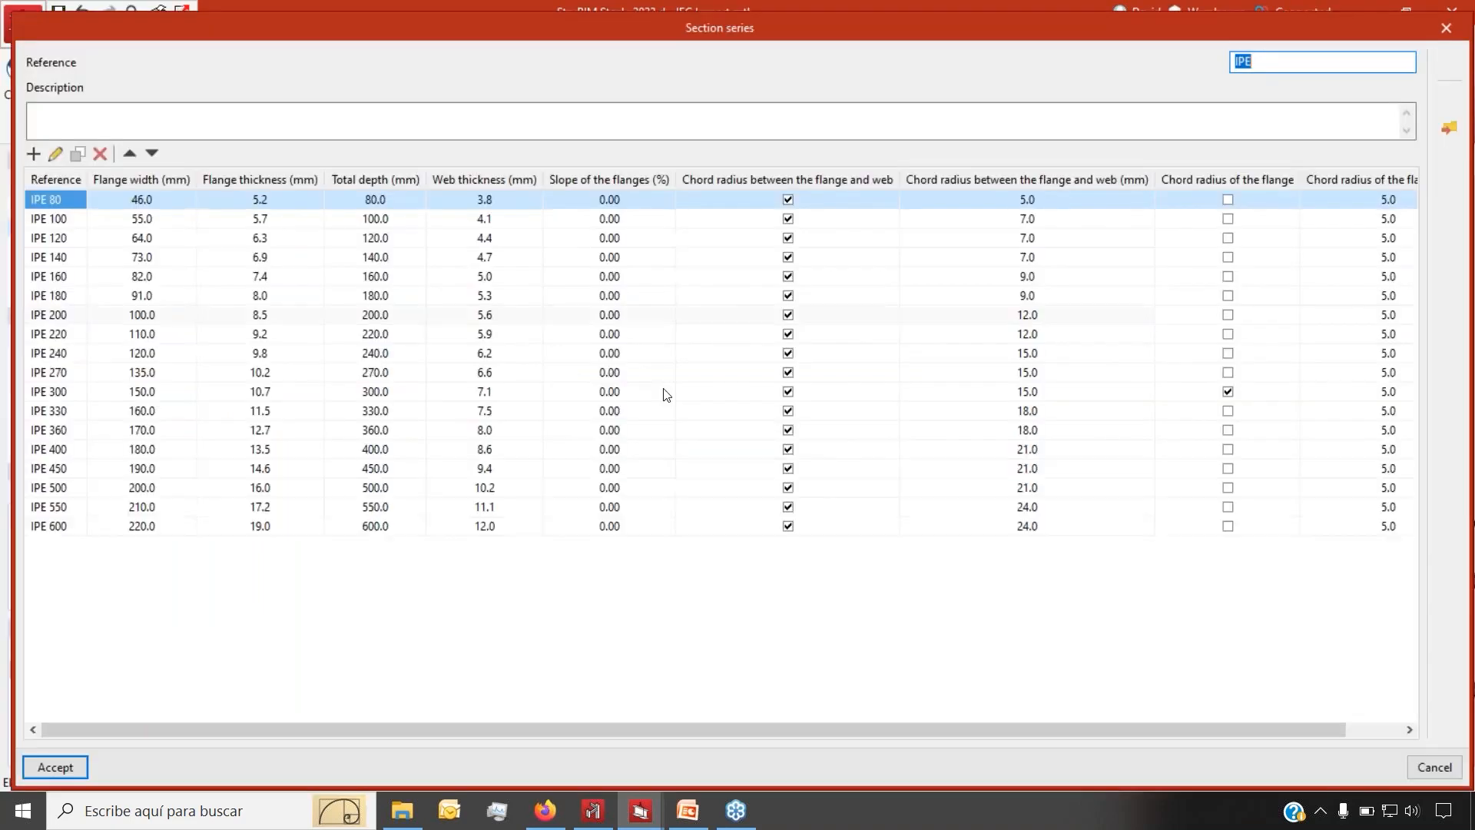
{"action": "left_click", "coordinate": [1414, 766]}
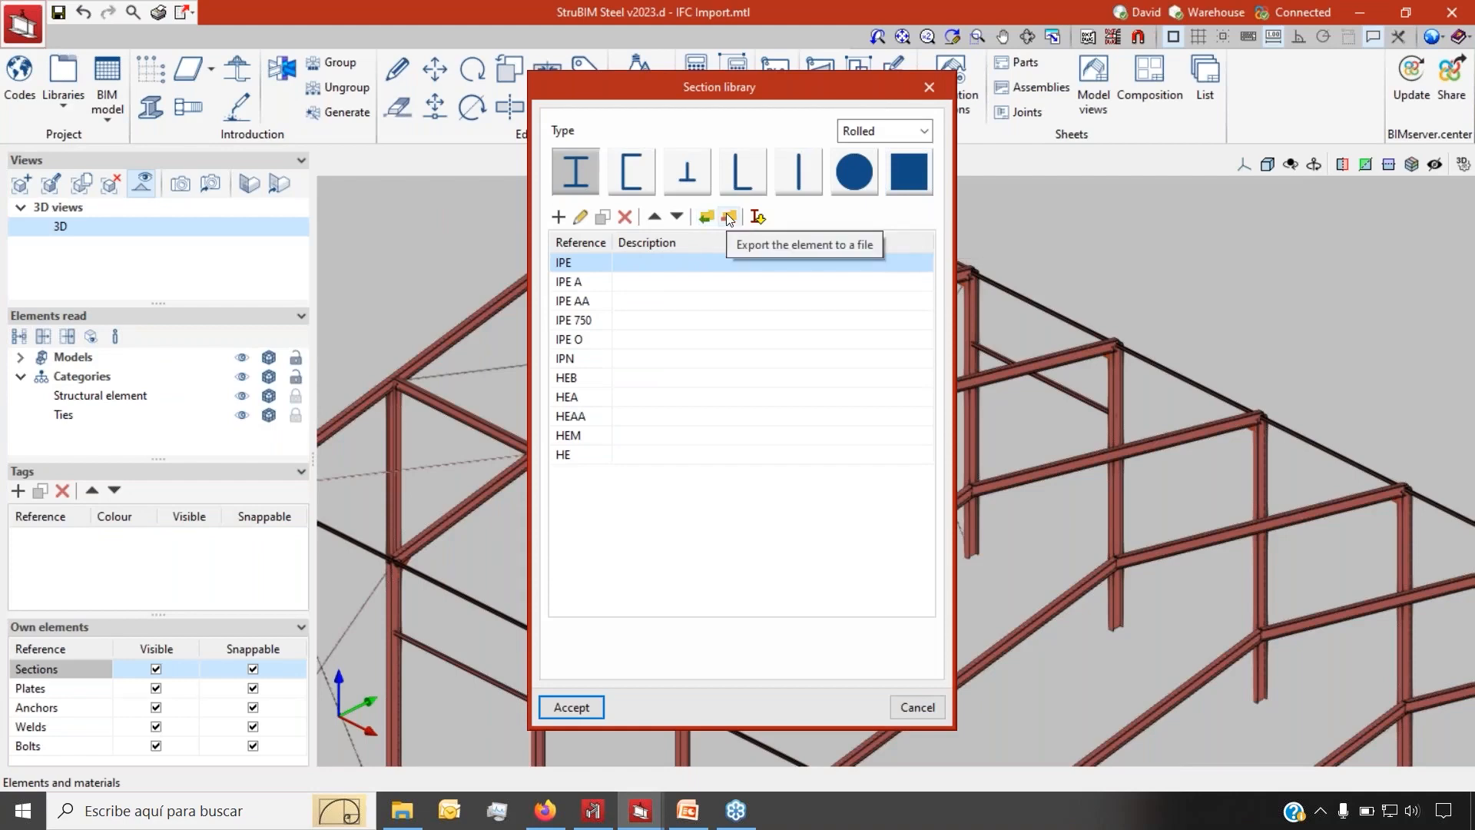
{"action": "left_click", "coordinate": [758, 217]}
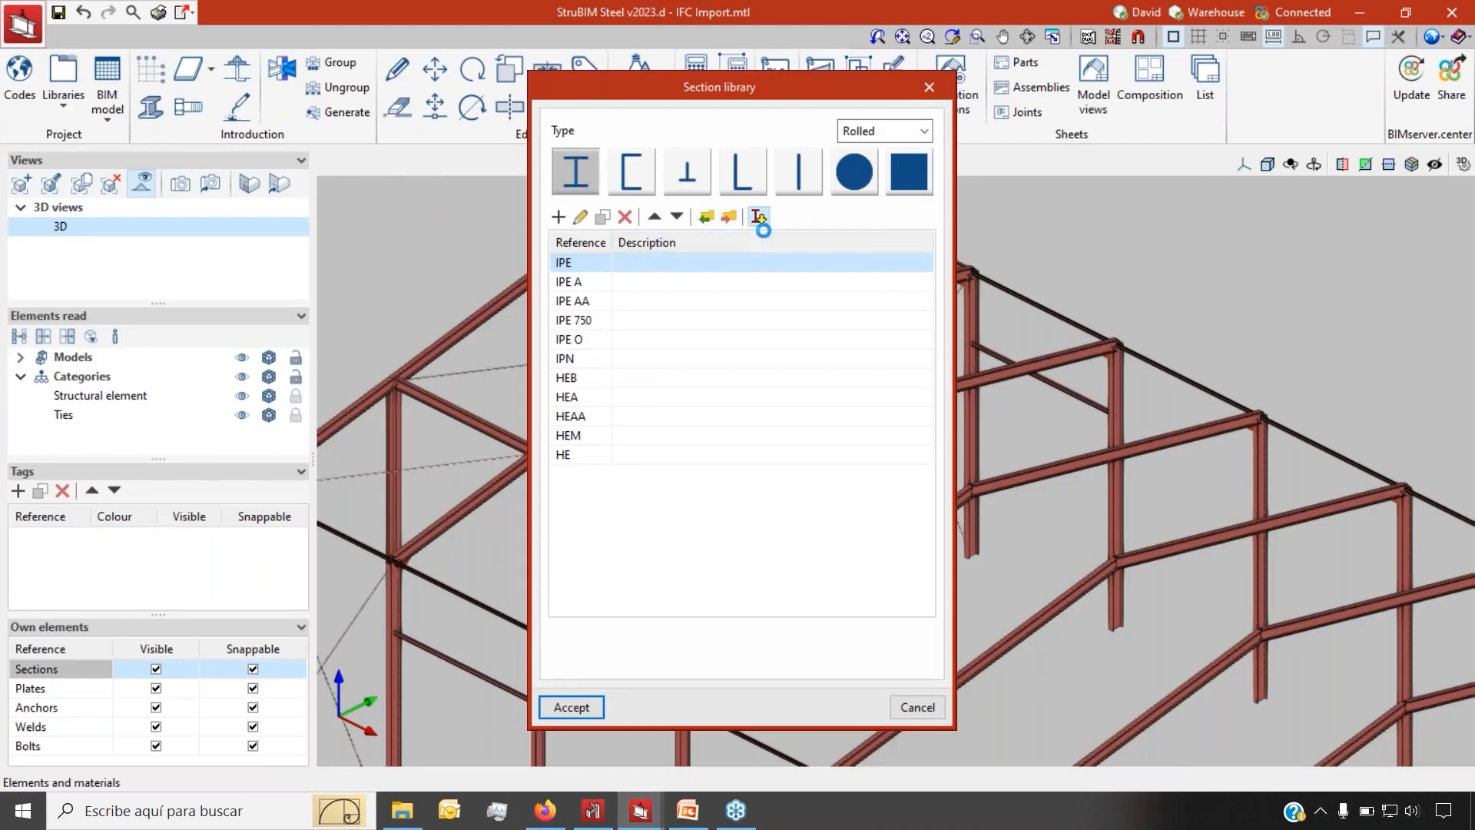
{"action": "left_click", "coordinate": [922, 651]}
{"action": "left_click", "coordinate": [580, 218]}
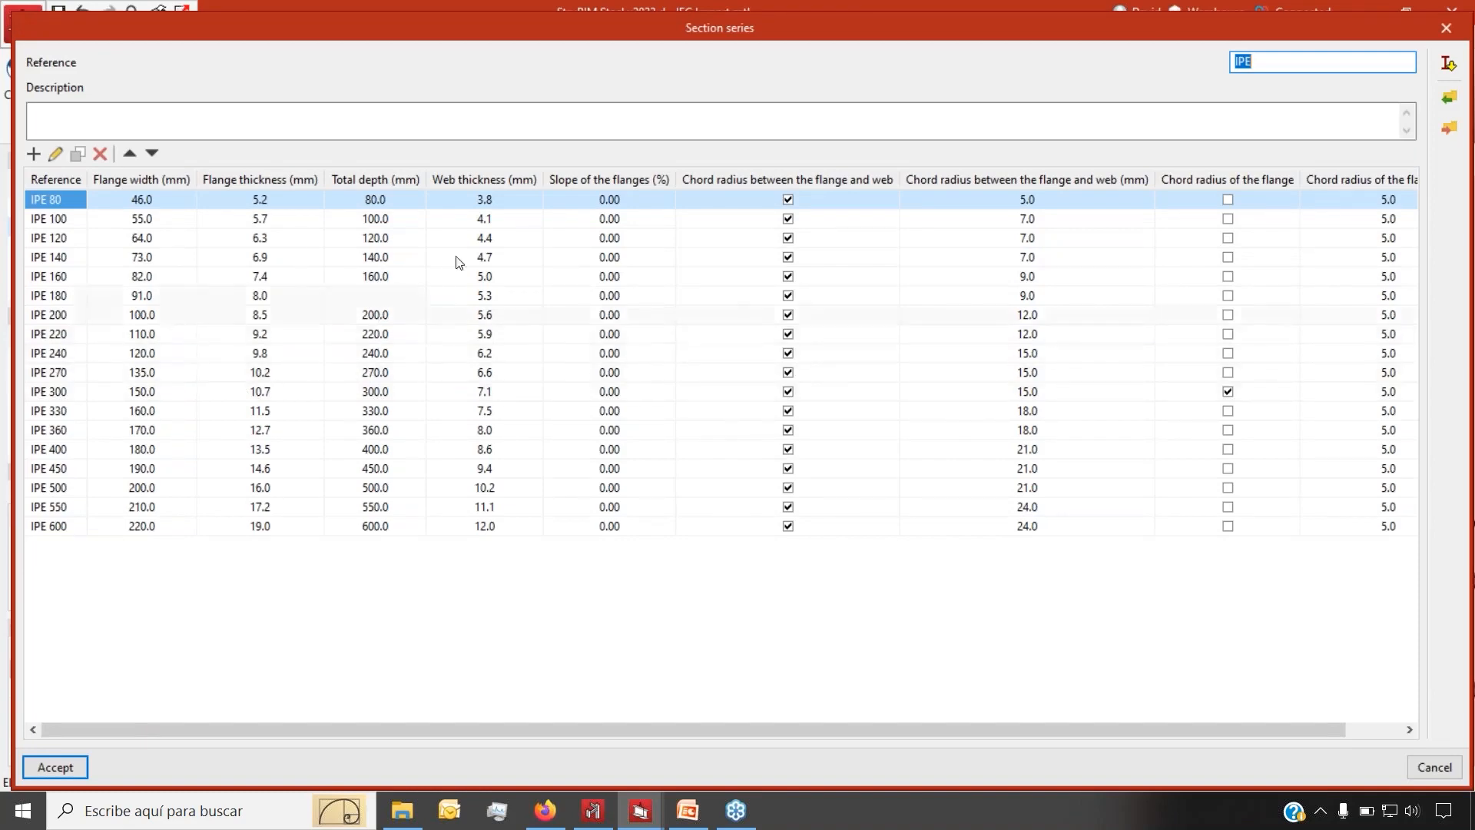
{"action": "left_click_drag", "start_coordinate": [858, 35], "coordinate": [1158, 132]}
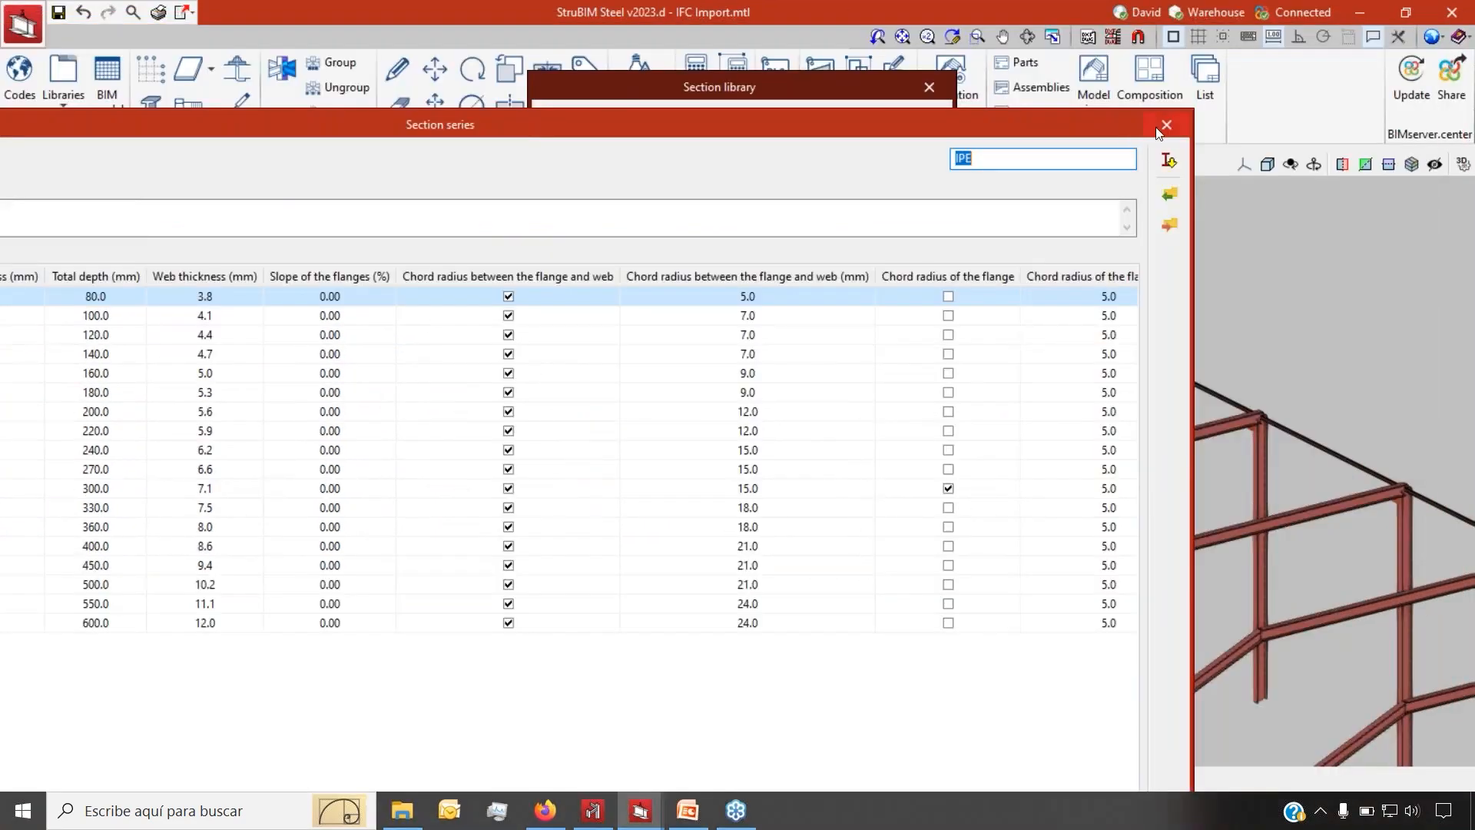
{"action": "left_click", "coordinate": [1162, 128]}
{"action": "left_click", "coordinate": [930, 86]}
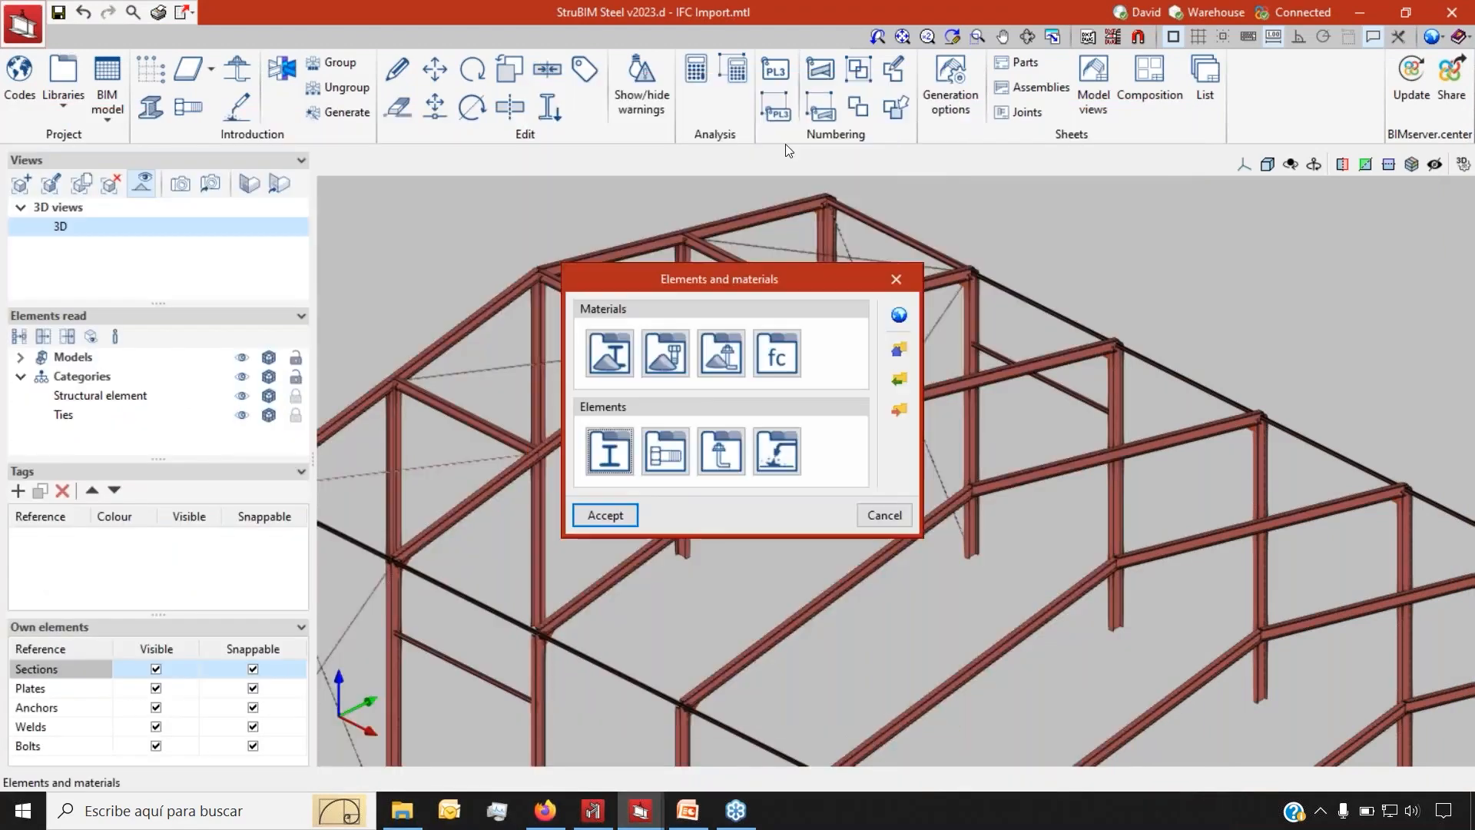
{"action": "left_click", "coordinate": [905, 283]}
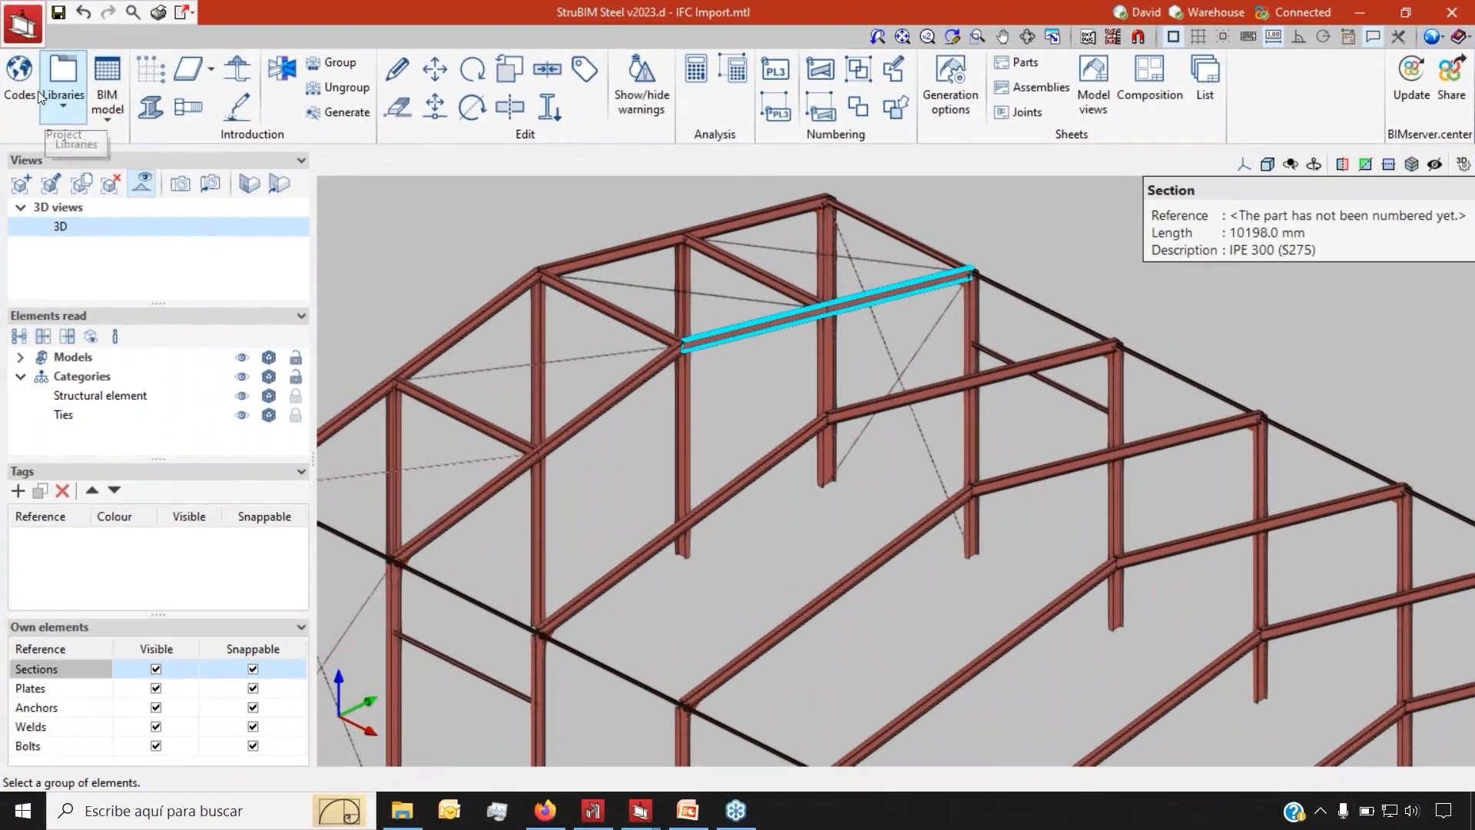
Review the available steel design codes and the concrete code settings, then close the codes without changing them
{"action": "left_click", "coordinate": [21, 86]}
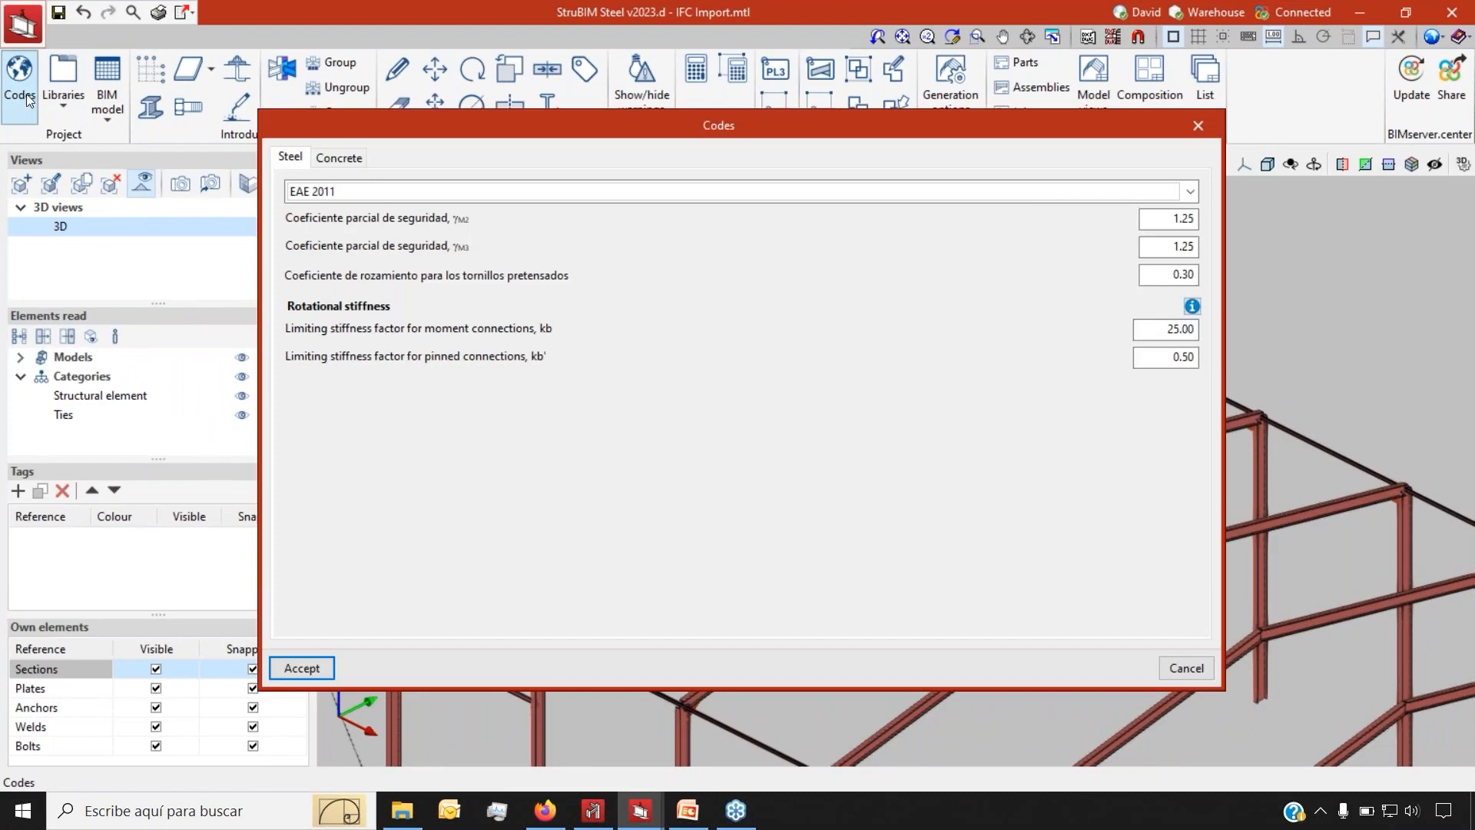
{"action": "left_click_drag", "start_coordinate": [770, 139], "coordinate": [702, 136]}
{"action": "left_click", "coordinate": [459, 195]}
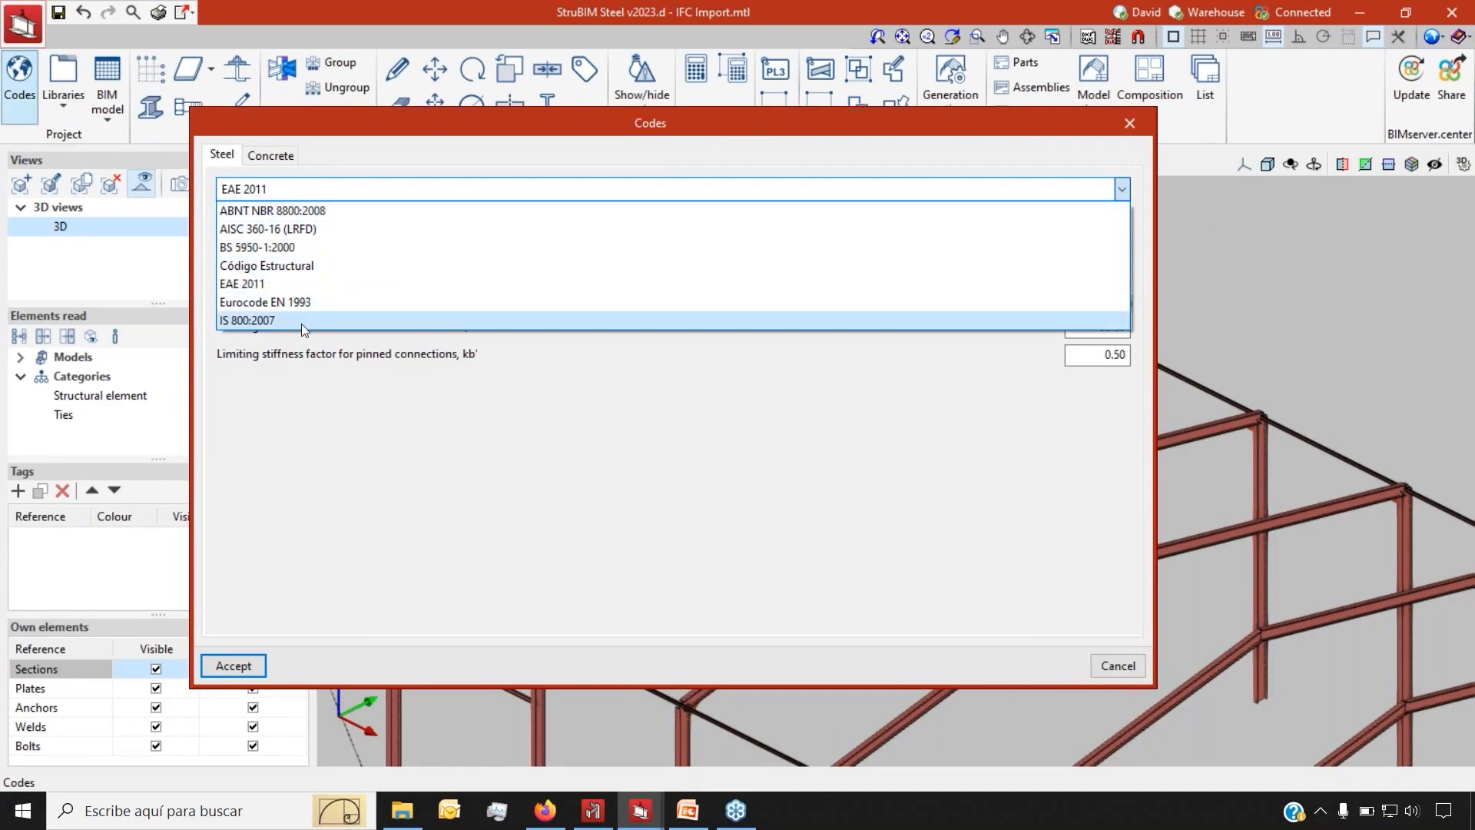
{"action": "left_click", "coordinate": [302, 190]}
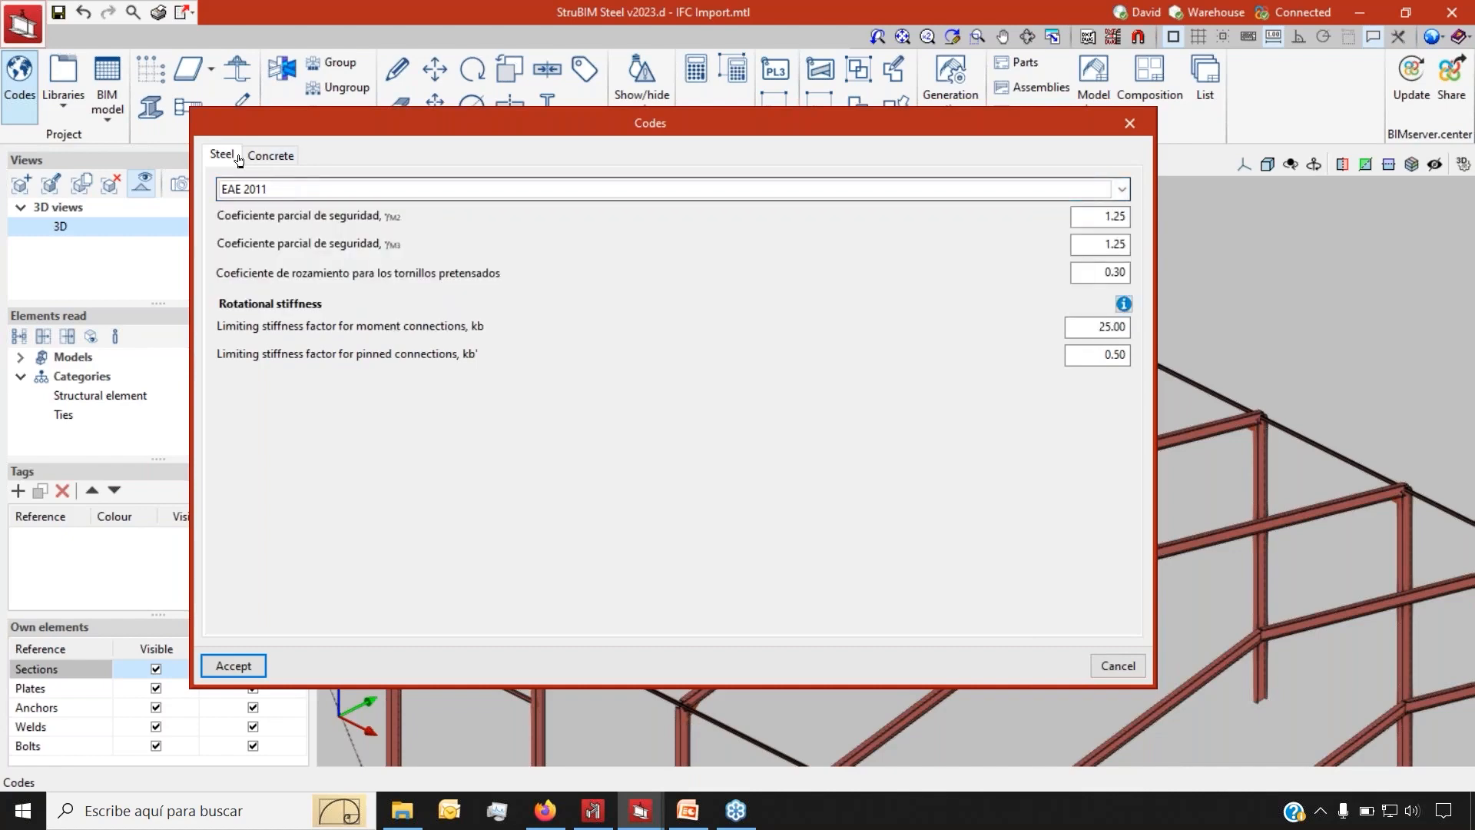
{"action": "left_click", "coordinate": [258, 161]}
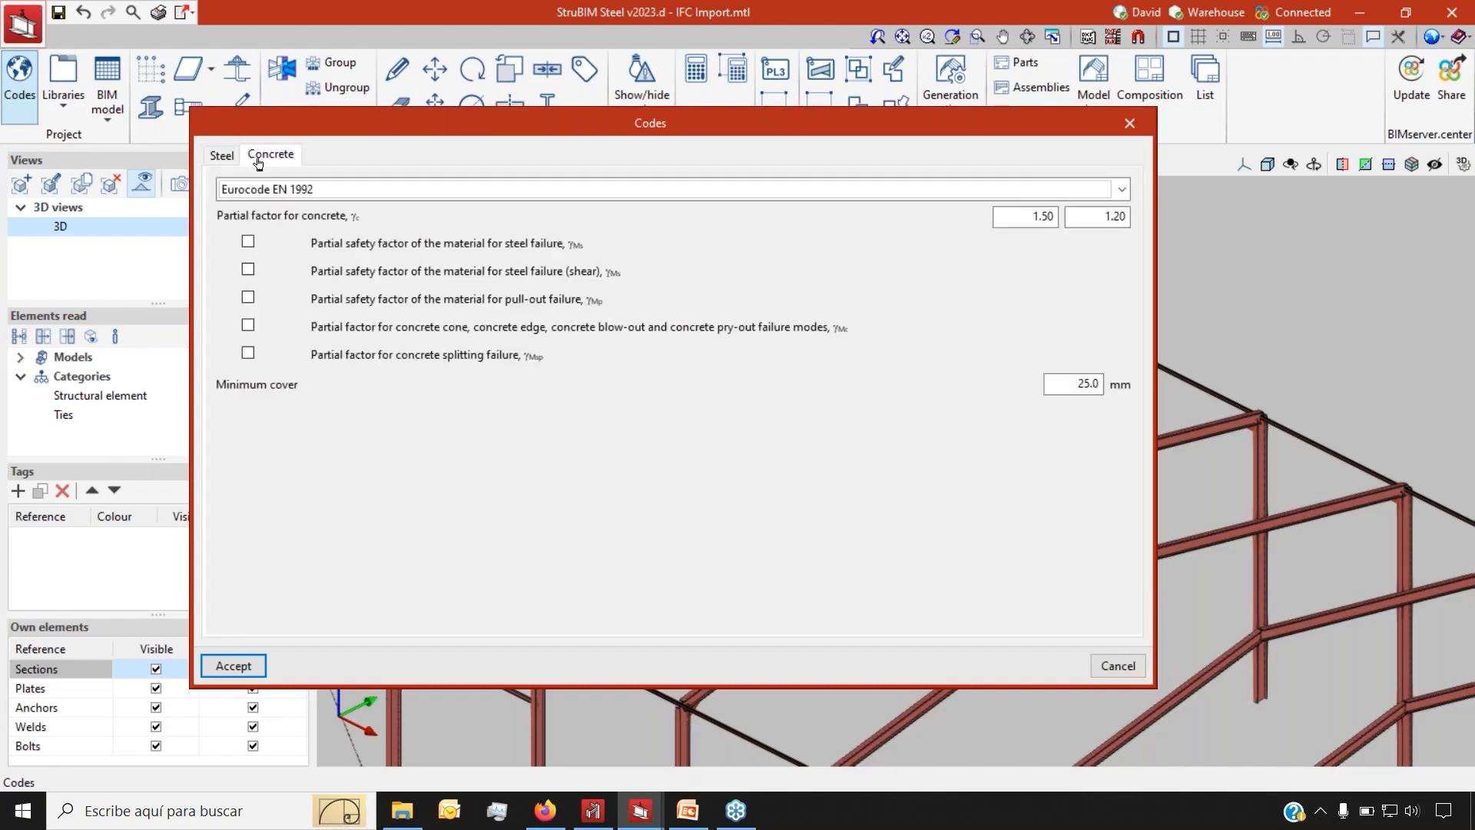
{"action": "left_click", "coordinate": [218, 157]}
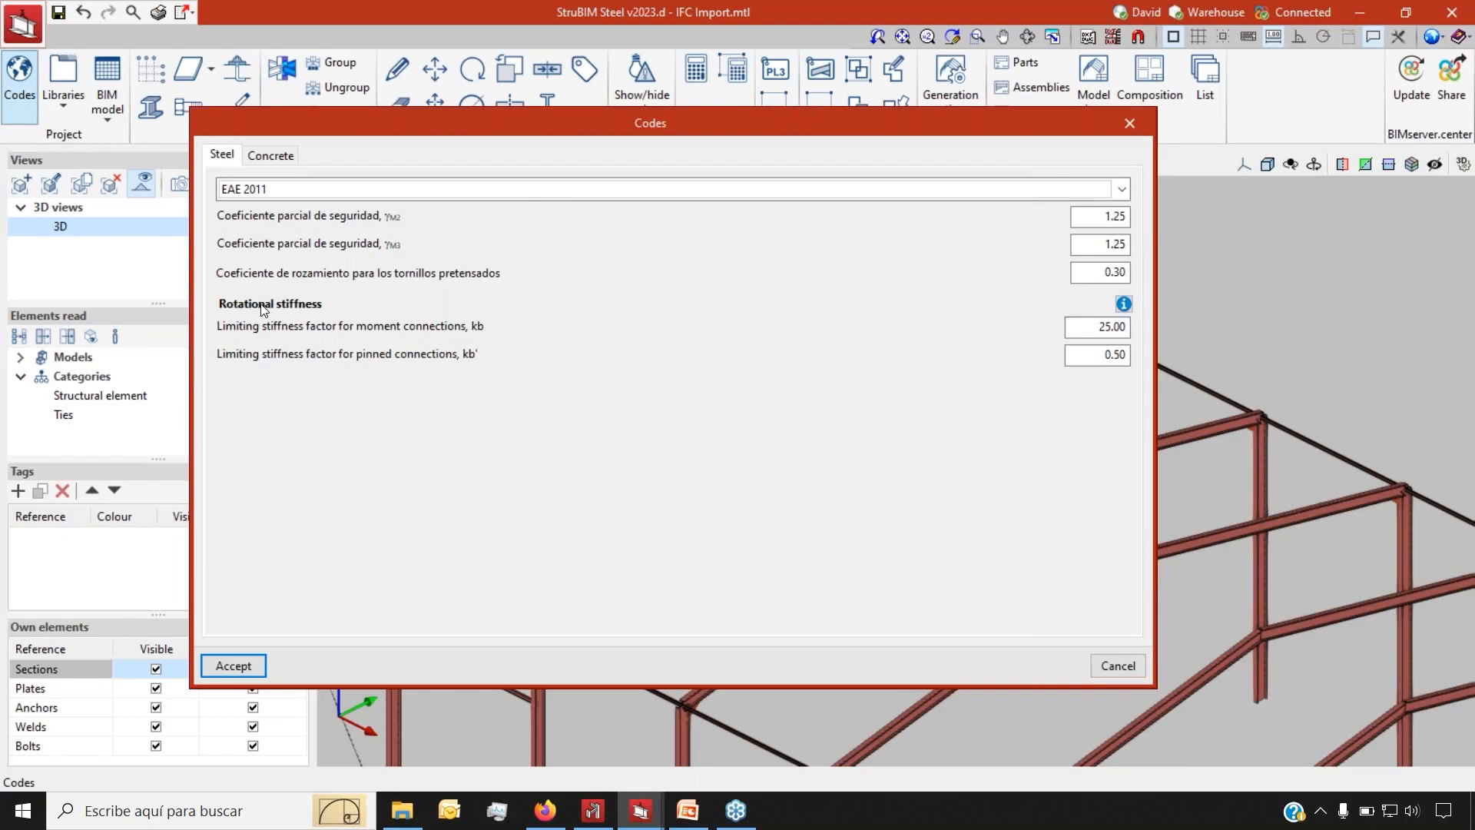
{"action": "left_click", "coordinate": [1129, 123]}
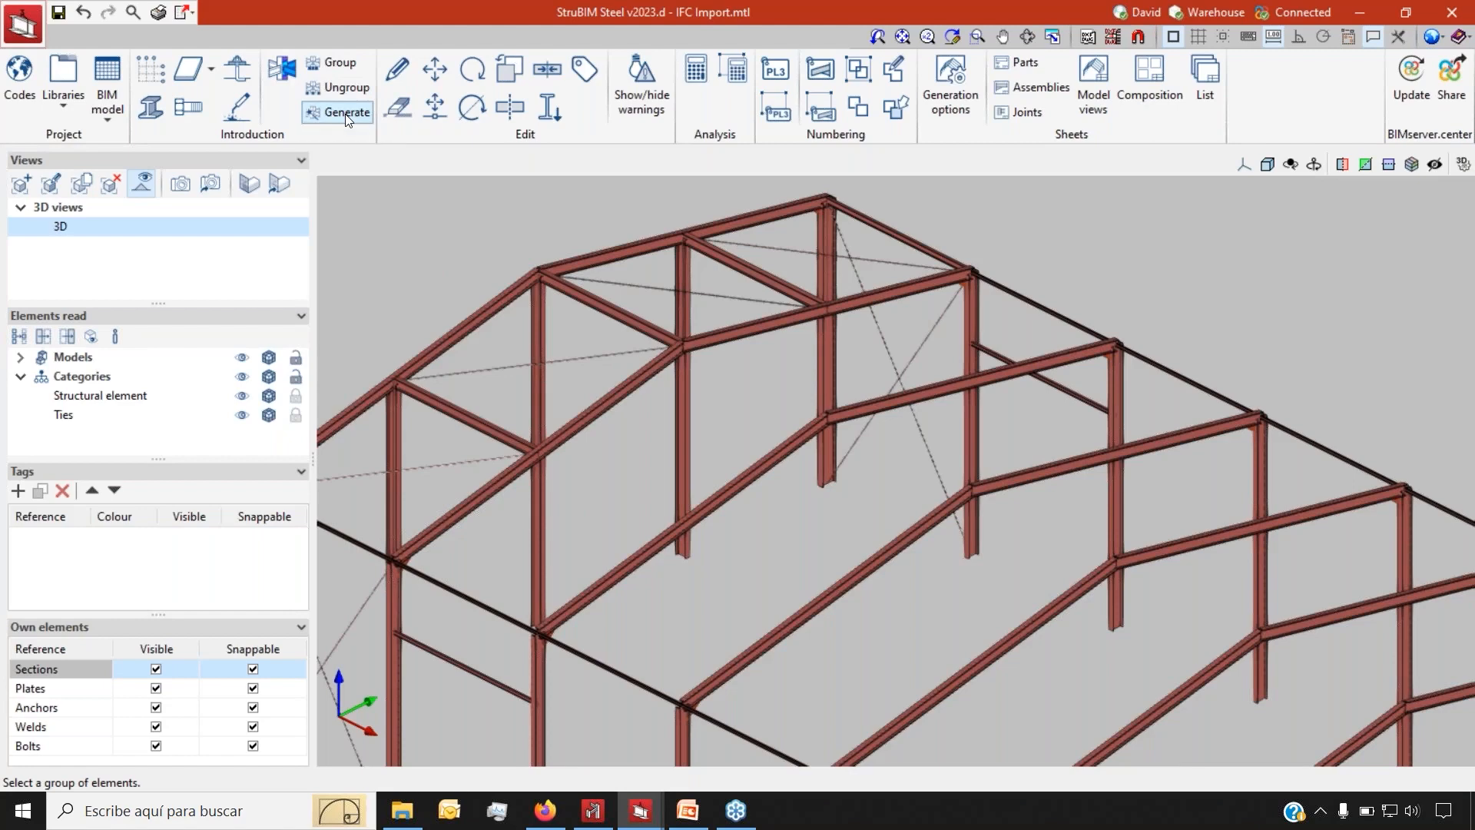
Pick the sections meeting at the end frame's ridge node with the Joints command
{"action": "left_click", "coordinate": [281, 70]}
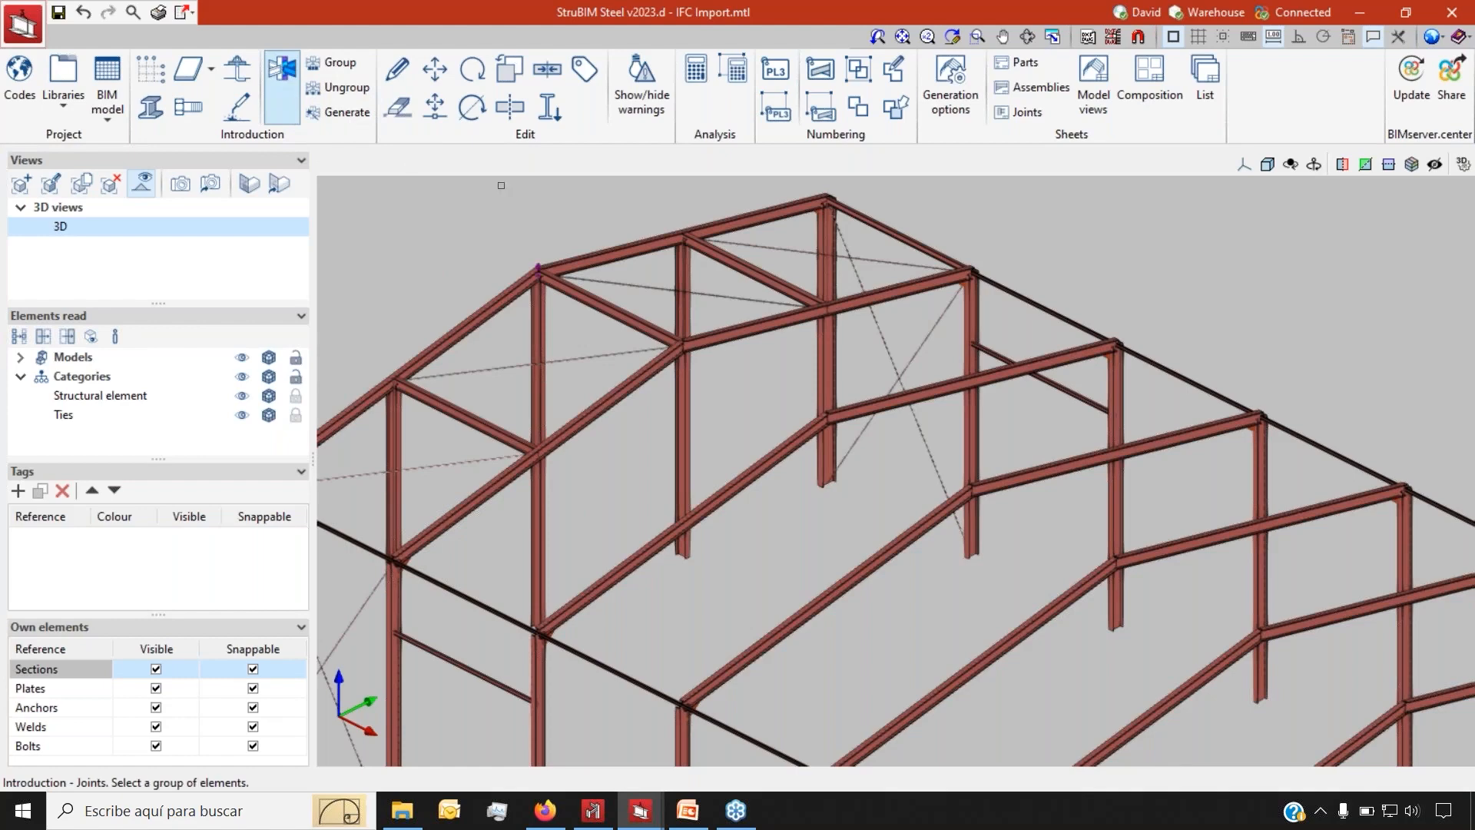
{"action": "scroll", "coordinate": [517, 197], "scroll_direction": "up", "scroll_amount": 8}
{"action": "left_click", "coordinate": [664, 393]}
{"action": "left_click", "coordinate": [615, 454]}
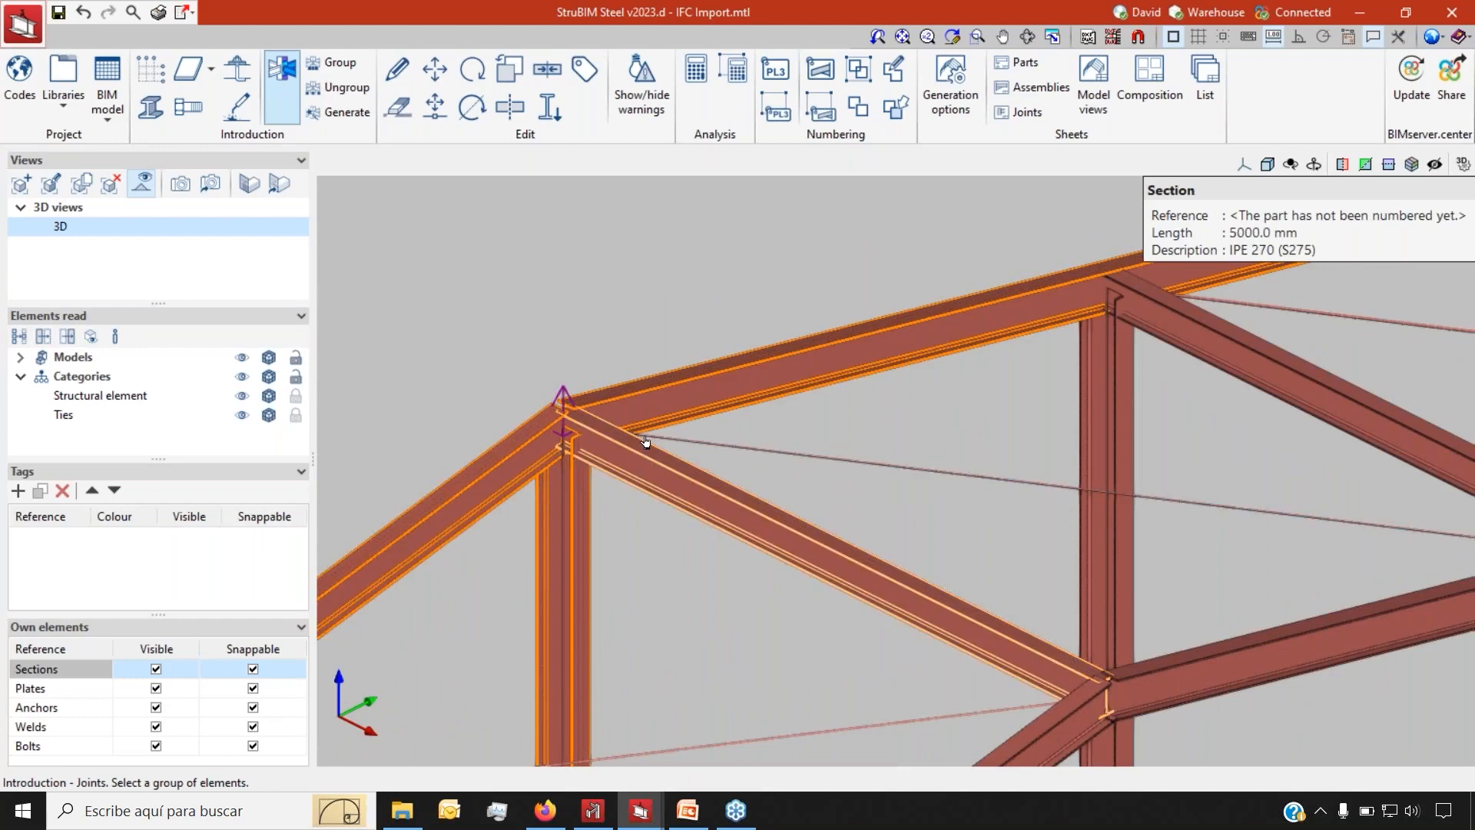
Open the Type 1 connection at the end frame's ridge for editing and inspect its clashing sections up close
{"action": "left_click", "coordinate": [397, 70]}
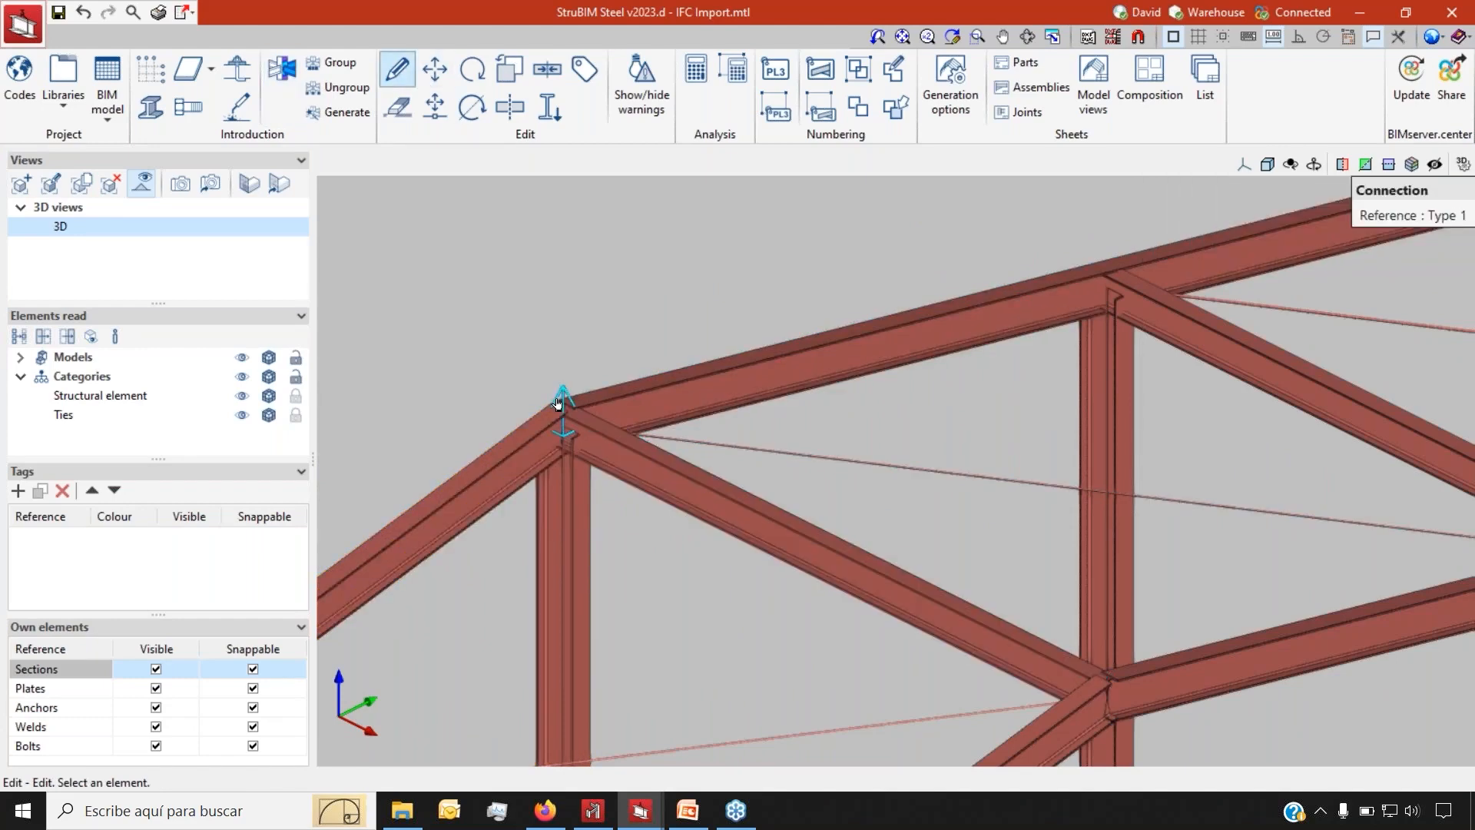
{"action": "left_click", "coordinate": [558, 403]}
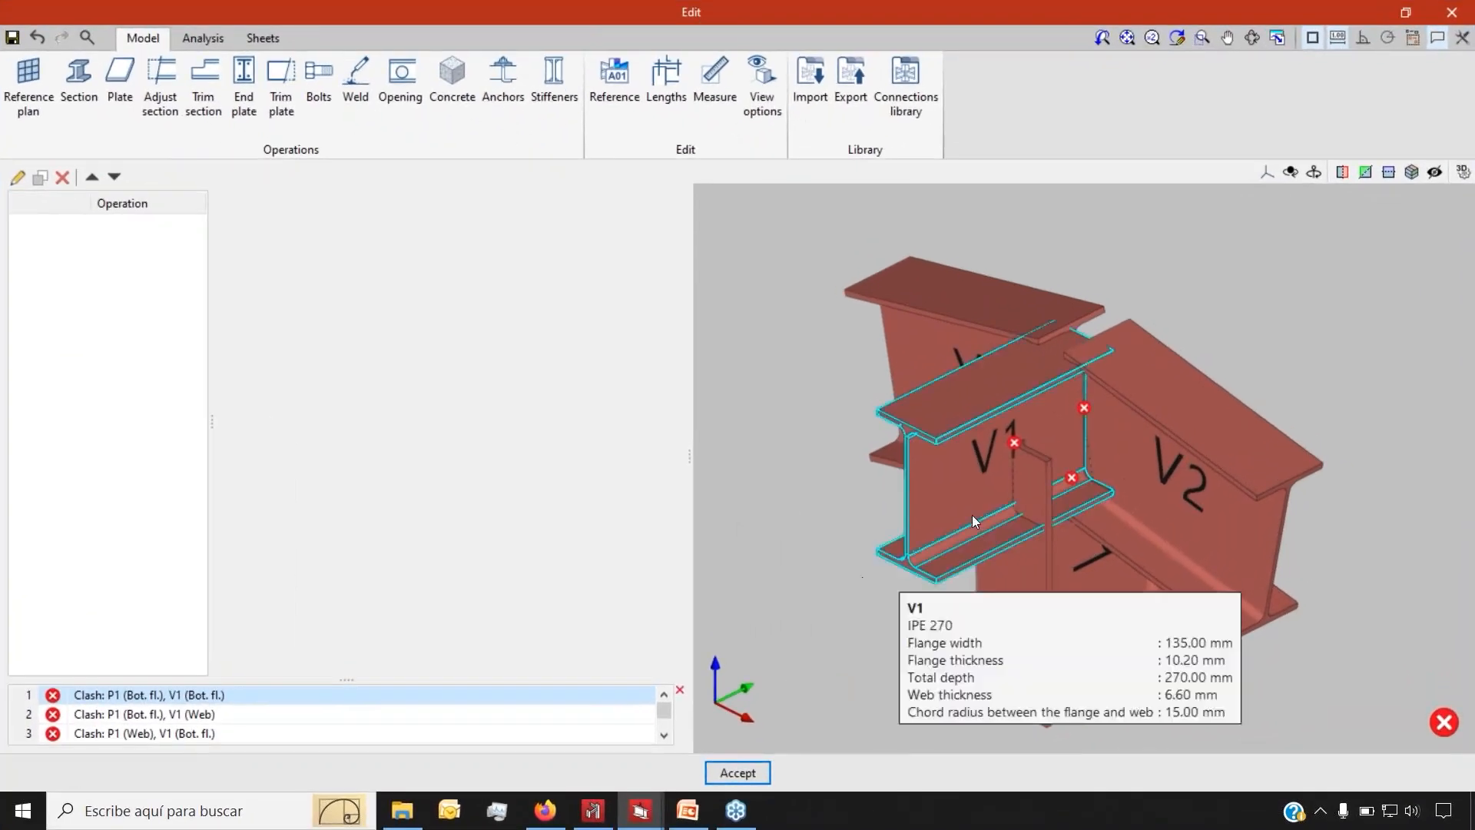
{"action": "scroll", "coordinate": [1132, 492], "scroll_direction": "up", "scroll_amount": 4}
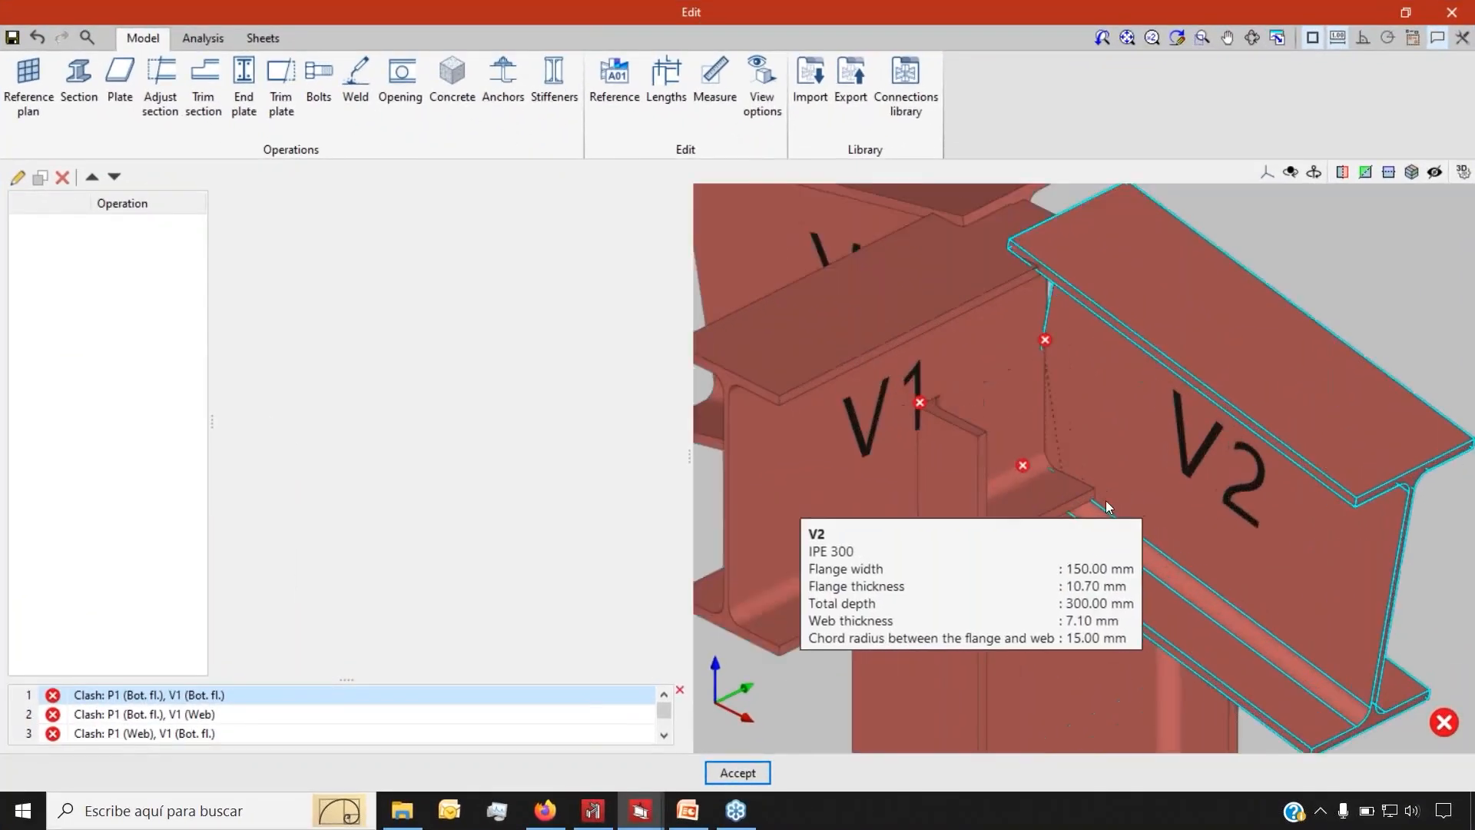
{"action": "scroll", "coordinate": [1021, 504], "scroll_direction": "down", "scroll_amount": 5}
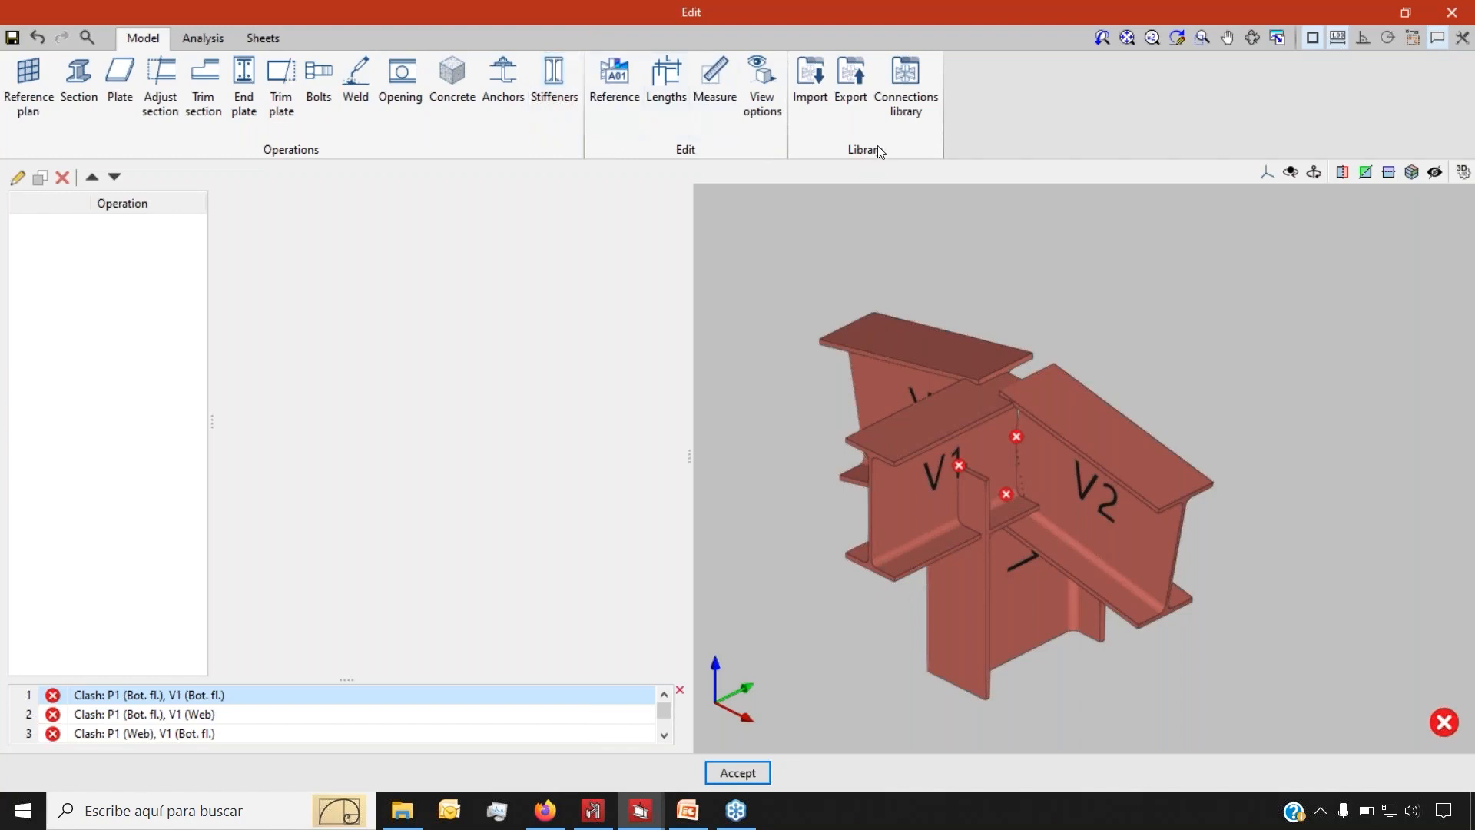
Review the connections library and the saved connections available for import, then leave the library without importing any
{"action": "left_click", "coordinate": [900, 80]}
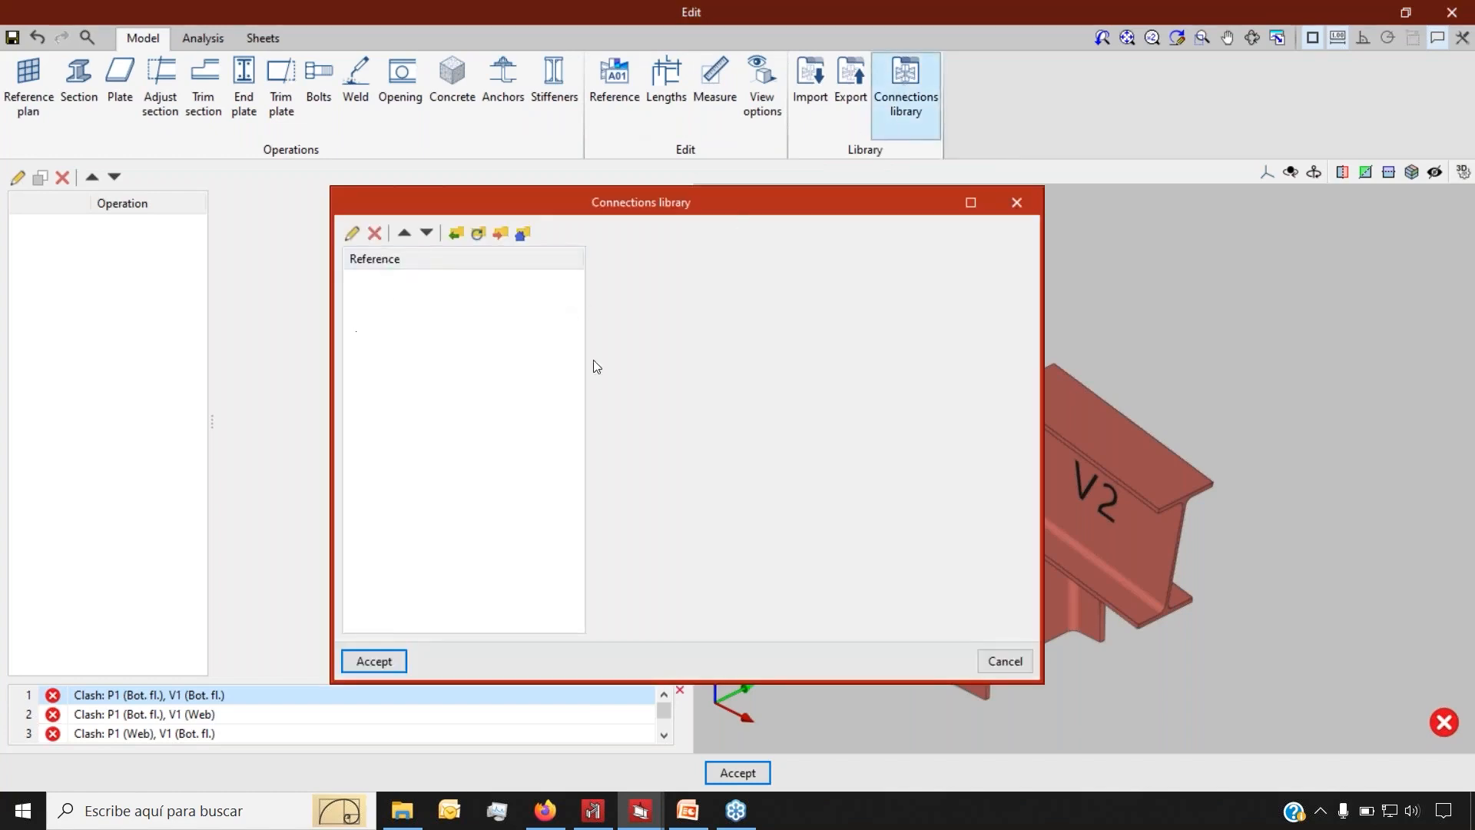
{"action": "left_click", "coordinate": [457, 233]}
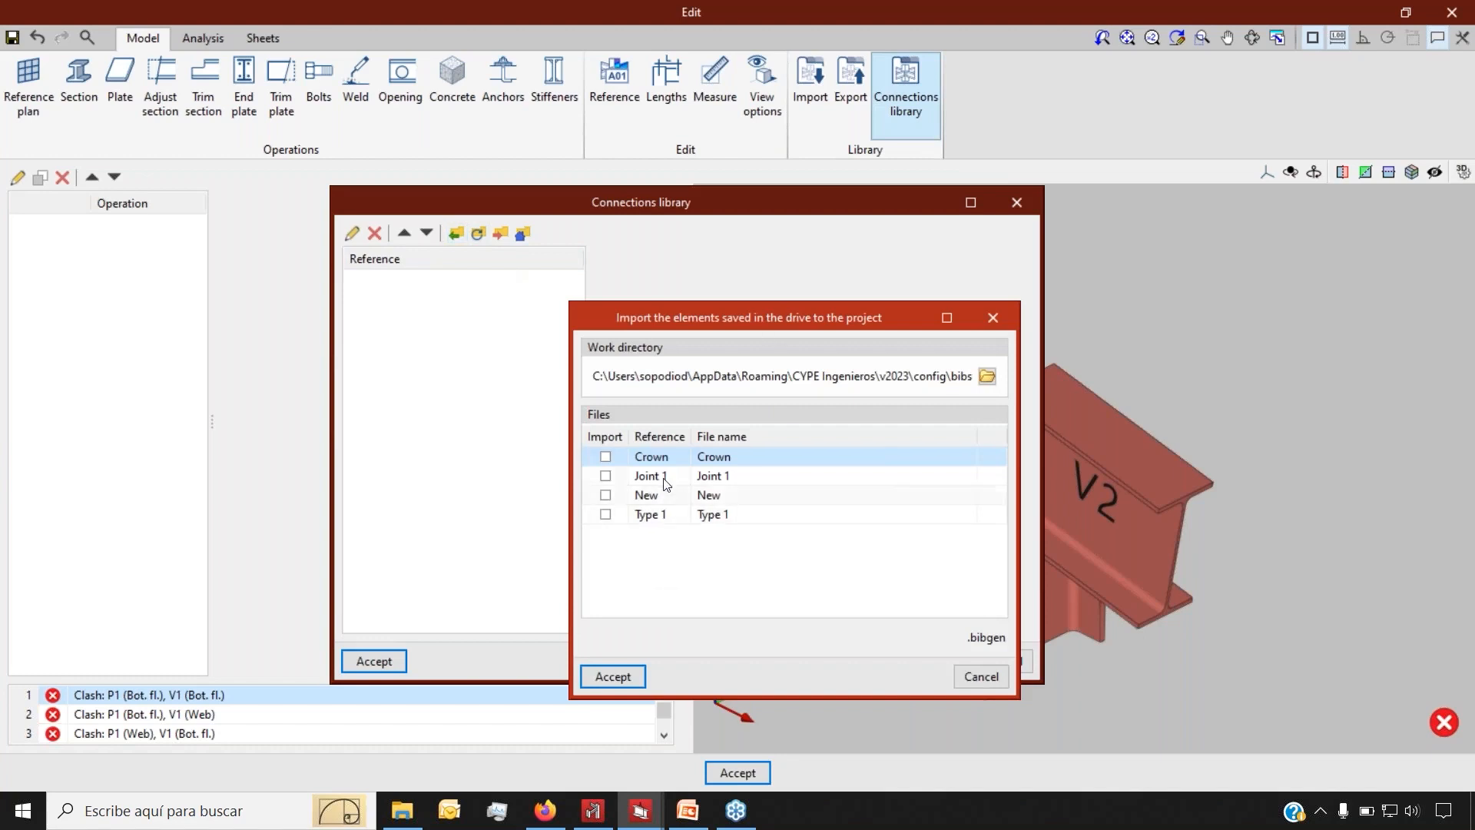
{"action": "left_click", "coordinate": [981, 678]}
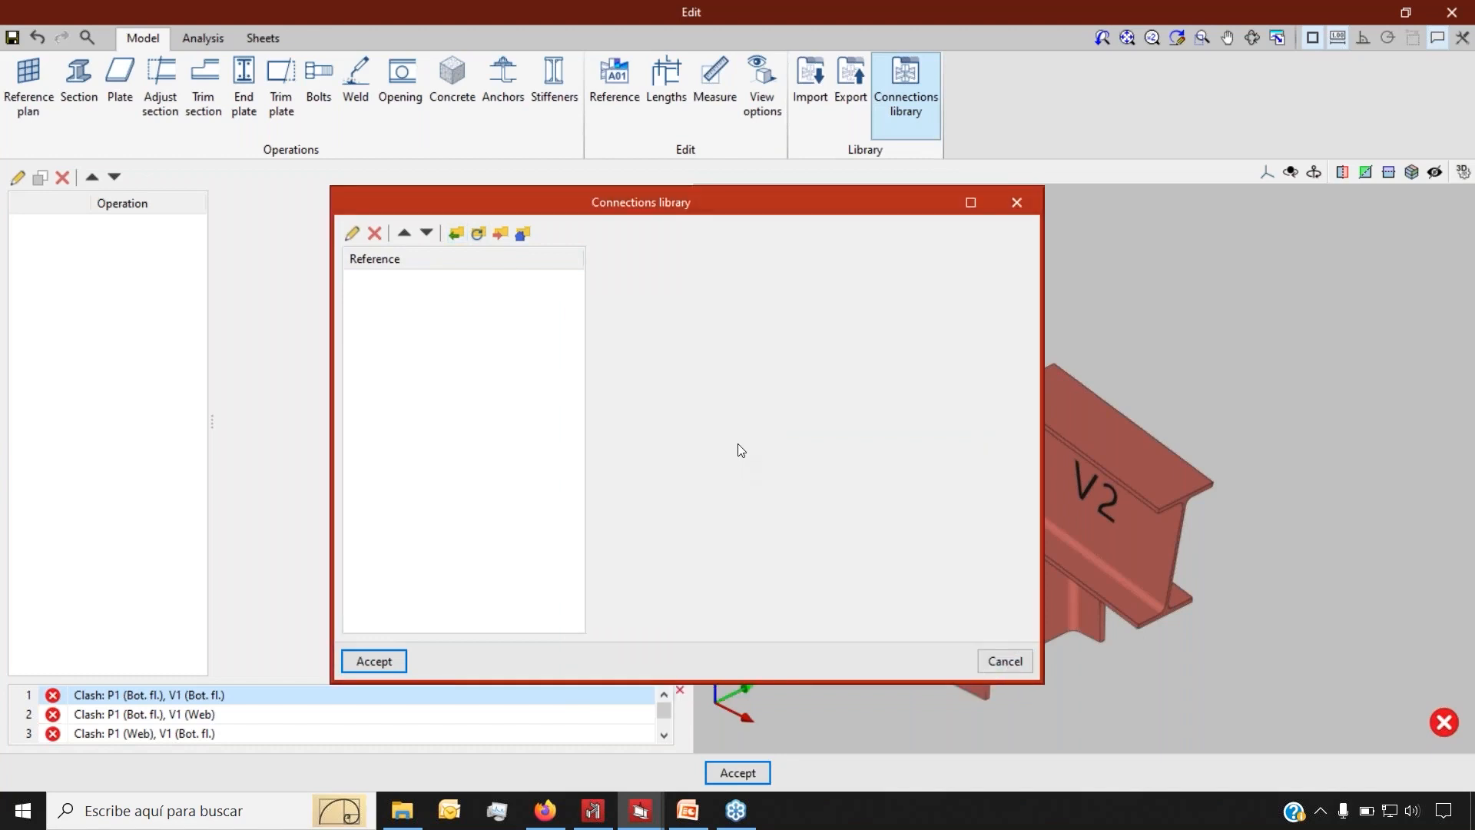
{"action": "left_click", "coordinate": [993, 663]}
{"action": "mouse_move", "coordinate": [922, 466]}
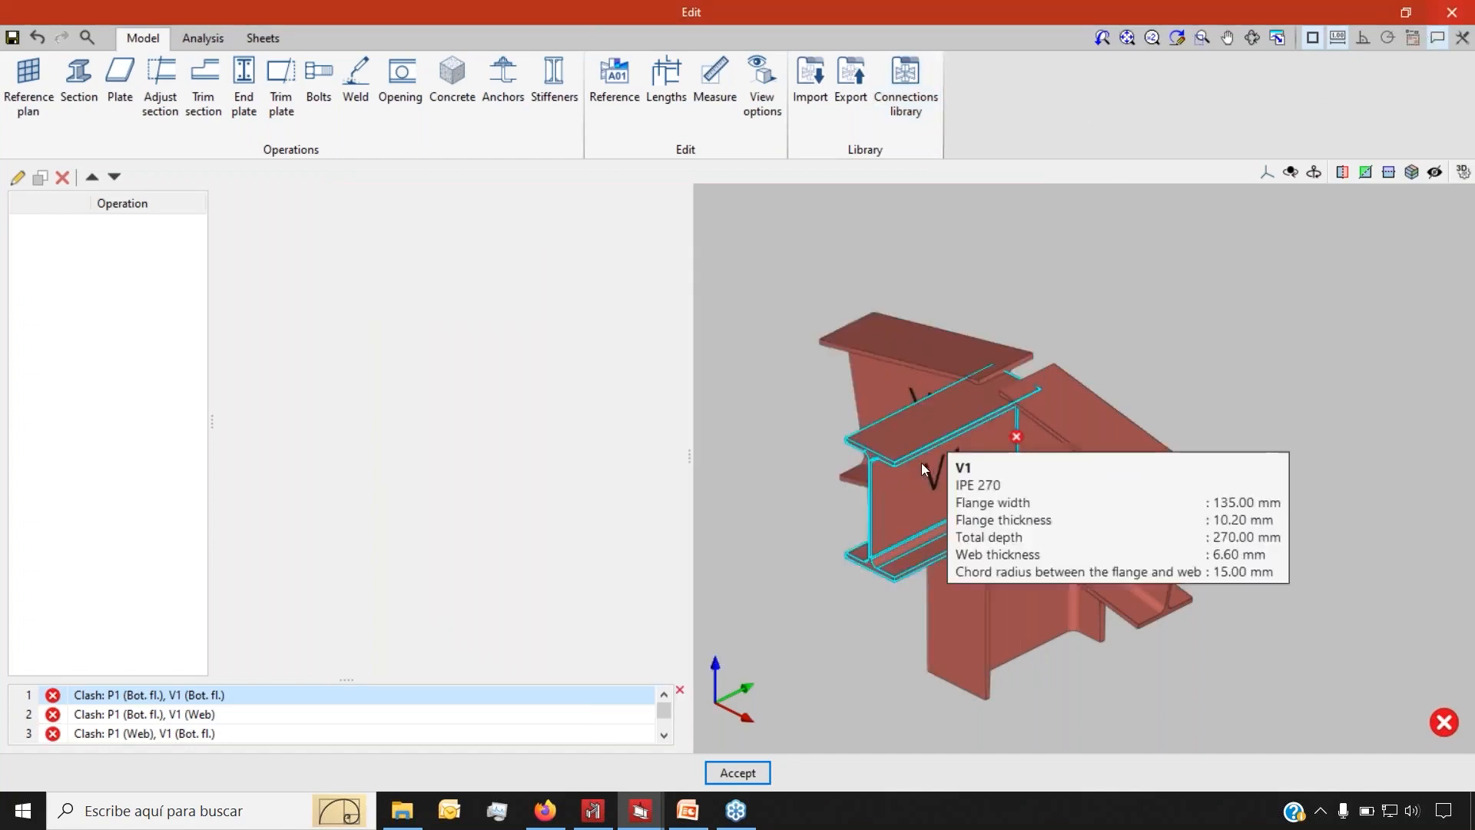
Switch to the Webinar.mtl model and inspect the angle connections between the grey roof purlins and the green beams in 3D
{"action": "mouse_move", "coordinate": [640, 812]}
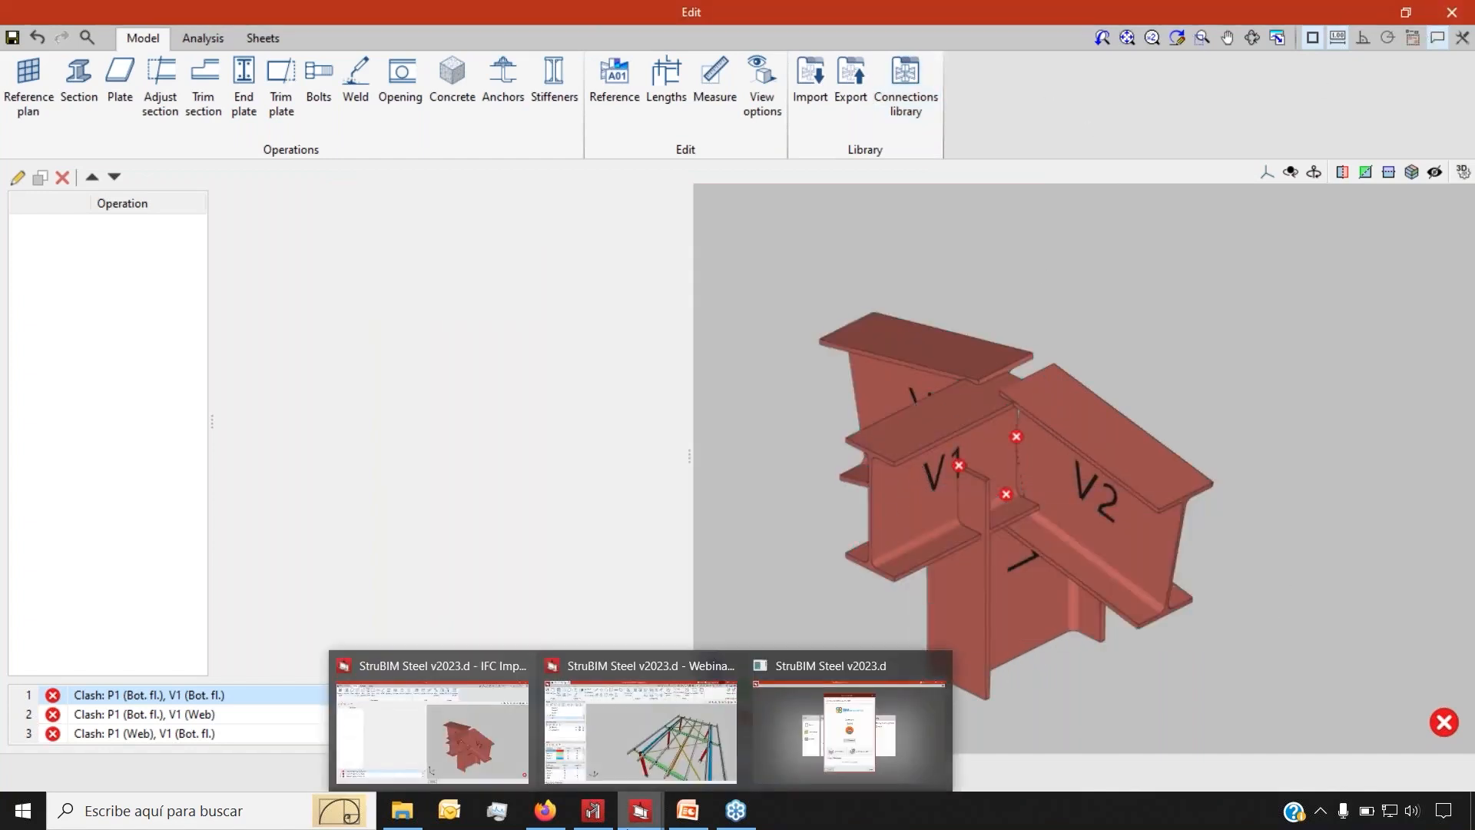
{"action": "left_click", "coordinate": [639, 733]}
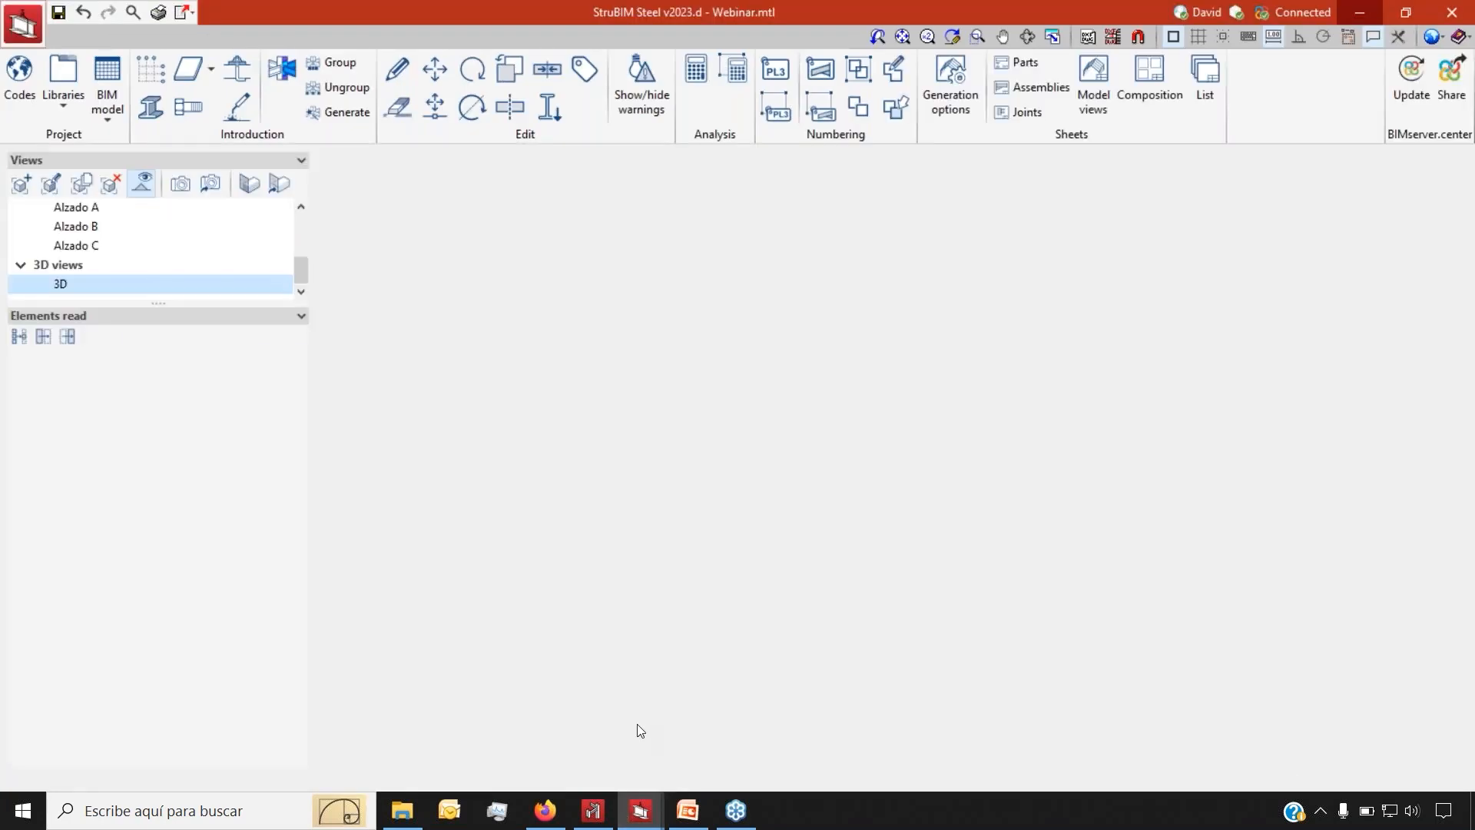
{"action": "scroll", "coordinate": [423, 423], "scroll_direction": "down", "scroll_amount": 3}
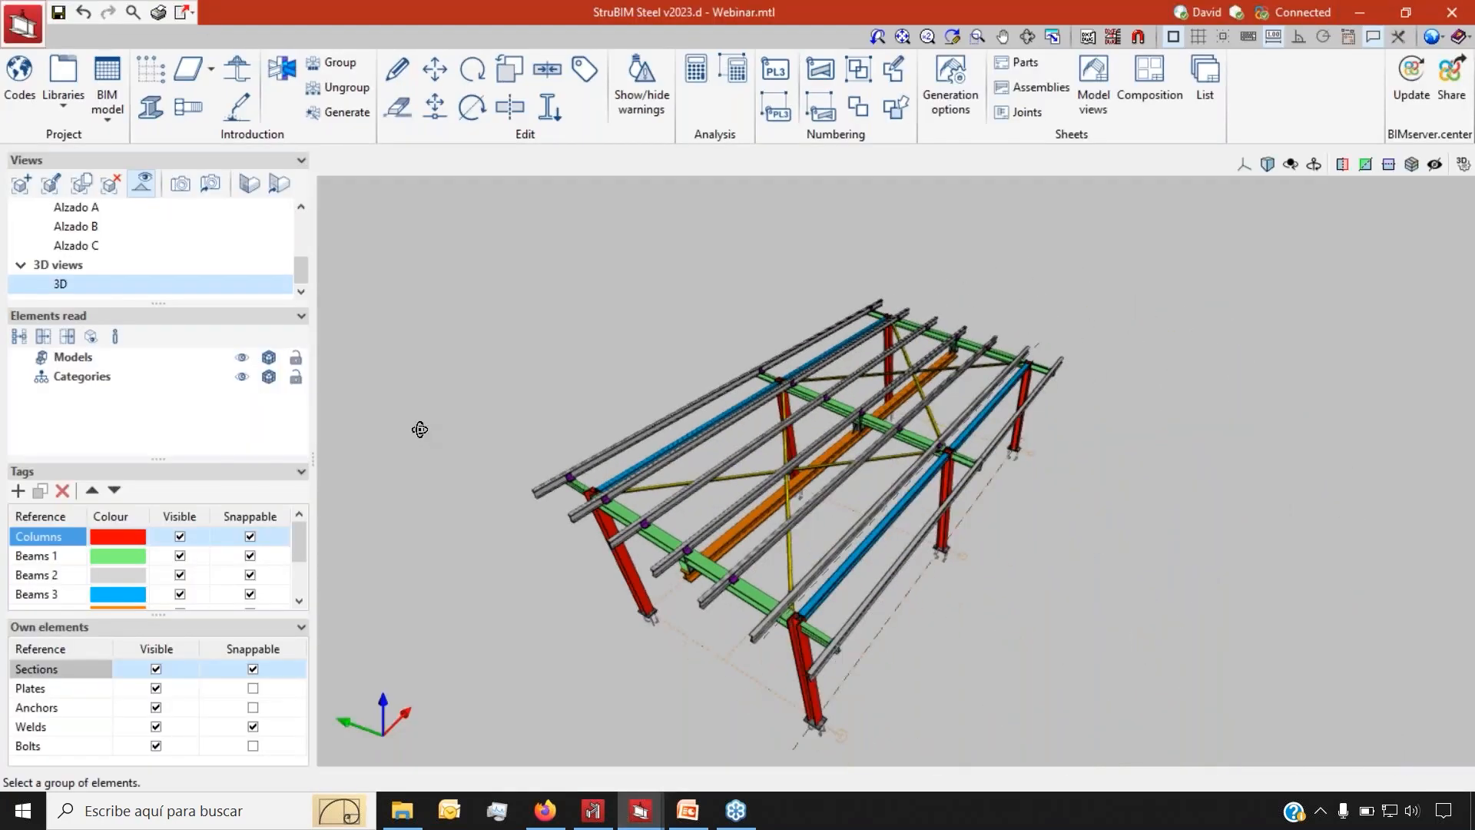
{"action": "middle_click_drag", "start_coordinate": [438, 418], "coordinate": [489, 426], "text": "shift"}
{"action": "scroll", "coordinate": [541, 482], "scroll_direction": "up", "scroll_amount": 6}
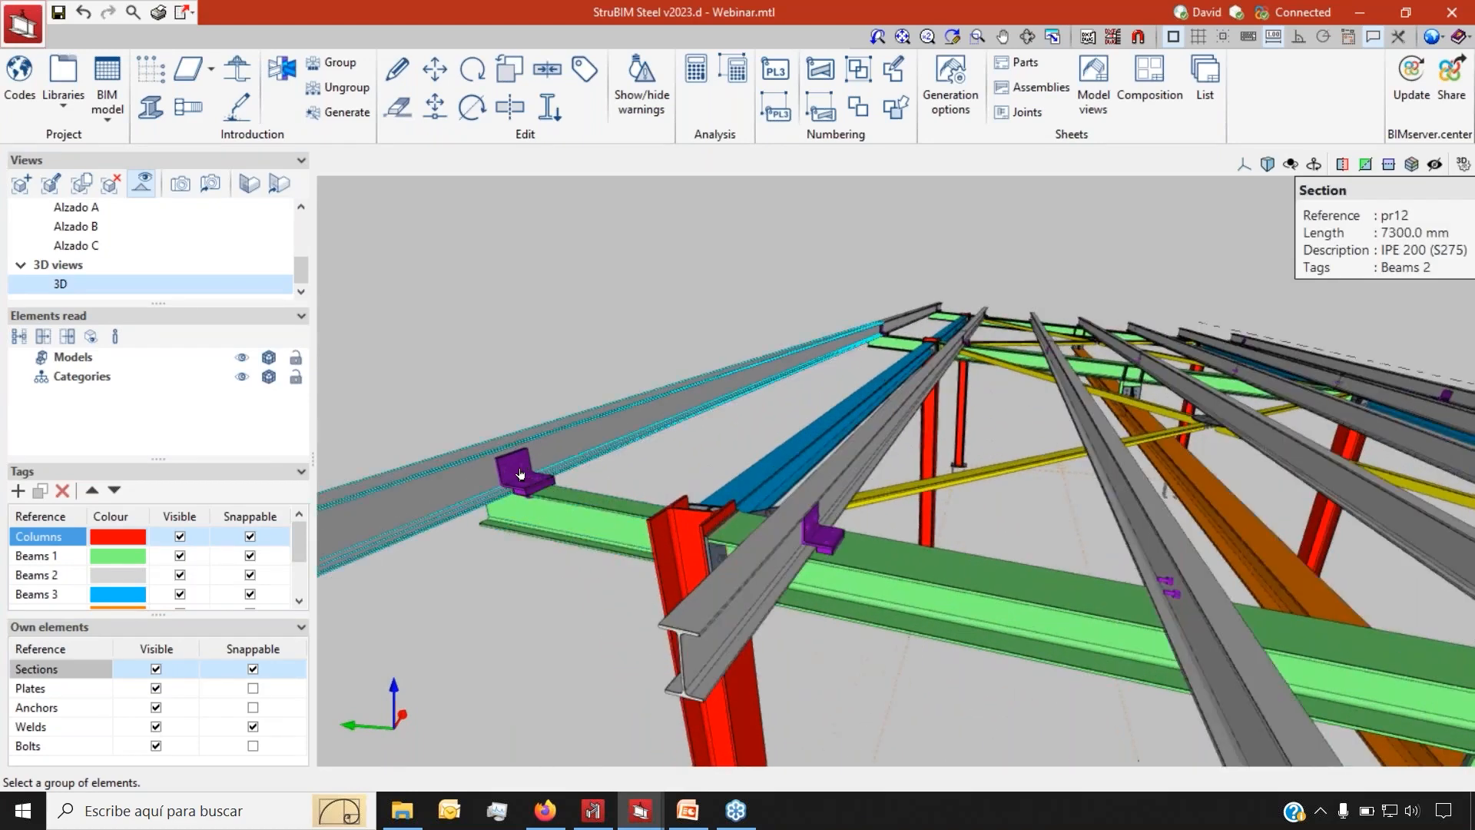
{"action": "scroll", "coordinate": [519, 474], "scroll_direction": "down", "scroll_amount": 4}
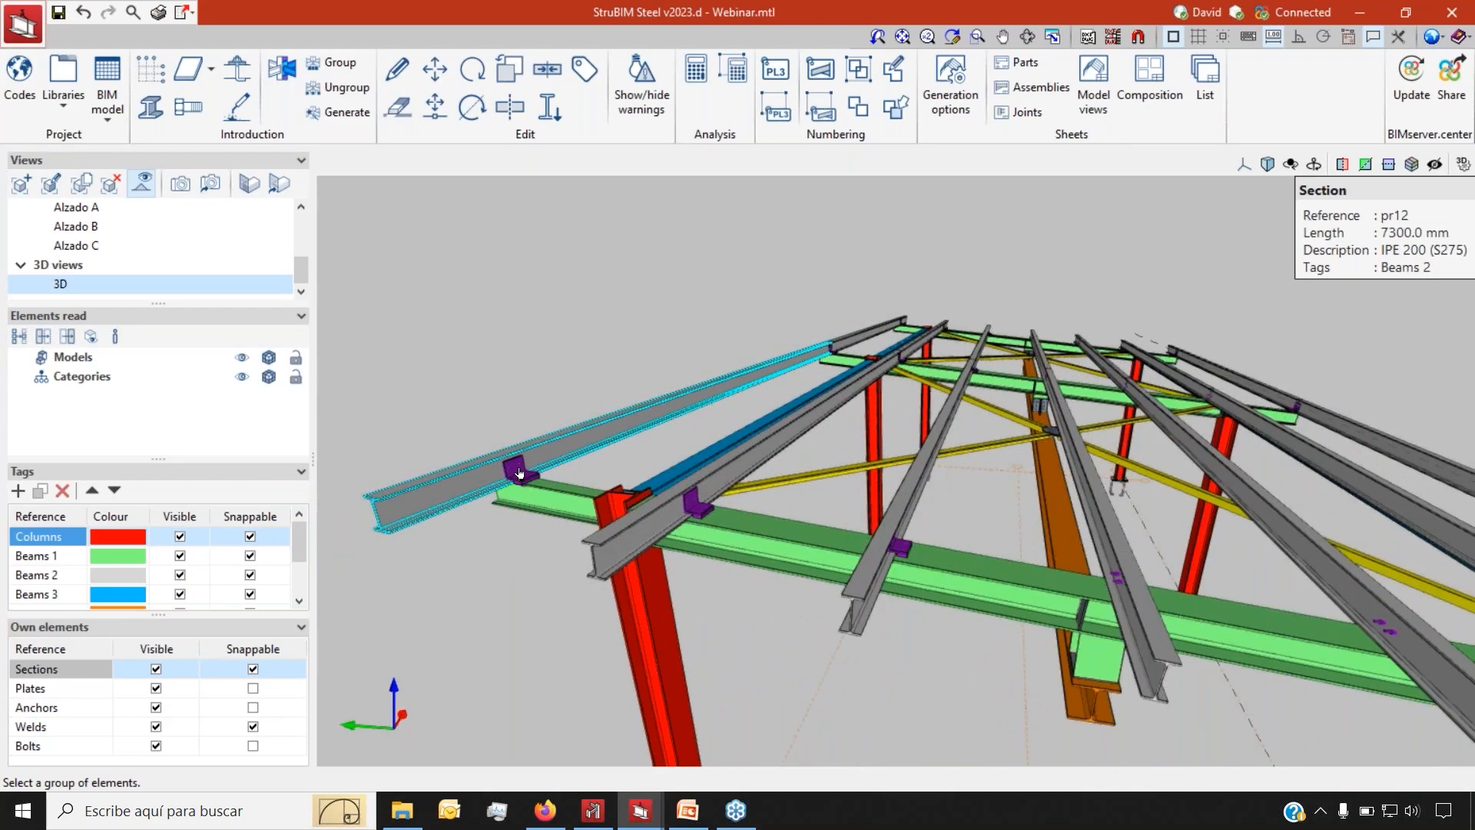
{"action": "scroll", "coordinate": [520, 474], "scroll_direction": "down", "scroll_amount": 5}
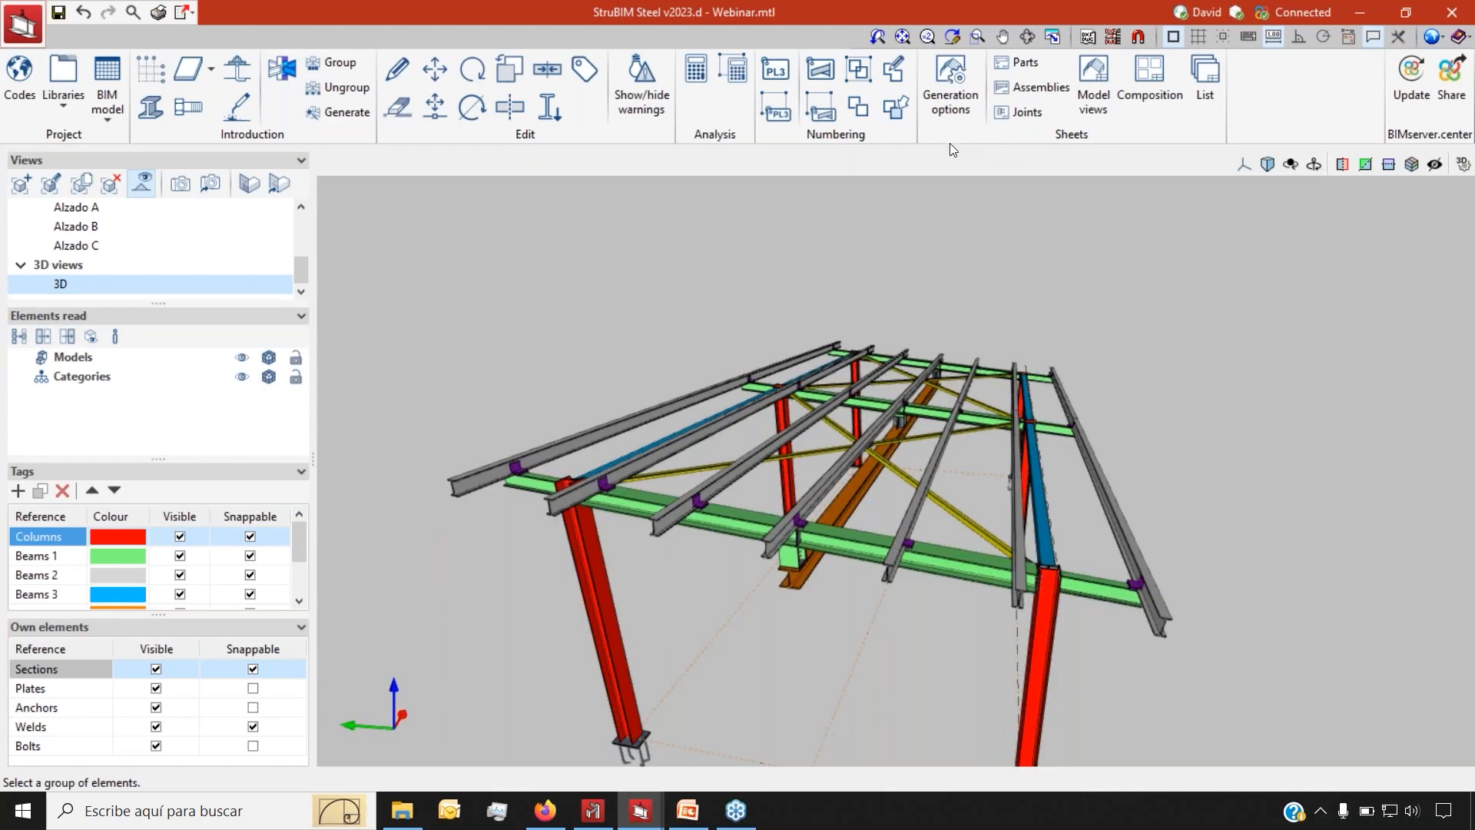
Open the Tipo 14 connection joining the outermost grey purlin to the green beam for editing
{"action": "scroll", "coordinate": [473, 362], "scroll_direction": "up", "scroll_amount": 2}
{"action": "left_click", "coordinate": [397, 69]}
{"action": "scroll", "coordinate": [560, 580], "scroll_direction": "up", "scroll_amount": 3}
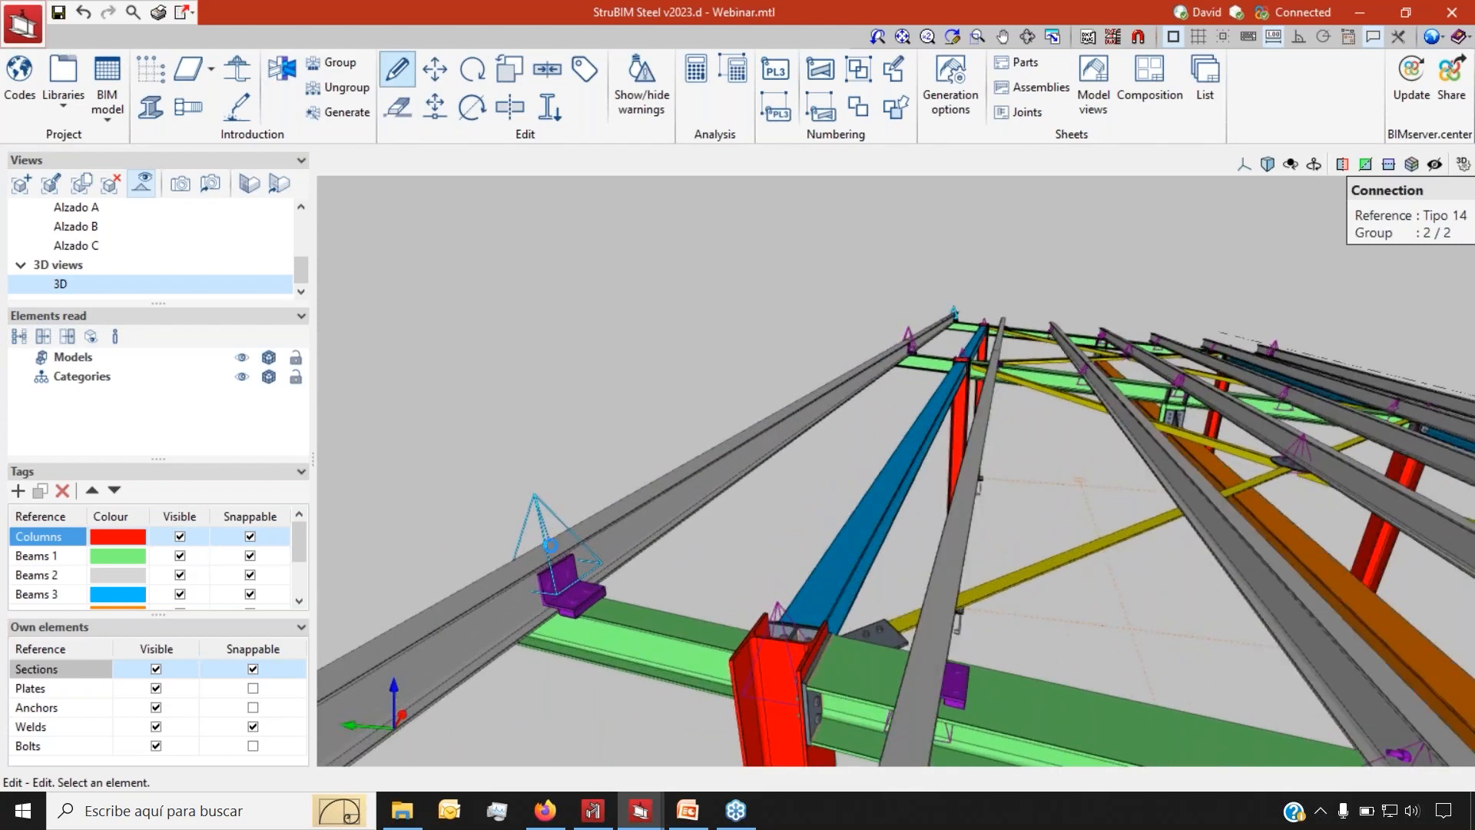
{"action": "left_click", "coordinate": [560, 580]}
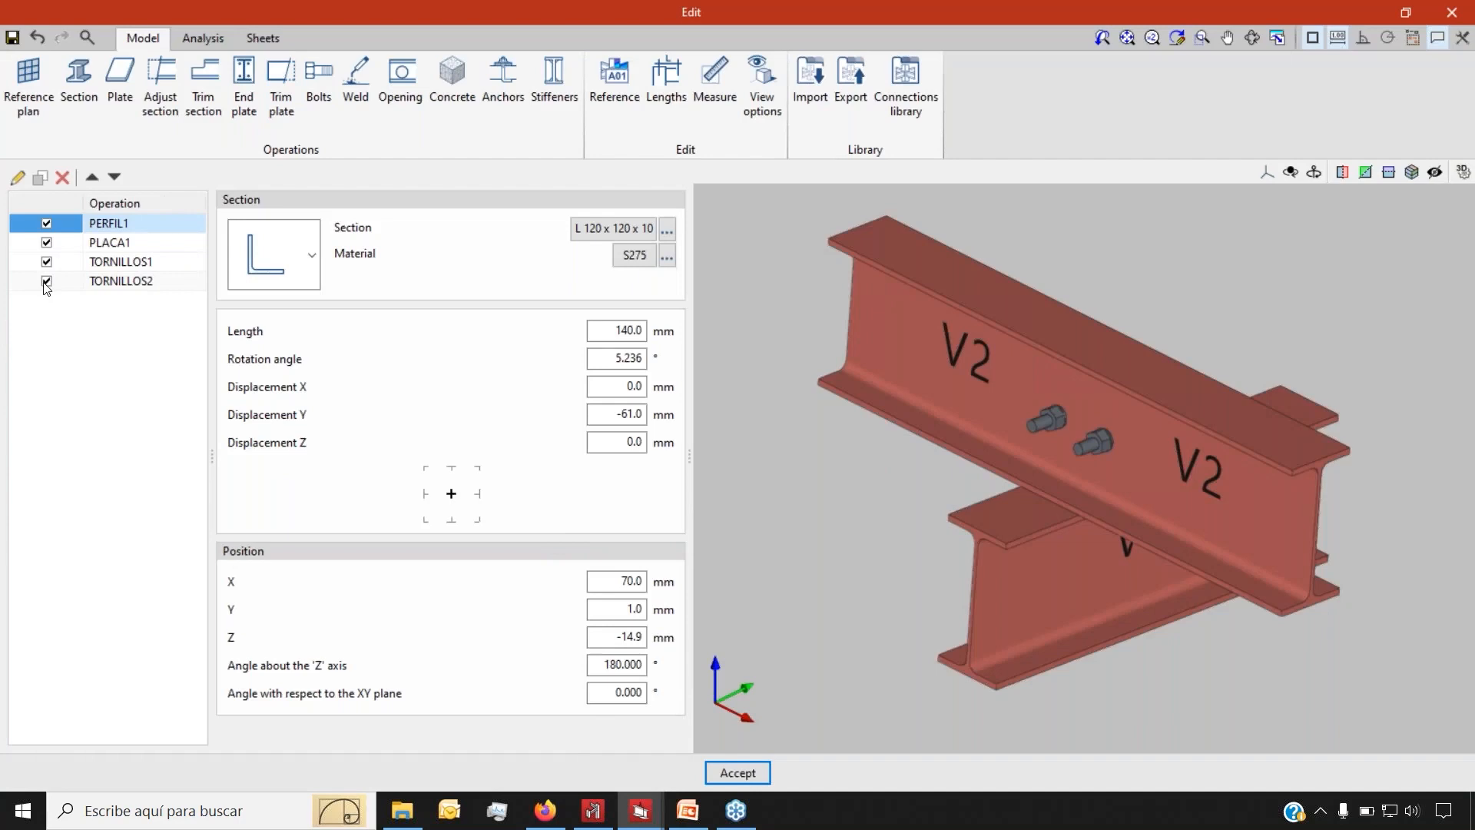
Turn off the TORNILLOS2, TORNILLOS1, PLACA1 and PERFIL1 operations of the connection
{"action": "left_click", "coordinate": [47, 283]}
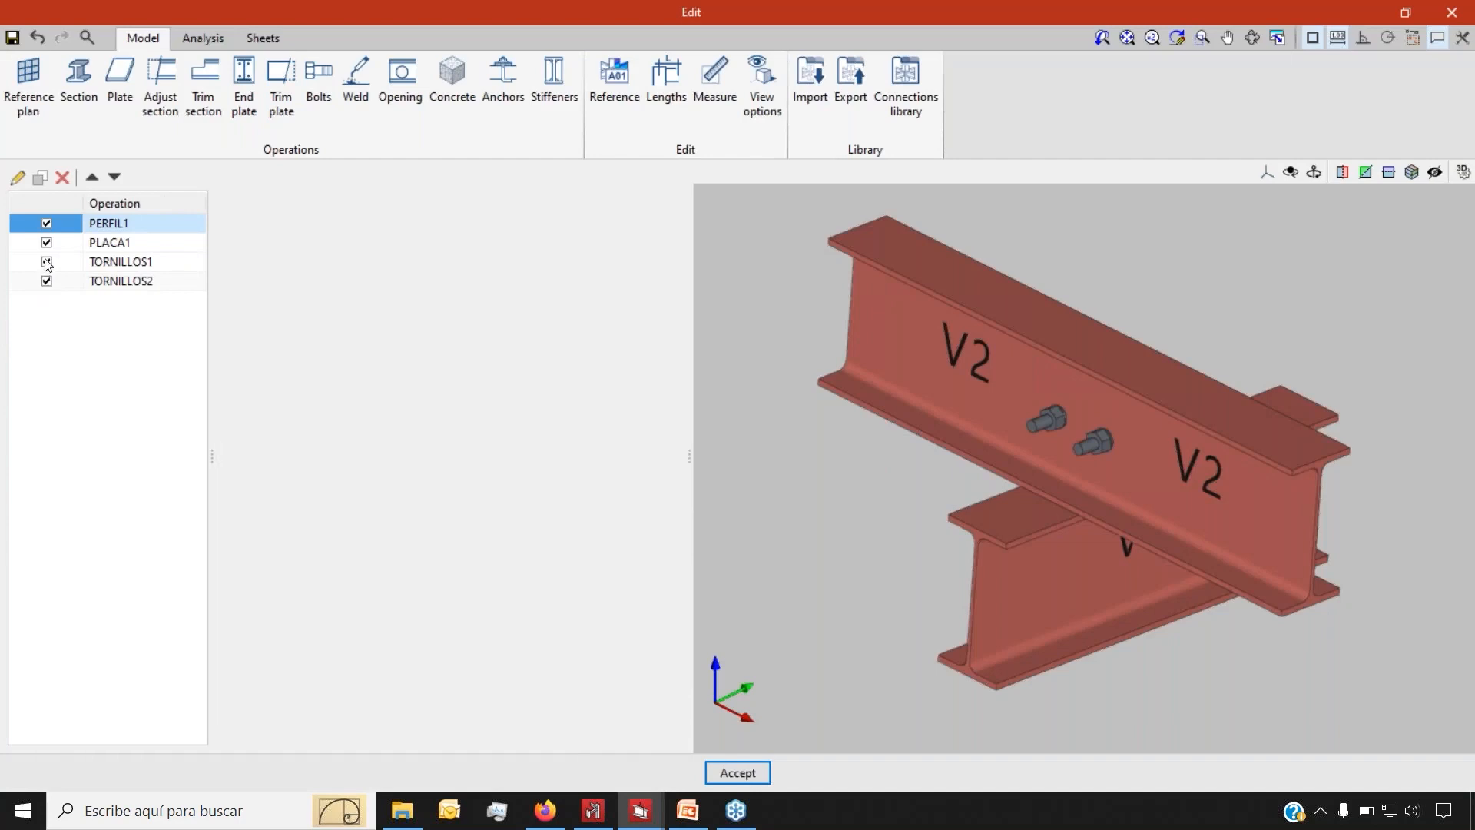
{"action": "left_click", "coordinate": [46, 261]}
{"action": "left_click", "coordinate": [46, 242]}
{"action": "left_click", "coordinate": [46, 224]}
Examine the bare V2 continuous section and the V1 section beneath it from several angles and distances
{"action": "scroll", "coordinate": [910, 559], "scroll_direction": "down", "scroll_amount": 2}
{"action": "middle_click_drag", "start_coordinate": [931, 587], "coordinate": [1022, 521], "text": "shift"}
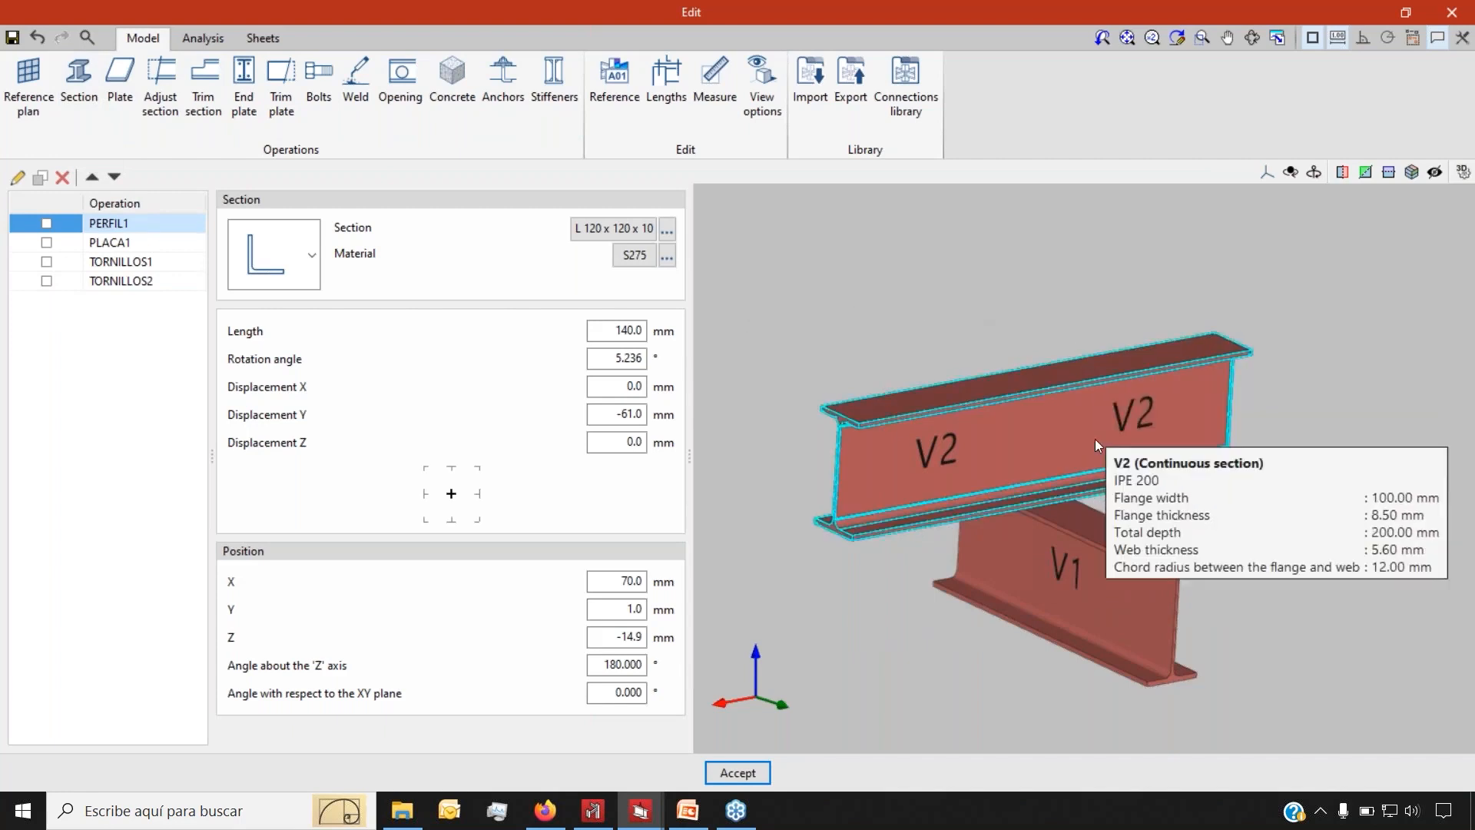
{"action": "scroll", "coordinate": [1087, 440], "scroll_direction": "up", "scroll_amount": 3}
{"action": "scroll", "coordinate": [1068, 433], "scroll_direction": "down", "scroll_amount": 4}
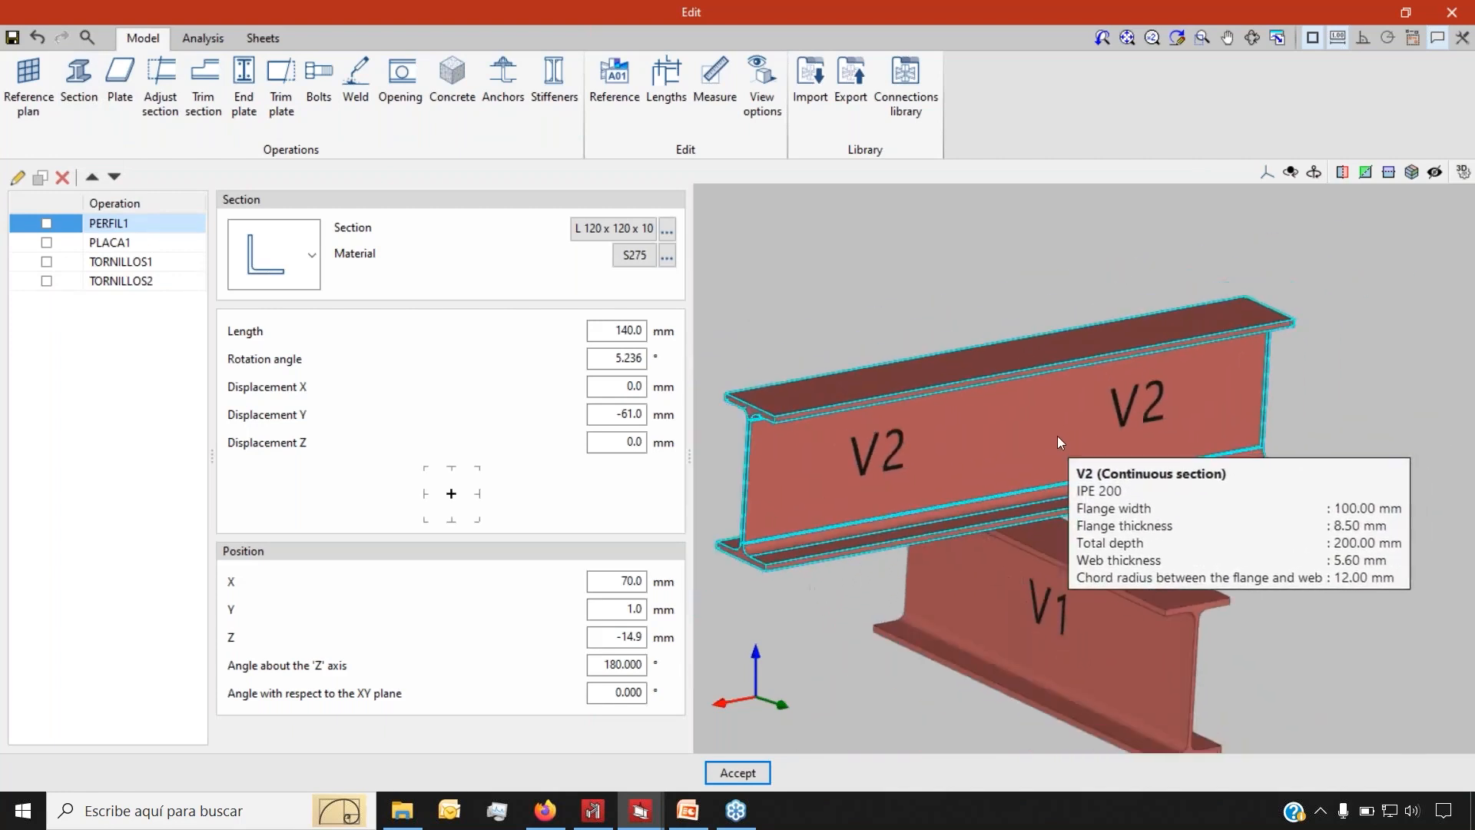
{"action": "scroll", "coordinate": [1036, 458], "scroll_direction": "up", "scroll_amount": 5}
{"action": "scroll", "coordinate": [1039, 481], "scroll_direction": "down", "scroll_amount": 2}
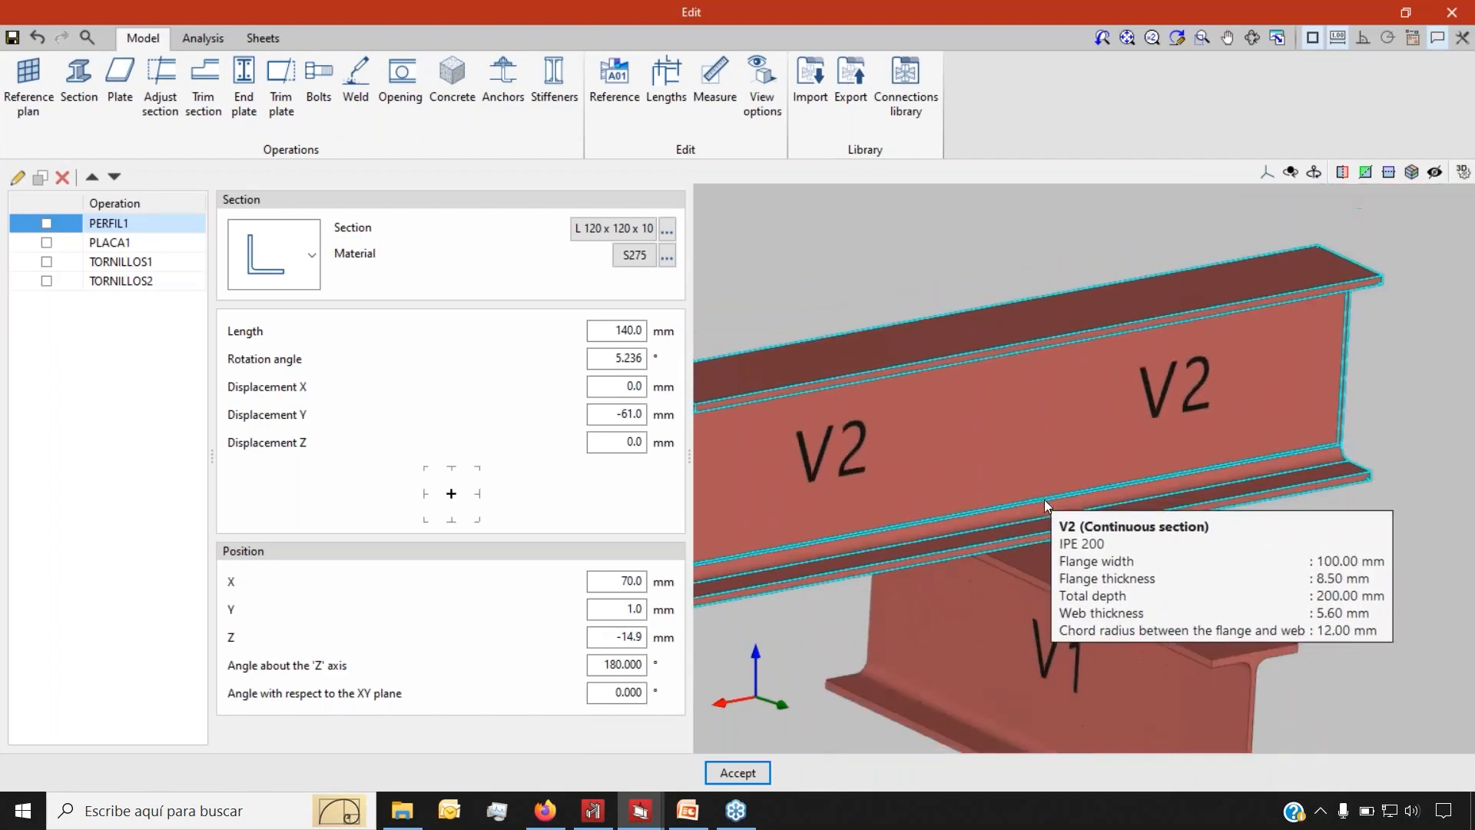
{"action": "scroll", "coordinate": [1072, 592], "scroll_direction": "down", "scroll_amount": 2}
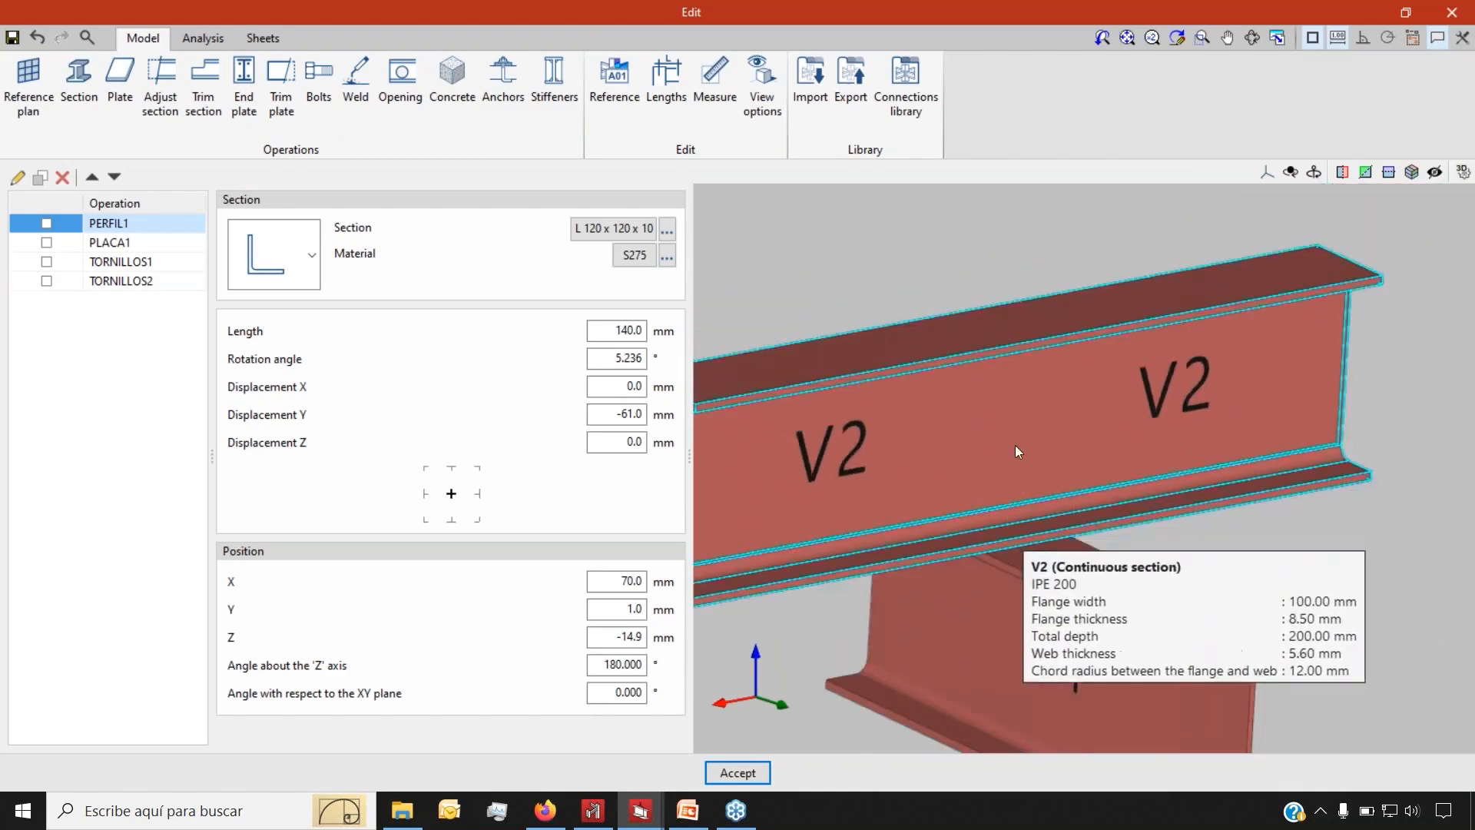
{"action": "scroll", "coordinate": [990, 437], "scroll_direction": "down", "scroll_amount": 6}
{"action": "scroll", "coordinate": [1050, 598], "scroll_direction": "up", "scroll_amount": 2}
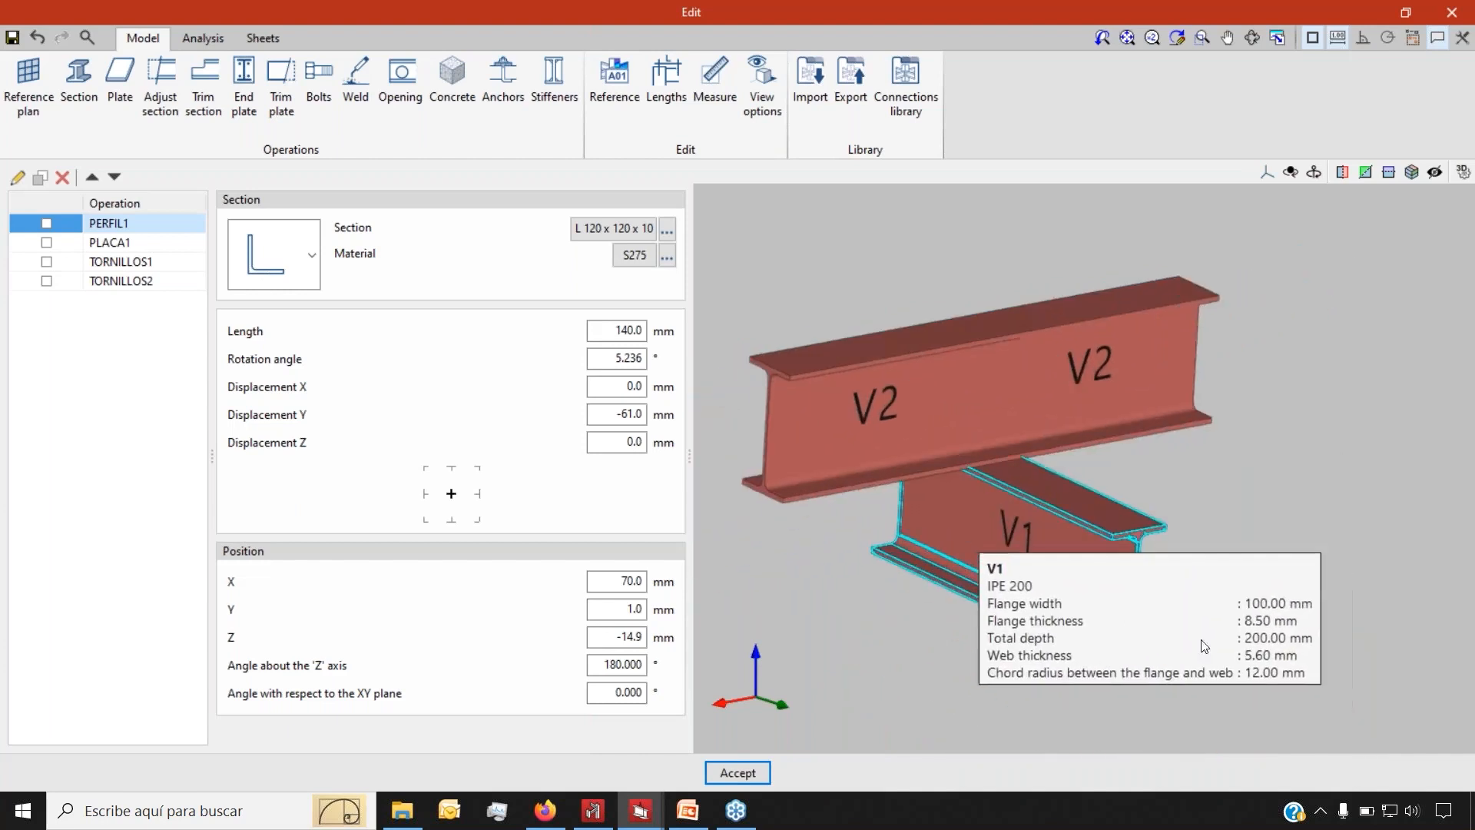
Turn on the PERFIL1 operation and review its available section shapes and the dimensions of its L 120 x 120 x 10 angle
{"action": "left_click", "coordinate": [46, 225]}
{"action": "scroll", "coordinate": [1059, 426], "scroll_direction": "up", "scroll_amount": 4}
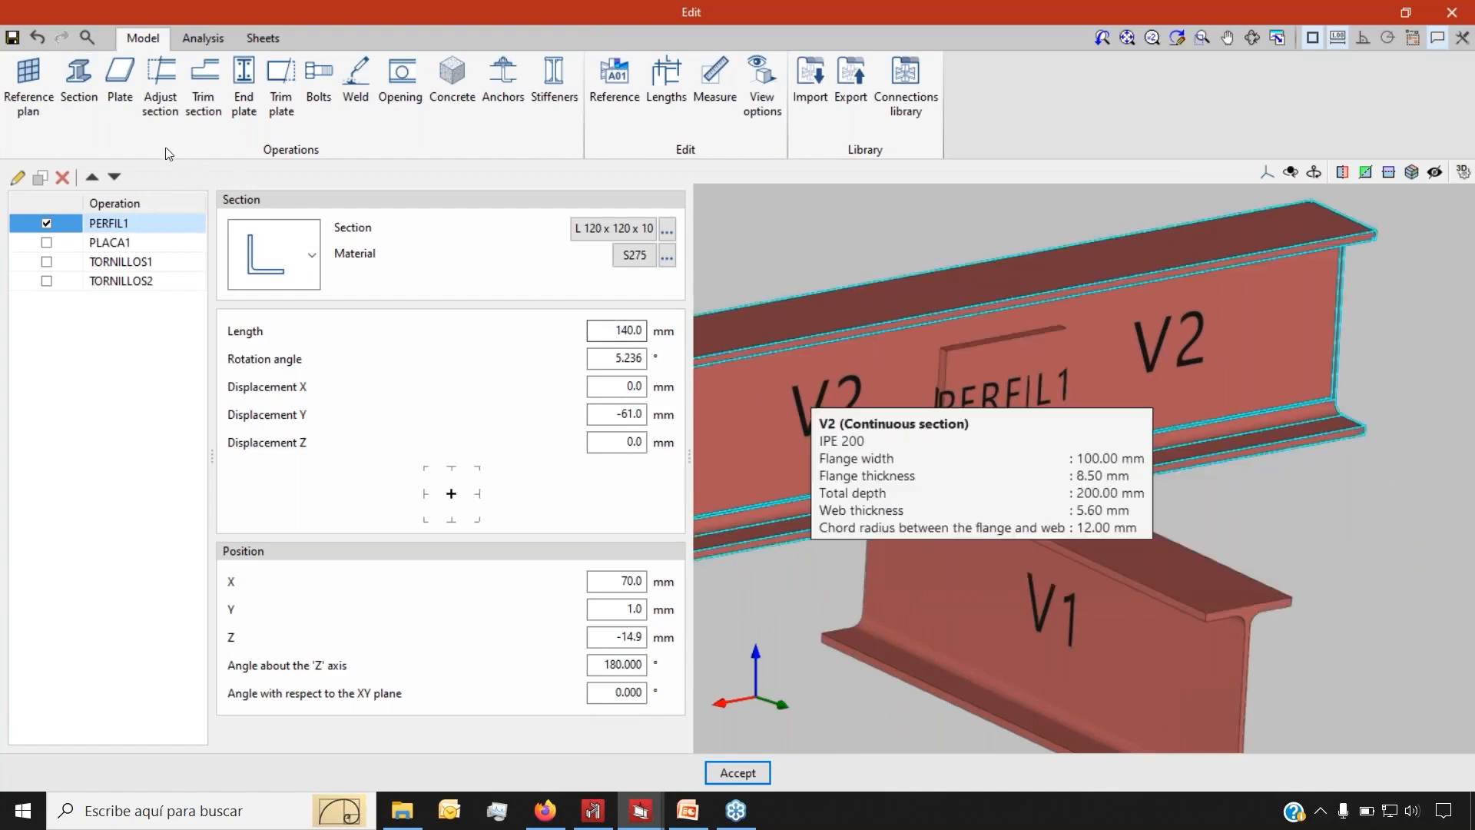
{"action": "left_click", "coordinate": [312, 251]}
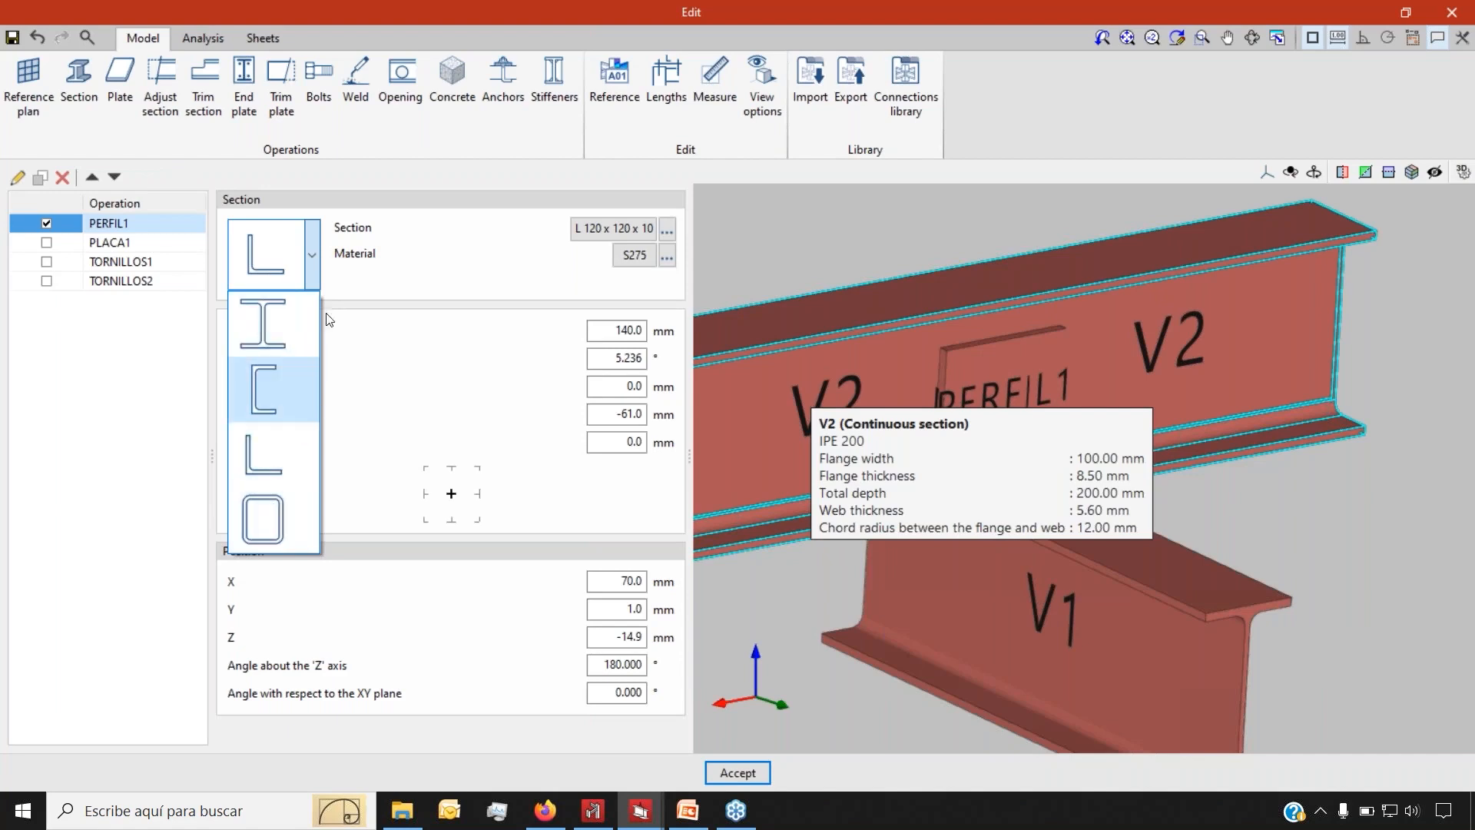
{"action": "left_click", "coordinate": [316, 254]}
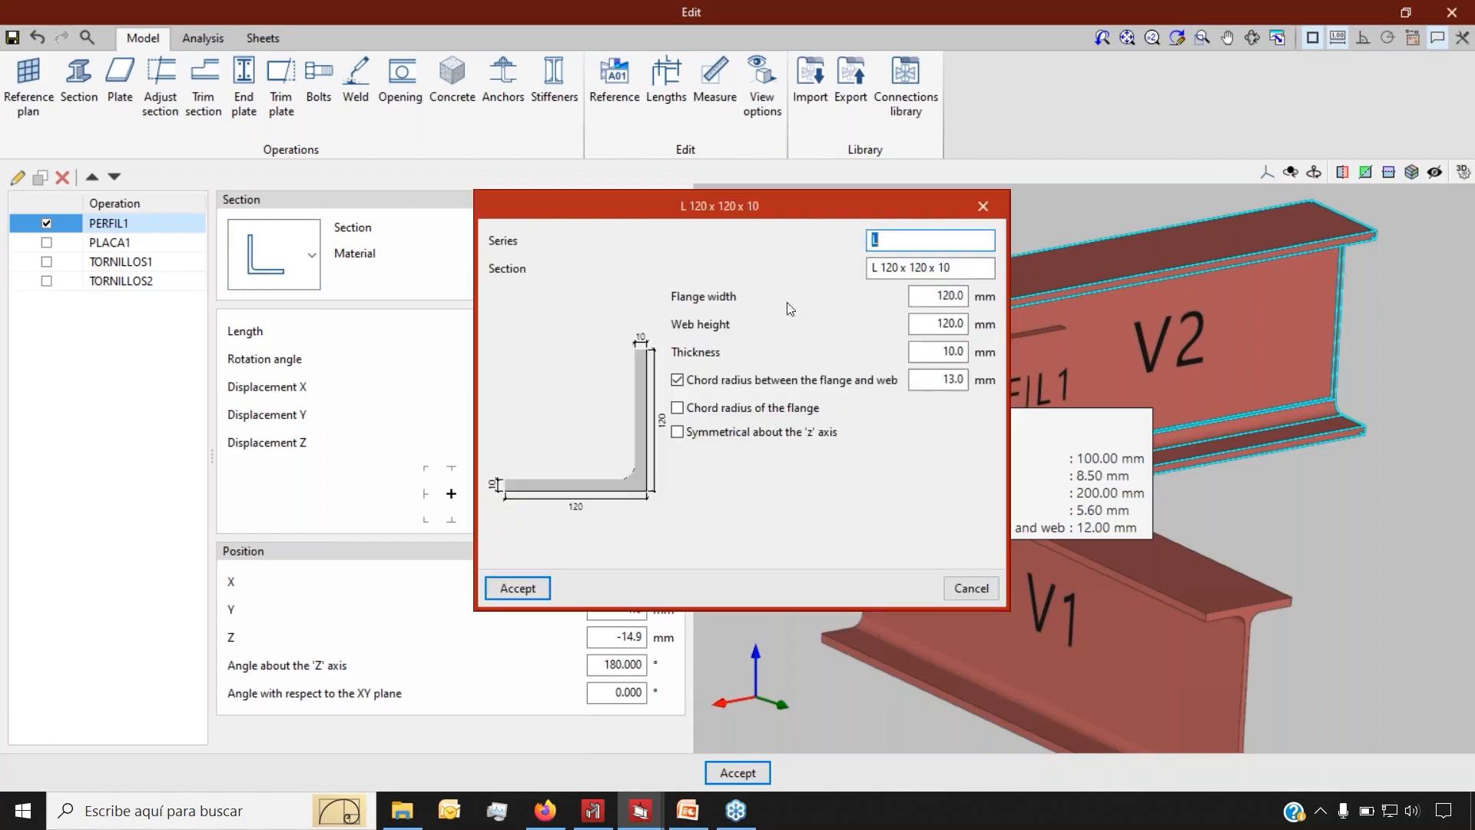
{"action": "left_click", "coordinate": [976, 579]}
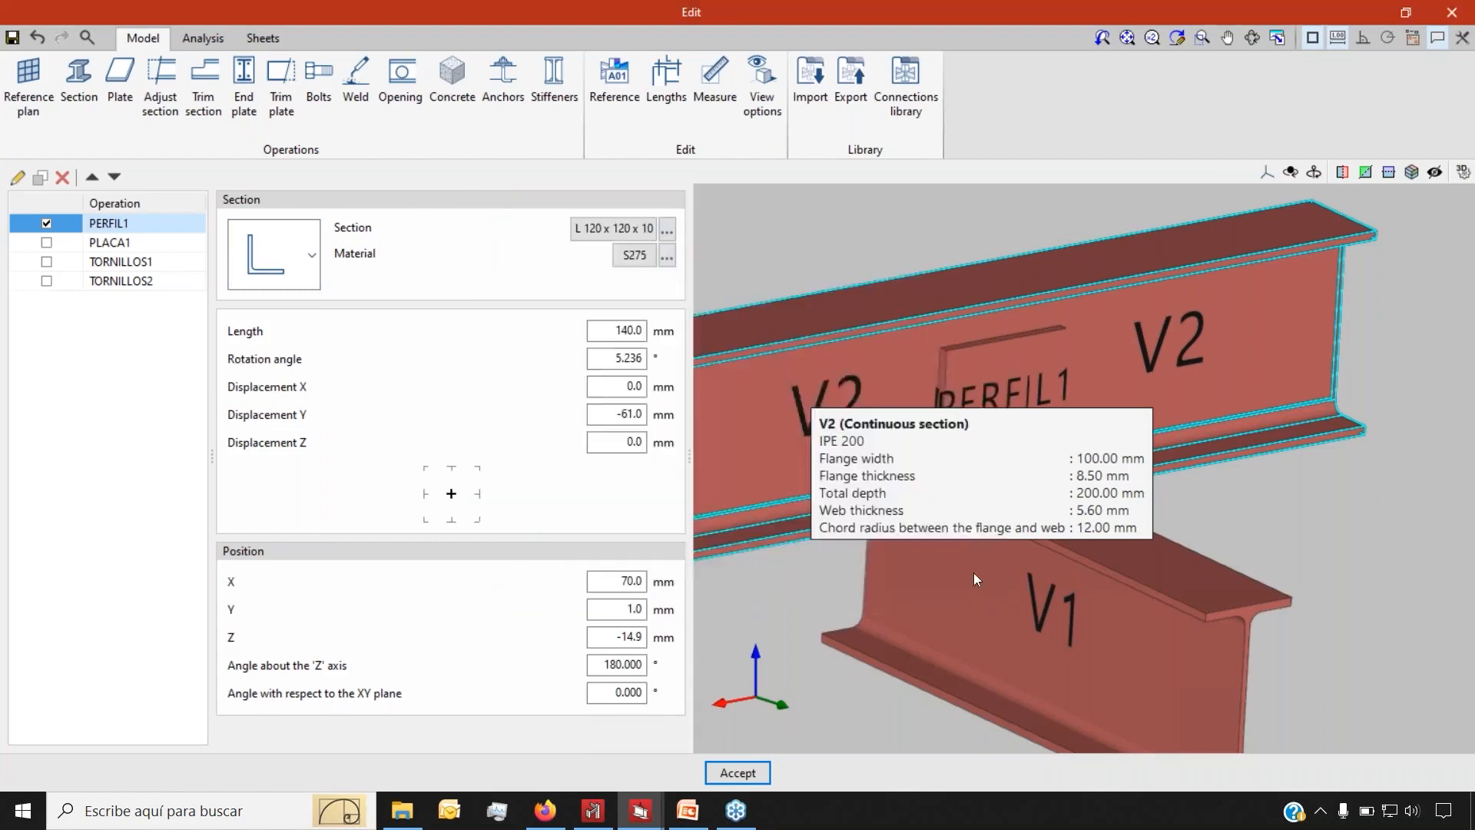
Check the section series options for PERFIL1 and its angle dimensions again, closing both without changes
{"action": "left_click", "coordinate": [667, 228]}
{"action": "left_click", "coordinate": [788, 381]}
{"action": "left_click", "coordinate": [788, 382]}
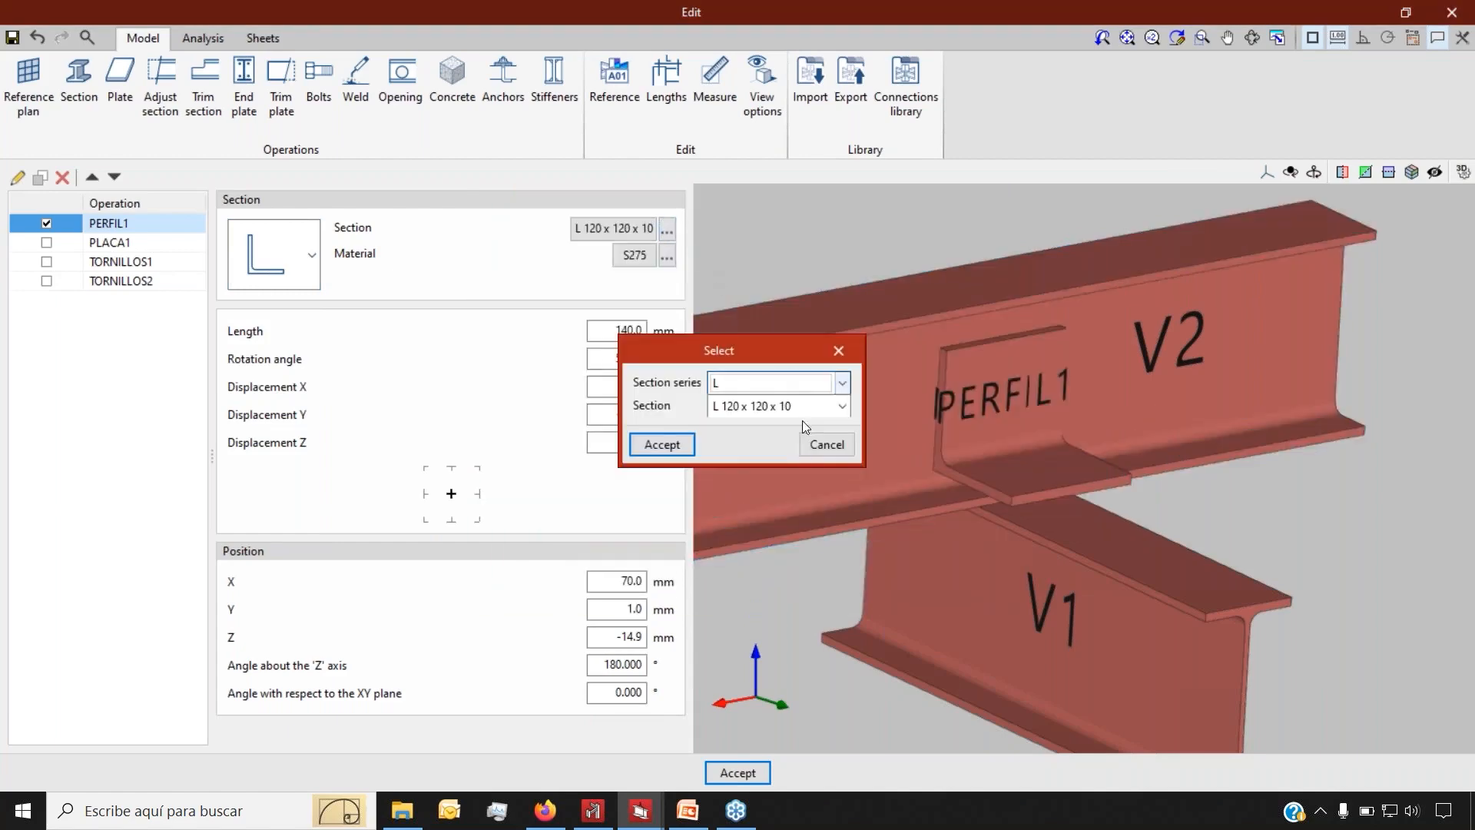
{"action": "left_click", "coordinate": [813, 445]}
{"action": "left_click", "coordinate": [619, 235]}
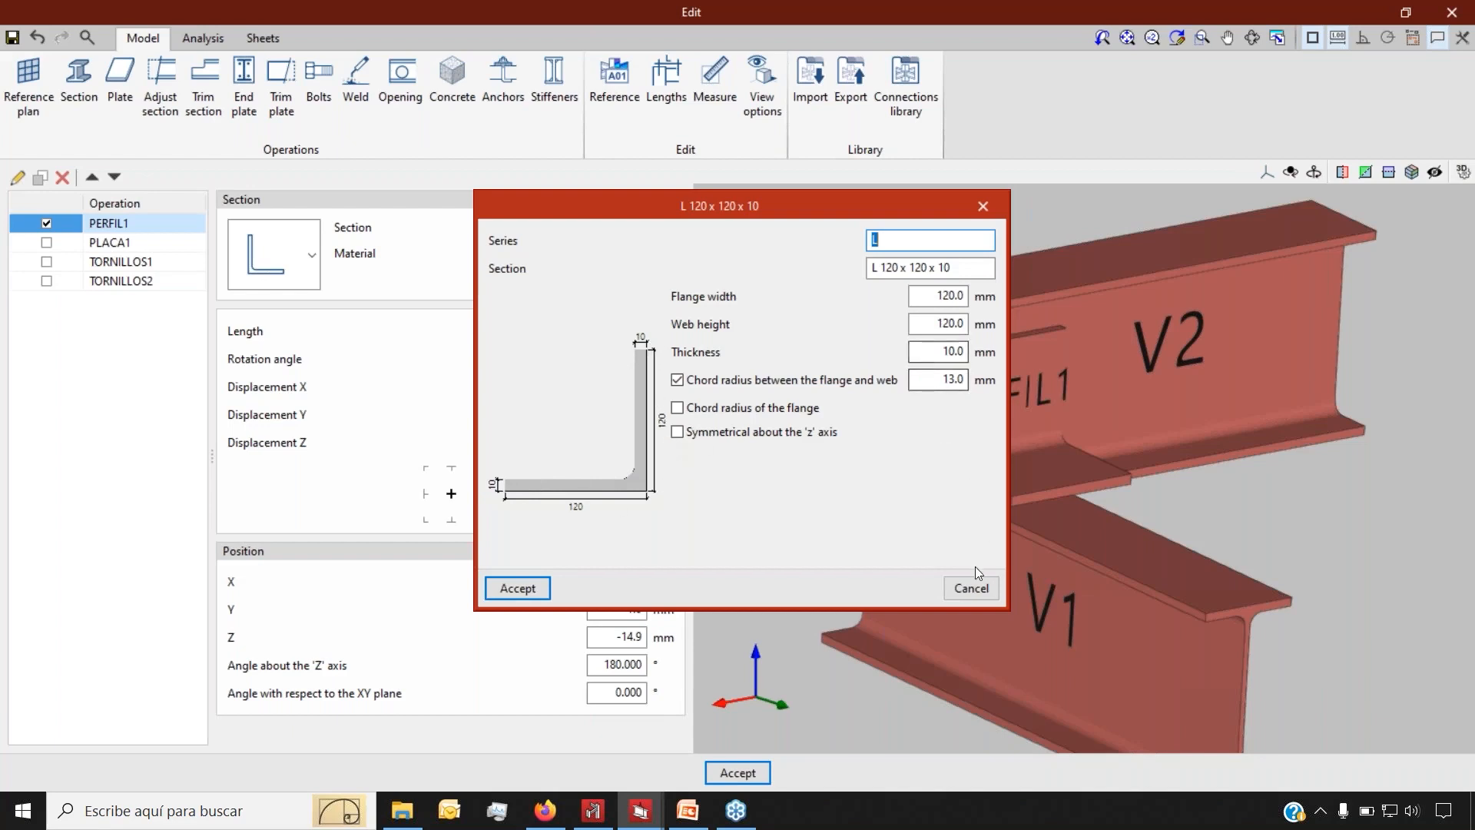
{"action": "left_click", "coordinate": [972, 588]}
{"action": "mouse_move", "coordinate": [1058, 426]}
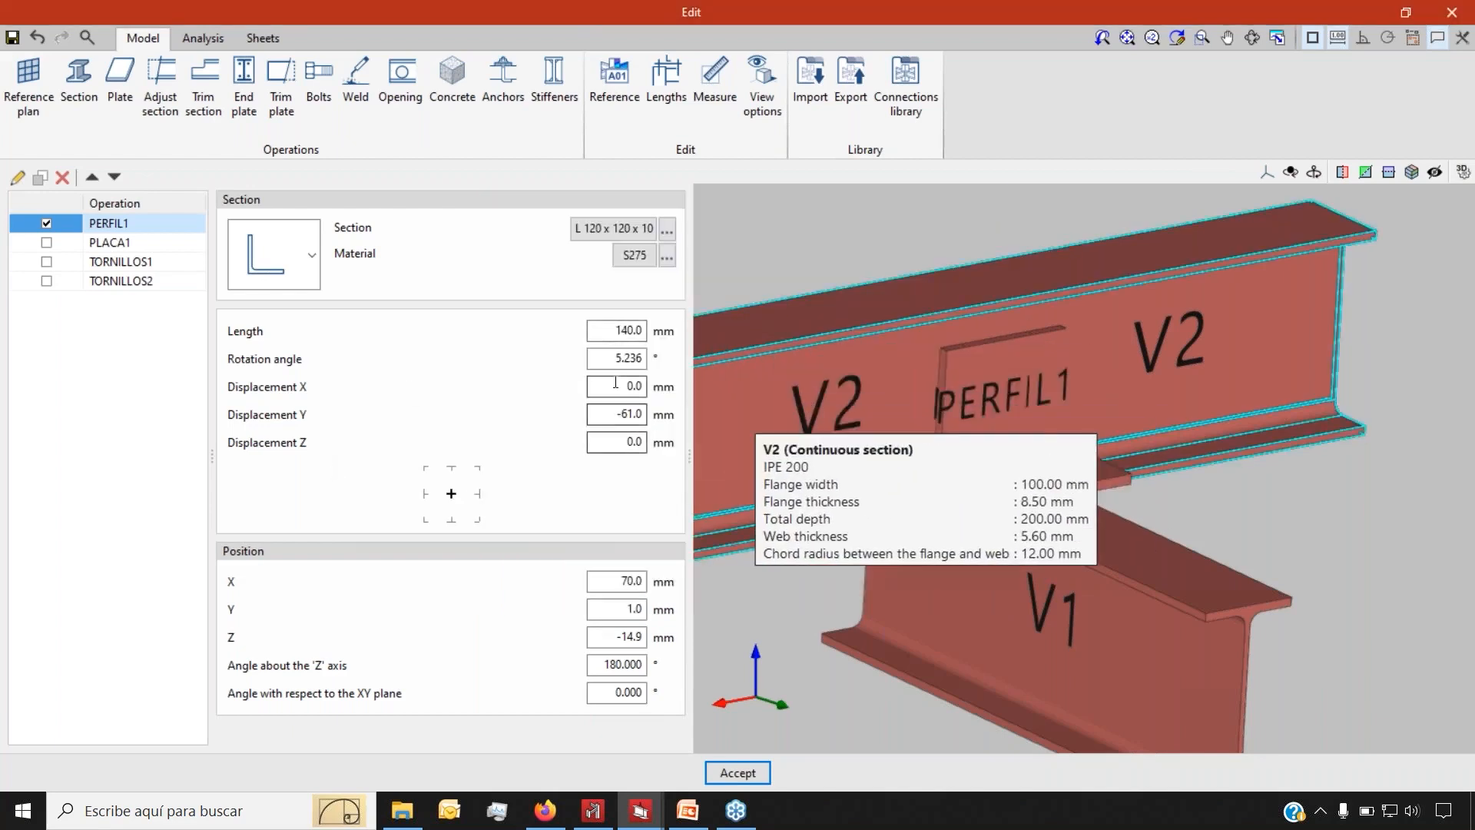
{"action": "mouse_move", "coordinate": [988, 398]}
Turn on the PLACA1 plate operation and review the steel grades available for it, leaving its material unchanged
{"action": "scroll", "coordinate": [988, 398], "scroll_direction": "up", "scroll_amount": 3}
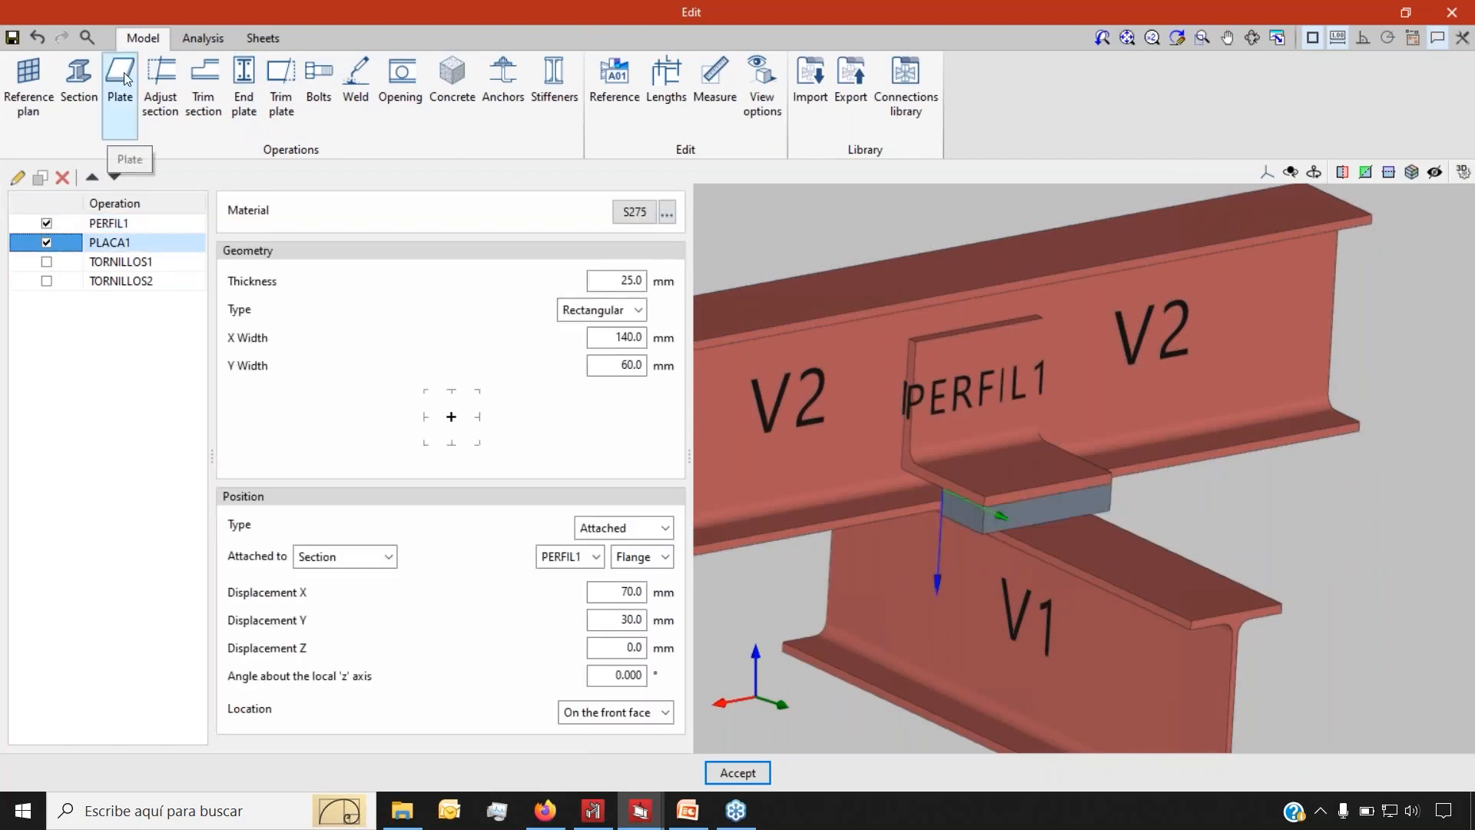
{"action": "left_click", "coordinate": [632, 215]}
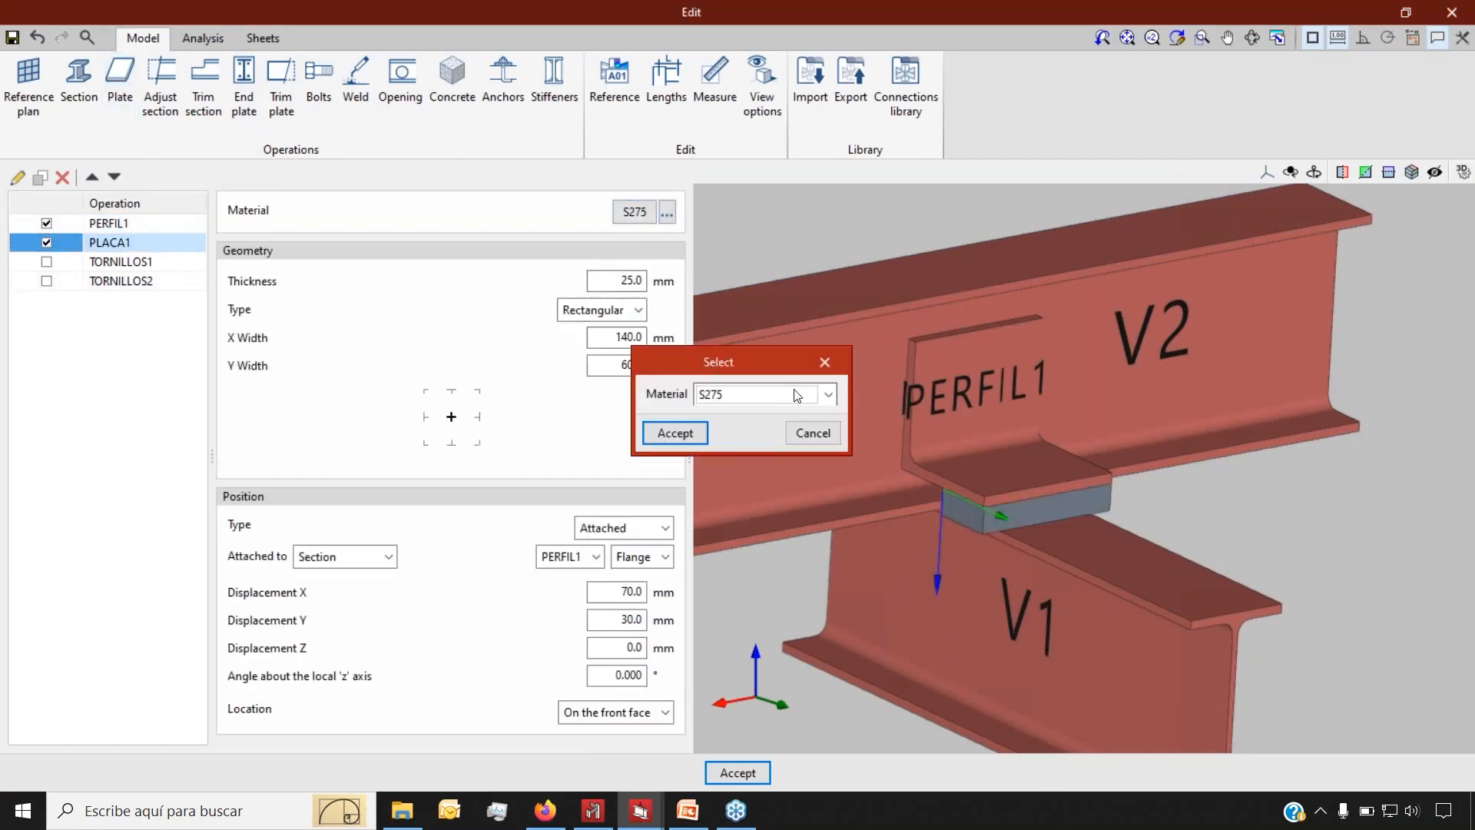
{"action": "left_click", "coordinate": [797, 394]}
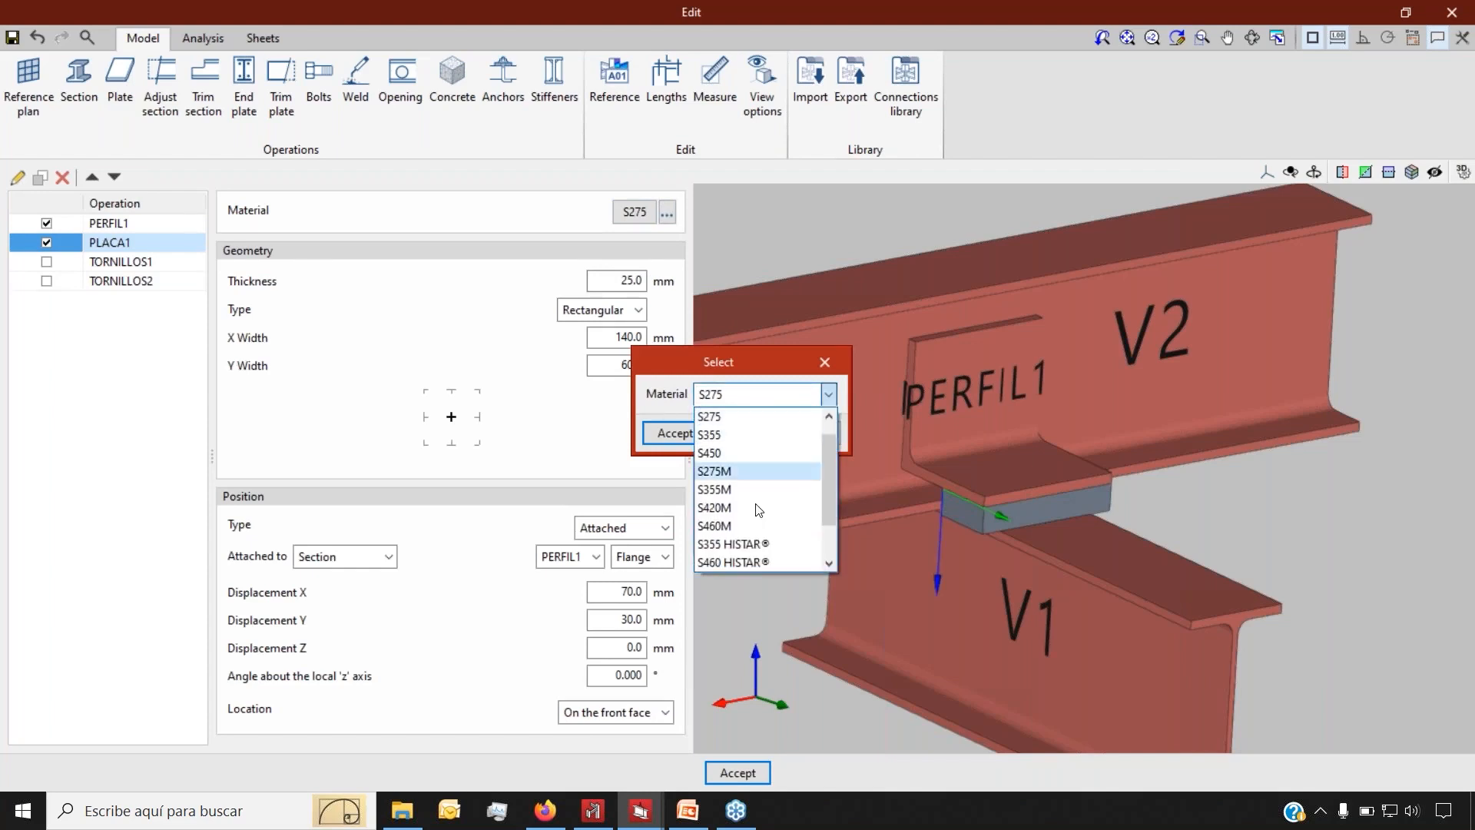
{"action": "scroll", "coordinate": [760, 492], "scroll_direction": "down", "scroll_amount": 1}
{"action": "scroll", "coordinate": [769, 531], "scroll_direction": "up", "scroll_amount": 2}
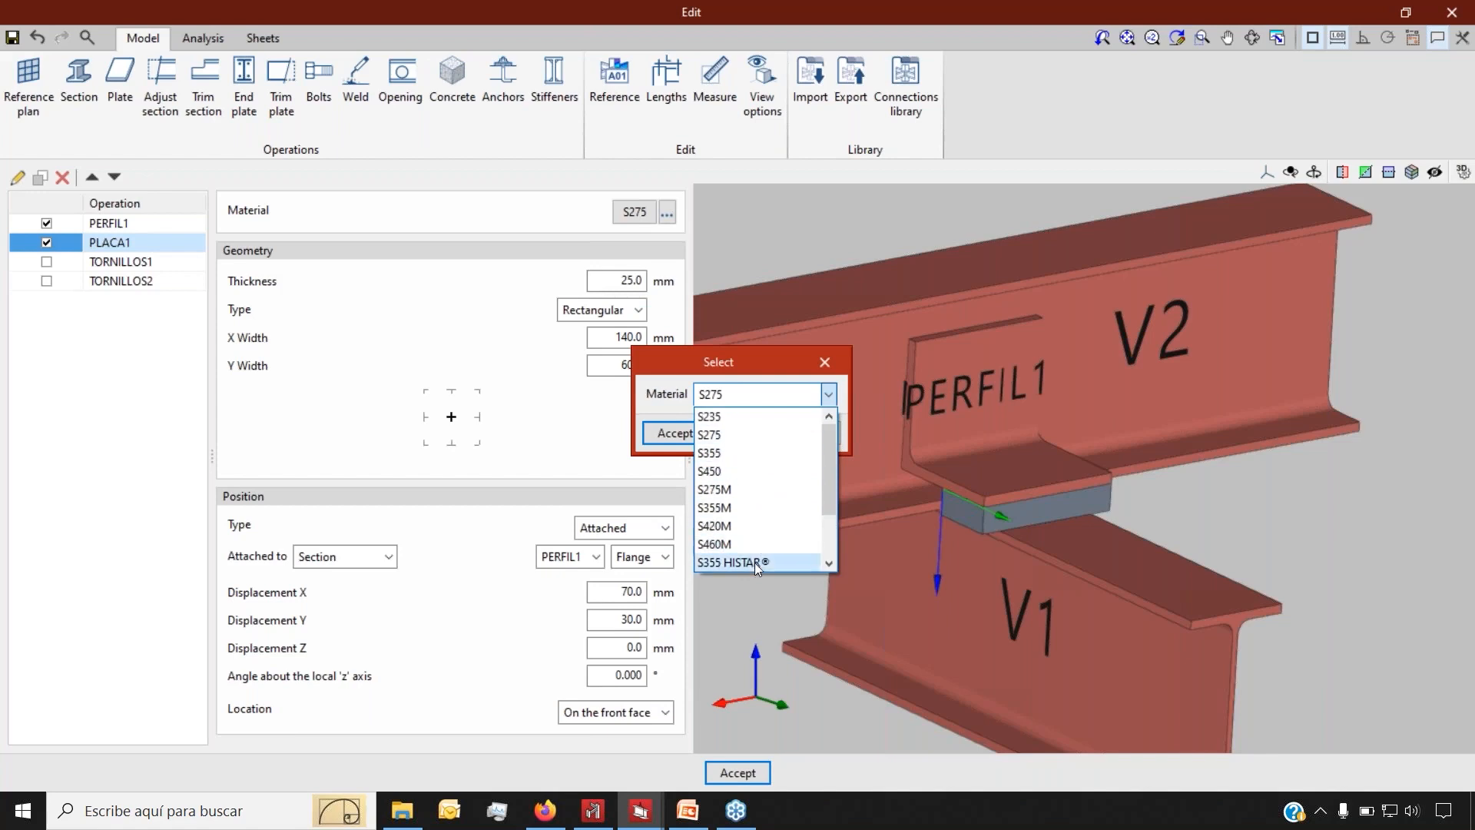
{"action": "left_click", "coordinate": [828, 360]}
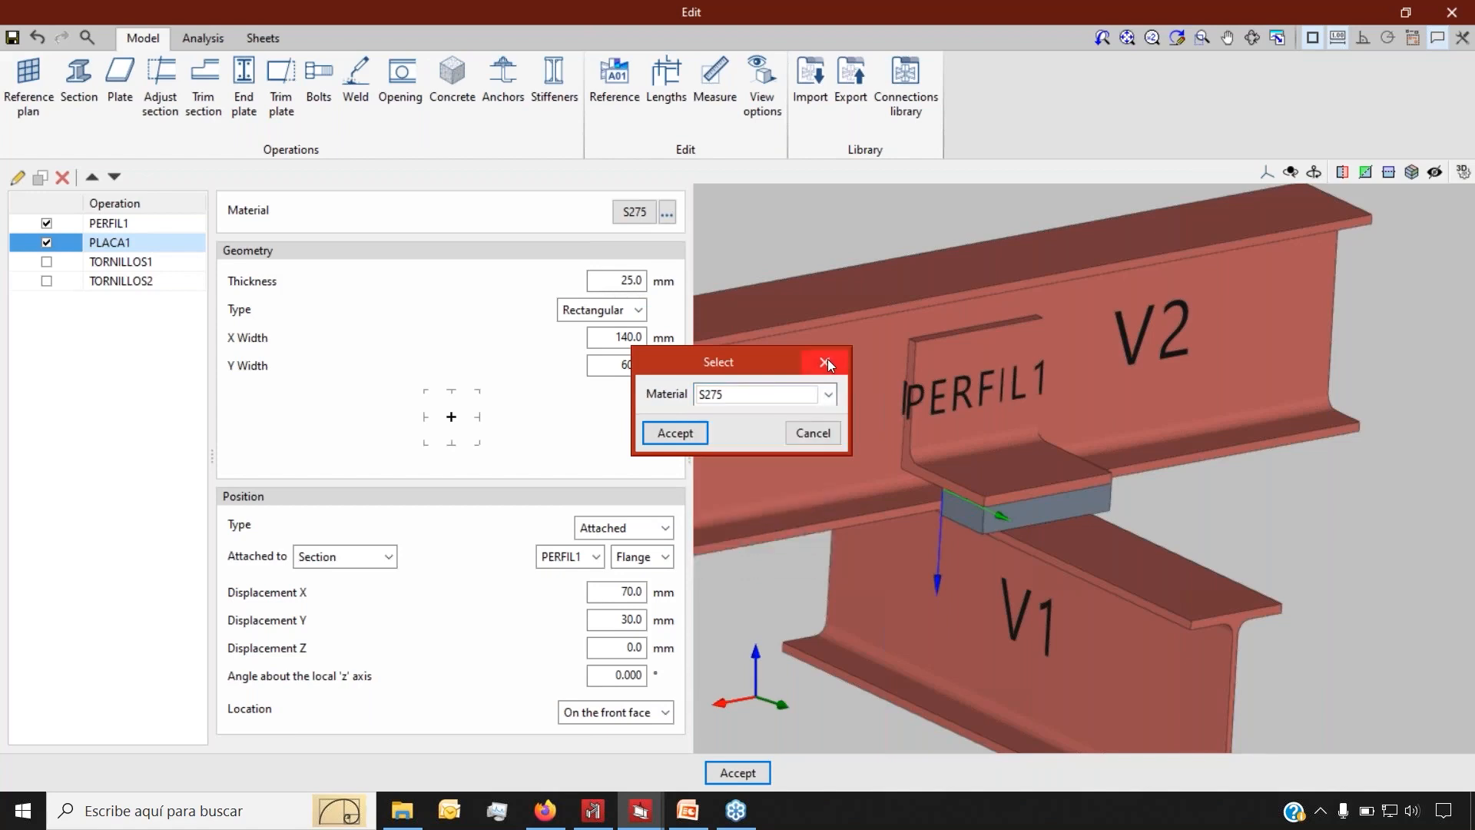
{"action": "left_click", "coordinate": [827, 361]}
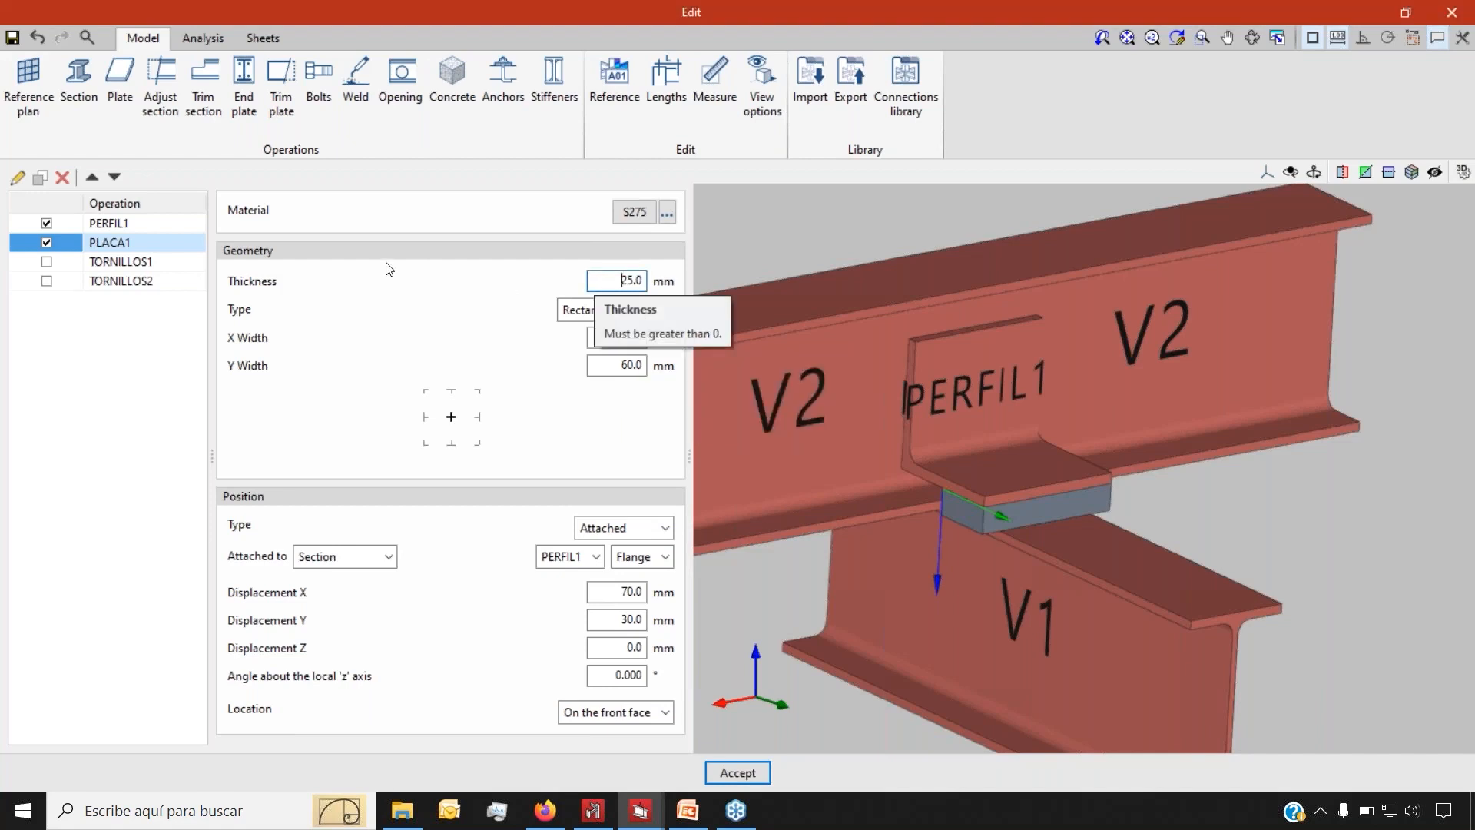
Set the thickness of the PLACA1 plate to 20 mm
{"action": "double_click", "coordinate": [631, 280]}
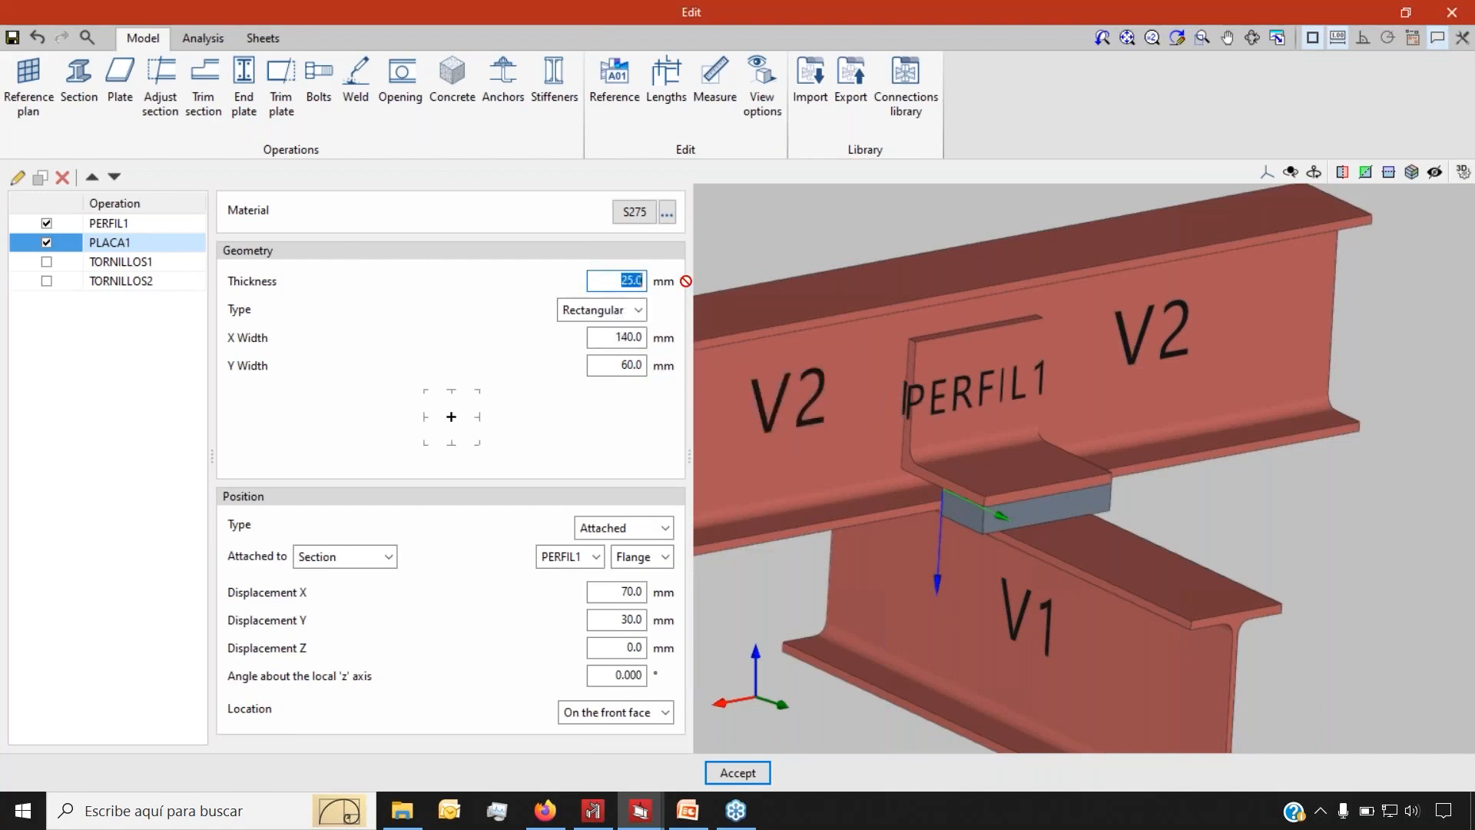
{"action": "type", "text": "20"}
{"action": "key", "text": "Tab"}
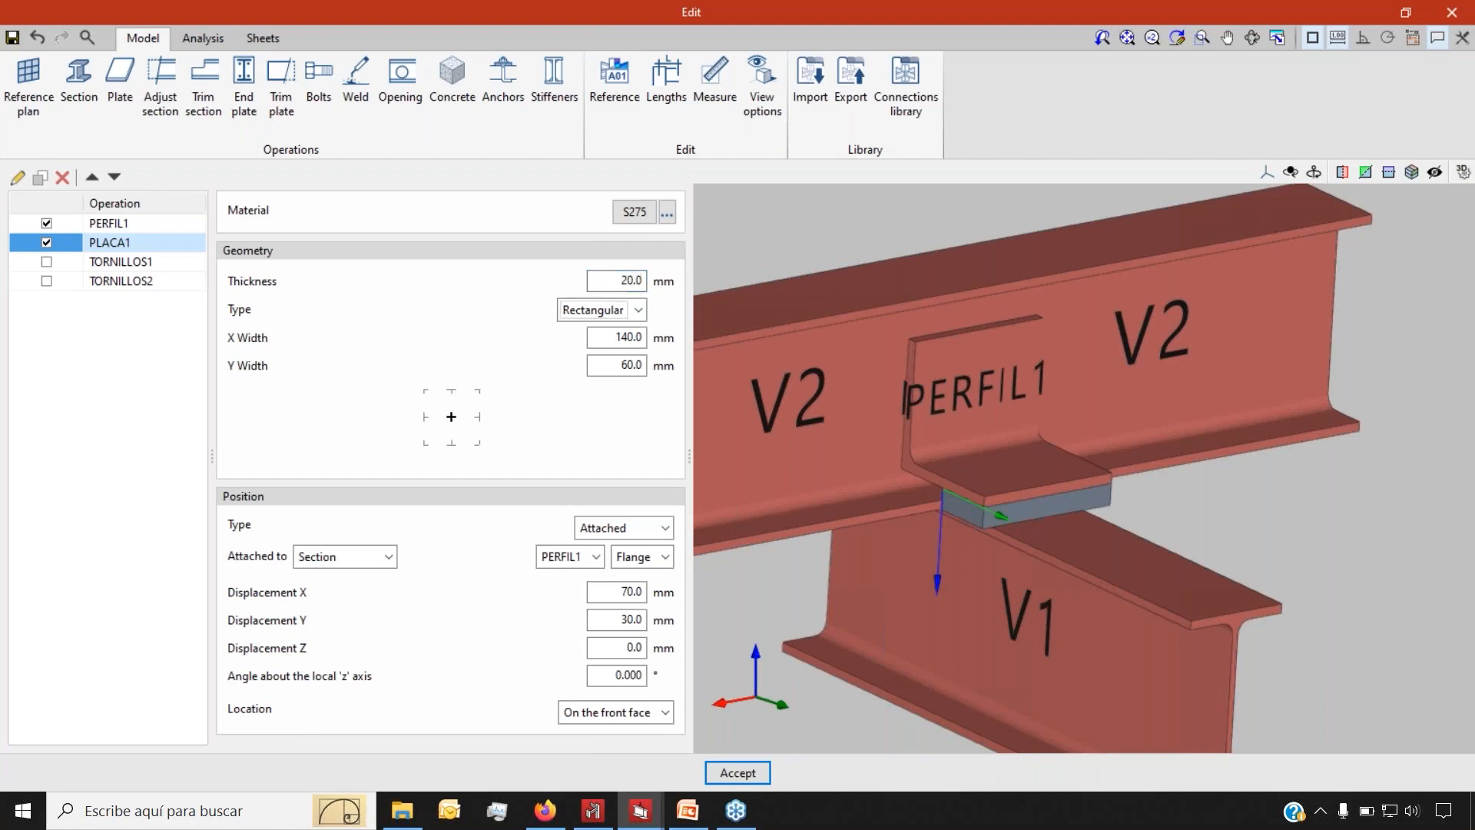
Try the Connection and Perpendicular position types for the PLACA1 plate, then return it to Attached
{"action": "left_click", "coordinate": [636, 529]}
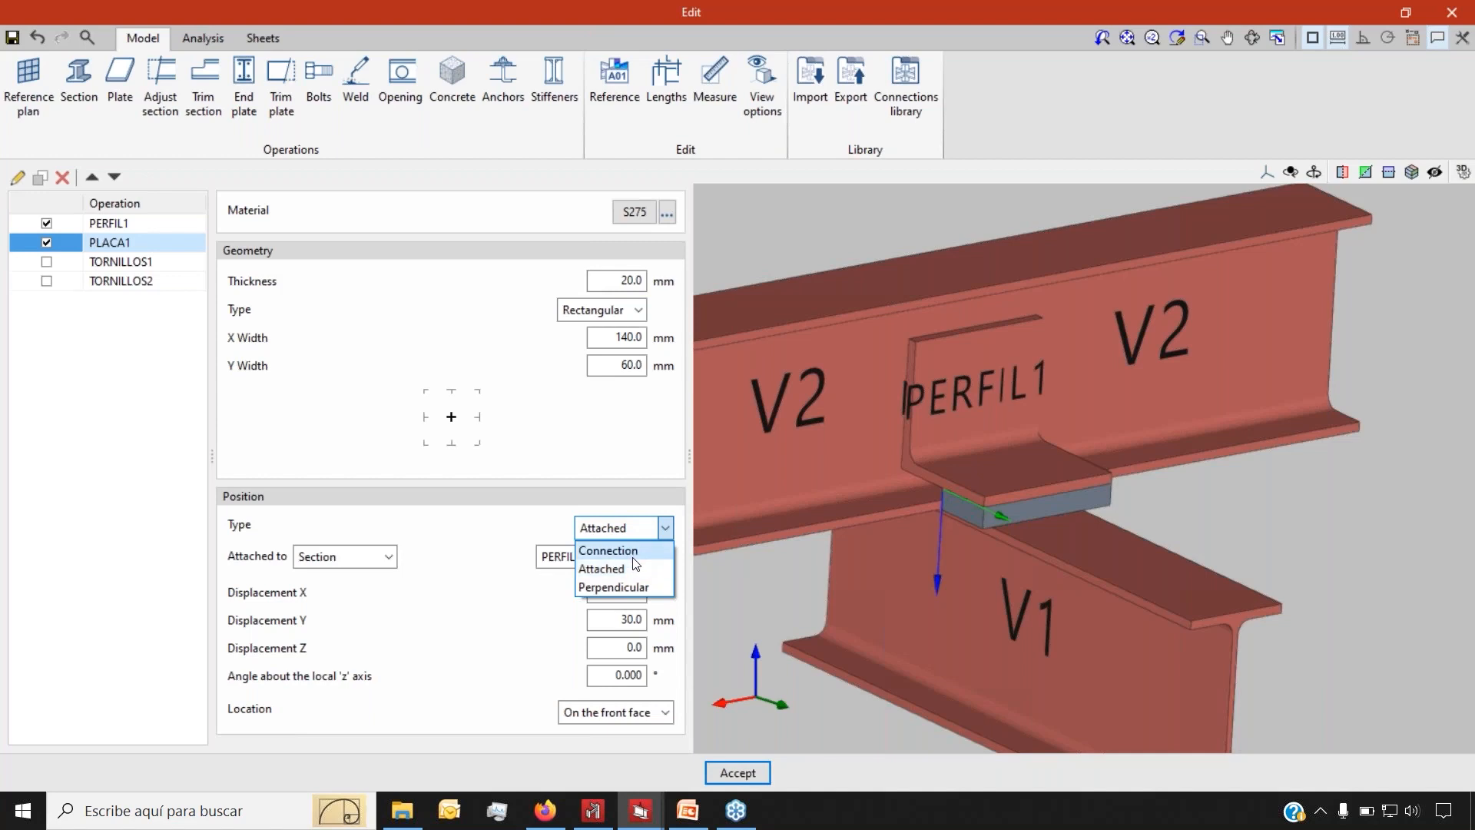
{"action": "left_click", "coordinate": [632, 552]}
{"action": "left_click", "coordinate": [651, 505]}
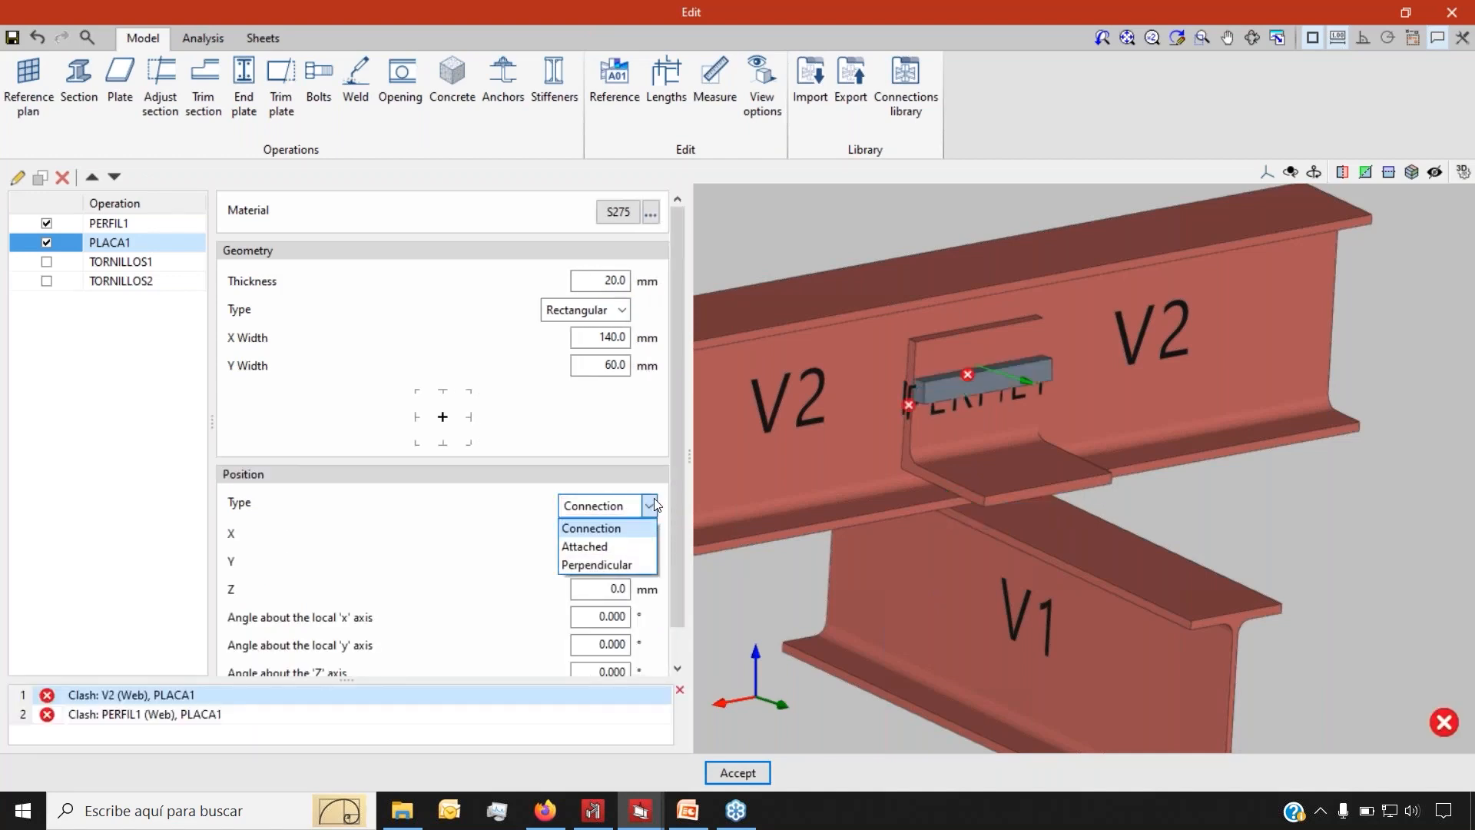
{"action": "left_click", "coordinate": [619, 566]}
{"action": "left_click", "coordinate": [649, 506]}
{"action": "left_click", "coordinate": [628, 547]}
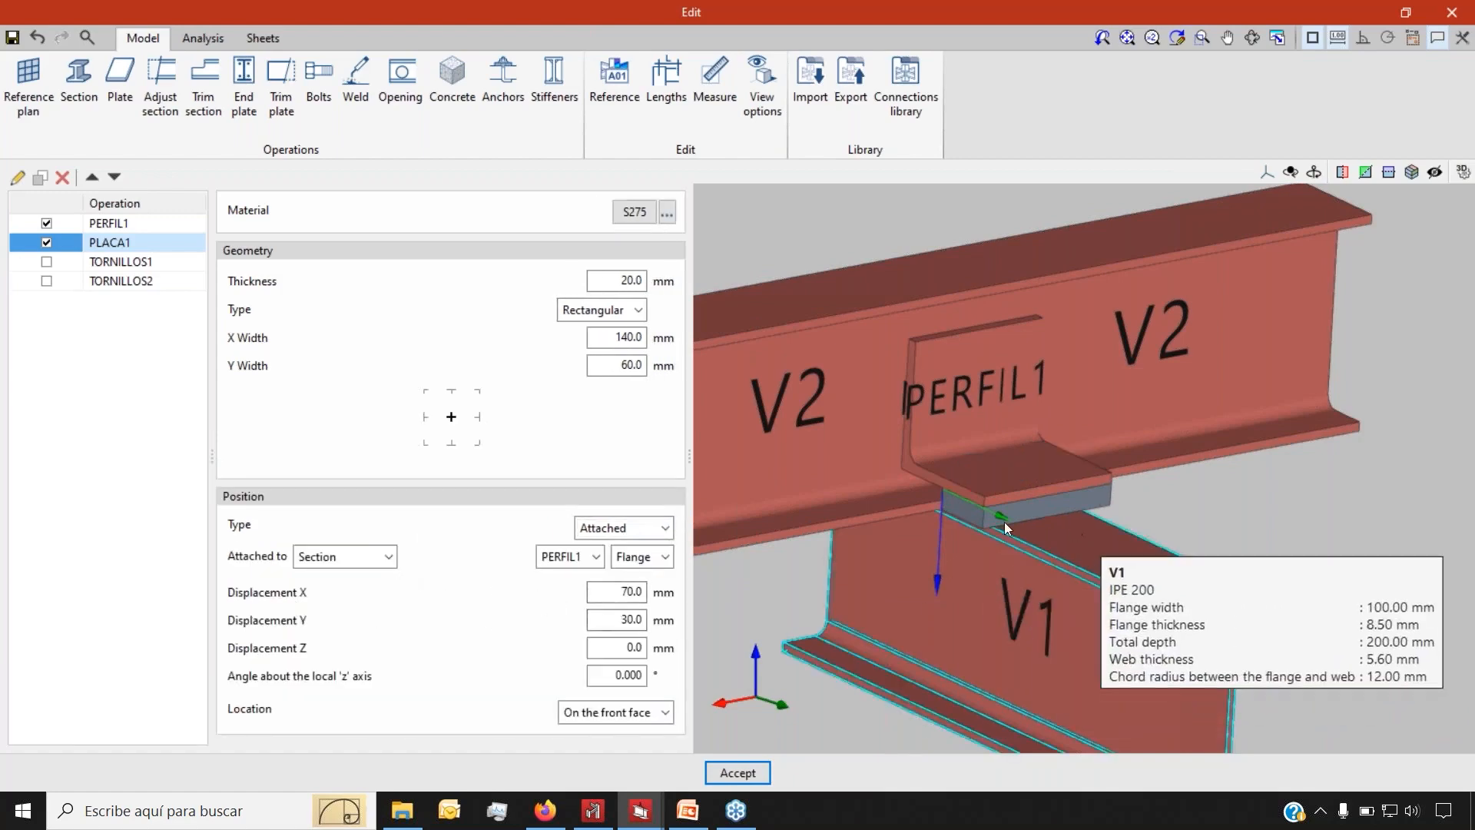
Set the thickness of the PLACA1 plate under the angle's flange to 25 mm
{"action": "scroll", "coordinate": [970, 522], "scroll_direction": "up", "scroll_amount": 6}
{"action": "middle_click_drag", "start_coordinate": [945, 496], "coordinate": [960, 435], "text": "shift"}
{"action": "scroll", "coordinate": [896, 638], "scroll_direction": "down", "scroll_amount": 5}
{"action": "middle_click_drag", "start_coordinate": [952, 536], "coordinate": [849, 550], "text": "shift"}
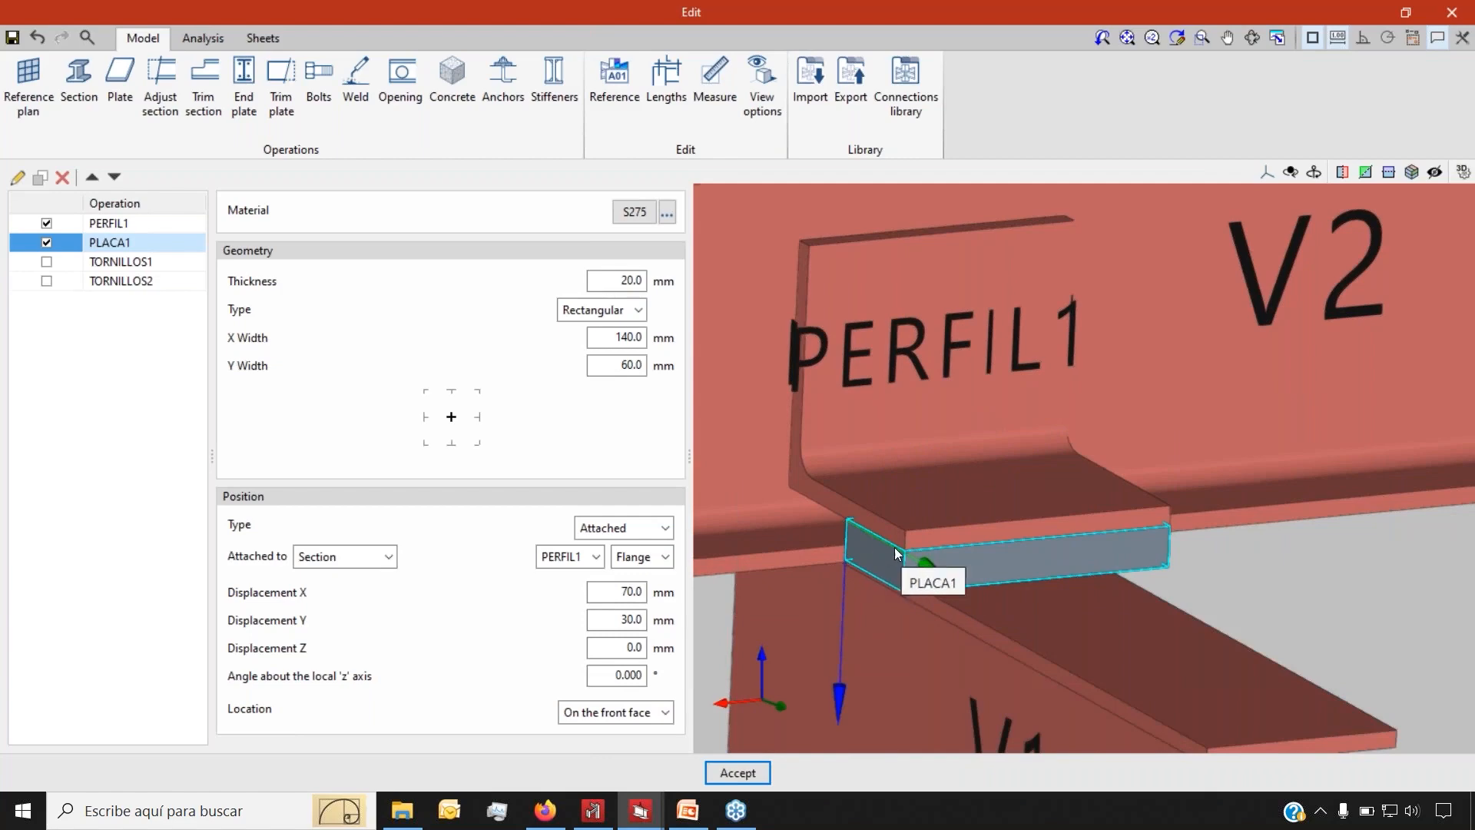
{"action": "scroll", "coordinate": [883, 547], "scroll_direction": "down", "scroll_amount": 3}
{"action": "right_click_drag", "start_coordinate": [866, 560], "coordinate": [942, 338]}
{"action": "left_click", "coordinate": [608, 279]}
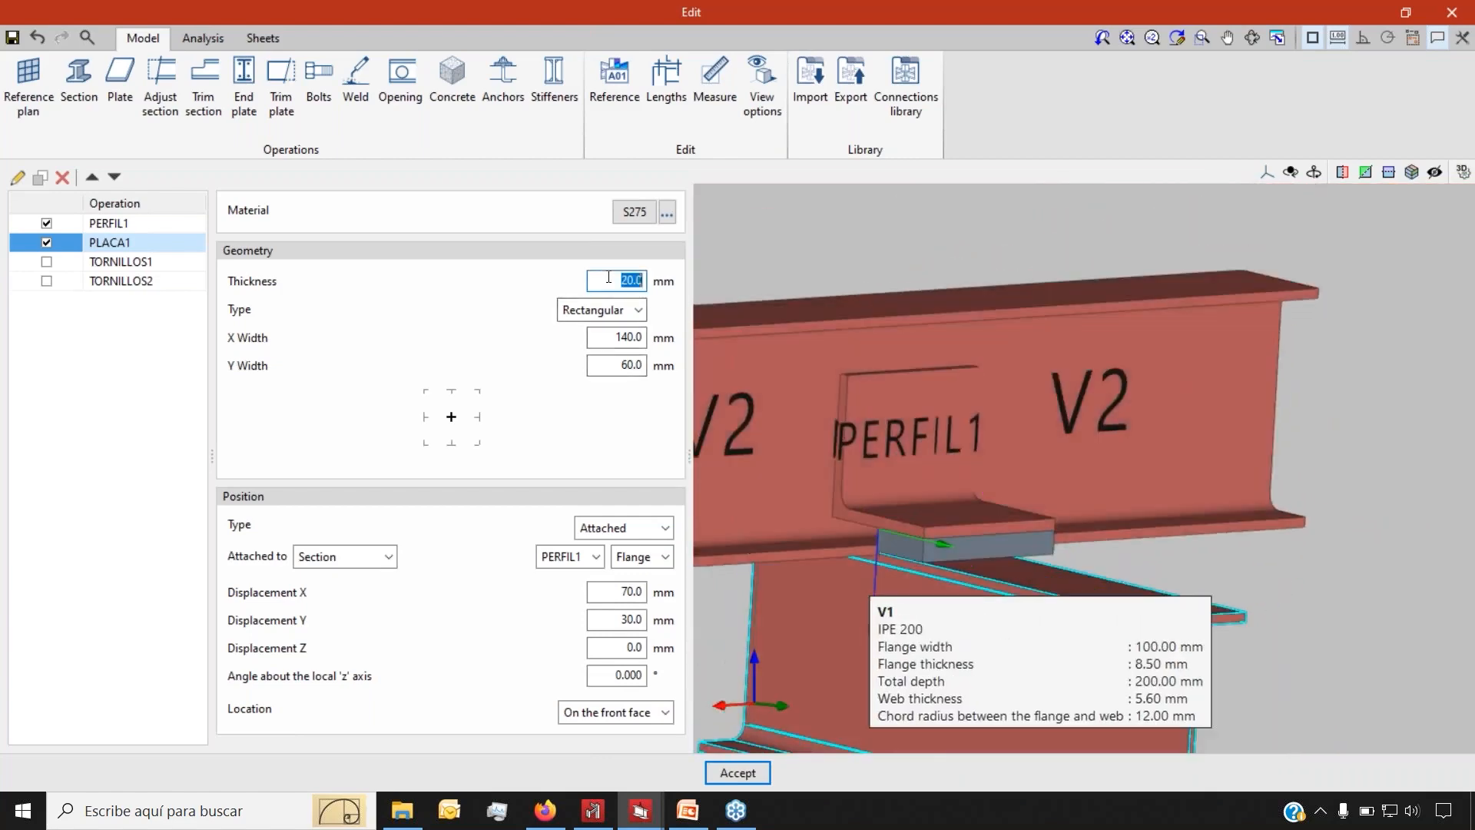
{"action": "type", "text": "25"}
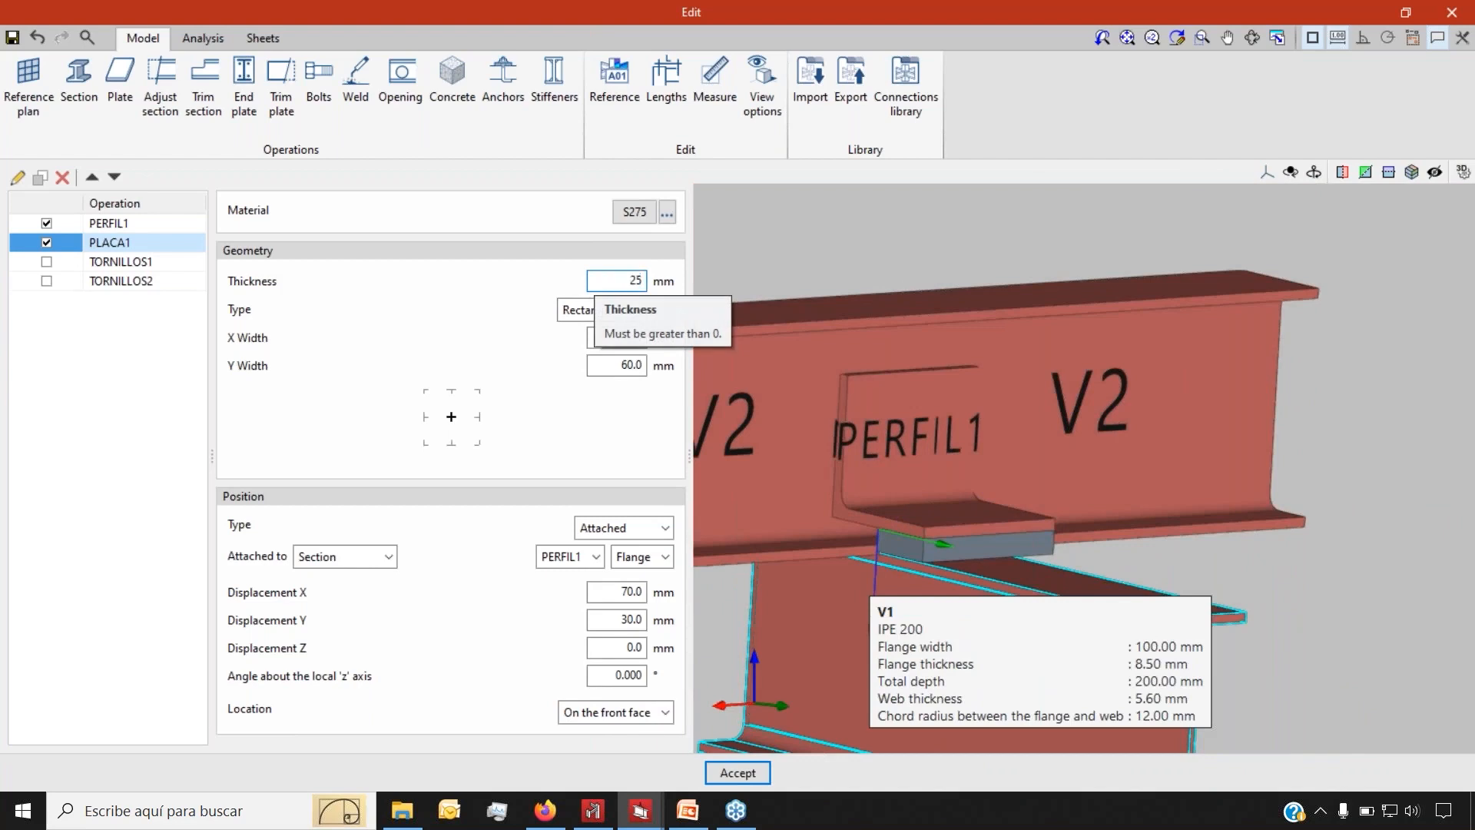
{"action": "key", "text": "Tab"}
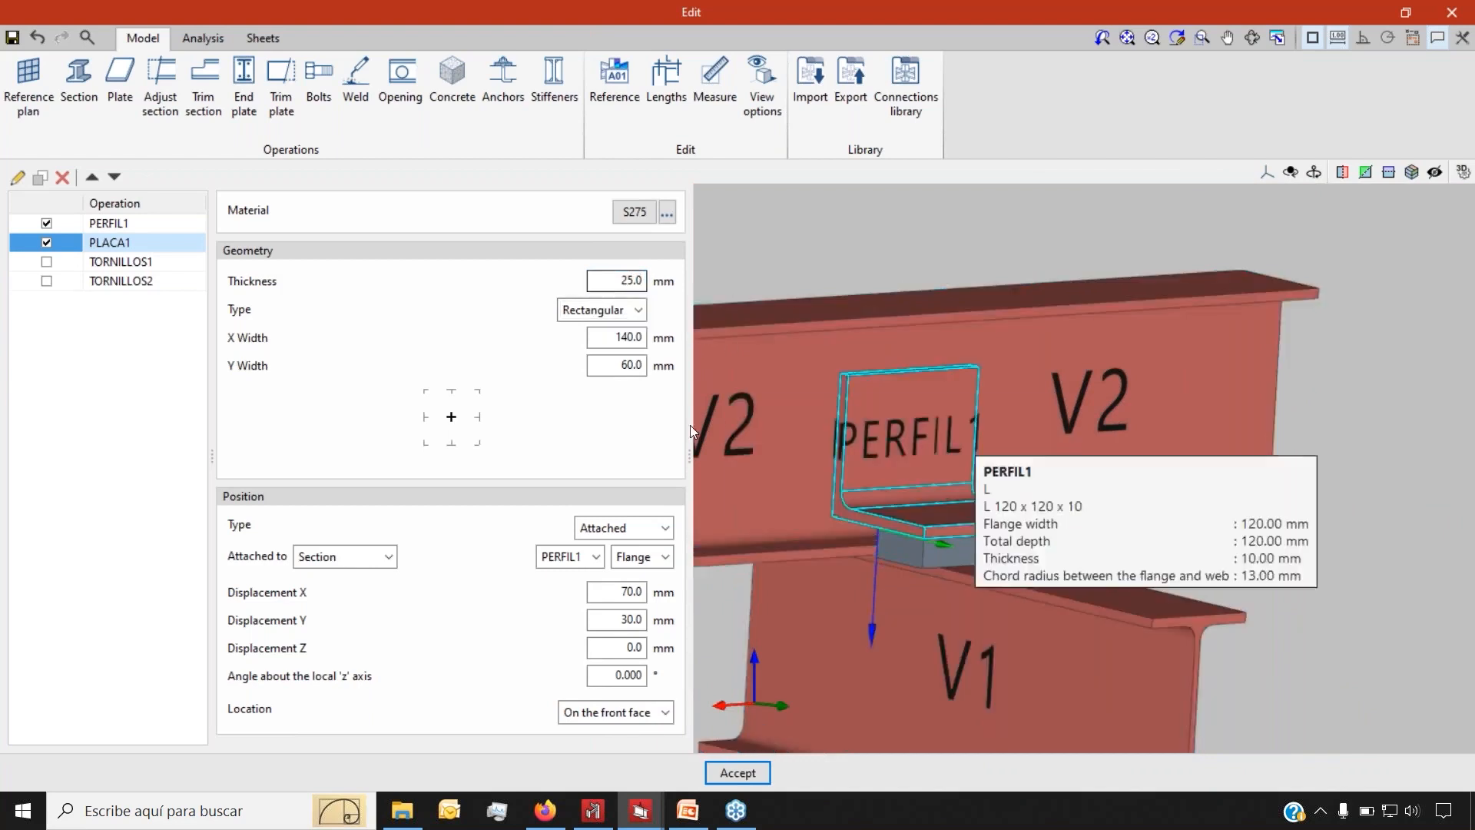
Turn on the TORNILLOS1 bolt operation, adding a third bolt to its list and deleting it again
{"action": "left_click", "coordinate": [48, 261]}
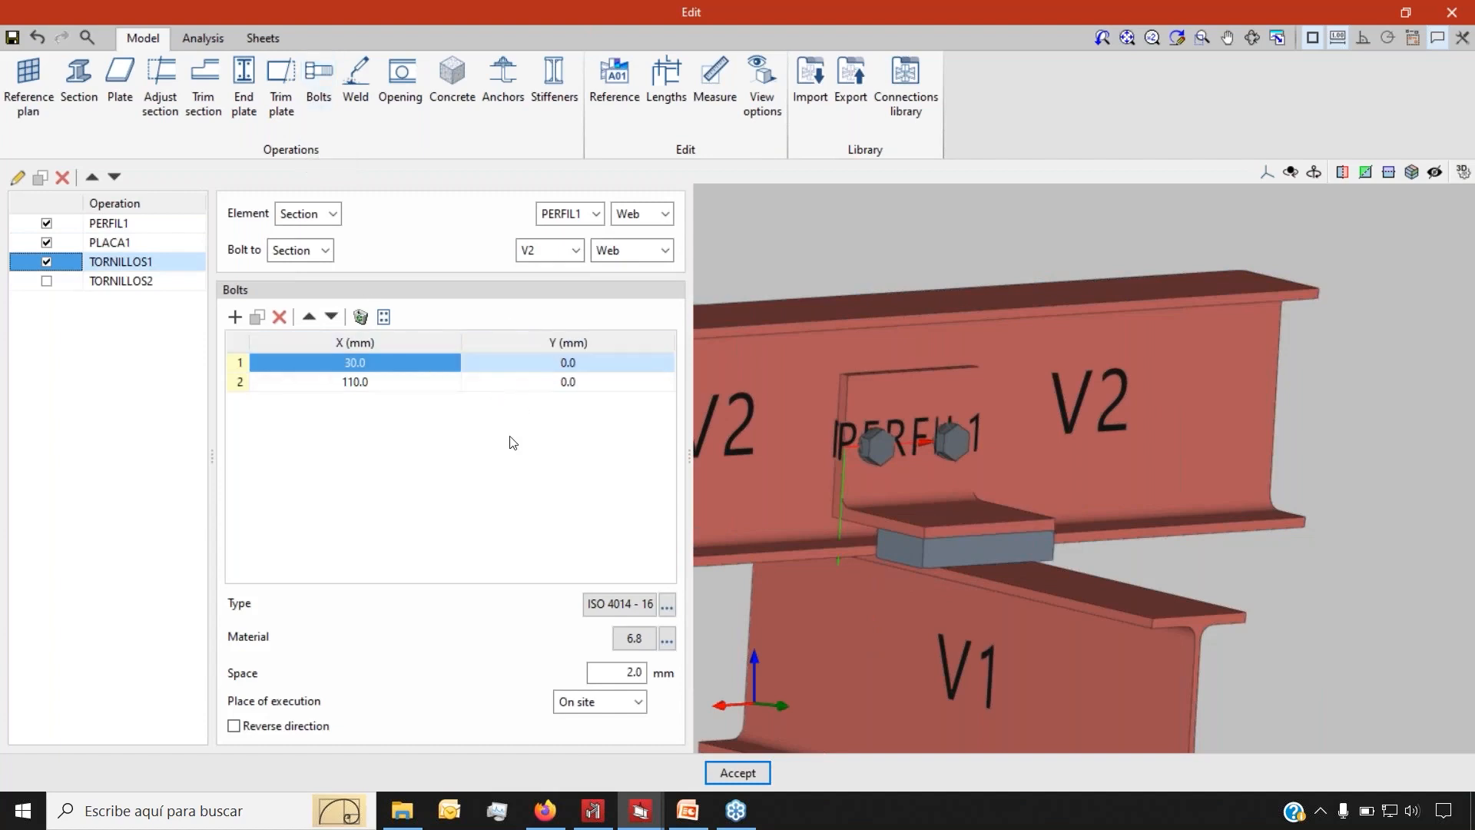
{"action": "left_click", "coordinate": [234, 317]}
{"action": "left_click", "coordinate": [277, 316]}
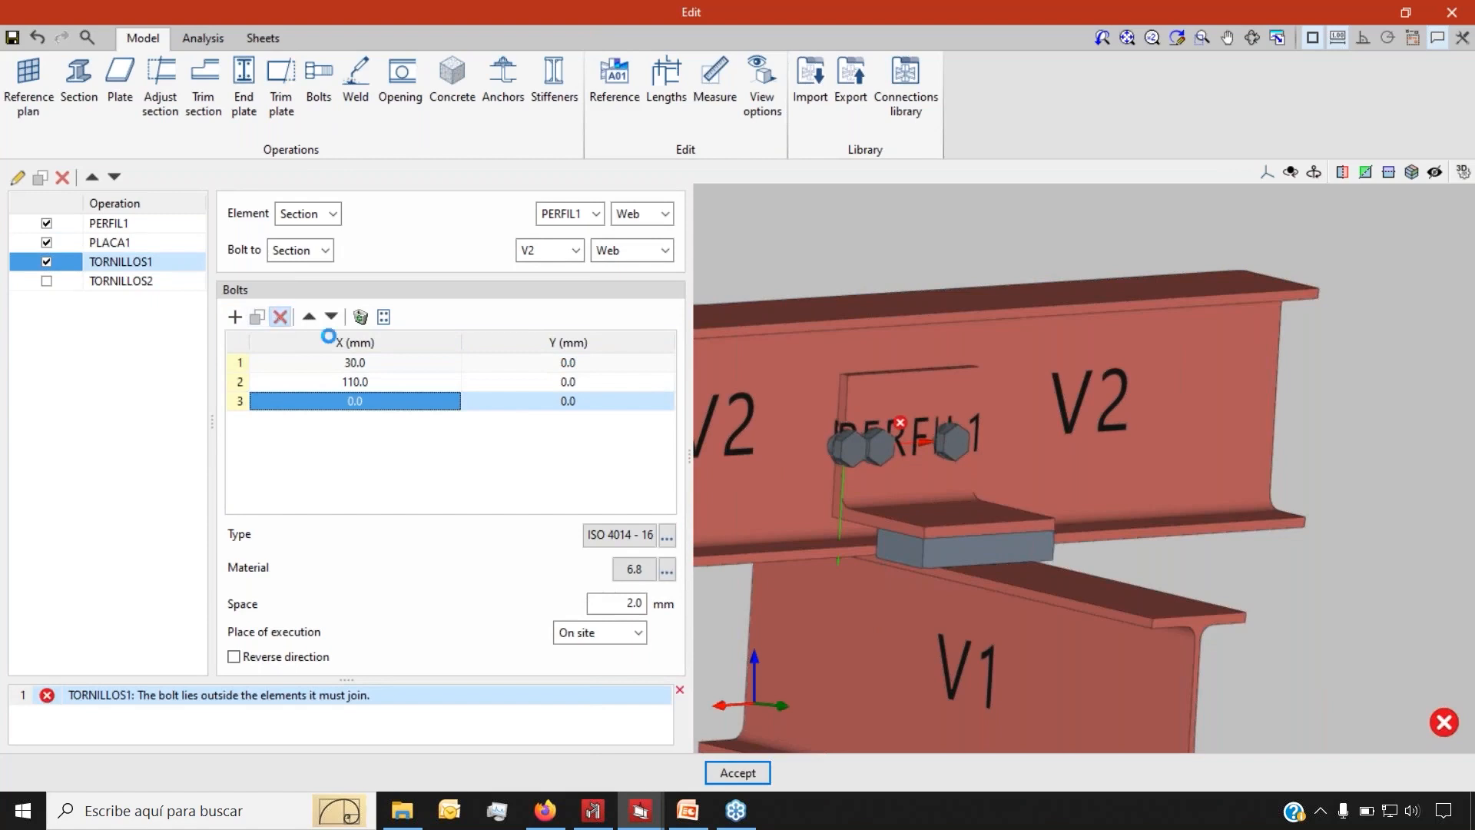
Review the row, column and spacing settings for generating the TORNILLOS1 bolts, closing them without changes
{"action": "left_click", "coordinate": [383, 317]}
{"action": "left_click_drag", "start_coordinate": [730, 224], "coordinate": [473, 229]}
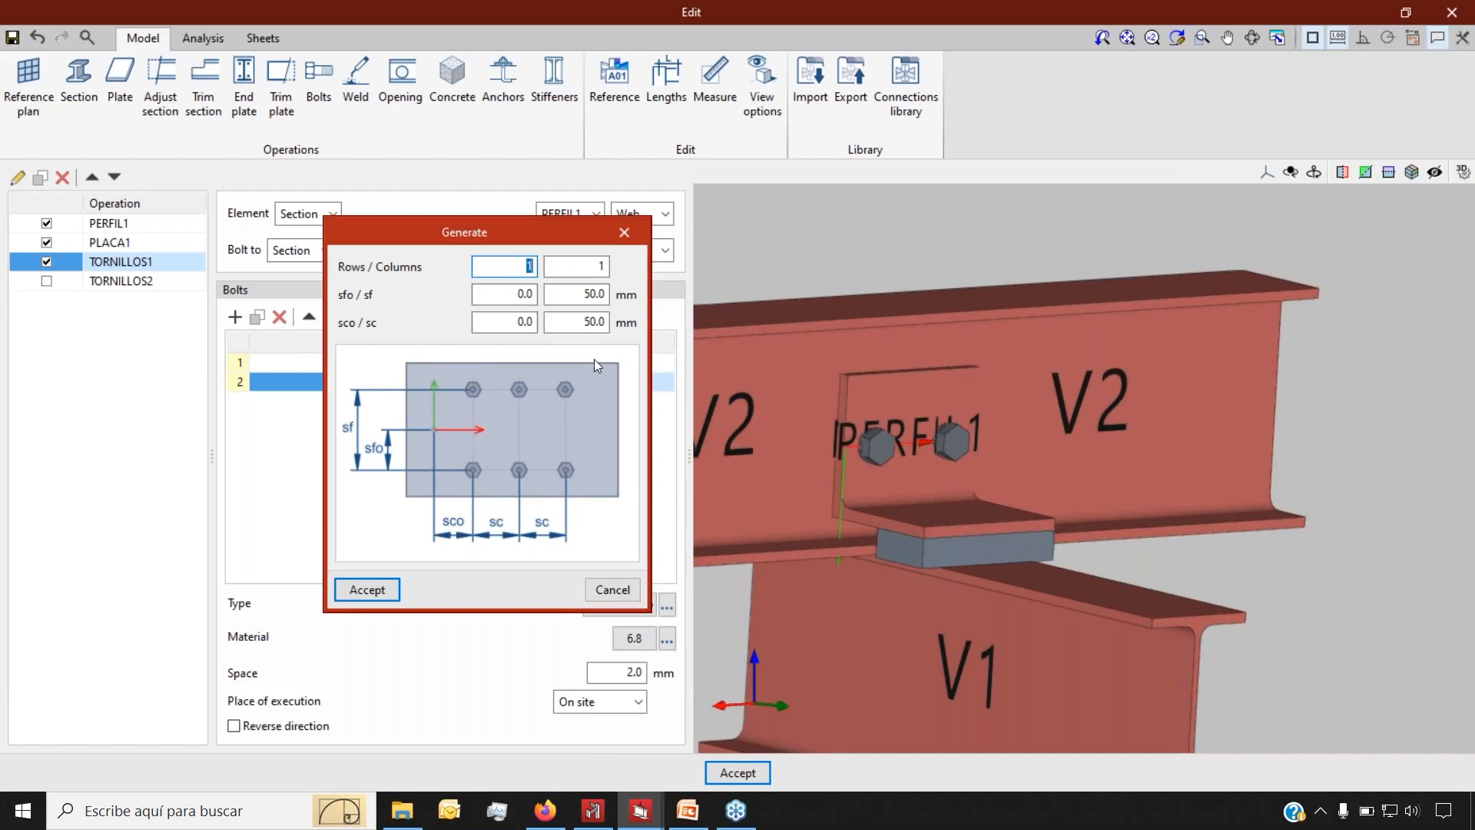
{"action": "left_click", "coordinate": [622, 230]}
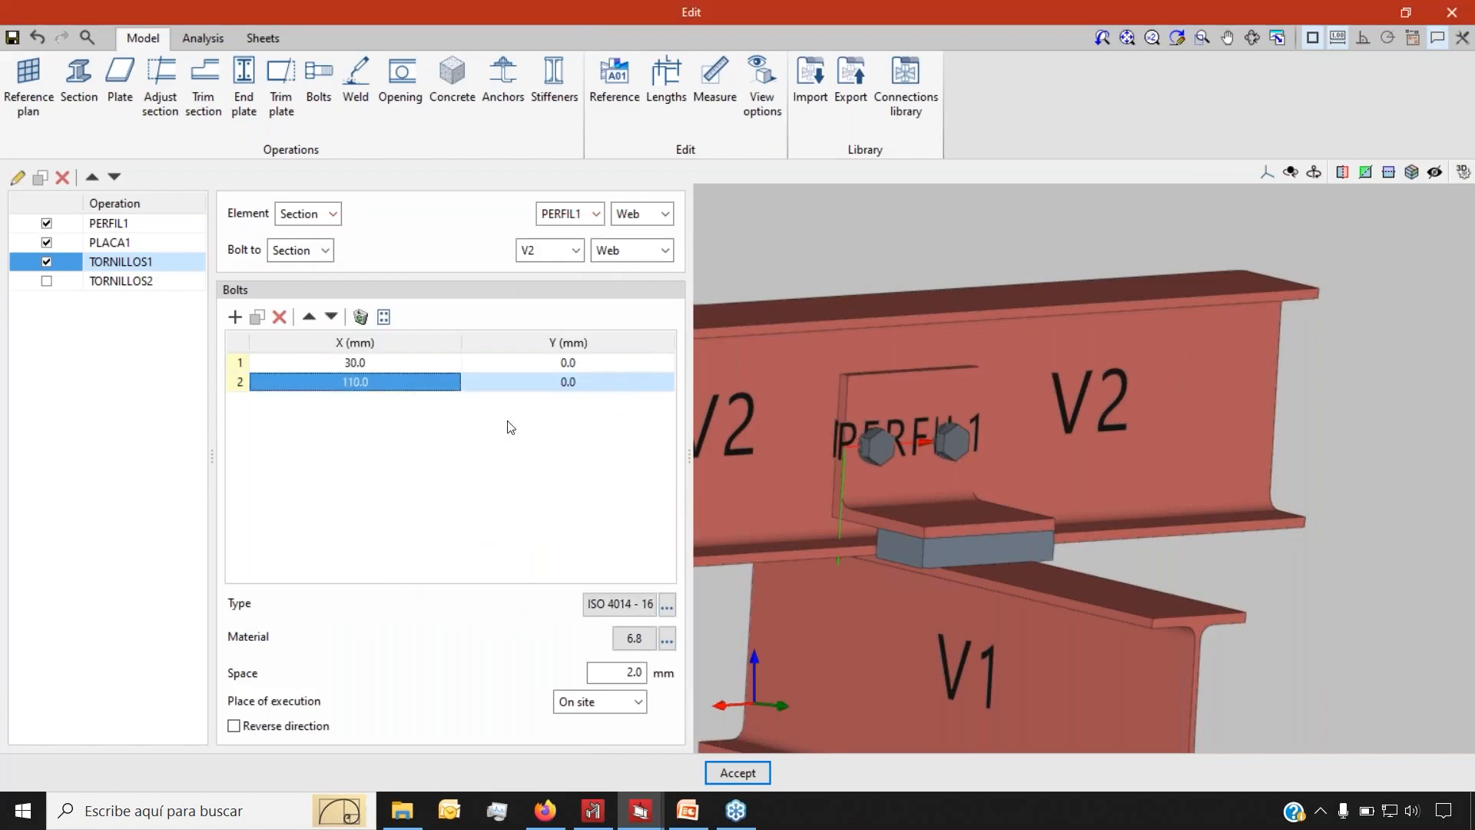
Review the ISO 4014 - 16 bolt, nut and washer properties and the available bolt material grades for TORNILLOS1, changing nothing
{"action": "double_click", "coordinate": [636, 611]}
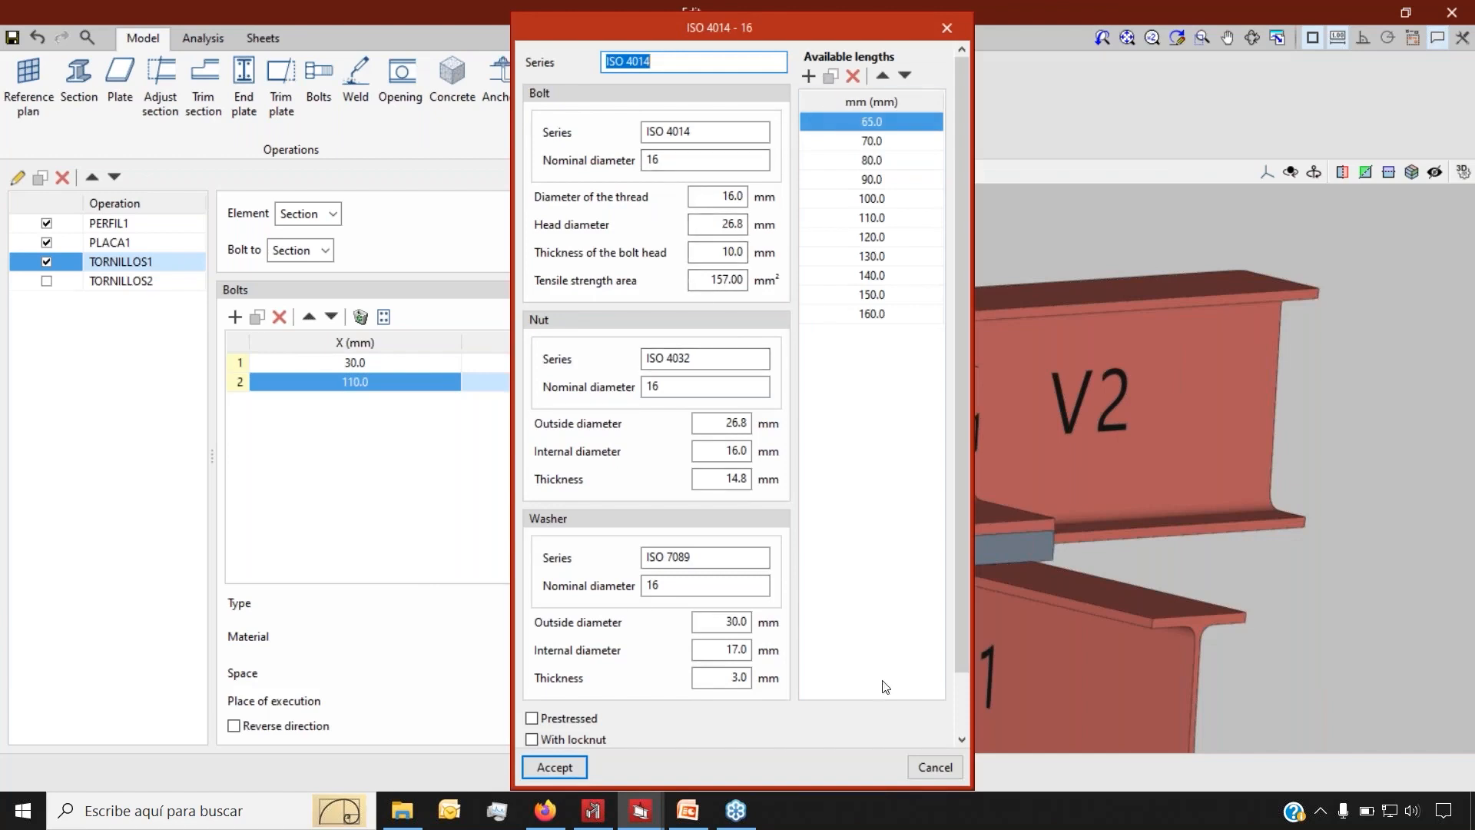
{"action": "left_click", "coordinate": [931, 764]}
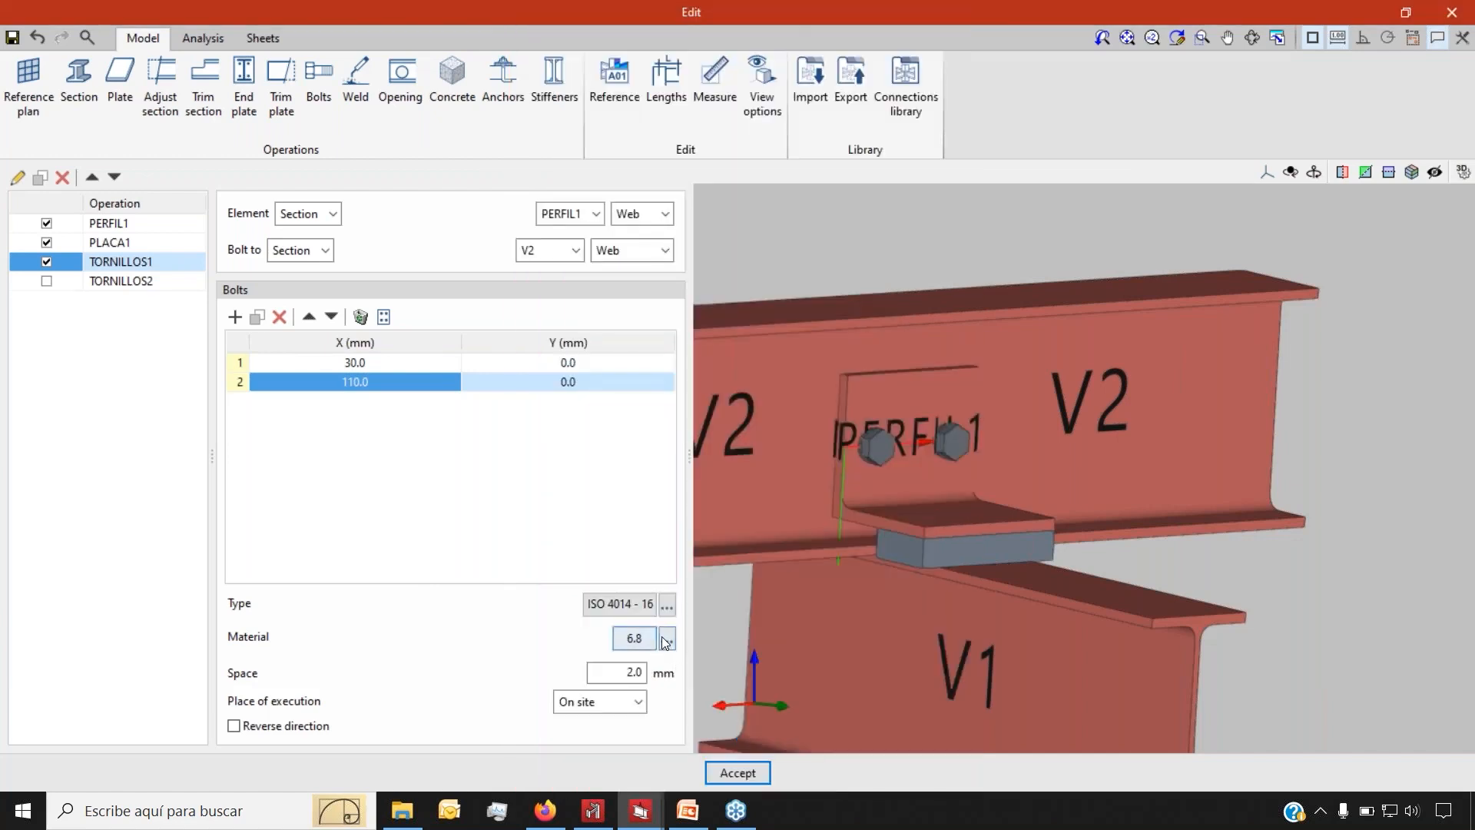
{"action": "left_click", "coordinate": [666, 639]}
{"action": "left_click", "coordinate": [748, 393]}
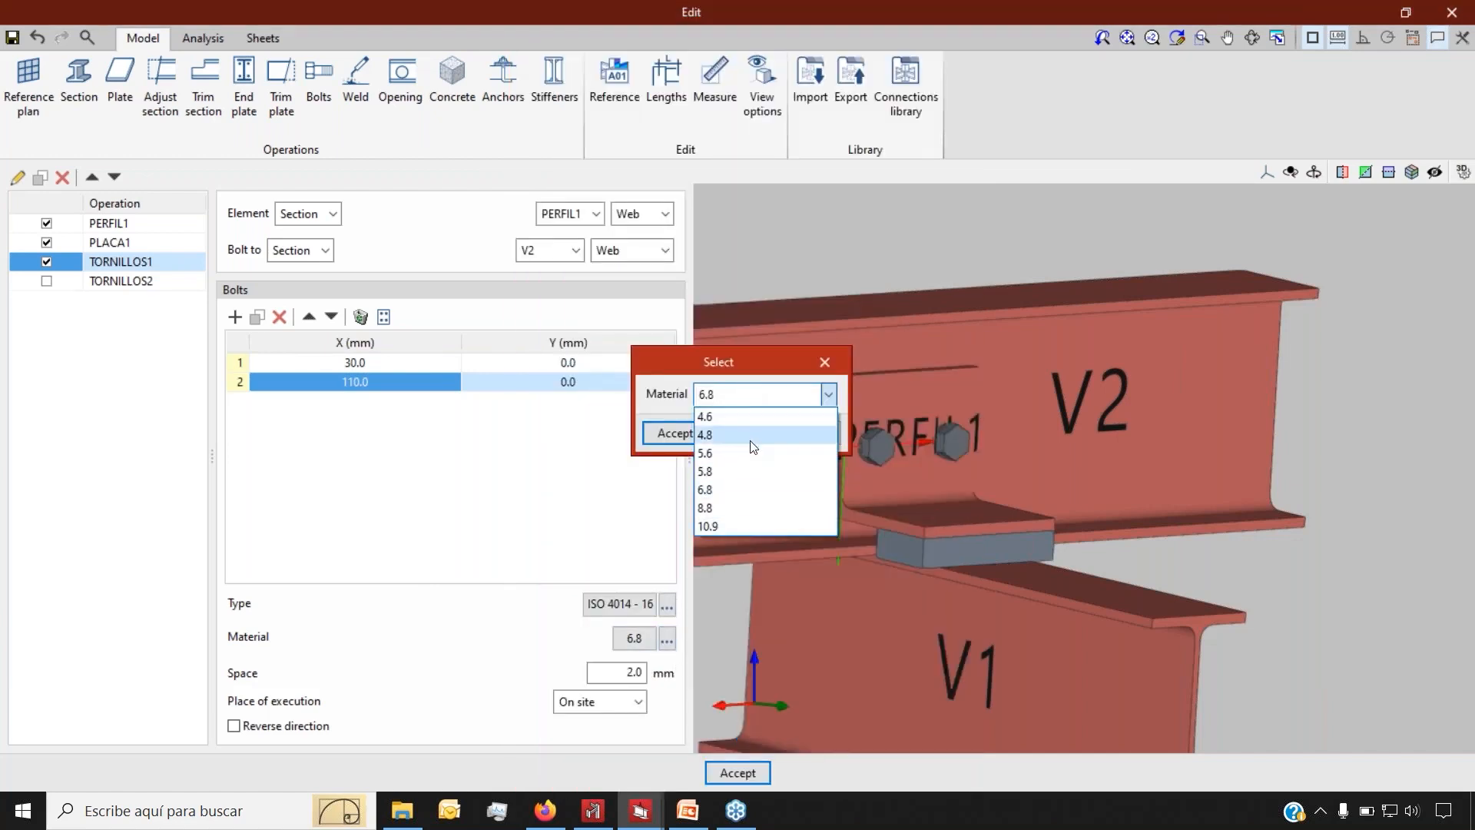
{"action": "left_click", "coordinate": [776, 391]}
{"action": "left_click", "coordinate": [823, 361]}
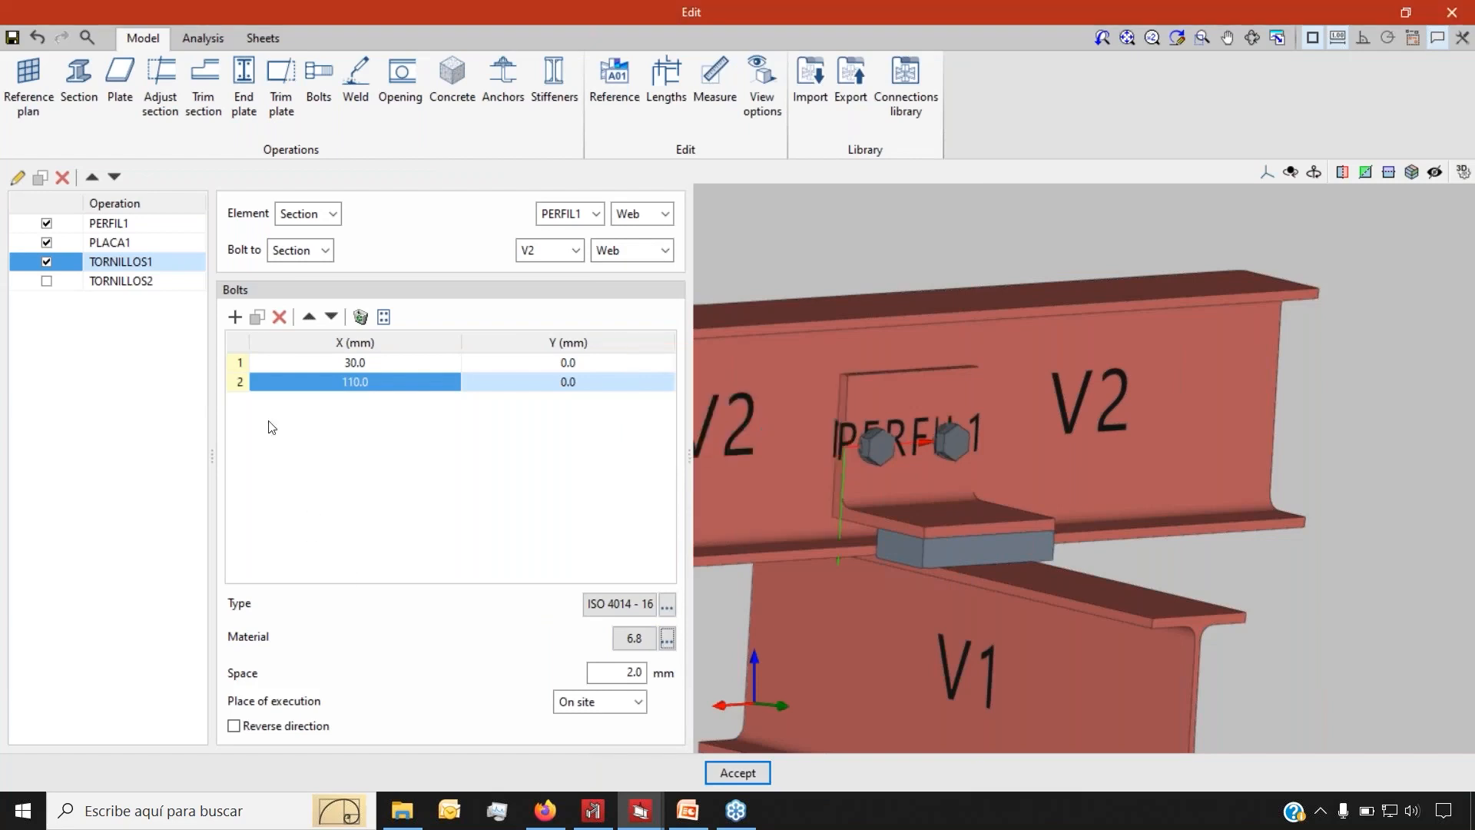
Turn on the TORNILLOS2 bolt operation, which bolts the PERFIL1 flange to the top flange of V1
{"action": "scroll", "coordinate": [799, 538], "scroll_direction": "down", "scroll_amount": 3}
{"action": "middle_click_drag", "start_coordinate": [860, 454], "coordinate": [958, 581], "text": "shift"}
{"action": "scroll", "coordinate": [958, 582], "scroll_direction": "up", "scroll_amount": 3}
{"action": "left_click", "coordinate": [46, 281]}
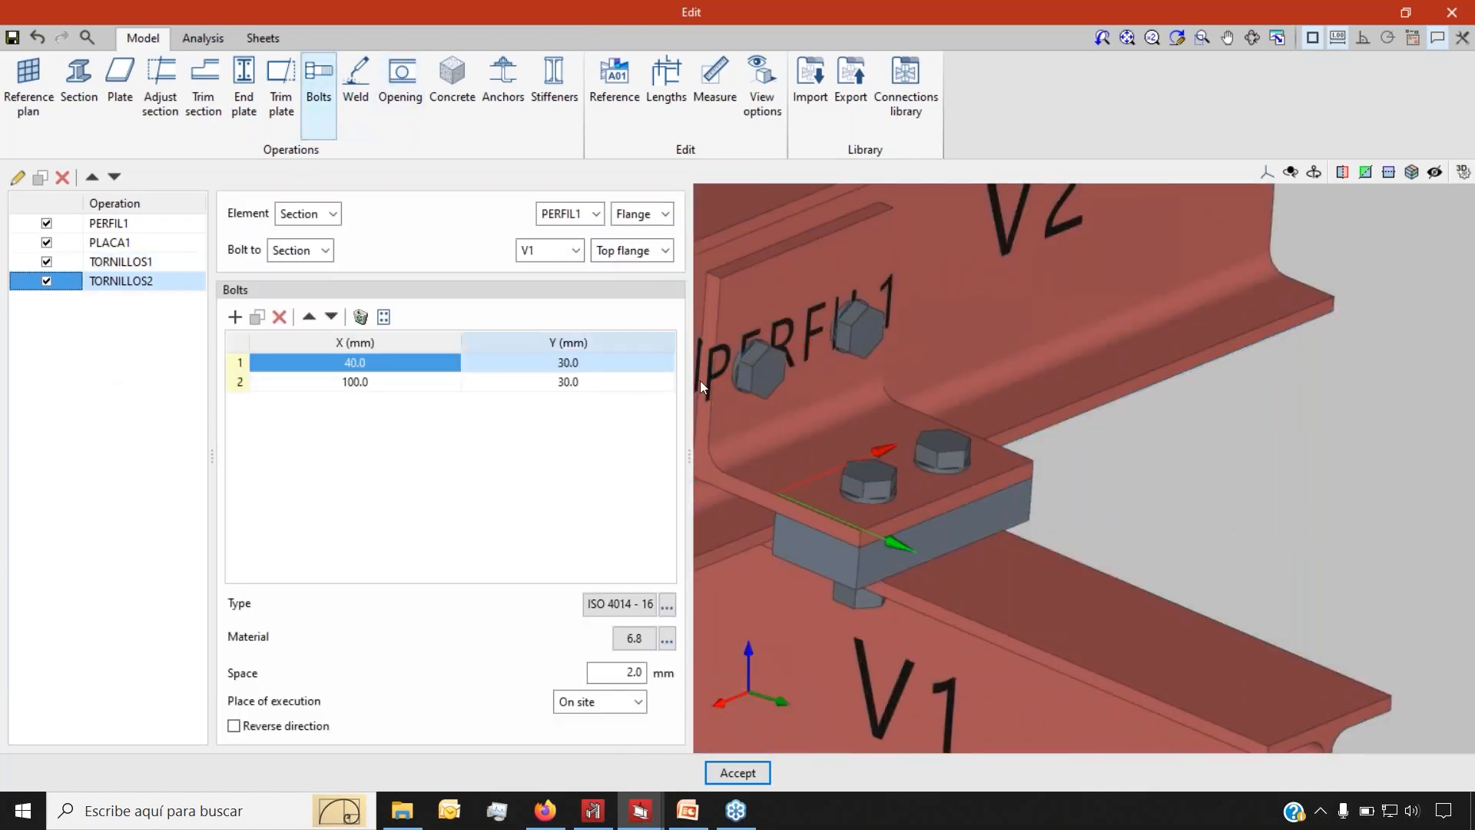
{"action": "scroll", "coordinate": [931, 467], "scroll_direction": "down", "scroll_amount": 3}
{"action": "middle_click_drag", "start_coordinate": [931, 467], "coordinate": [945, 369], "text": "shift"}
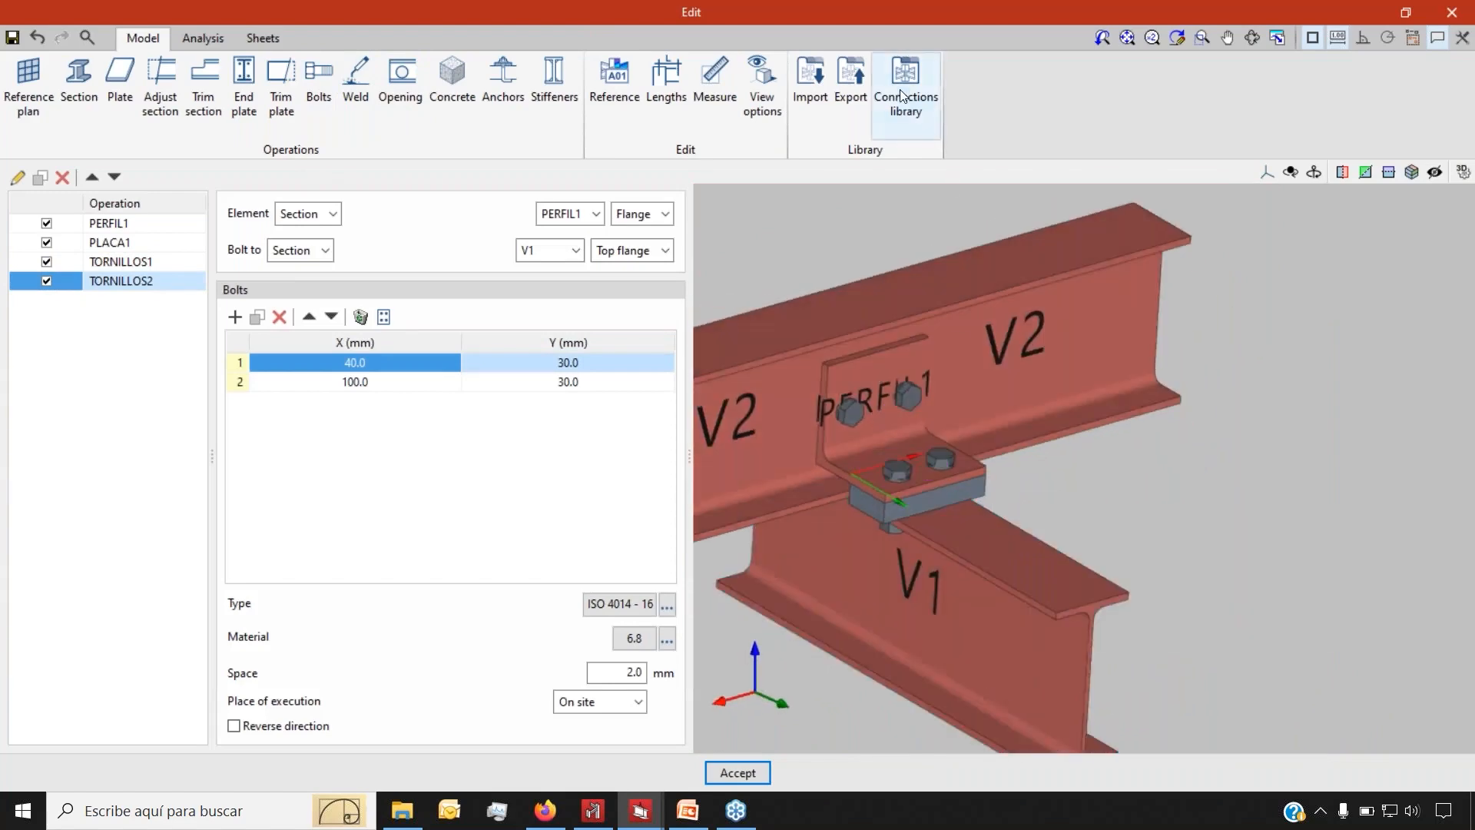
Export the finished joint to the connections library with the reference Purlin Joint 1
{"action": "left_click", "coordinate": [849, 95]}
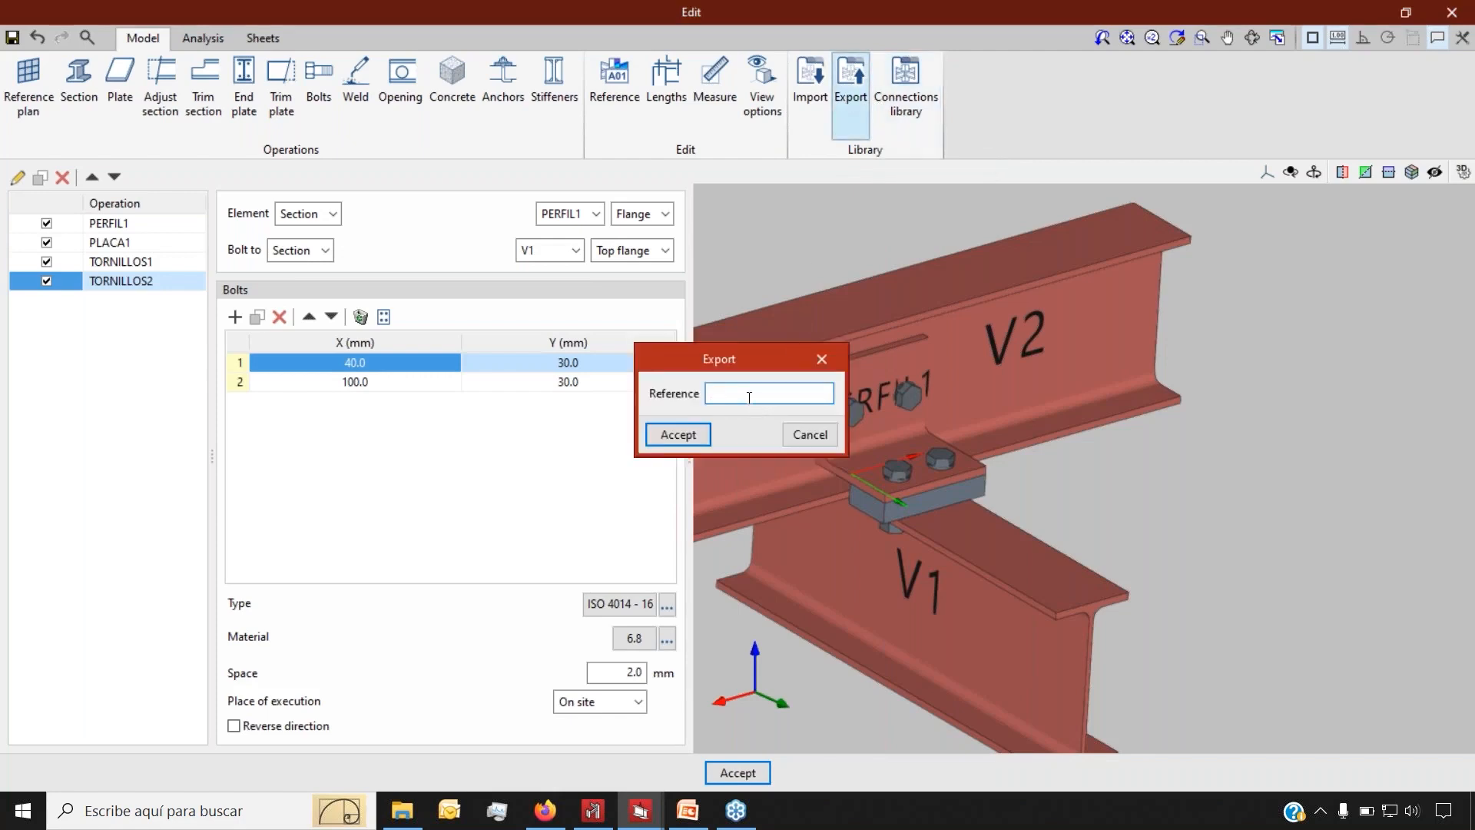
{"action": "type", "text": "Purlin Joint 1"}
{"action": "left_click", "coordinate": [701, 435]}
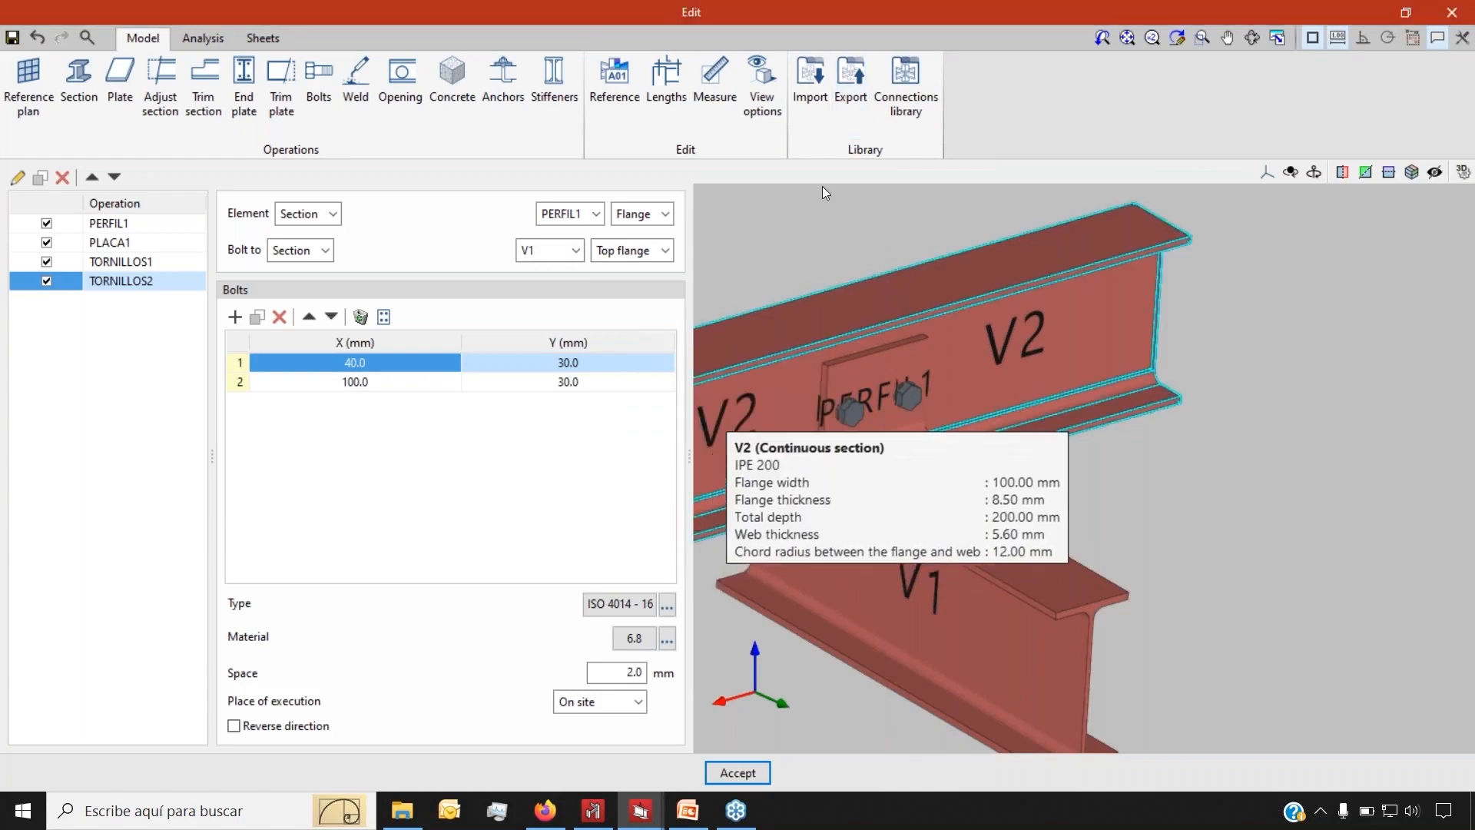
Preview Purlin Joint 1 and several other saved joints, including 2222, WAT9 and wat_f, in the connections library, then close it
{"action": "left_click", "coordinate": [906, 85]}
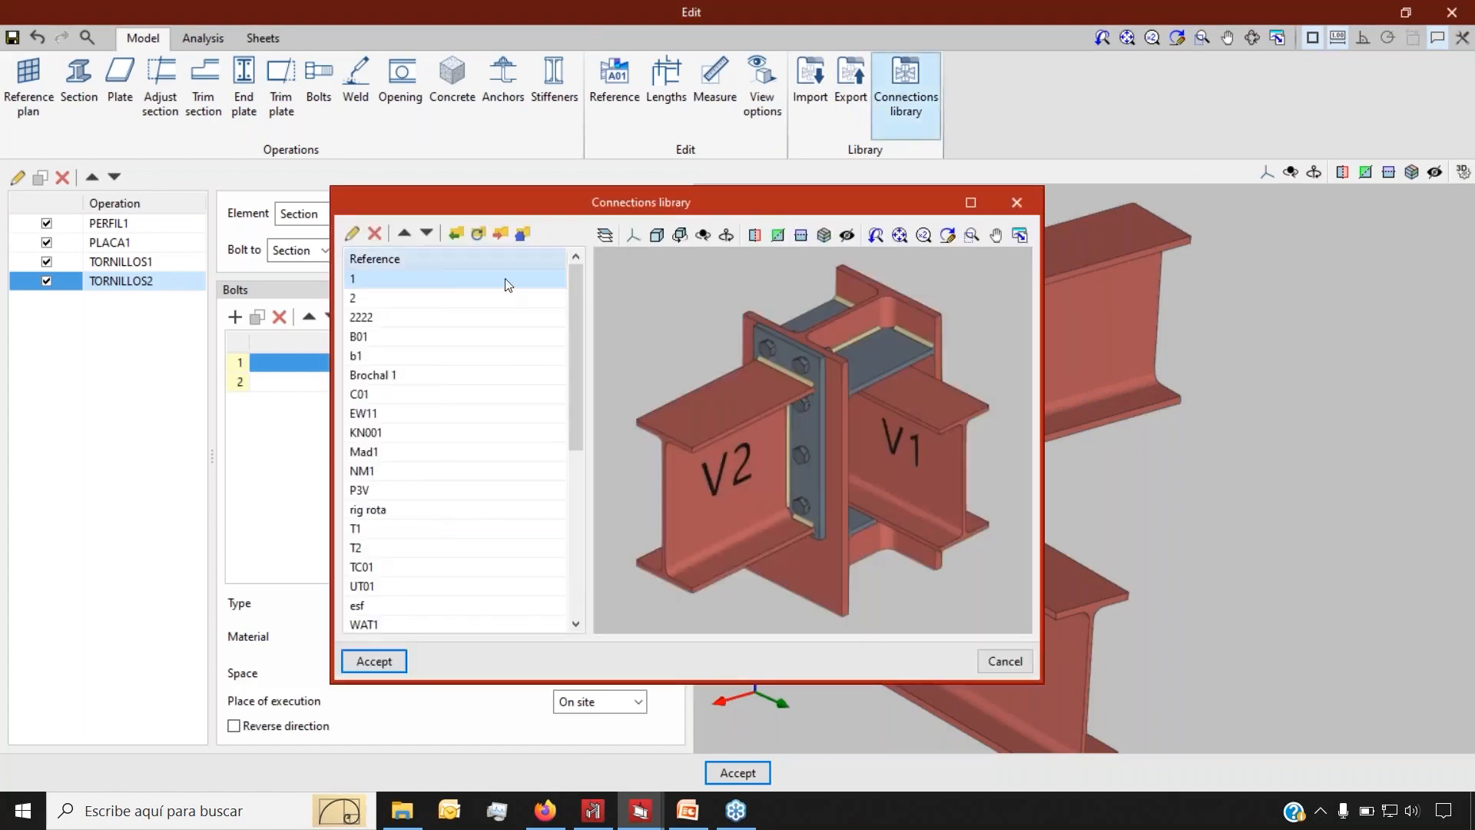
{"action": "scroll", "coordinate": [439, 491], "scroll_direction": "down", "scroll_amount": 5}
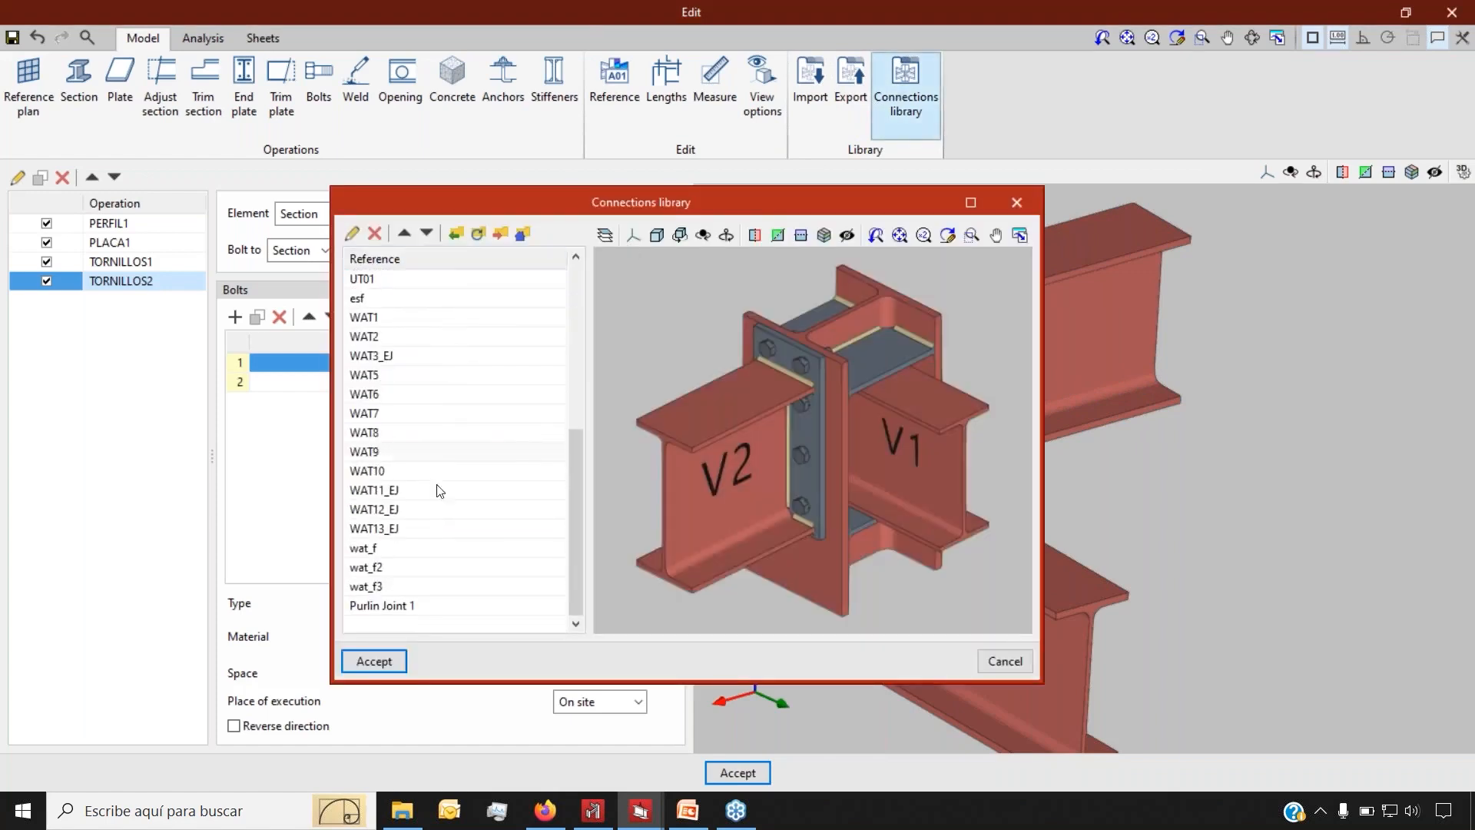
{"action": "left_click", "coordinate": [401, 607]}
{"action": "scroll", "coordinate": [421, 411], "scroll_direction": "up", "scroll_amount": 6}
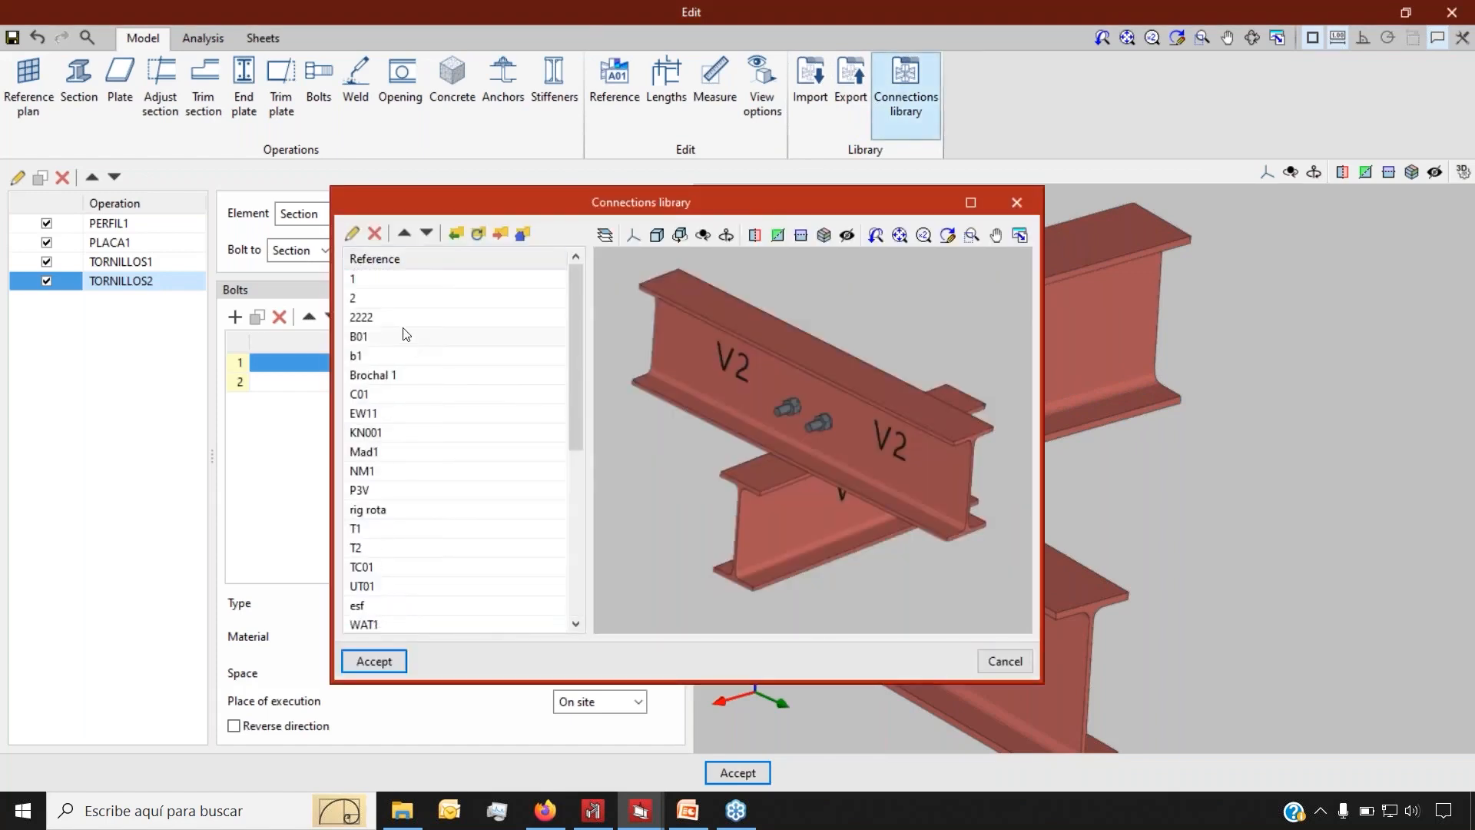
{"action": "left_click", "coordinate": [403, 318]}
{"action": "scroll", "coordinate": [409, 438], "scroll_direction": "down", "scroll_amount": 5}
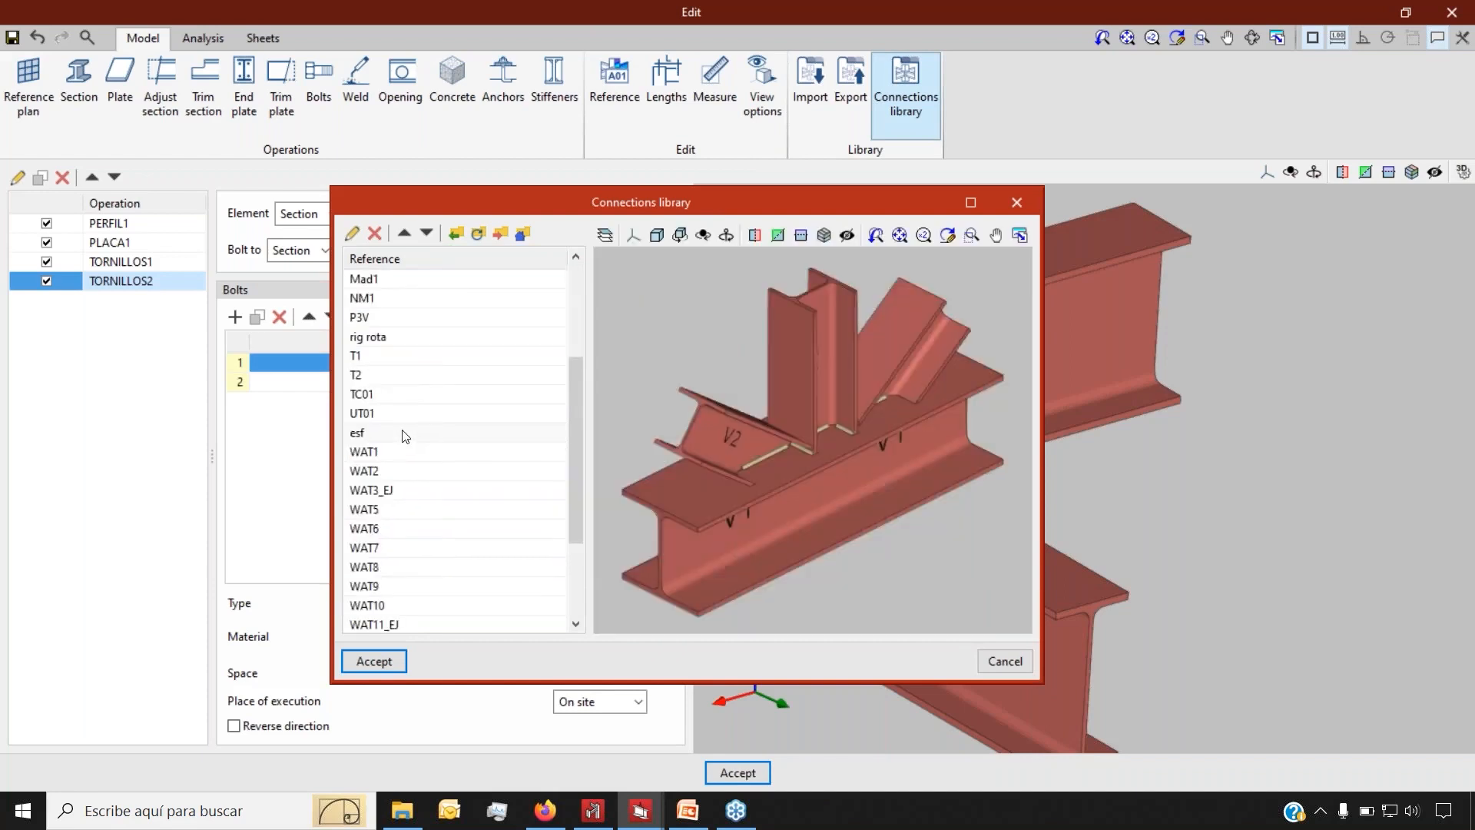
{"action": "left_click", "coordinate": [378, 469]}
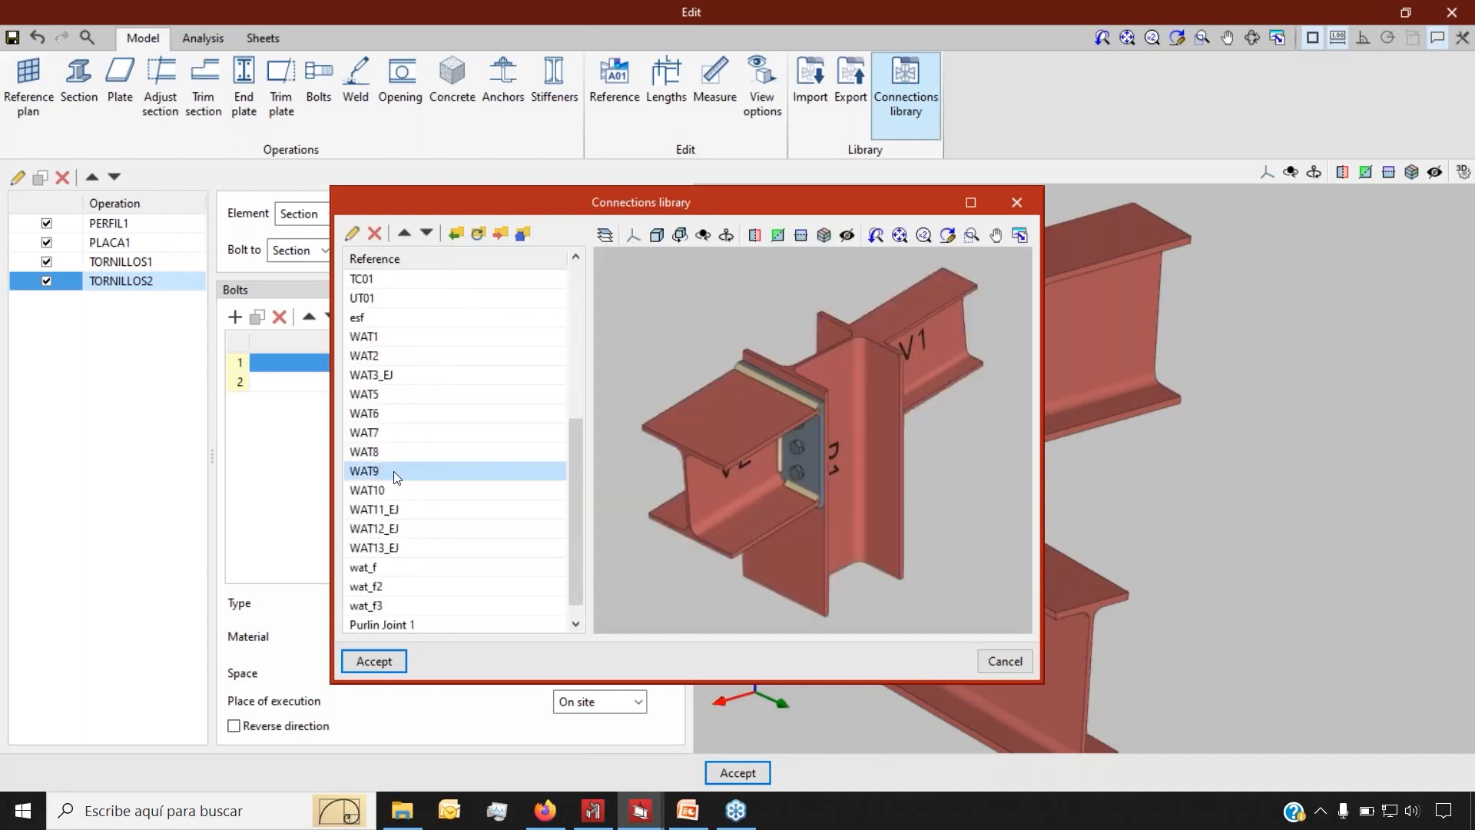
{"action": "scroll", "coordinate": [418, 491], "scroll_direction": "down", "scroll_amount": 1}
{"action": "left_click", "coordinate": [404, 550]}
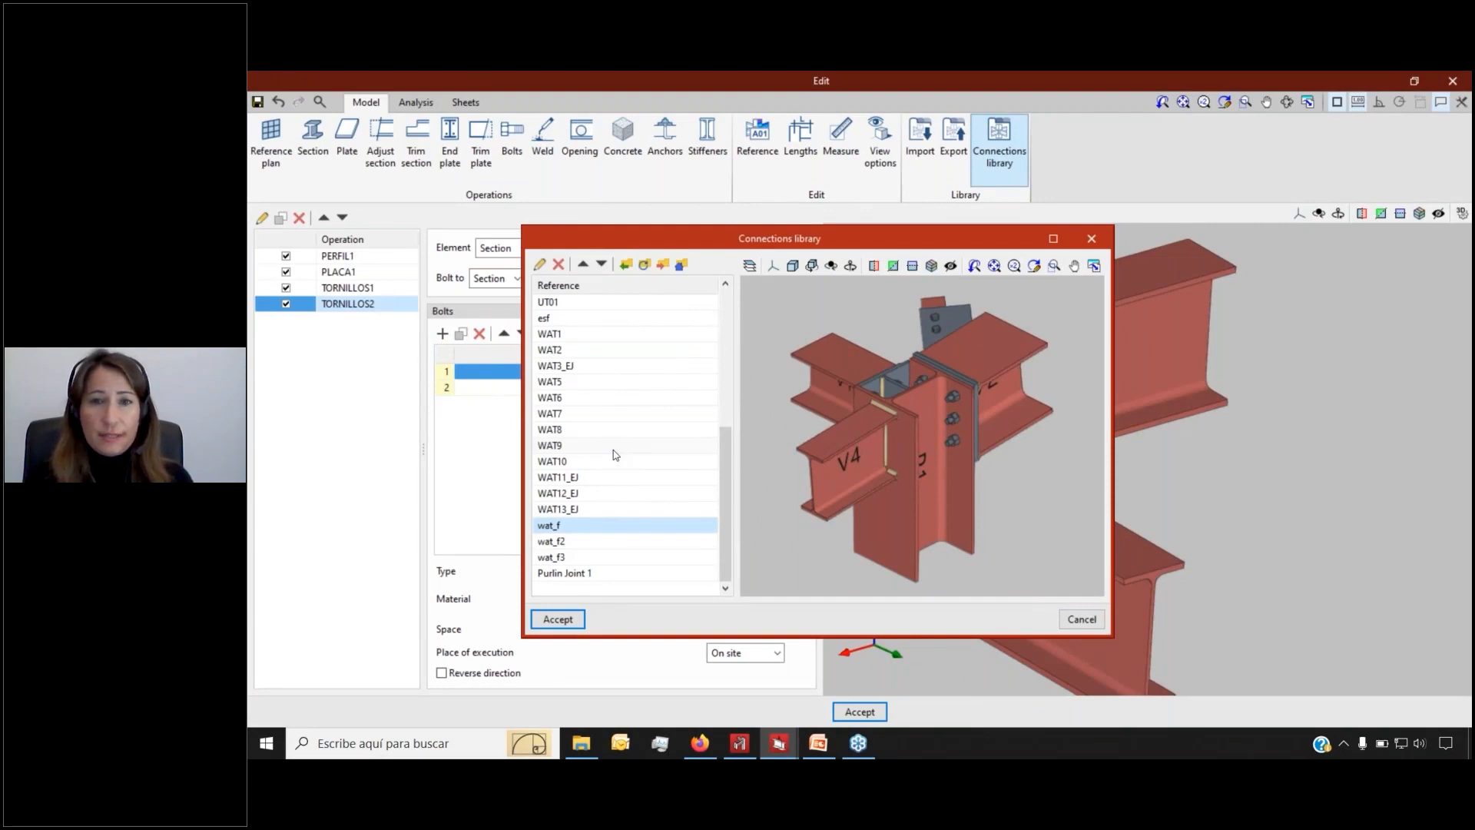
{"action": "left_click", "coordinate": [1092, 239]}
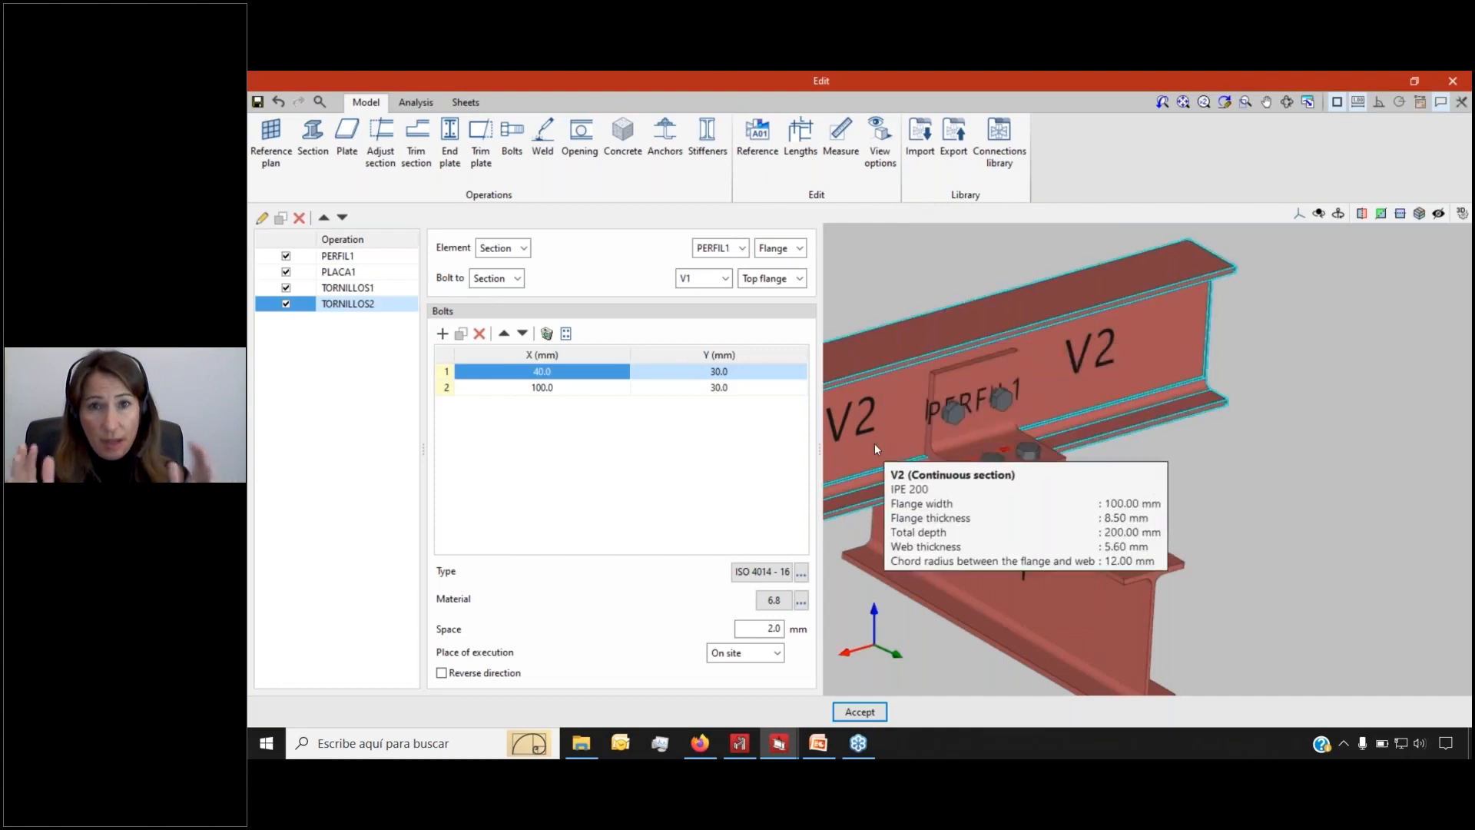
Switch to the BIMserver.center Store in Firefox, open the CYPE Connect page and enlarge its gallery image of the OpenSees analysis
{"action": "mouse_move", "coordinate": [704, 747]}
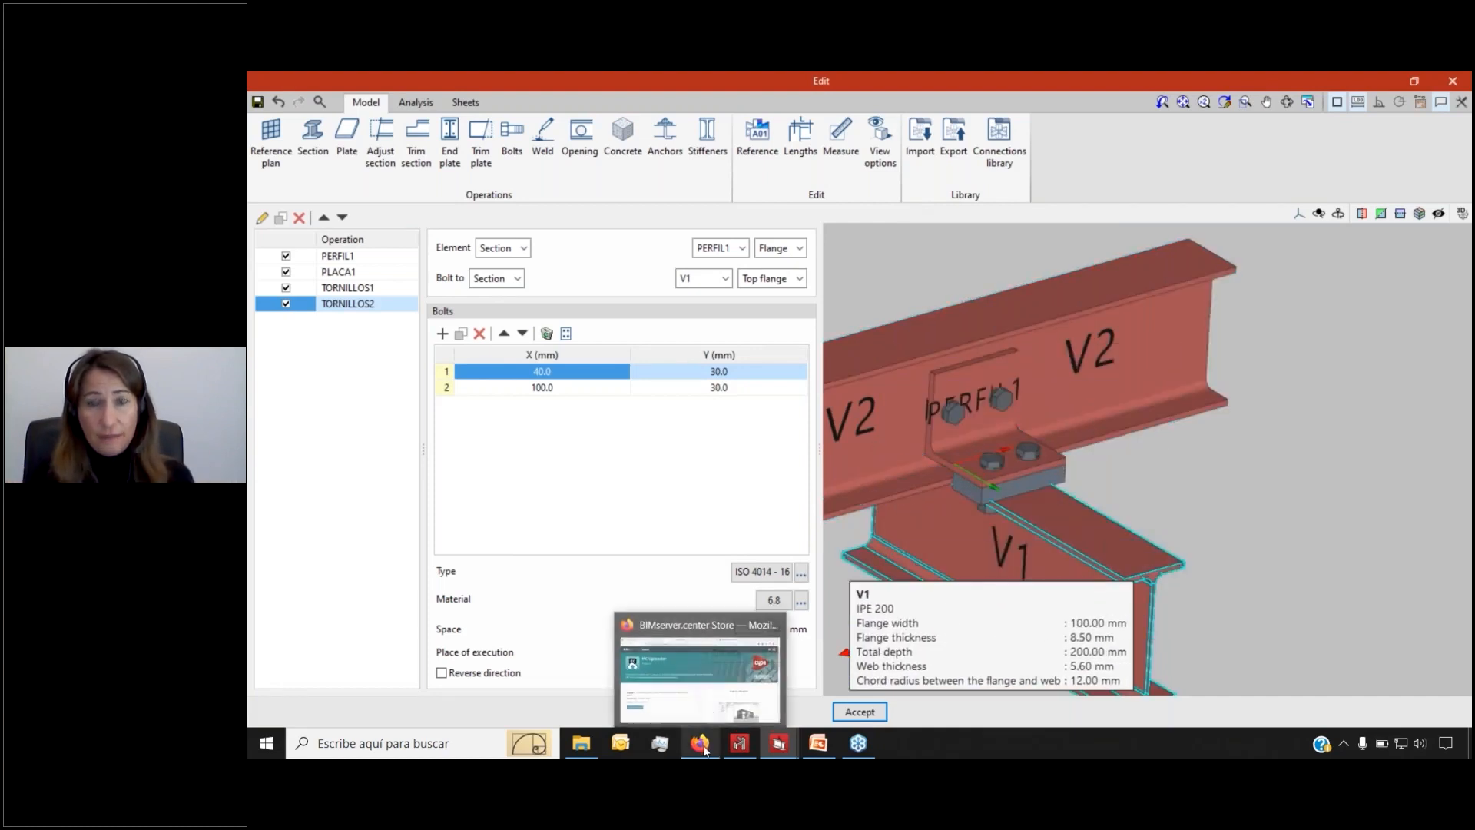
{"action": "left_click", "coordinate": [704, 747]}
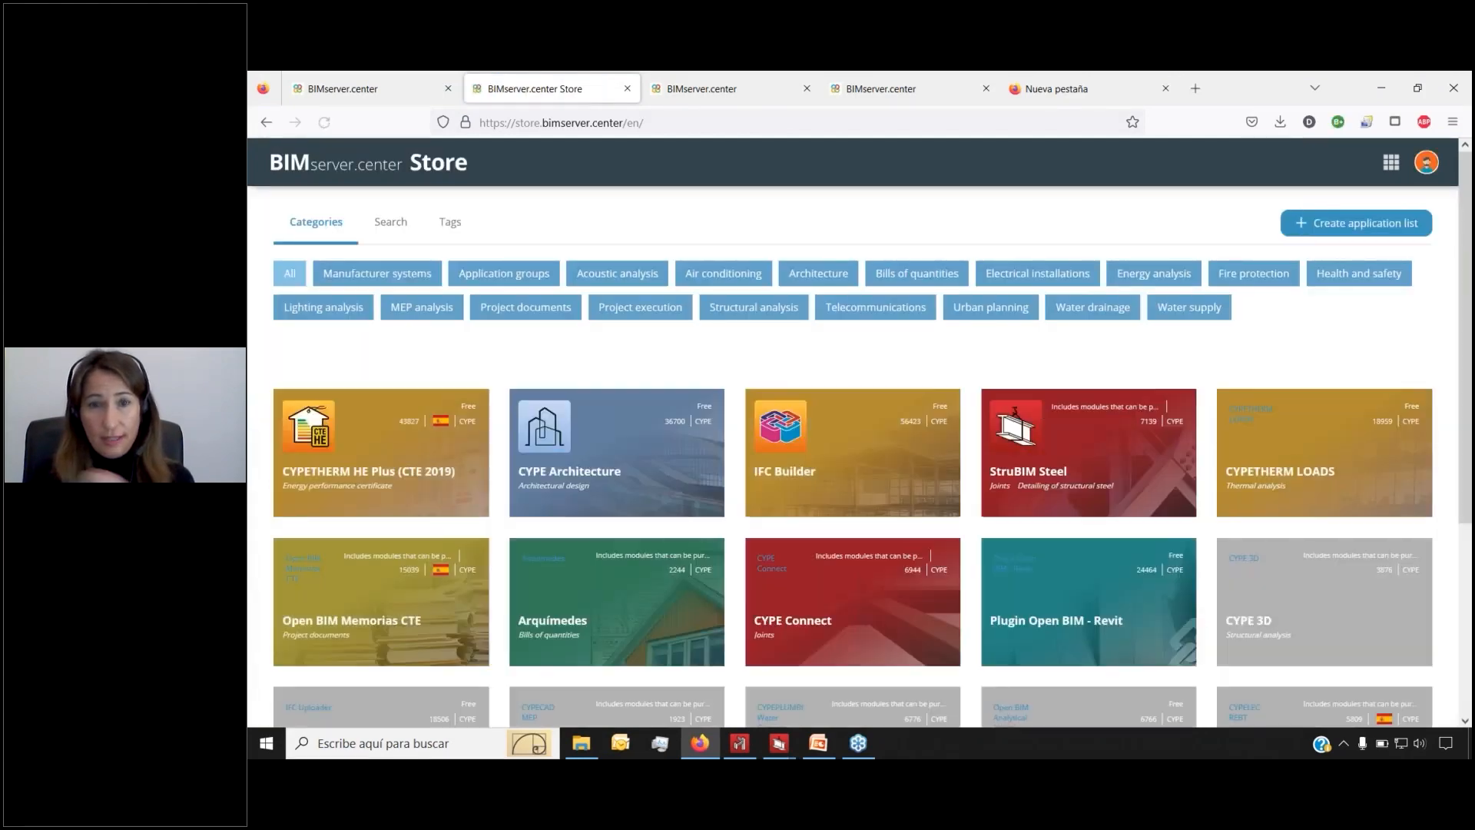
{"action": "left_click", "coordinate": [851, 661]}
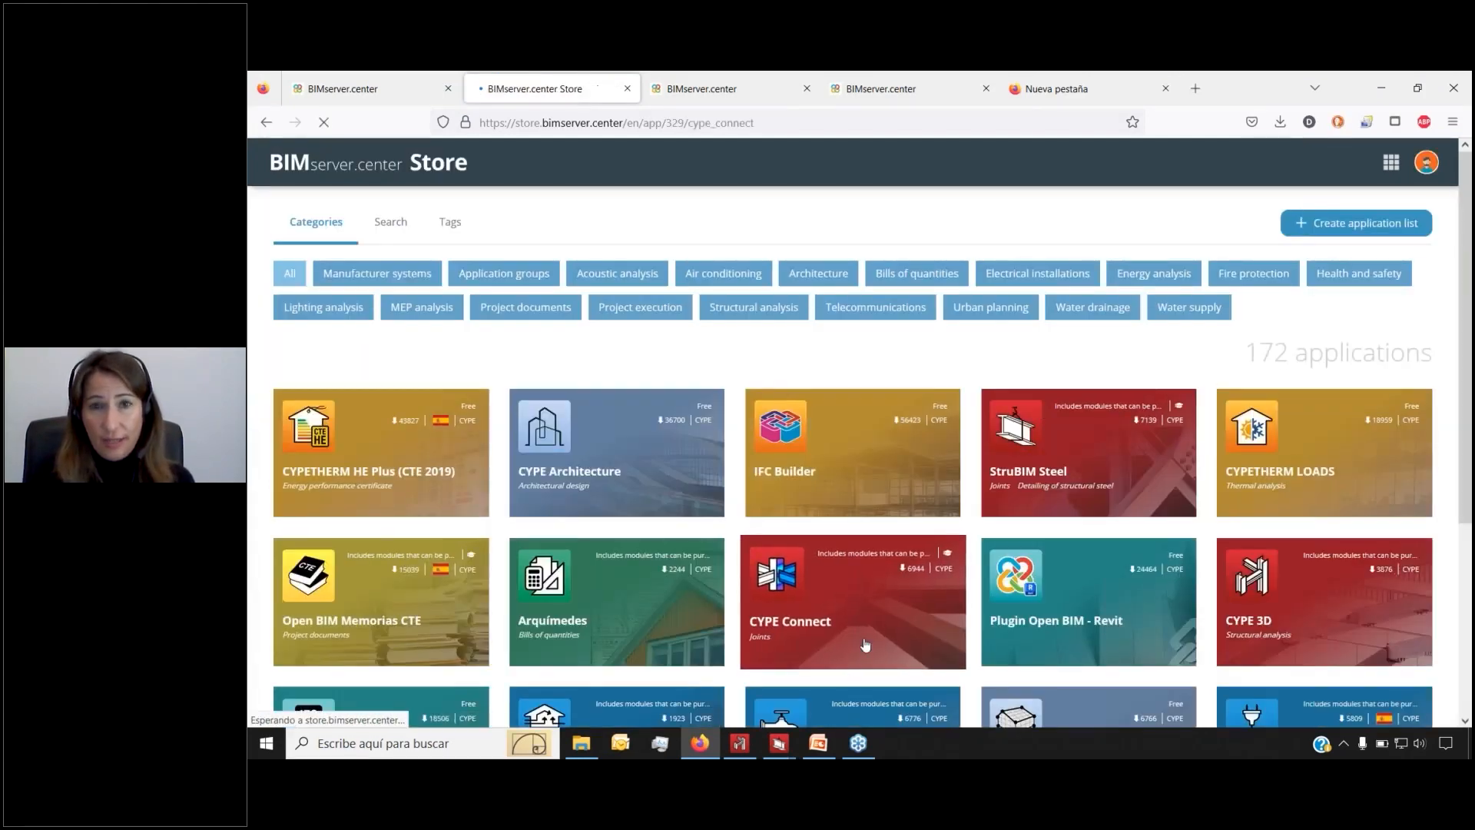
{"action": "scroll", "coordinate": [1152, 523], "scroll_direction": "down", "scroll_amount": 3}
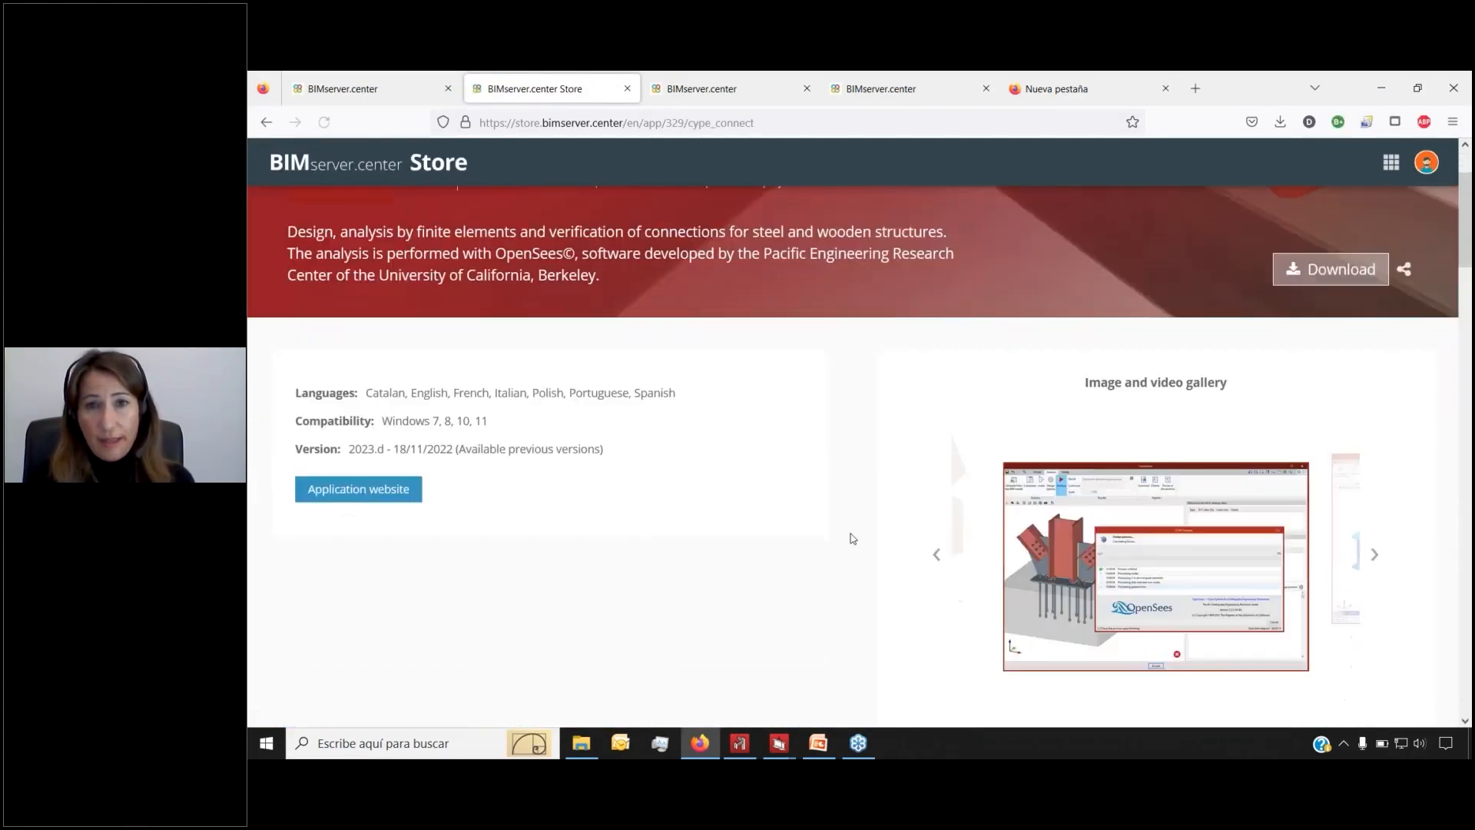
{"action": "left_click", "coordinate": [1156, 522]}
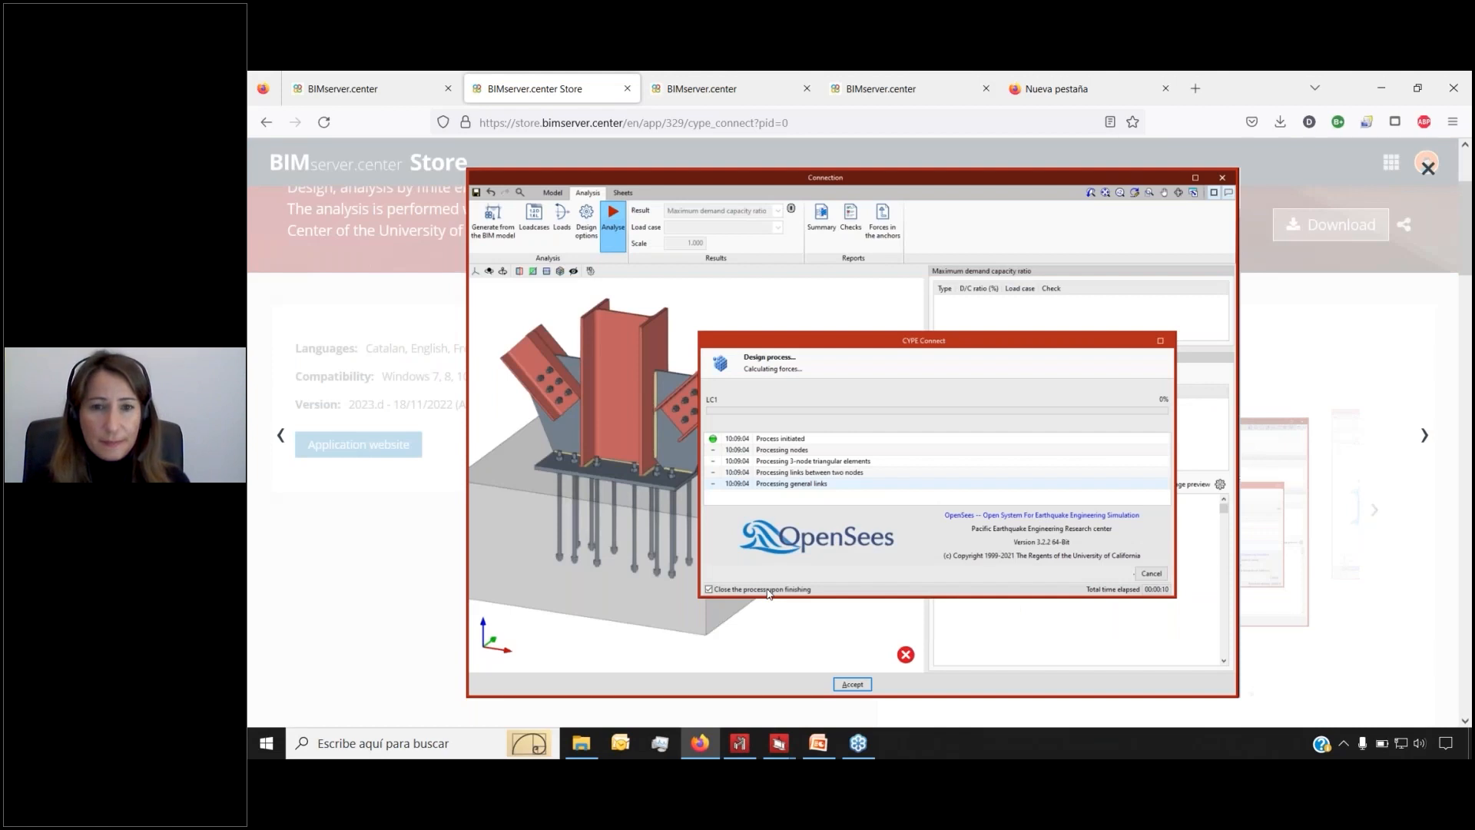
Switch back to the joint in StruBIM Steel and open its analysis tools
{"action": "mouse_move", "coordinate": [773, 737]}
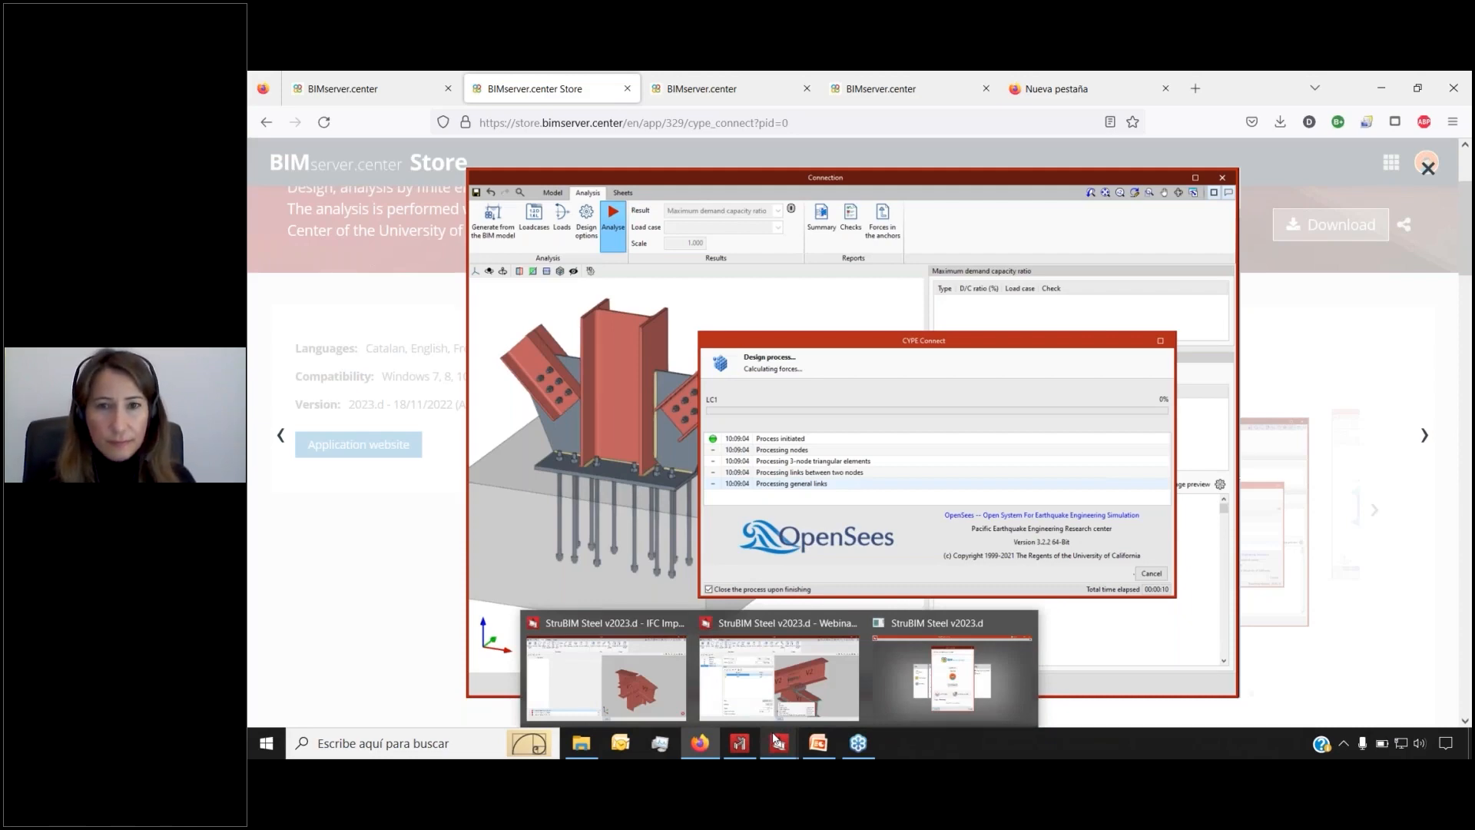
{"action": "left_click", "coordinate": [778, 672]}
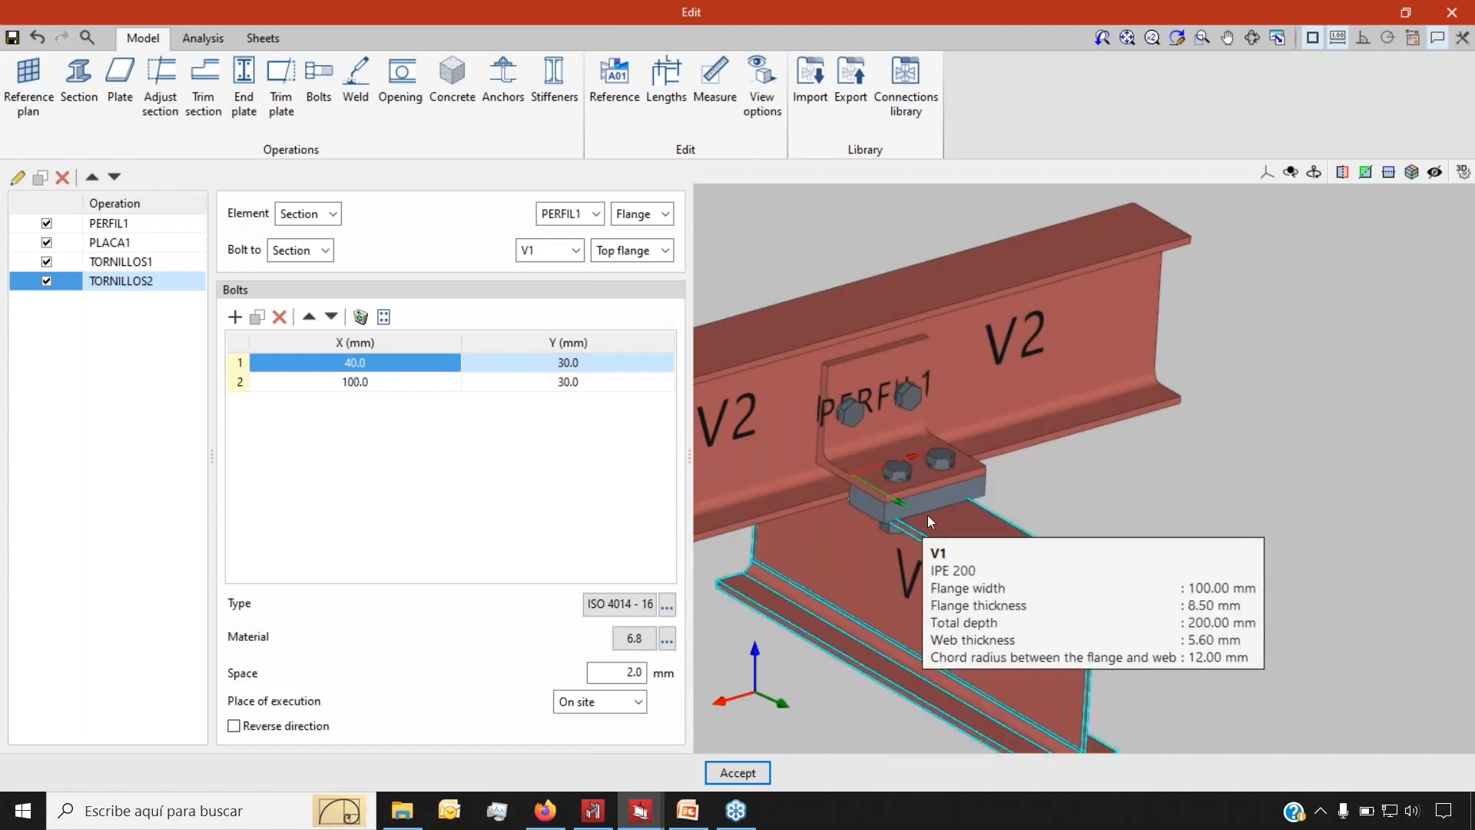
{"action": "scroll", "coordinate": [989, 500], "scroll_direction": "down", "scroll_amount": 2}
{"action": "scroll", "coordinate": [829, 418], "scroll_direction": "up", "scroll_amount": 2}
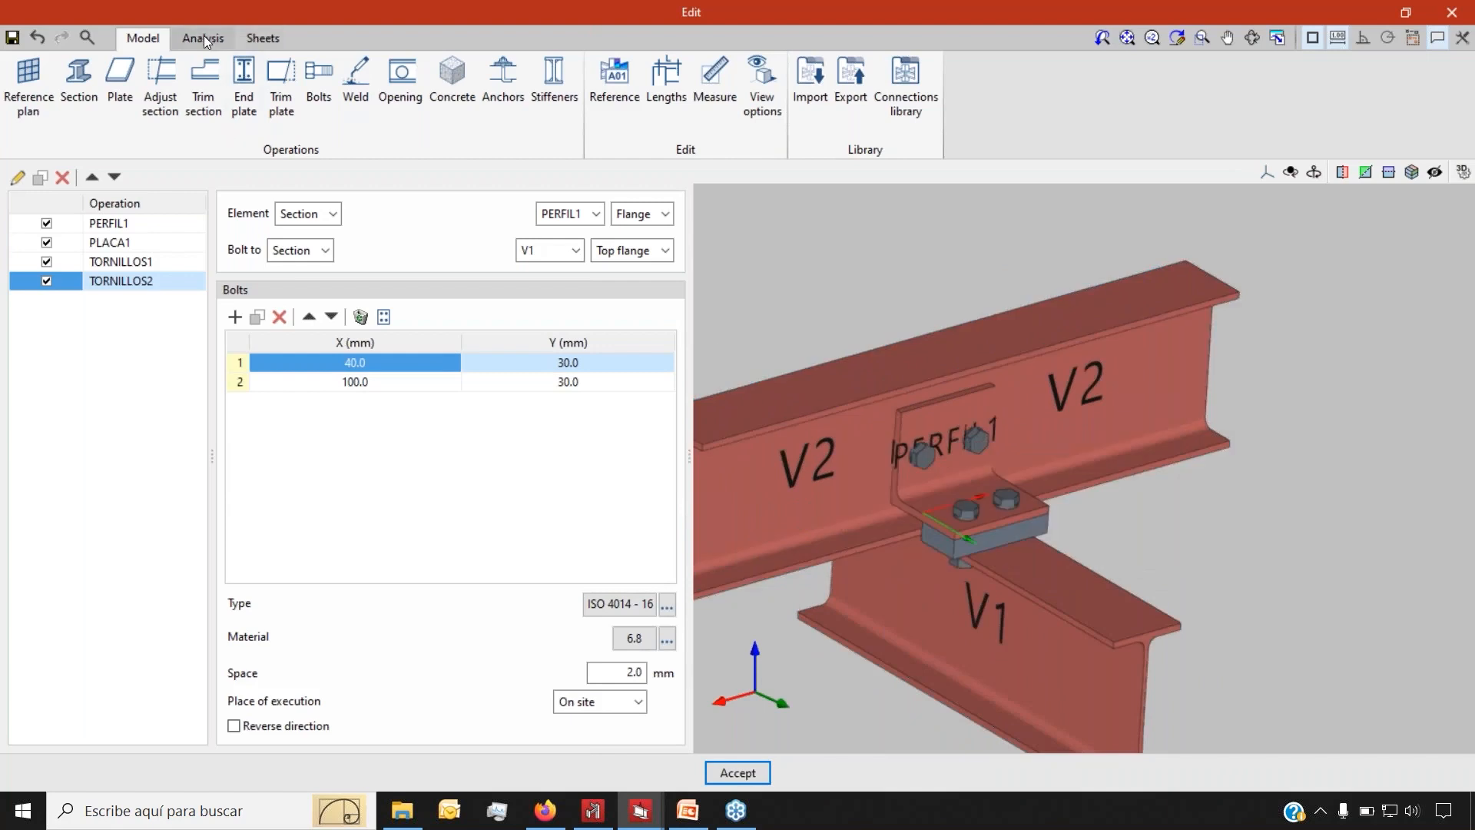
{"action": "left_click", "coordinate": [204, 38]}
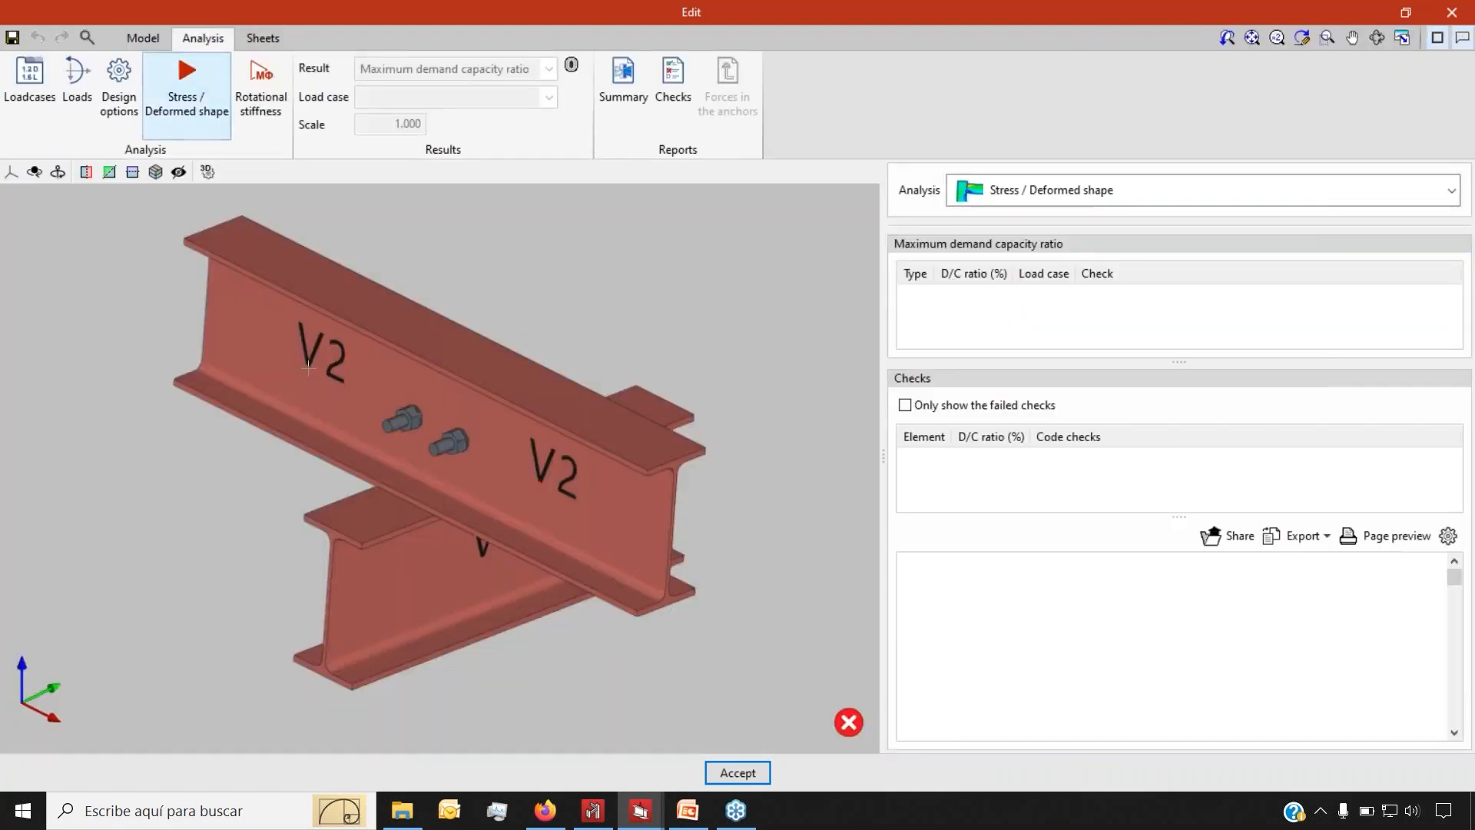
Check the joint's analysis design options without changing them, then view the bolted angle from the other side
{"action": "left_click", "coordinate": [121, 106]}
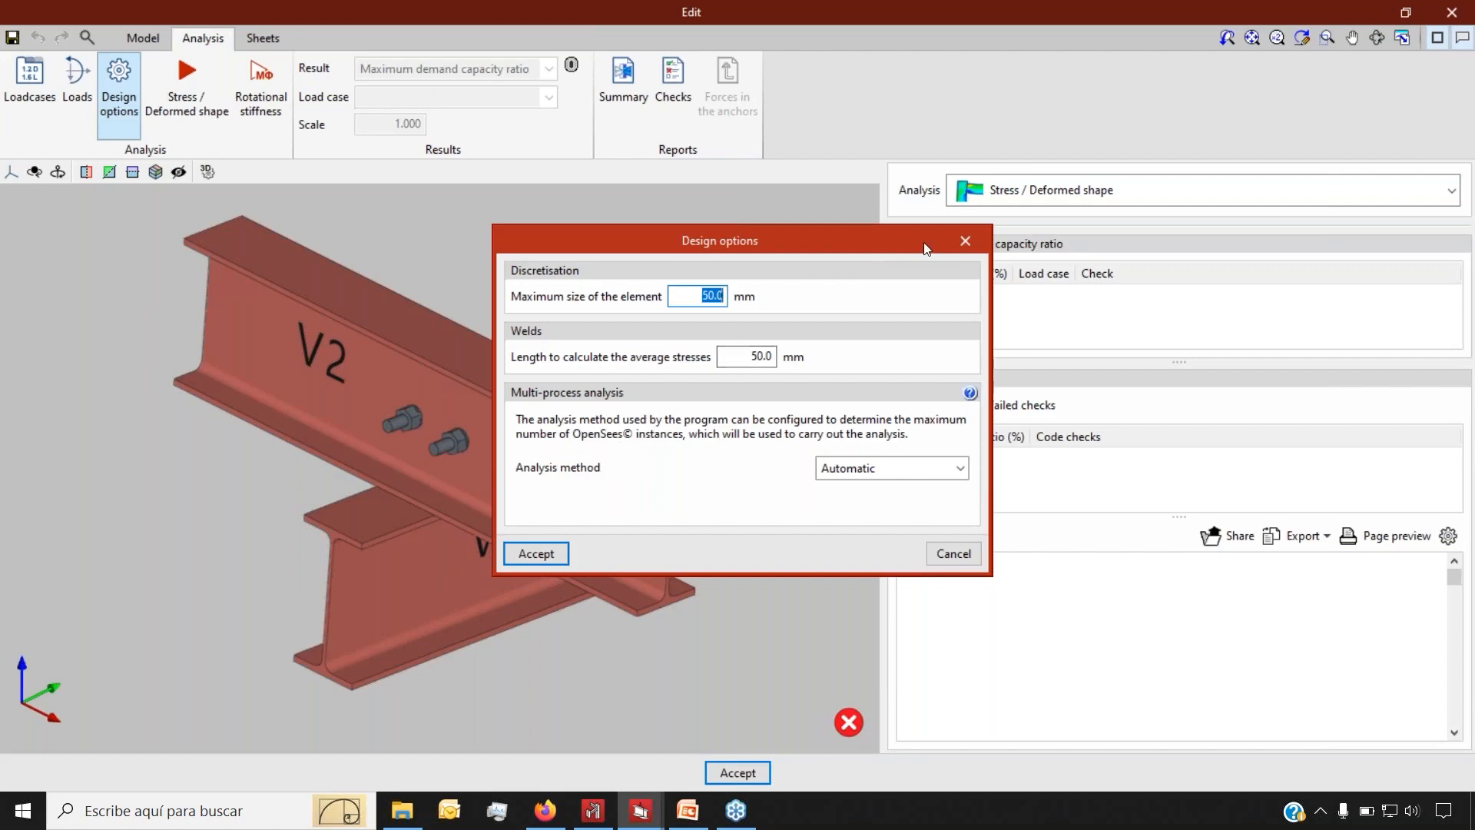
{"action": "left_click", "coordinate": [953, 251]}
{"action": "right_click_drag", "start_coordinate": [658, 303], "coordinate": [257, 494]}
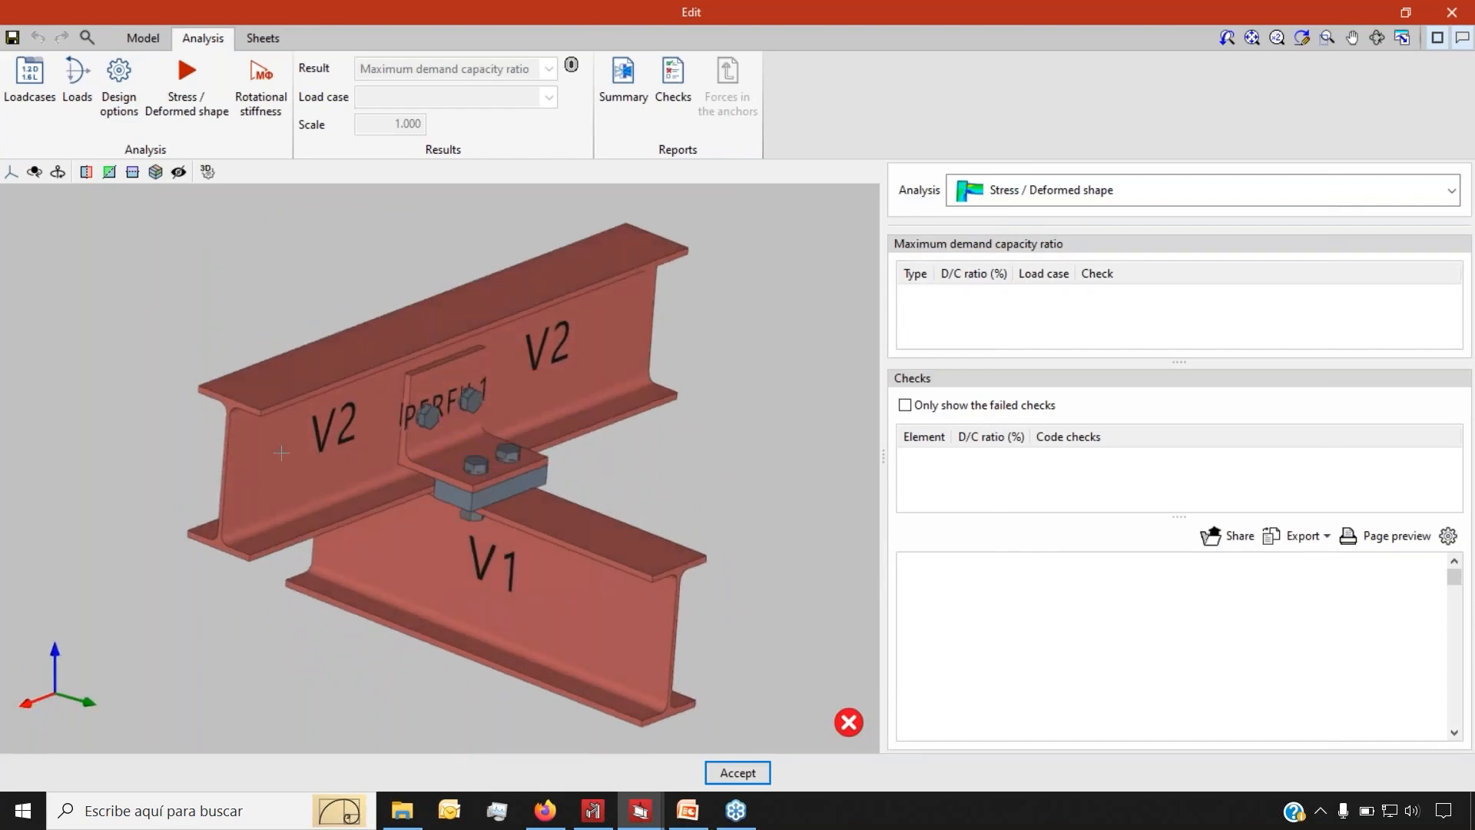
{"action": "scroll", "coordinate": [301, 459], "scroll_direction": "up", "scroll_amount": 3}
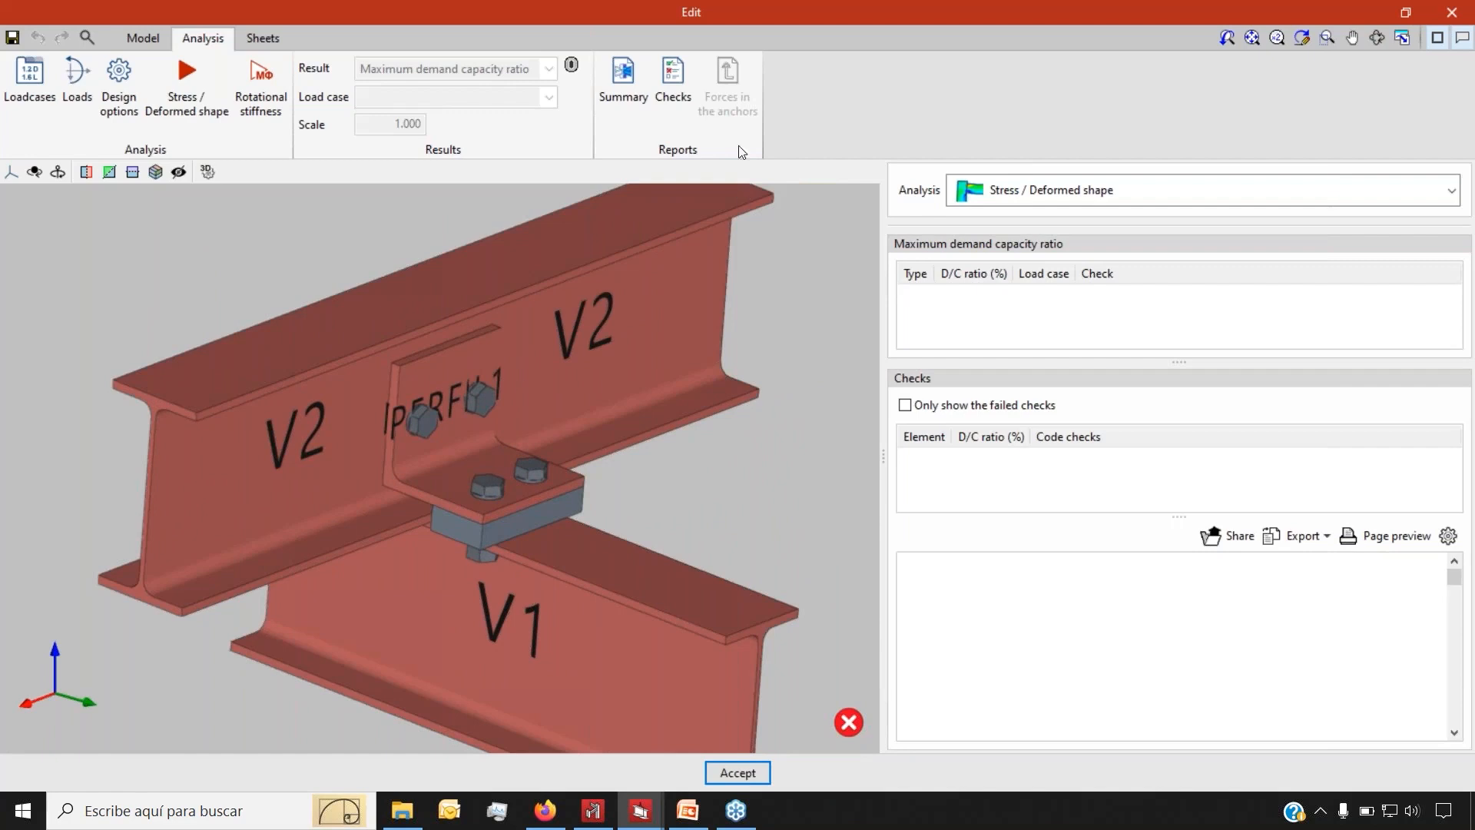
{"action": "left_click", "coordinate": [642, 118]}
Open the joint's drawing sheet and examine its 3D view, elevation, profile, plan and plate detail
{"action": "left_click", "coordinate": [259, 36]}
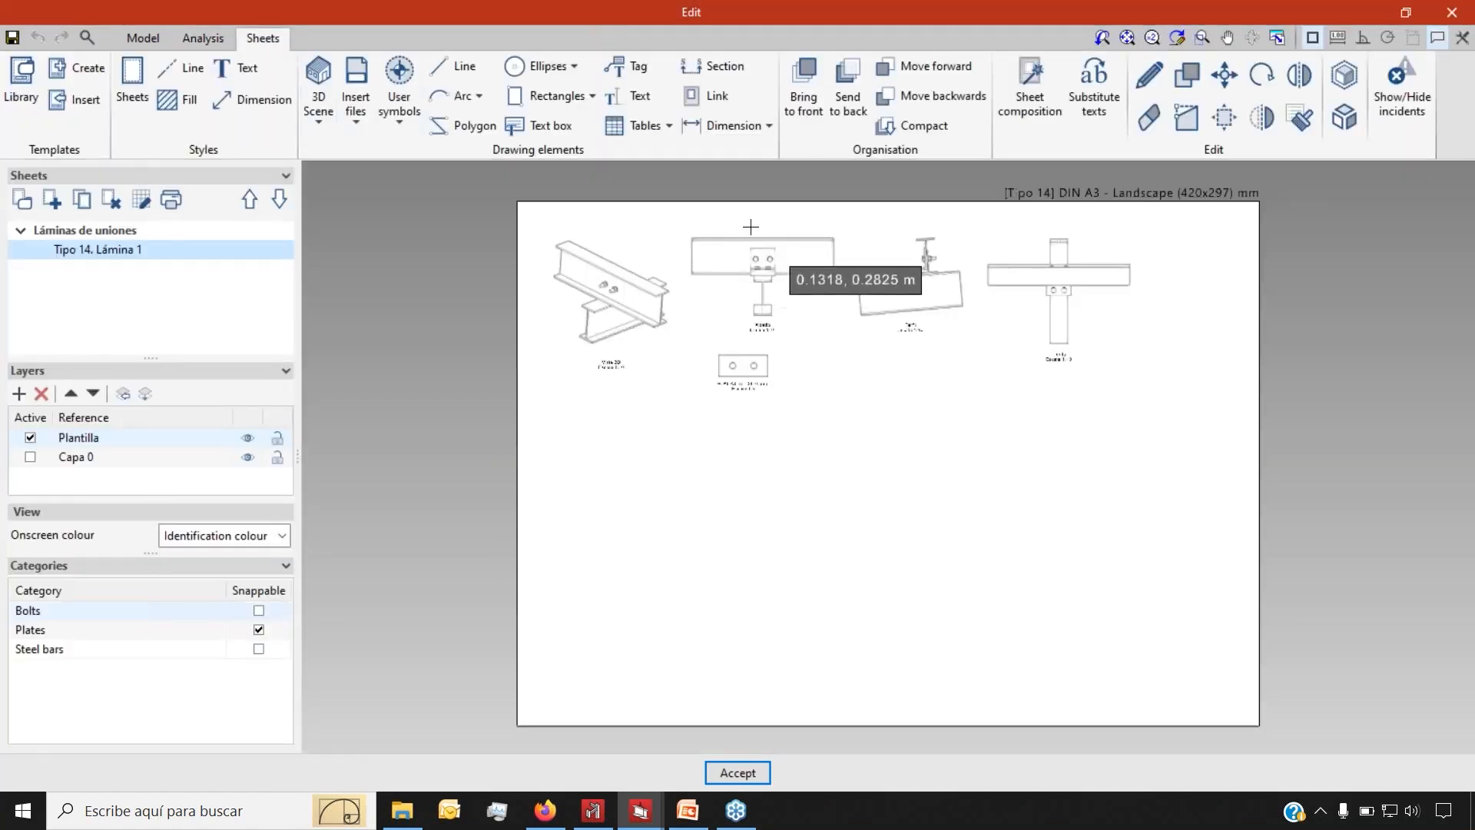
{"action": "scroll", "coordinate": [757, 234], "scroll_direction": "up", "scroll_amount": 4}
{"action": "scroll", "coordinate": [644, 365], "scroll_direction": "down", "scroll_amount": 3}
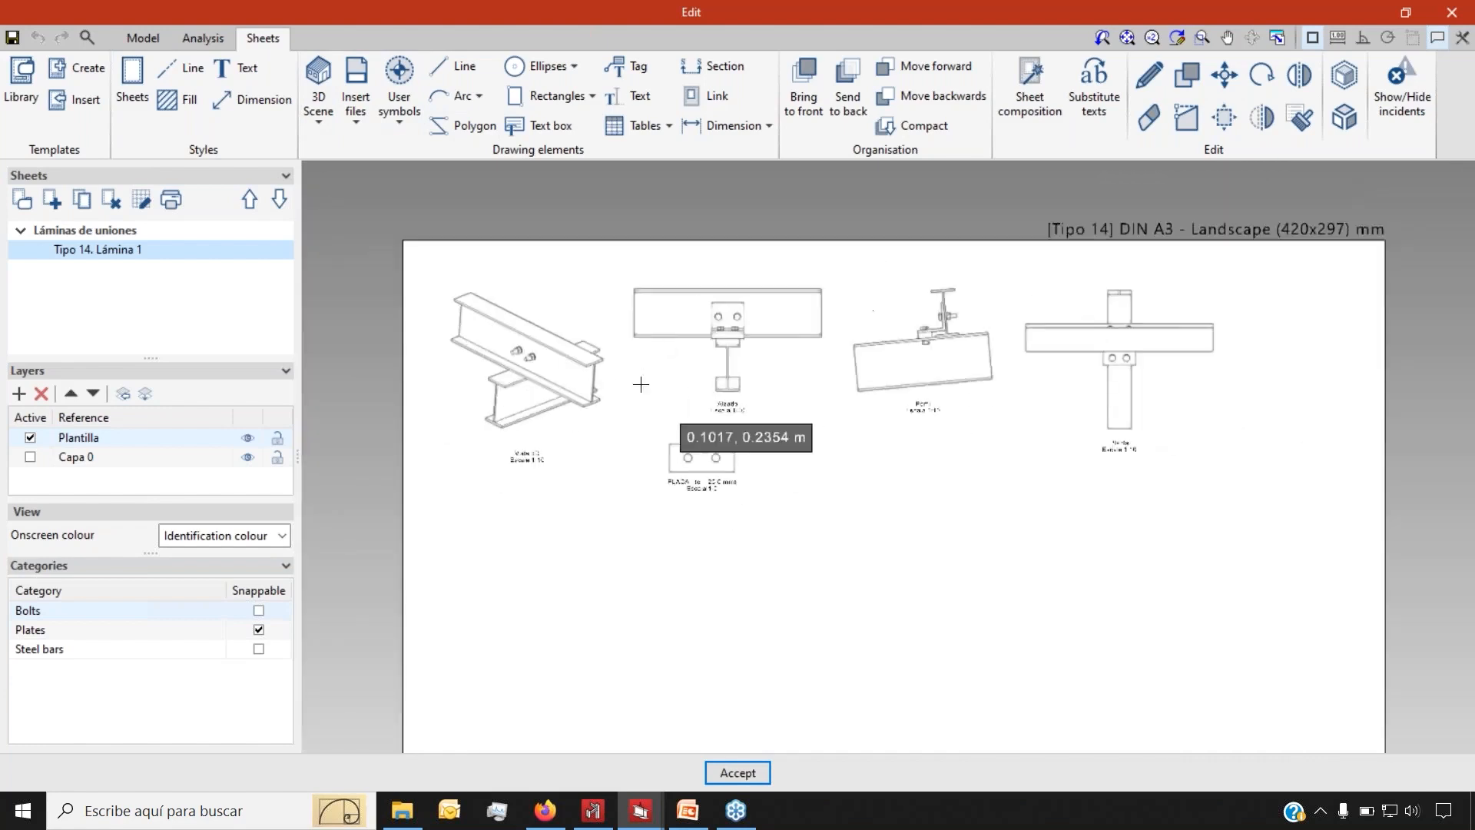
{"action": "scroll", "coordinate": [495, 338], "scroll_direction": "up", "scroll_amount": 4}
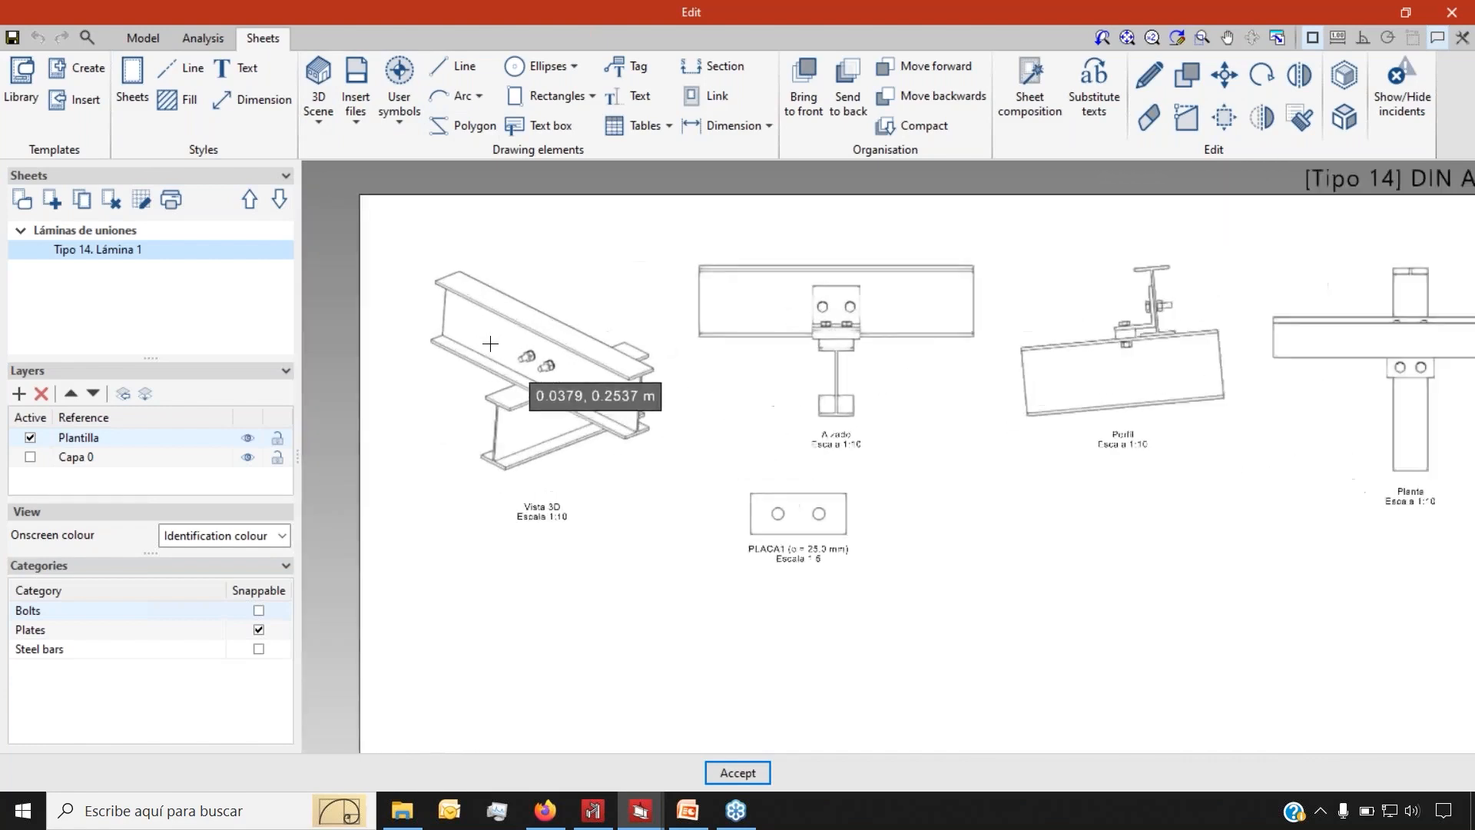
{"action": "scroll", "coordinate": [480, 435], "scroll_direction": "down", "scroll_amount": 1}
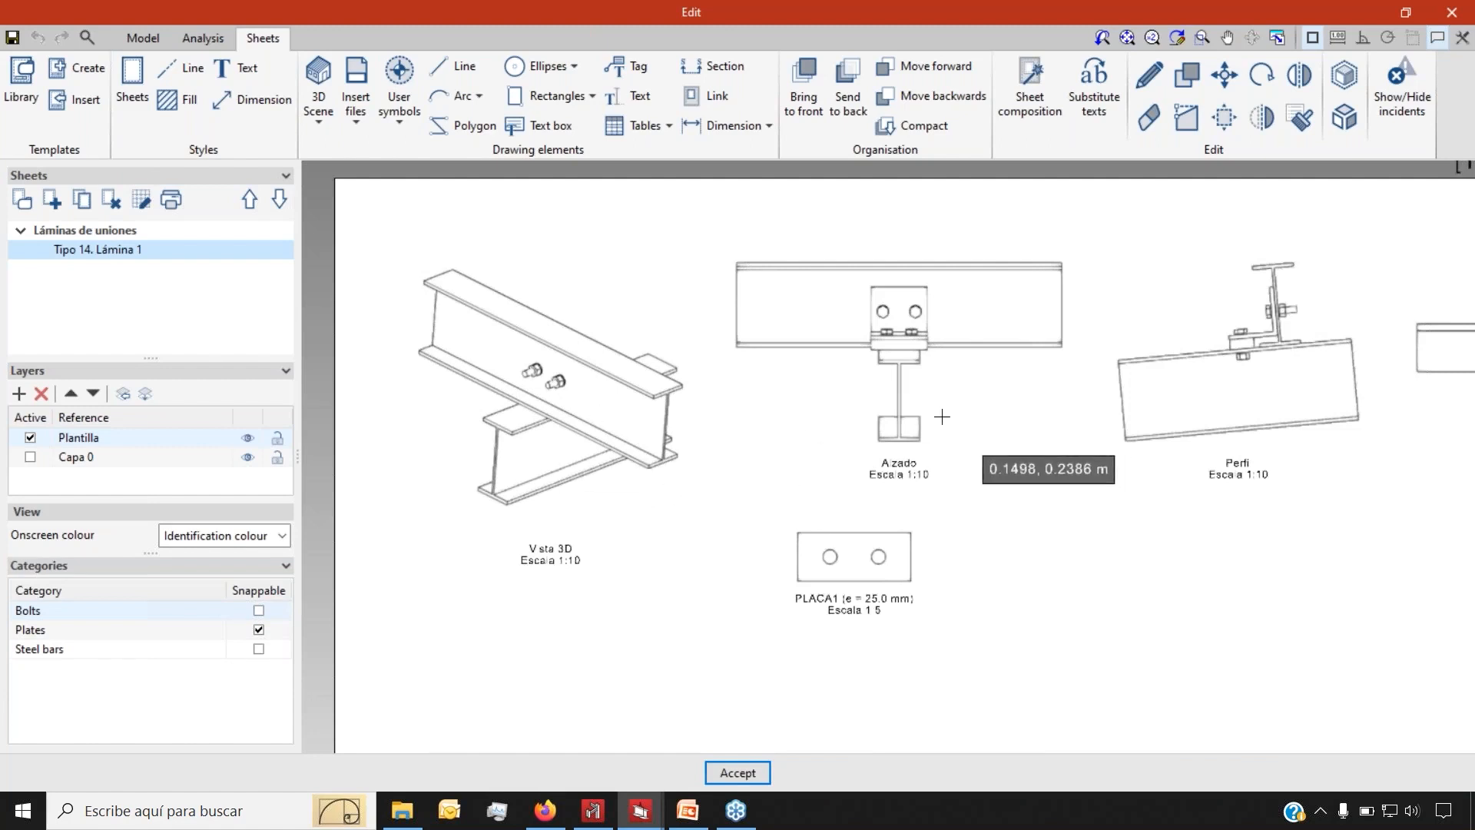
Close the joint editor and return to the 3D view of the whole steel structure
{"action": "left_click", "coordinate": [1452, 12]}
{"action": "scroll", "coordinate": [570, 381], "scroll_direction": "down", "scroll_amount": 8}
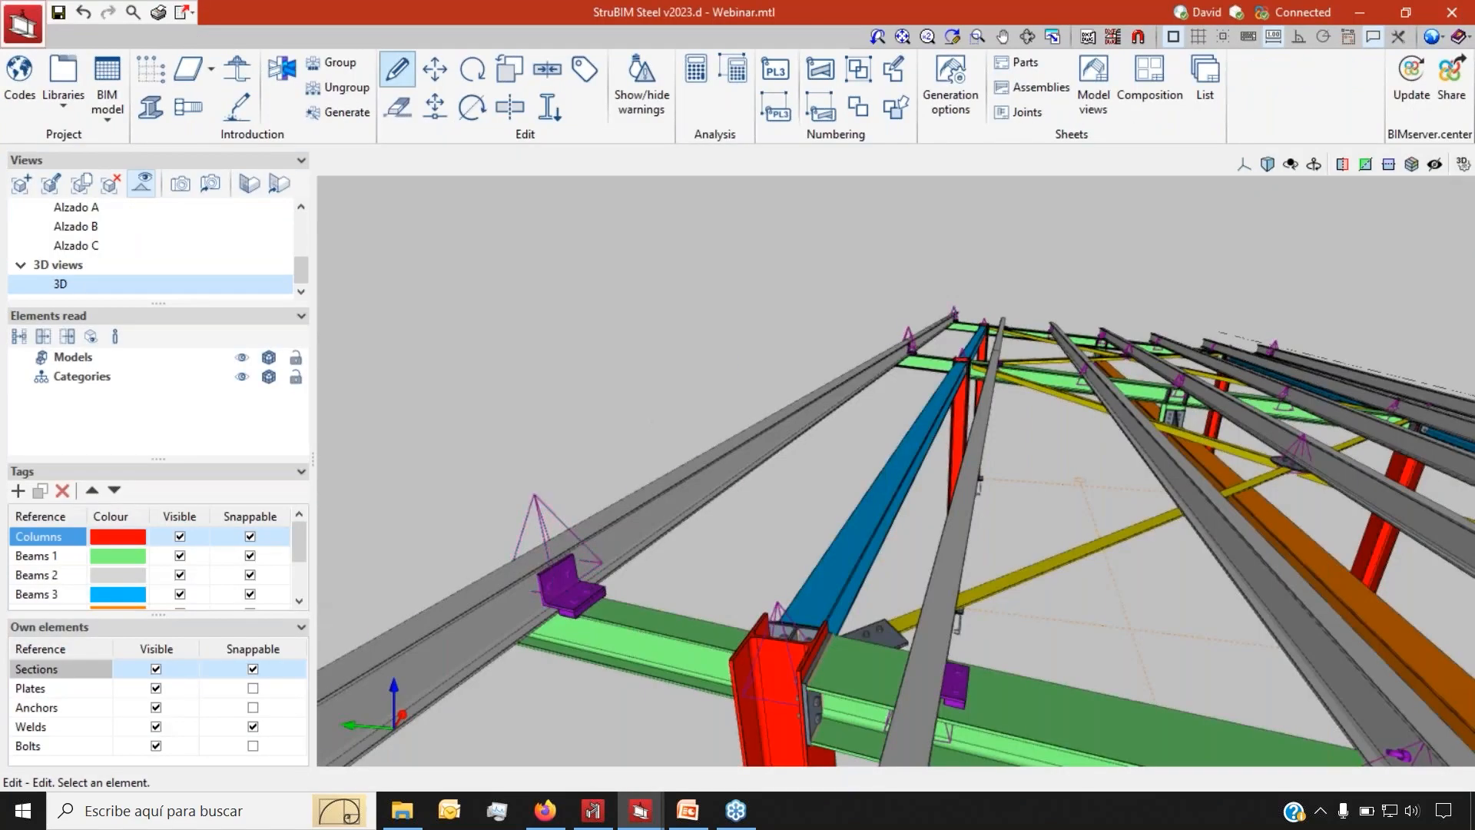
{"action": "scroll", "coordinate": [578, 405], "scroll_direction": "up", "scroll_amount": 3}
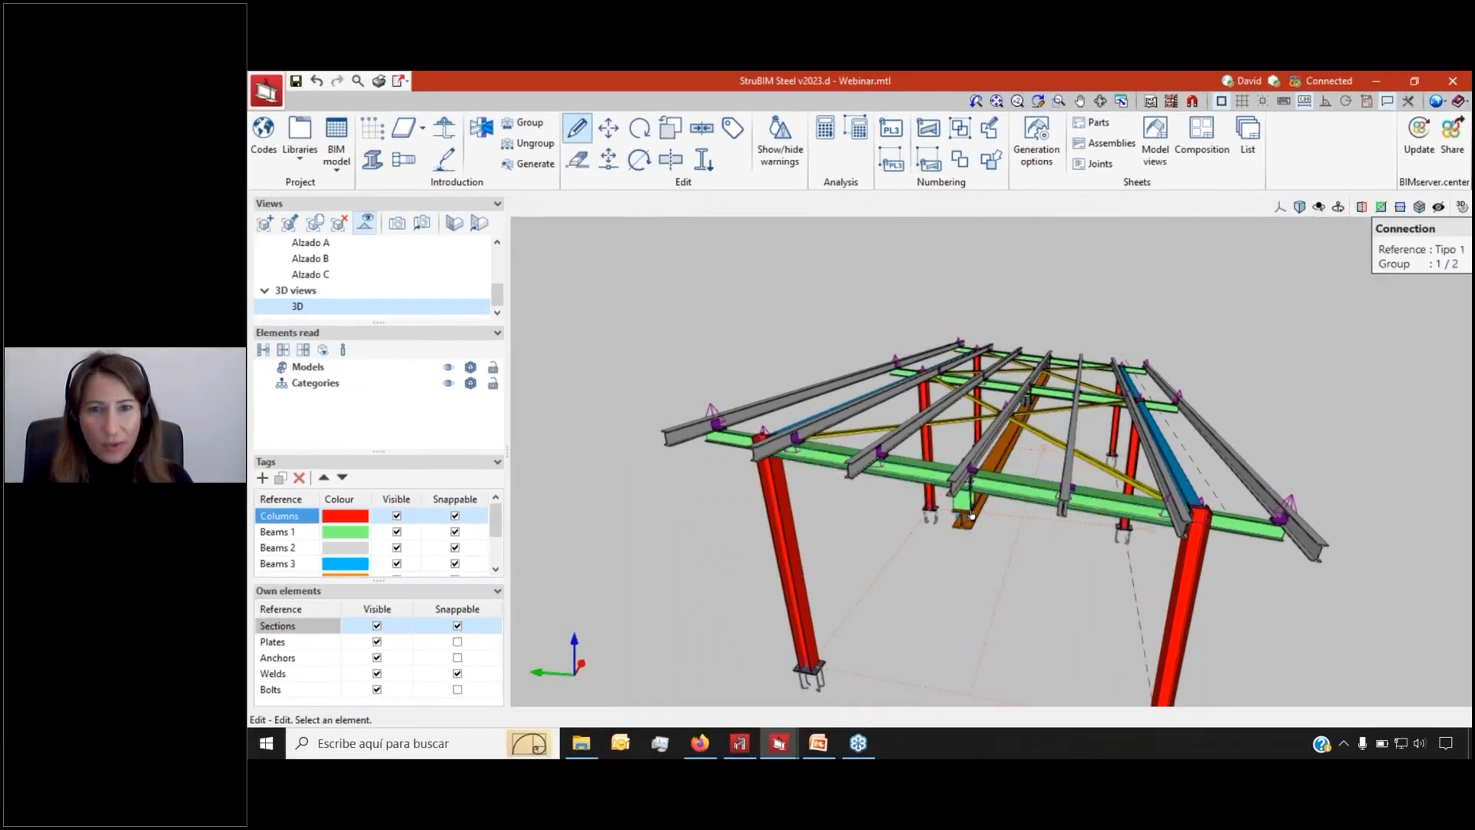
{"action": "scroll", "coordinate": [952, 517], "scroll_direction": "up", "scroll_amount": 5}
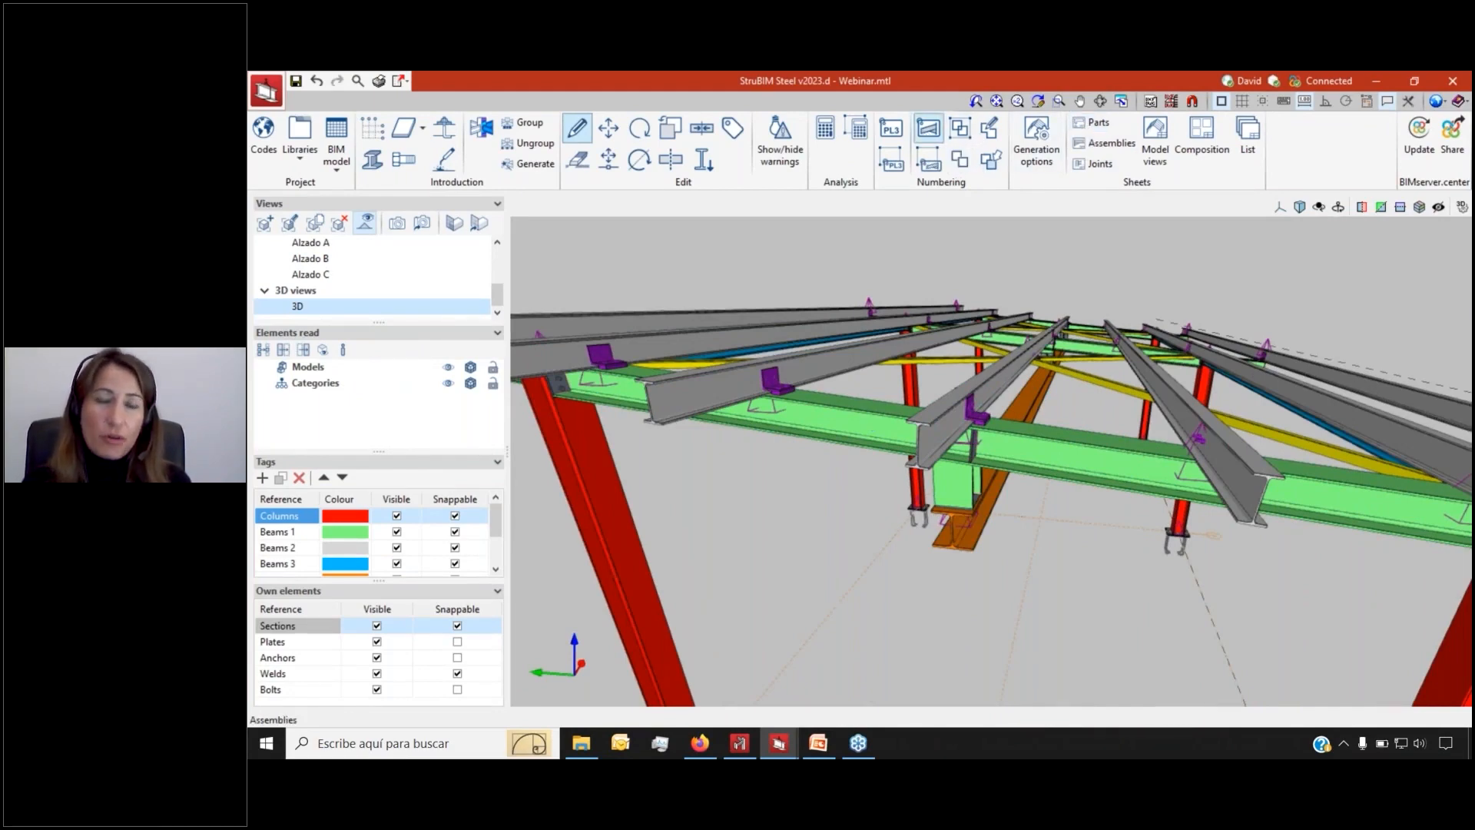
Start editing the assembly numbering and examine the references and parts of the assemblies along the green beams and purlins
{"action": "key", "text": "Return"}
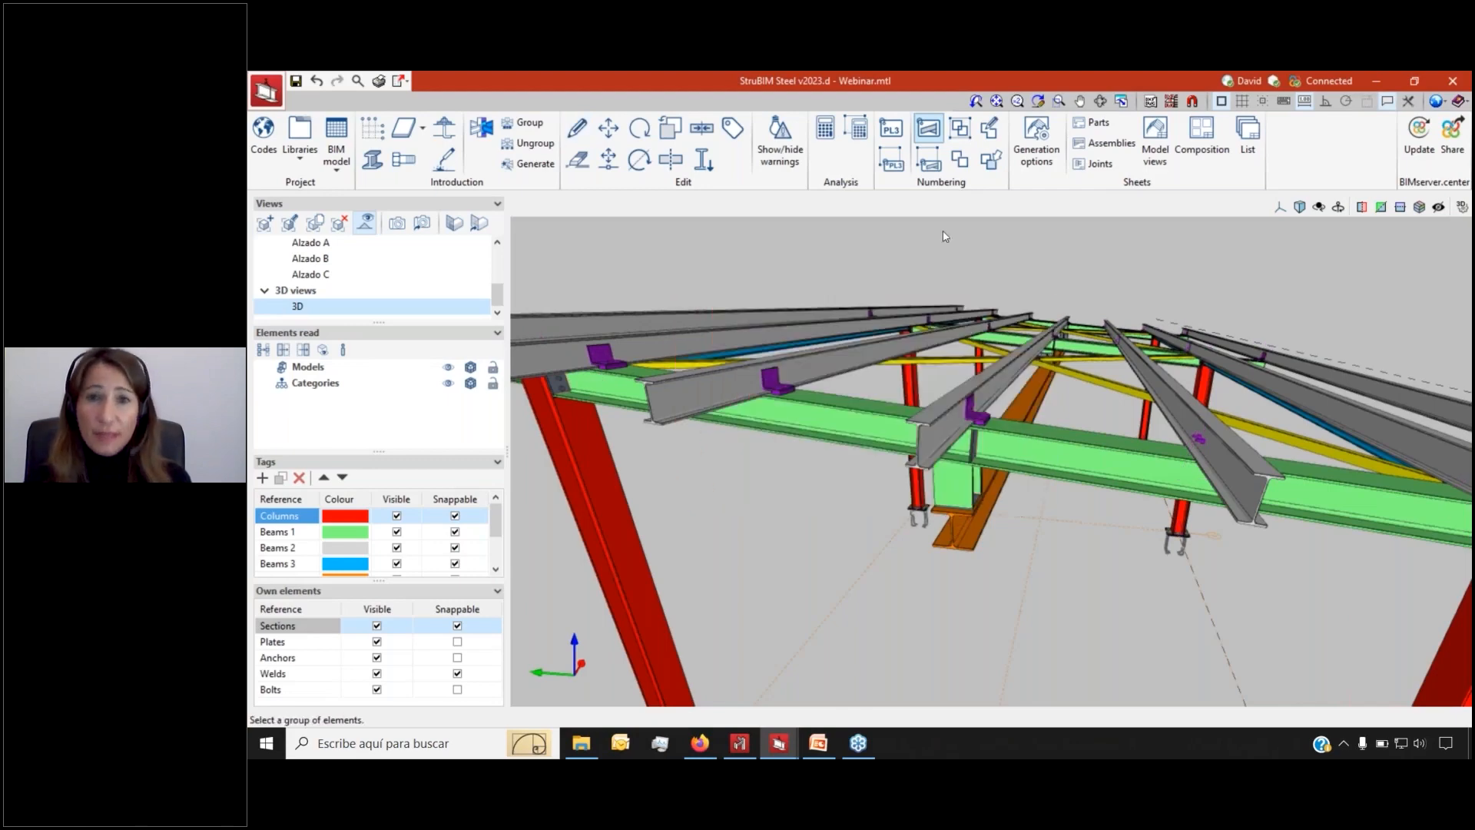
{"action": "left_click", "coordinate": [989, 131]}
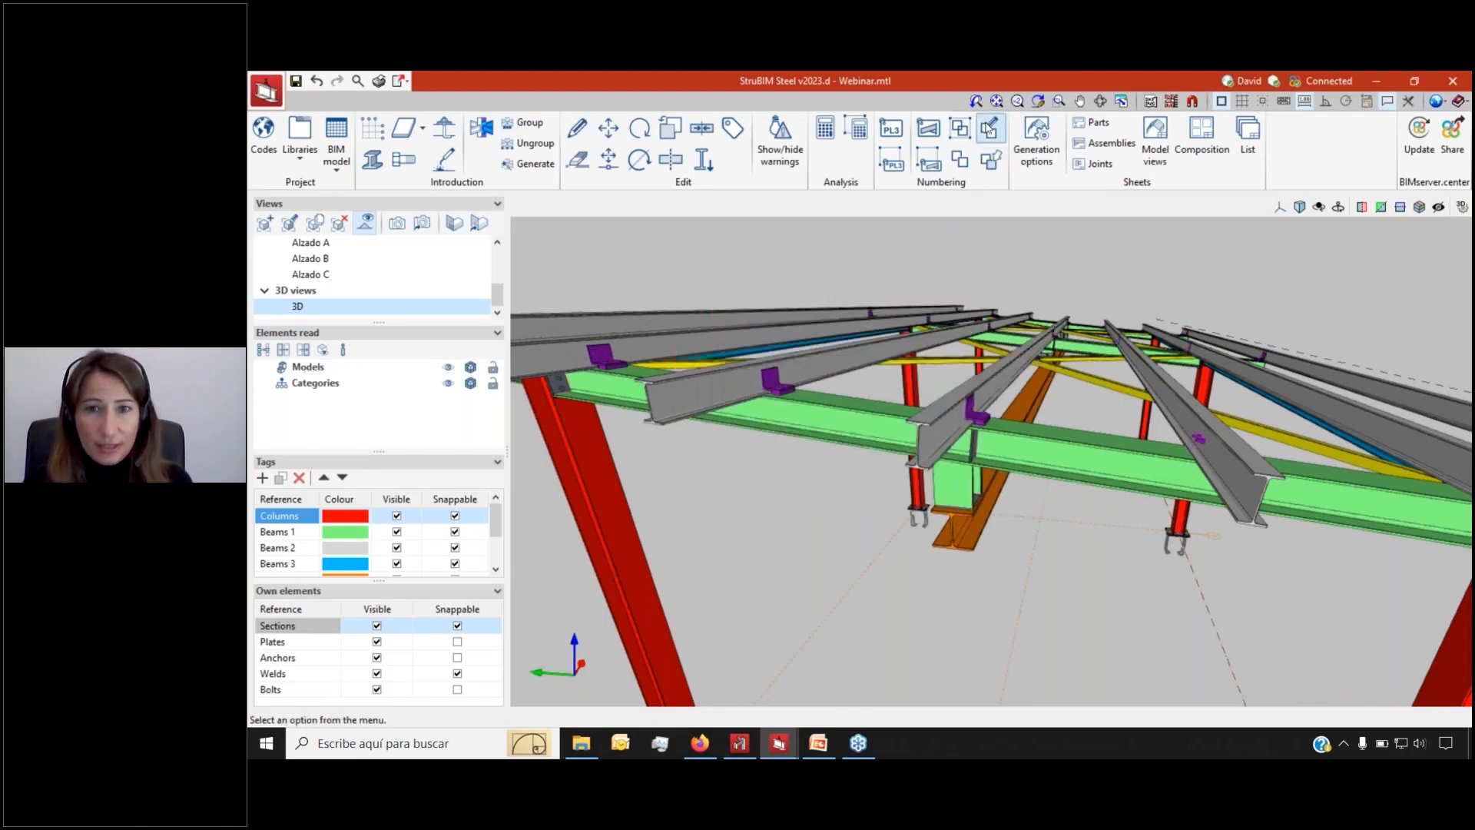
{"action": "mouse_move", "coordinate": [979, 460]}
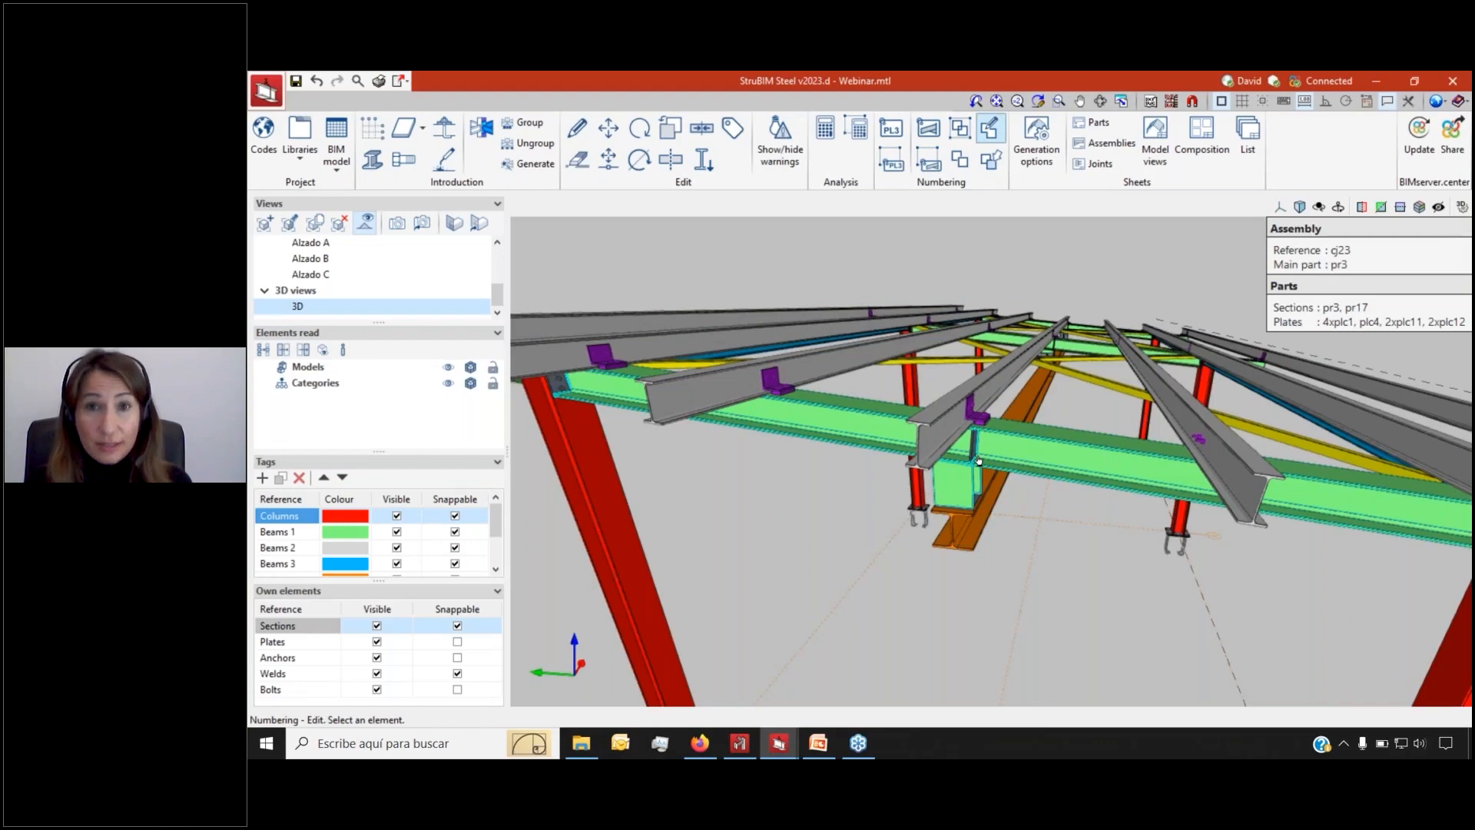
{"action": "scroll", "coordinate": [979, 460], "scroll_direction": "down", "scroll_amount": 3}
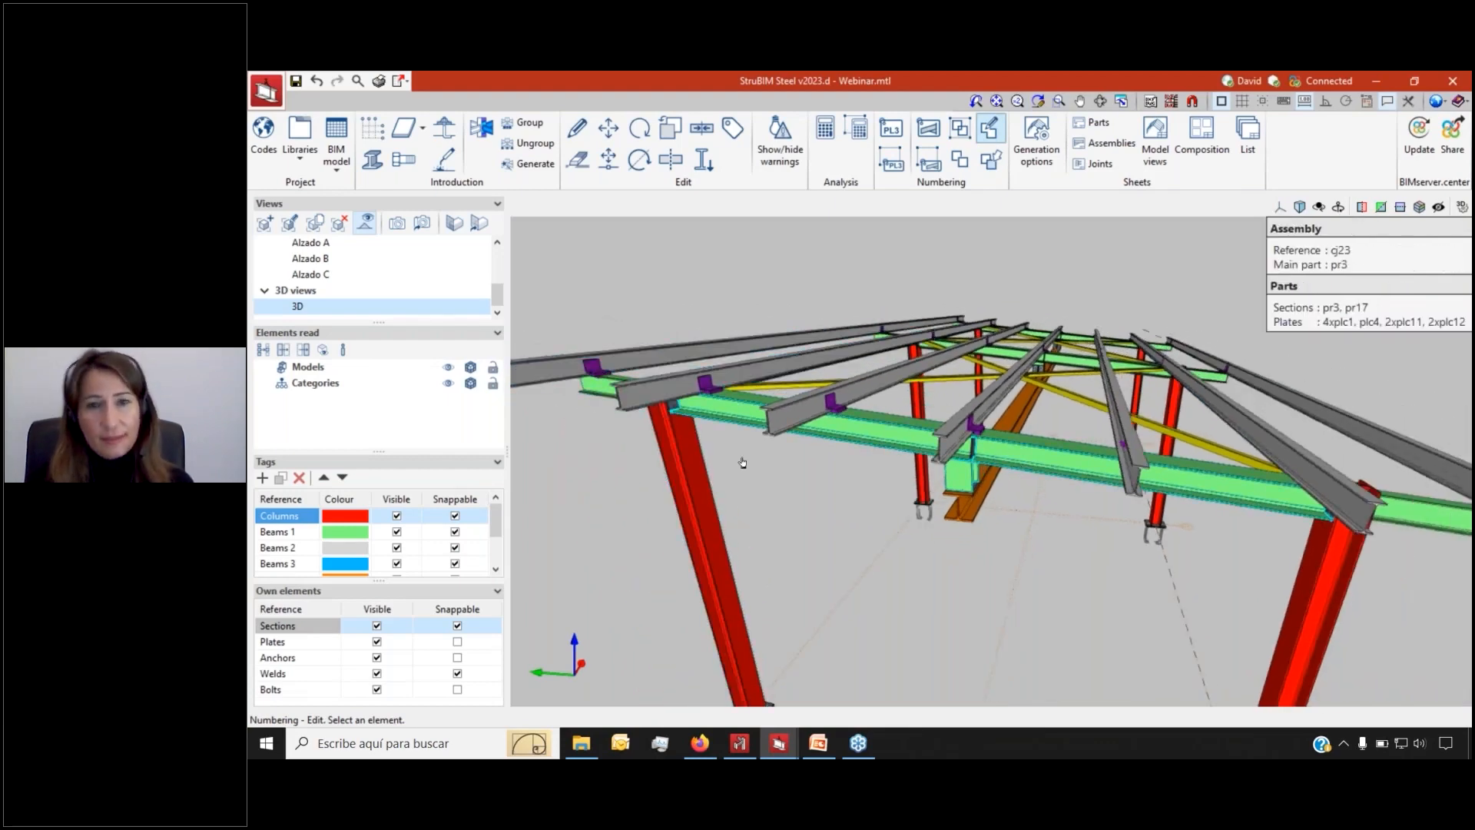
{"action": "scroll", "coordinate": [736, 467], "scroll_direction": "down", "scroll_amount": 2}
{"action": "scroll", "coordinate": [619, 407], "scroll_direction": "up", "scroll_amount": 4}
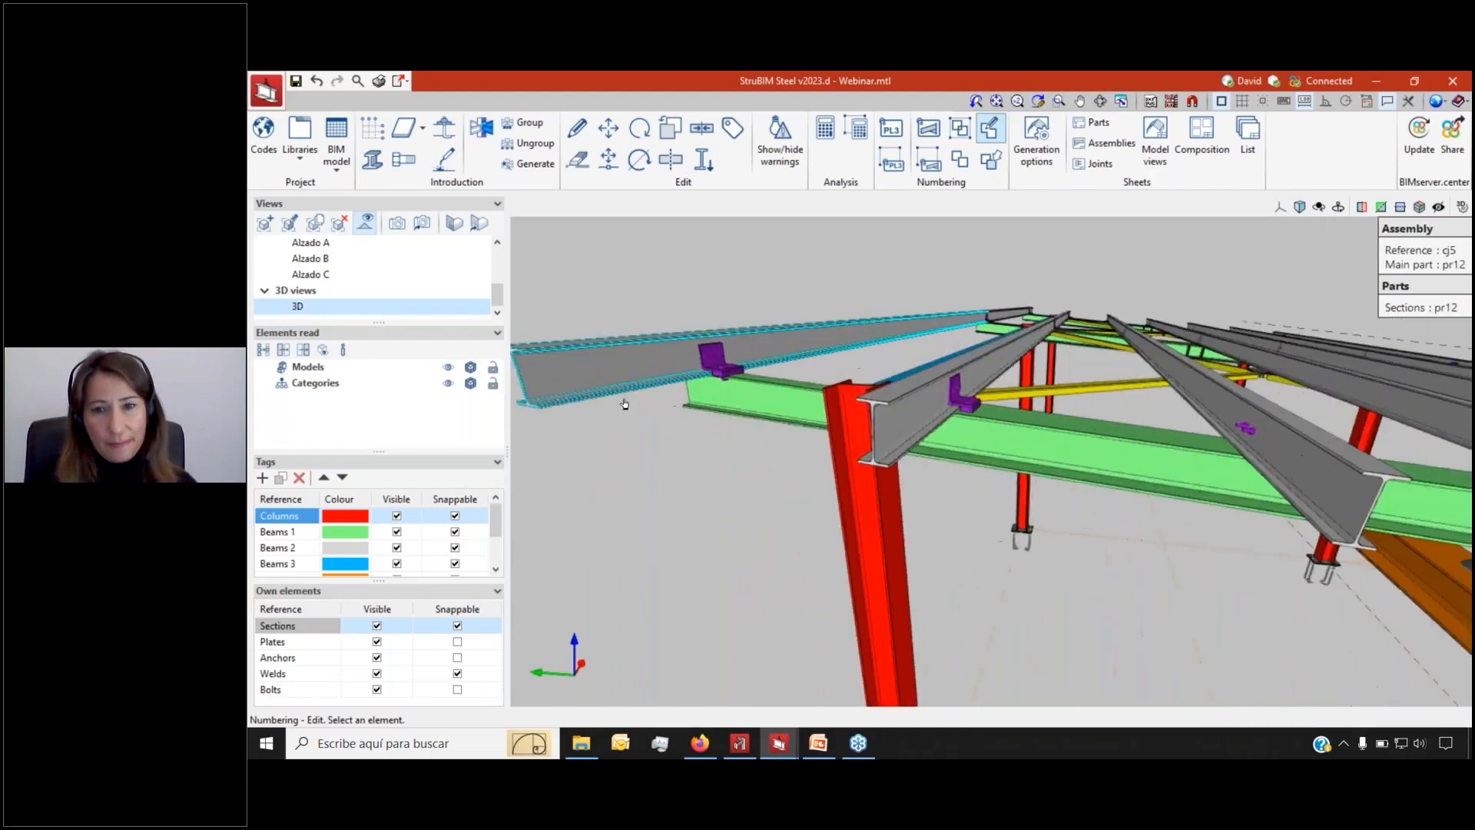
{"action": "scroll", "coordinate": [624, 404], "scroll_direction": "up", "scroll_amount": 5}
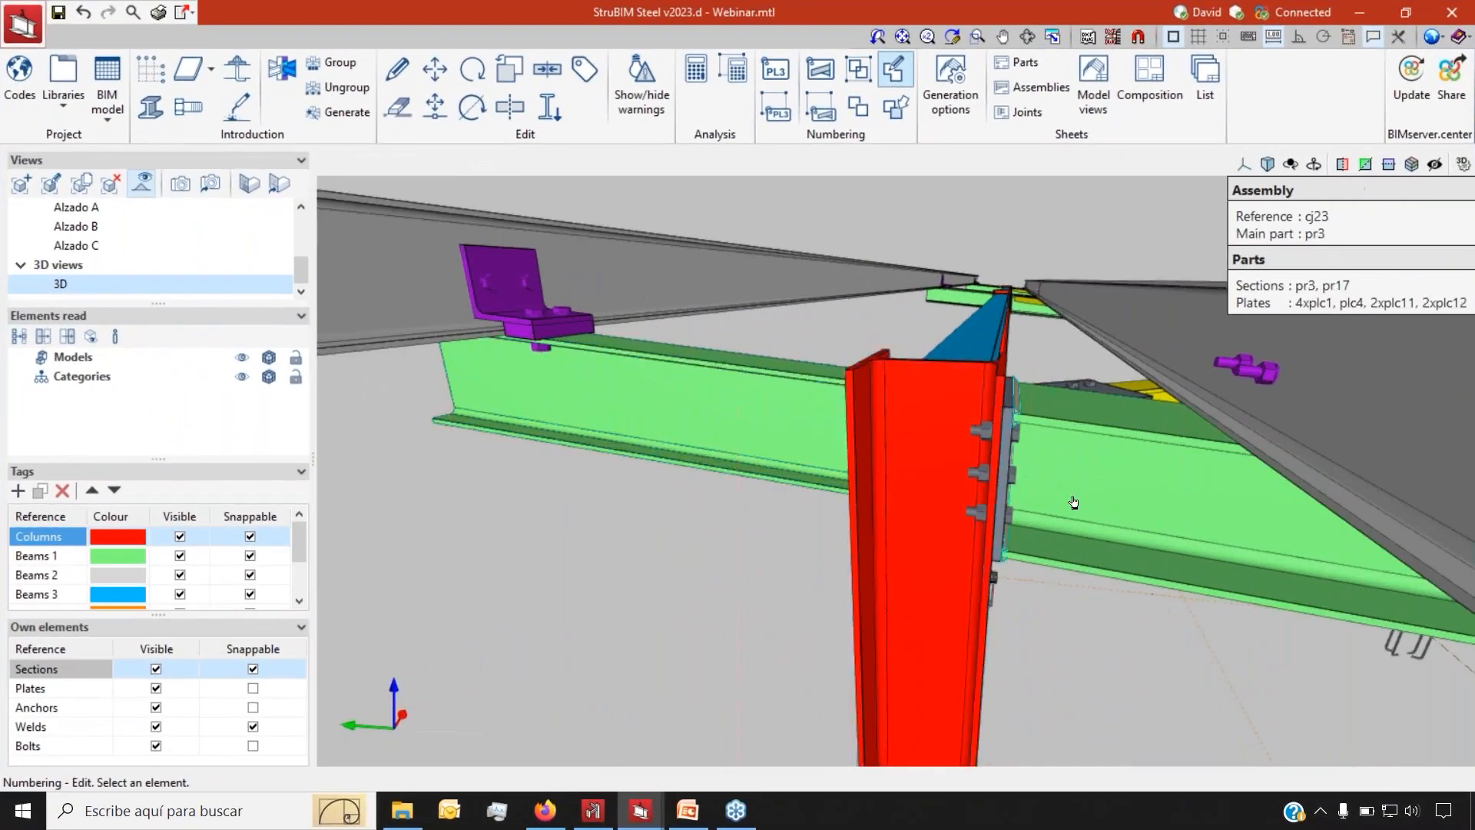
{"action": "scroll", "coordinate": [709, 445], "scroll_direction": "down", "scroll_amount": 6}
{"action": "scroll", "coordinate": [712, 445], "scroll_direction": "down", "scroll_amount": 2}
{"action": "scroll", "coordinate": [942, 501], "scroll_direction": "up", "scroll_amount": 5}
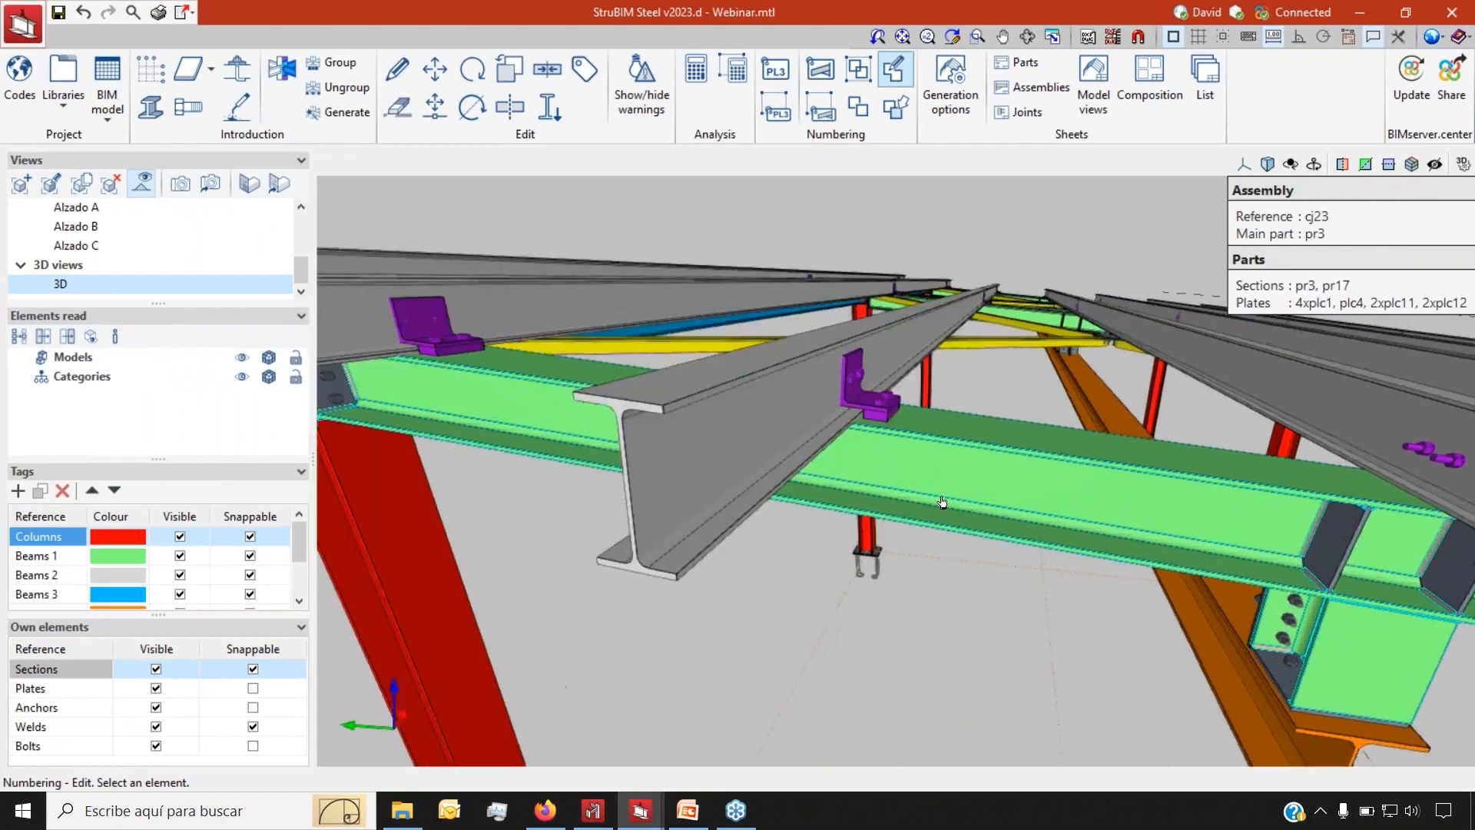
{"action": "scroll", "coordinate": [942, 502], "scroll_direction": "down", "scroll_amount": 5}
{"action": "scroll", "coordinate": [1167, 534], "scroll_direction": "up", "scroll_amount": 3}
{"action": "scroll", "coordinate": [833, 489], "scroll_direction": "down", "scroll_amount": 1}
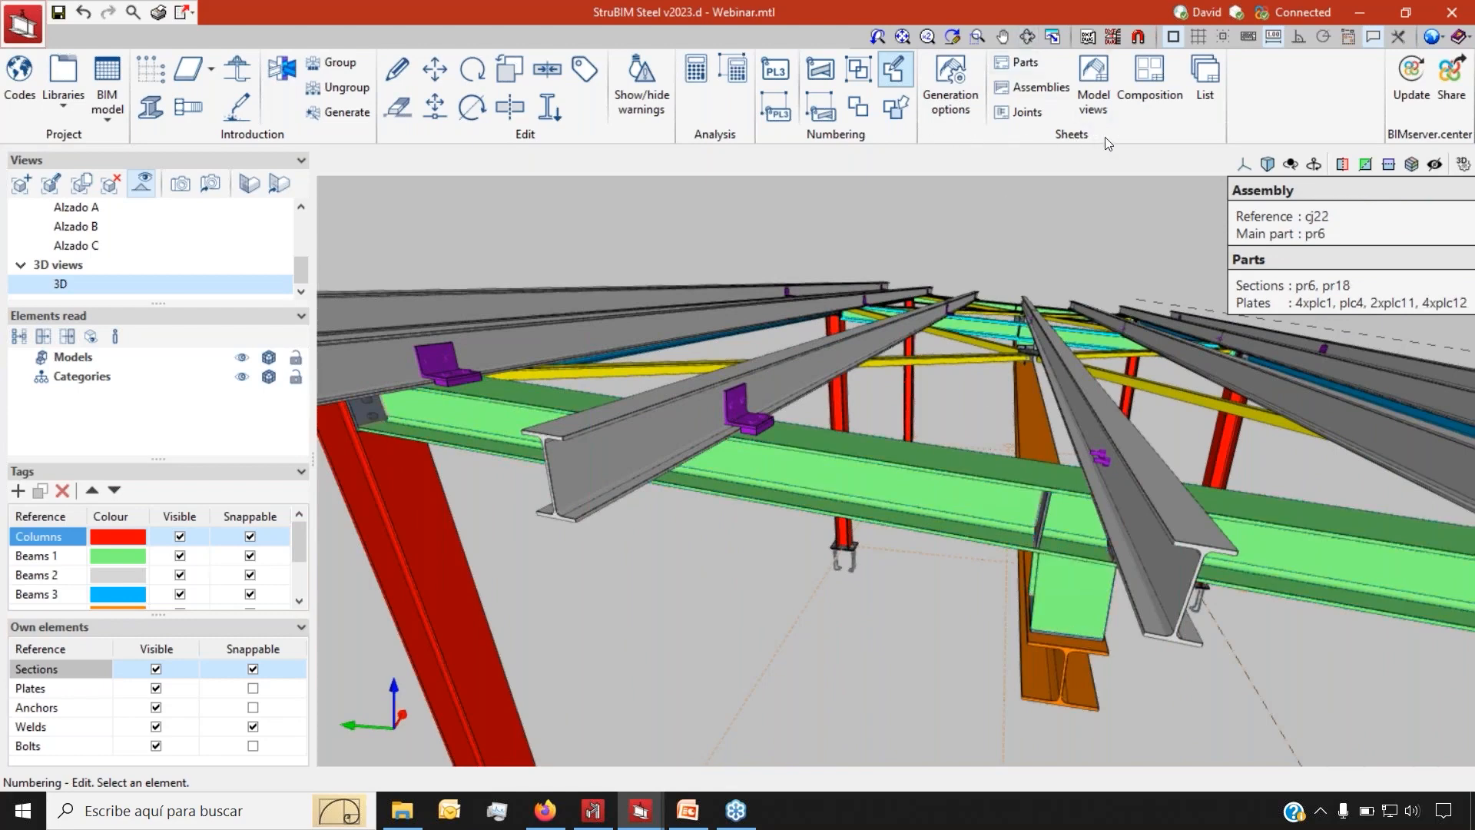
Open the sheet composition of the structure and display the part sheet plc4. Lámina 1
{"action": "left_click", "coordinate": [1400, 35]}
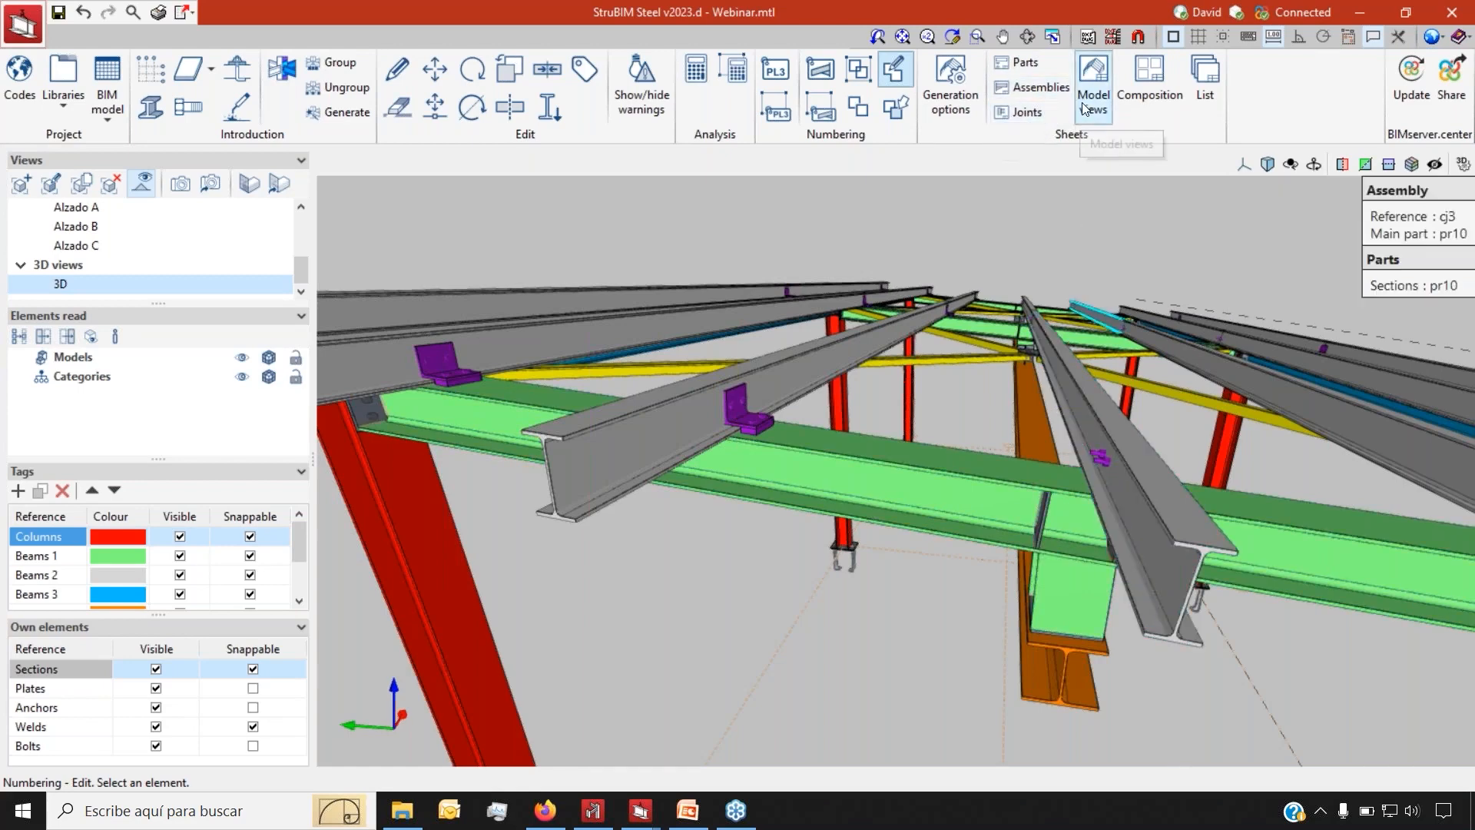
{"action": "scroll", "coordinate": [1105, 304], "scroll_direction": "down", "scroll_amount": 3}
{"action": "scroll", "coordinate": [1105, 303], "scroll_direction": "down", "scroll_amount": 3}
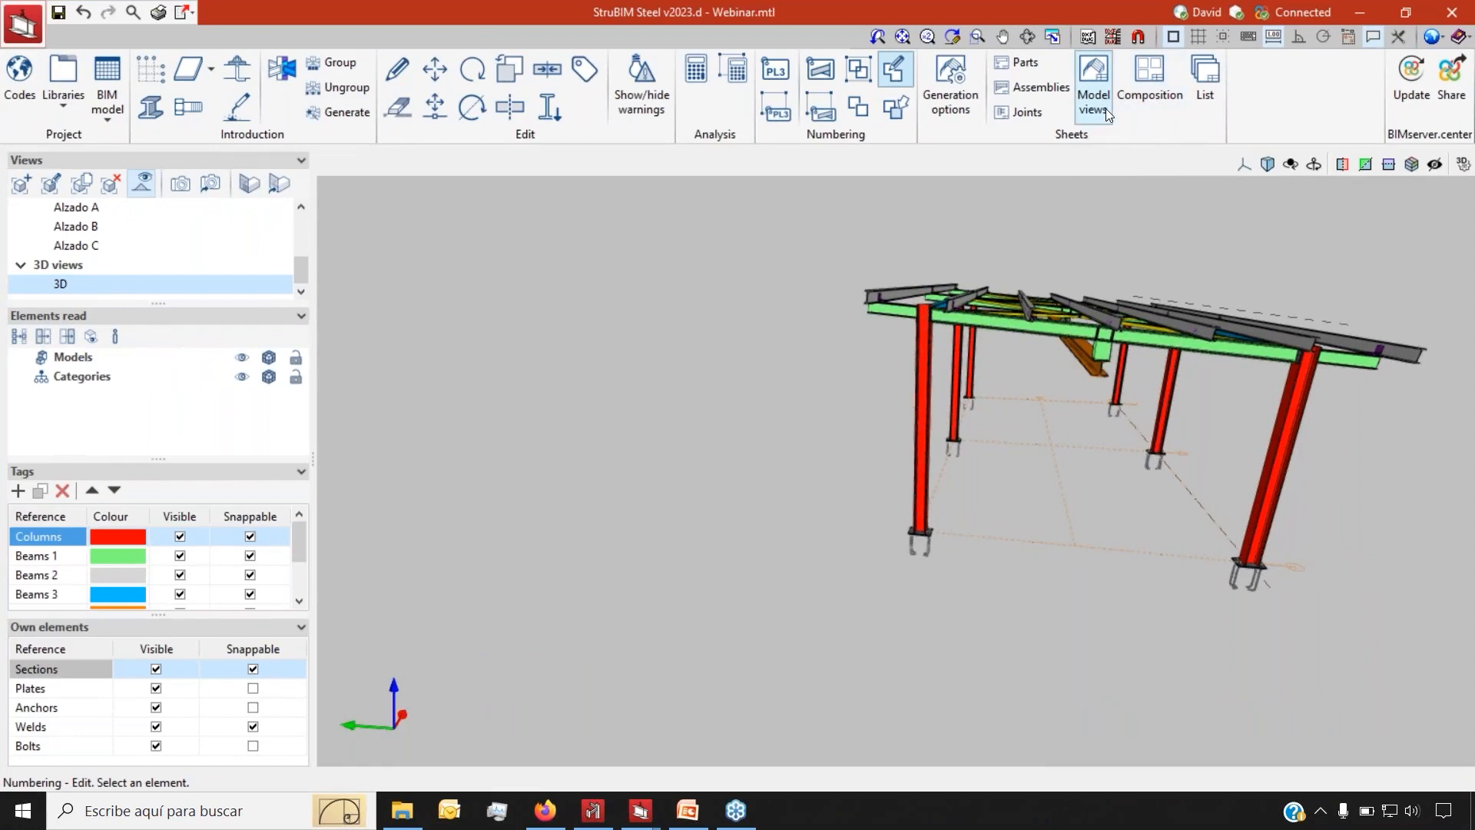
{"action": "left_click", "coordinate": [1144, 86]}
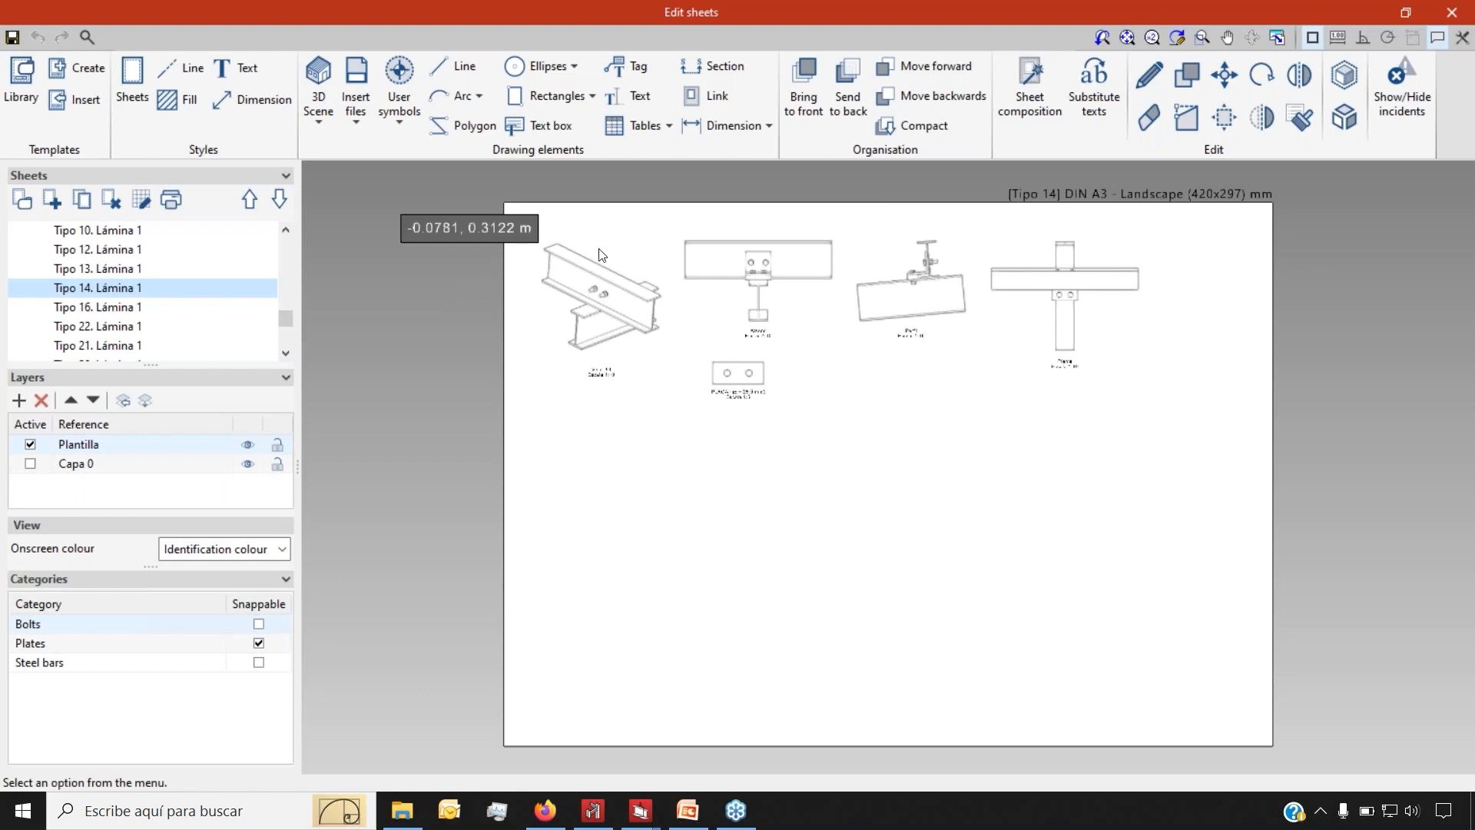
{"action": "left_click_drag", "start_coordinate": [289, 321], "coordinate": [286, 246]}
{"action": "left_click", "coordinate": [108, 250]}
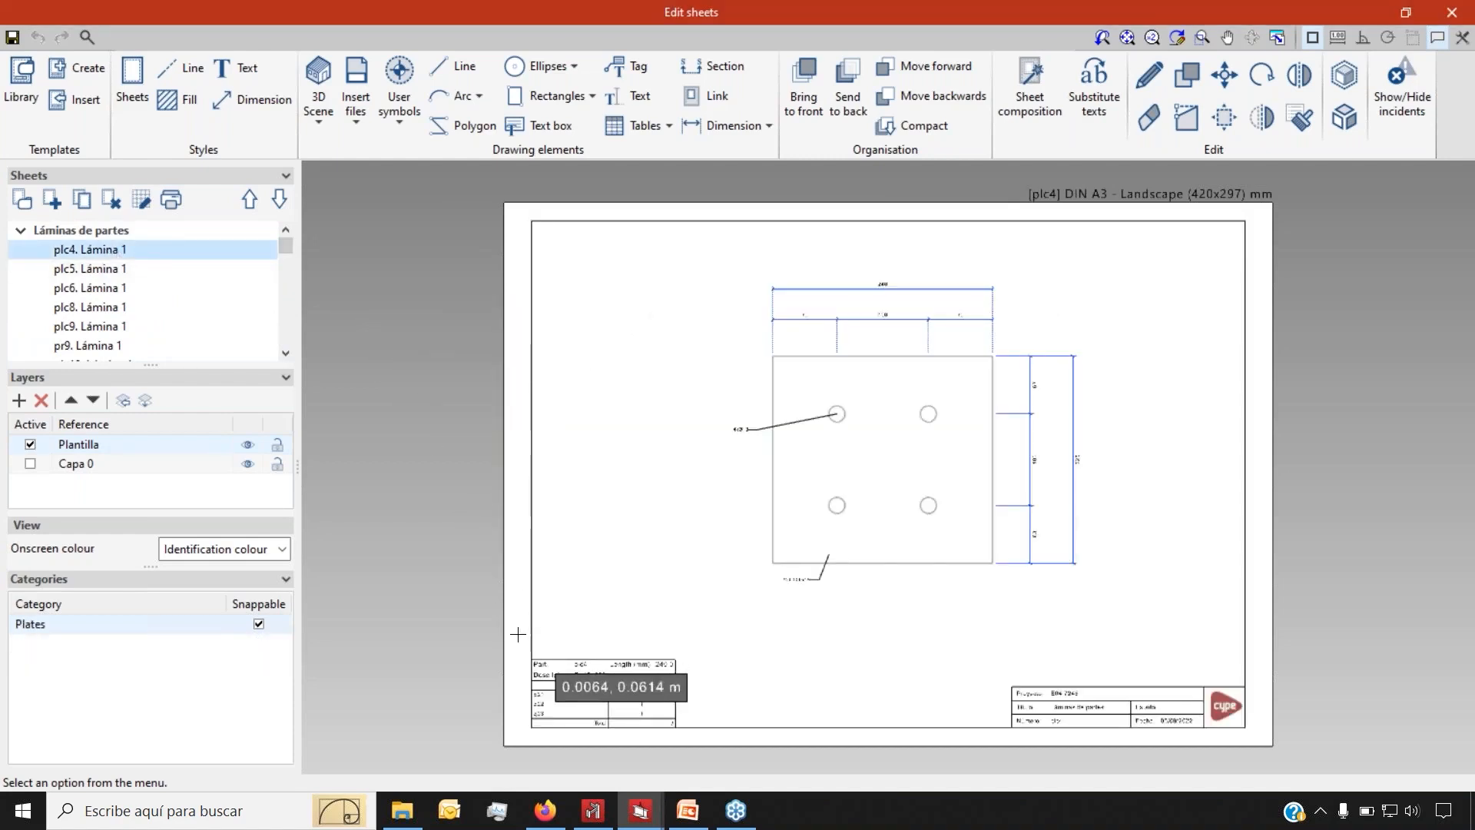
{"action": "key", "text": "alt+Tab"}
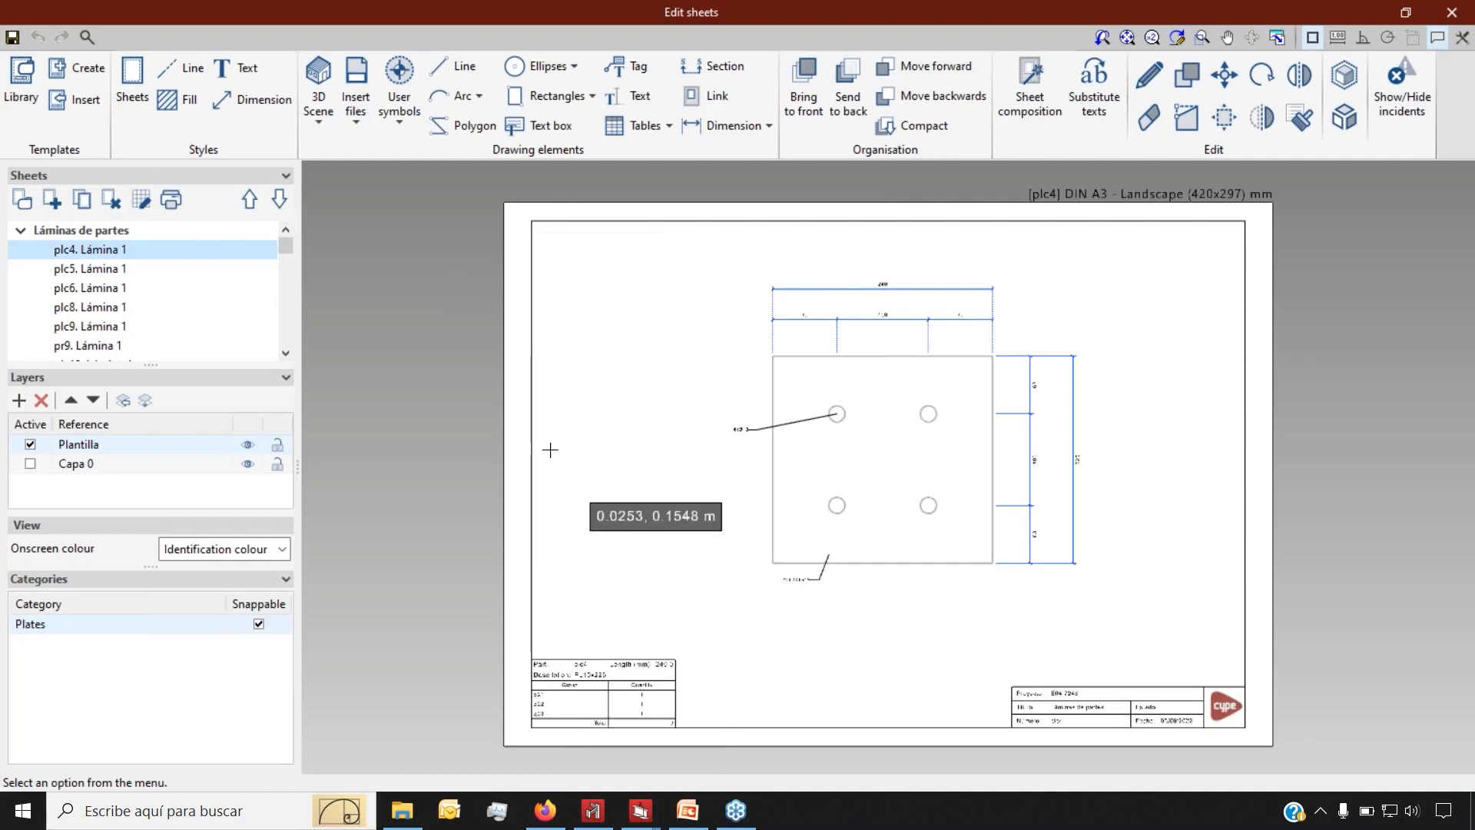
{"action": "scroll", "coordinate": [1162, 720], "scroll_direction": "up", "scroll_amount": 1}
{"action": "scroll", "coordinate": [1162, 720], "scroll_direction": "up", "scroll_amount": 2}
{"action": "scroll", "coordinate": [1160, 692], "scroll_direction": "down", "scroll_amount": 3}
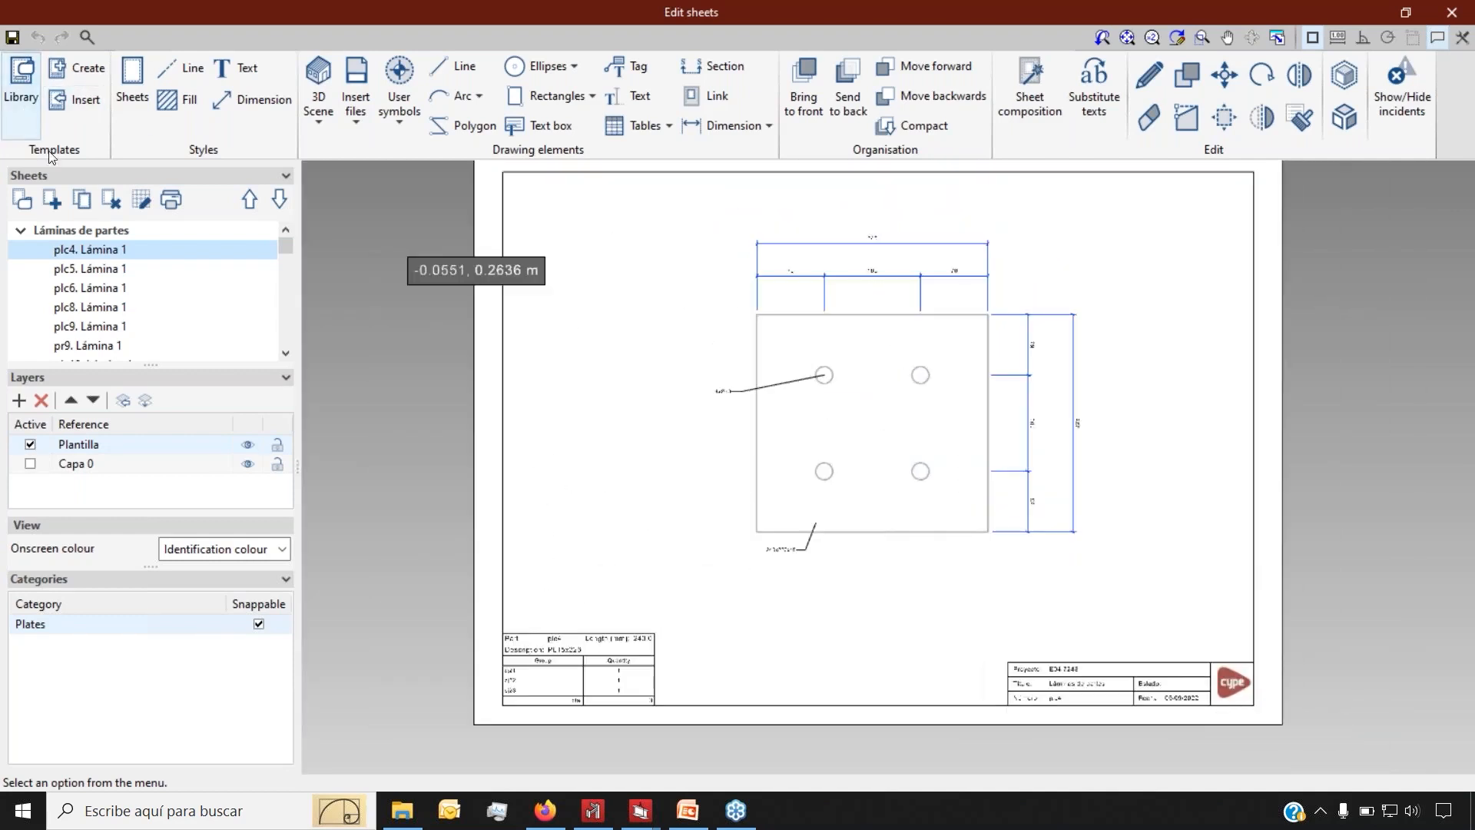
Preview several sheet templates in the template library, including A2 vistas generales, A4 union and A3 cj, then close it
{"action": "left_click", "coordinate": [30, 100]}
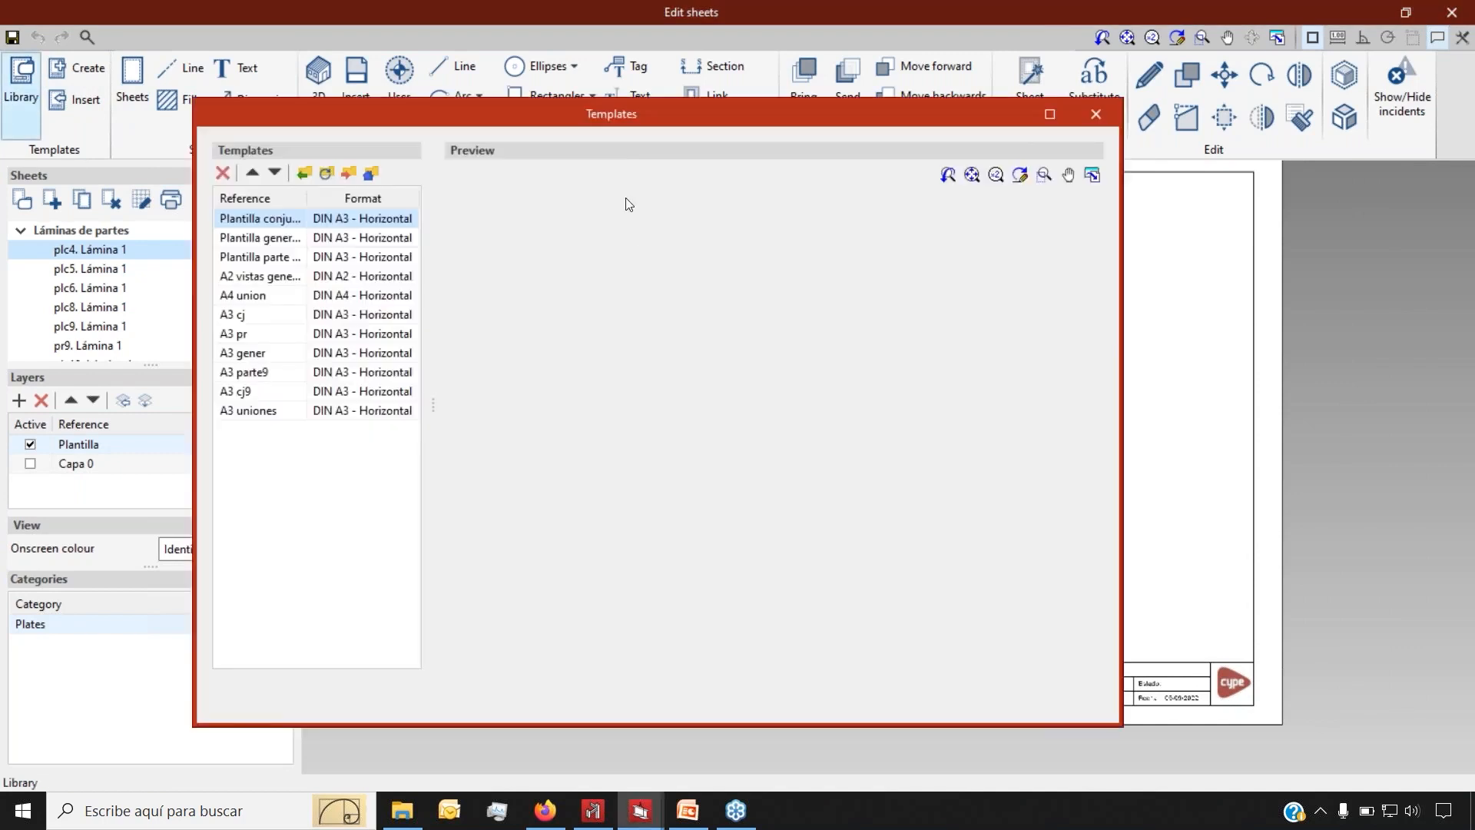
{"action": "left_click_drag", "start_coordinate": [566, 113], "coordinate": [809, 96]}
{"action": "left_click", "coordinate": [530, 221]}
{"action": "left_click", "coordinate": [529, 243]}
{"action": "left_click", "coordinate": [529, 261]}
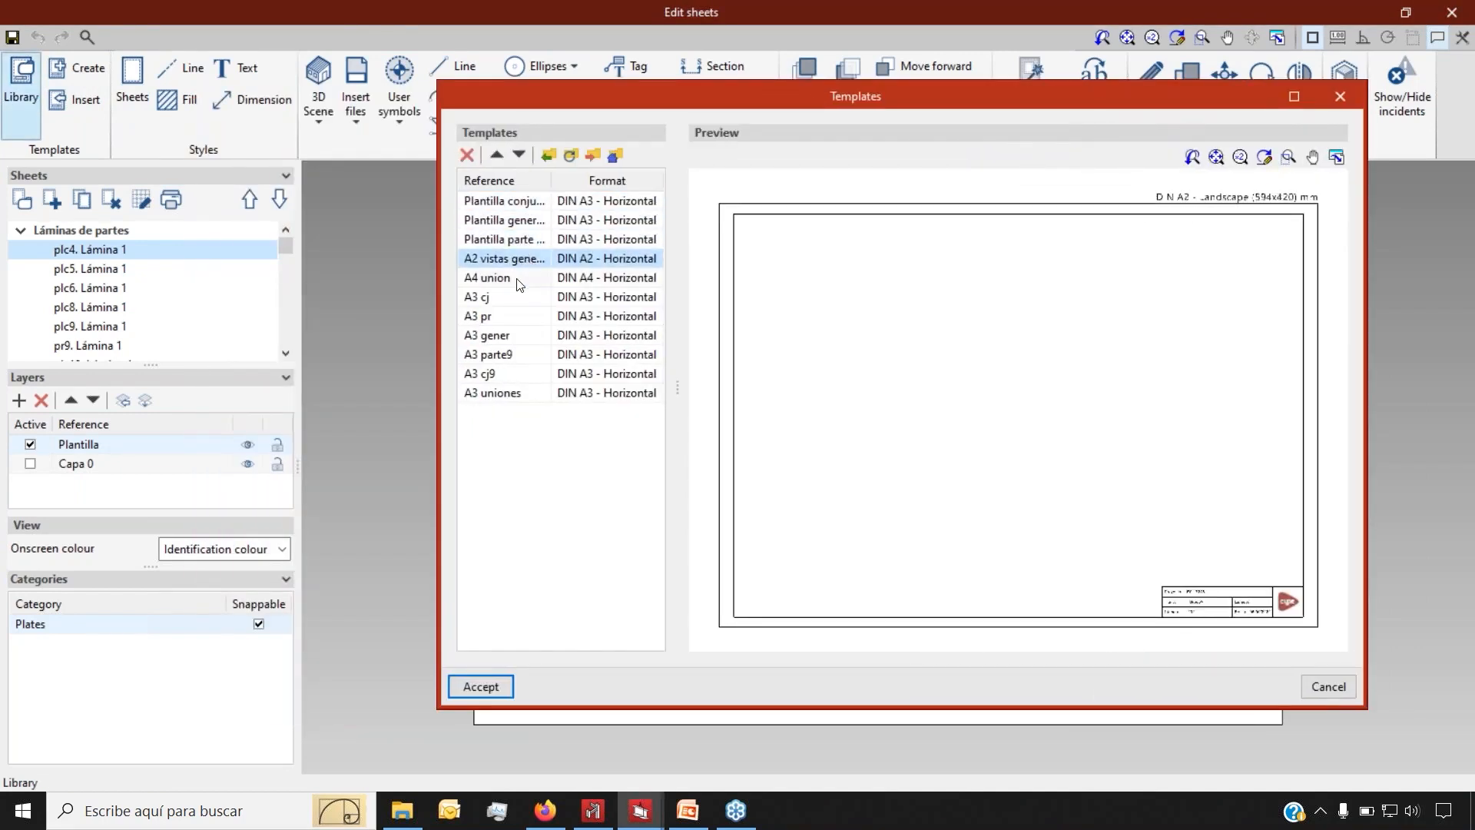
{"action": "left_click", "coordinate": [519, 282]}
{"action": "left_click", "coordinate": [521, 300]}
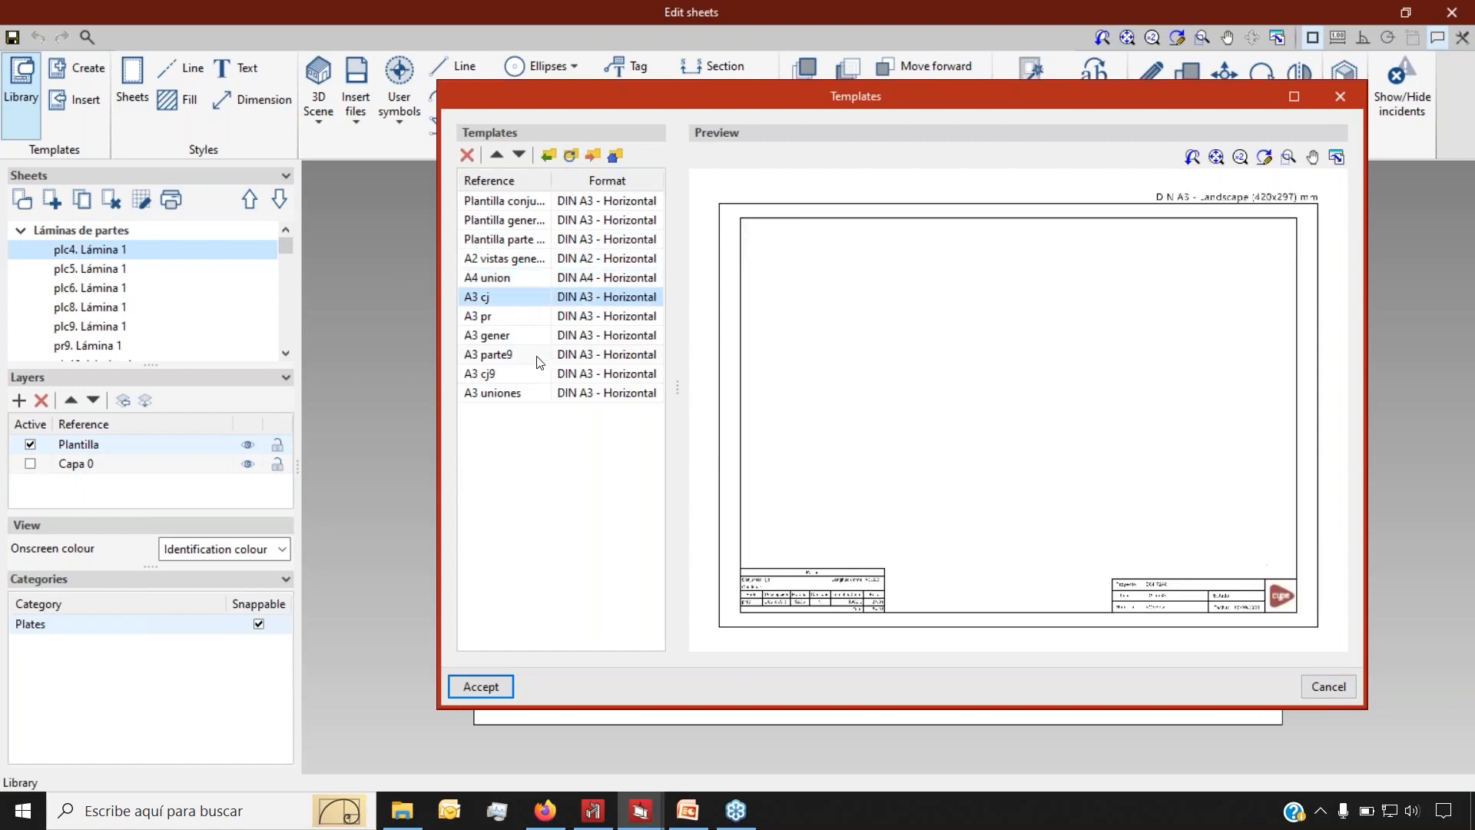
{"action": "left_click", "coordinate": [1341, 97]}
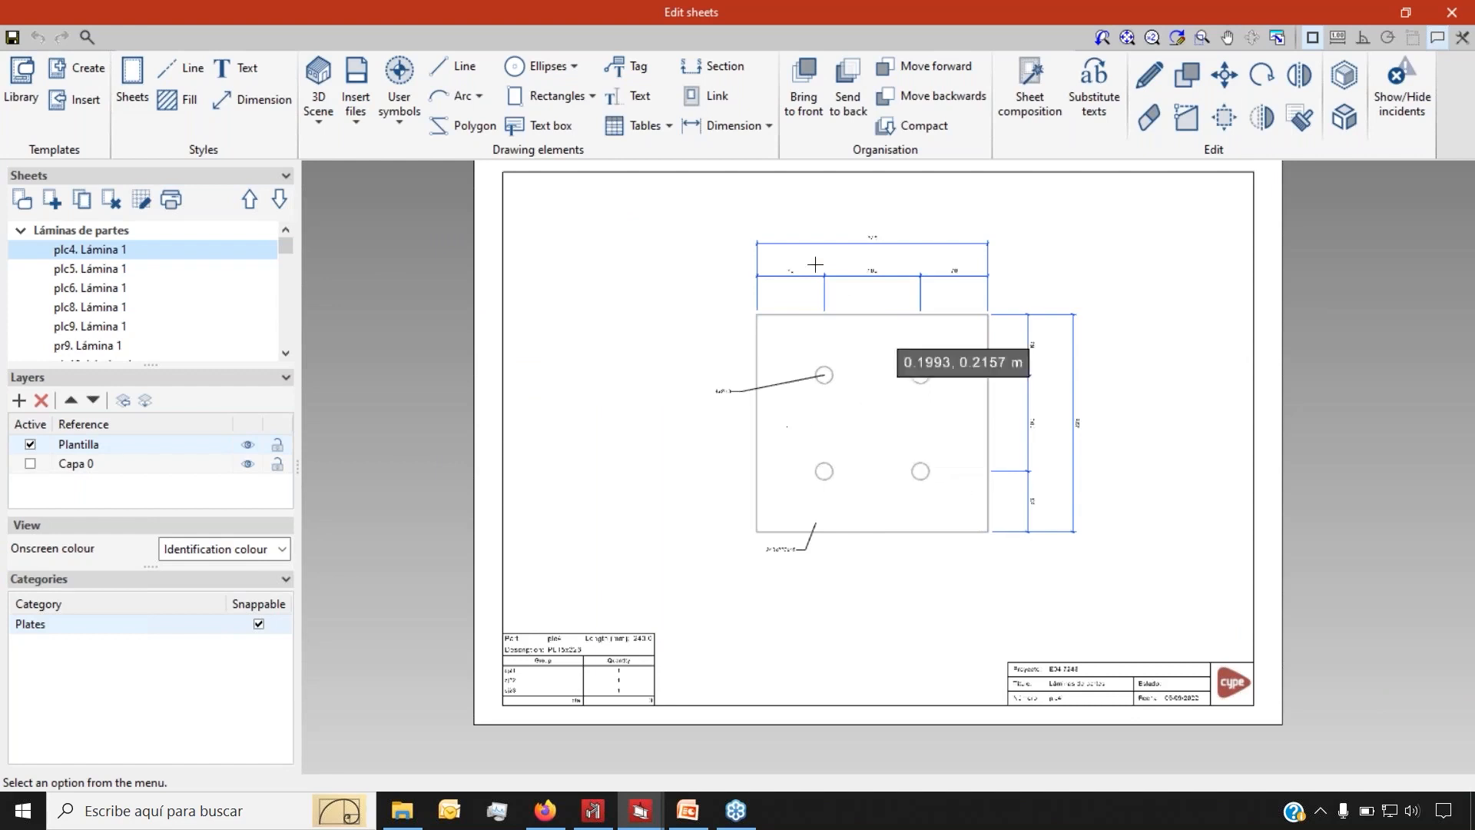
Examine the plate's dimension lines, hole label and part table on the plc4 sheet
{"action": "scroll", "coordinate": [838, 345], "scroll_direction": "up", "scroll_amount": 1}
{"action": "scroll", "coordinate": [868, 257], "scroll_direction": "up", "scroll_amount": 1}
{"action": "scroll", "coordinate": [864, 253], "scroll_direction": "up", "scroll_amount": 2}
{"action": "scroll", "coordinate": [914, 276], "scroll_direction": "down", "scroll_amount": 4}
{"action": "scroll", "coordinate": [845, 250], "scroll_direction": "up", "scroll_amount": 2}
{"action": "scroll", "coordinate": [1122, 405], "scroll_direction": "up", "scroll_amount": 2}
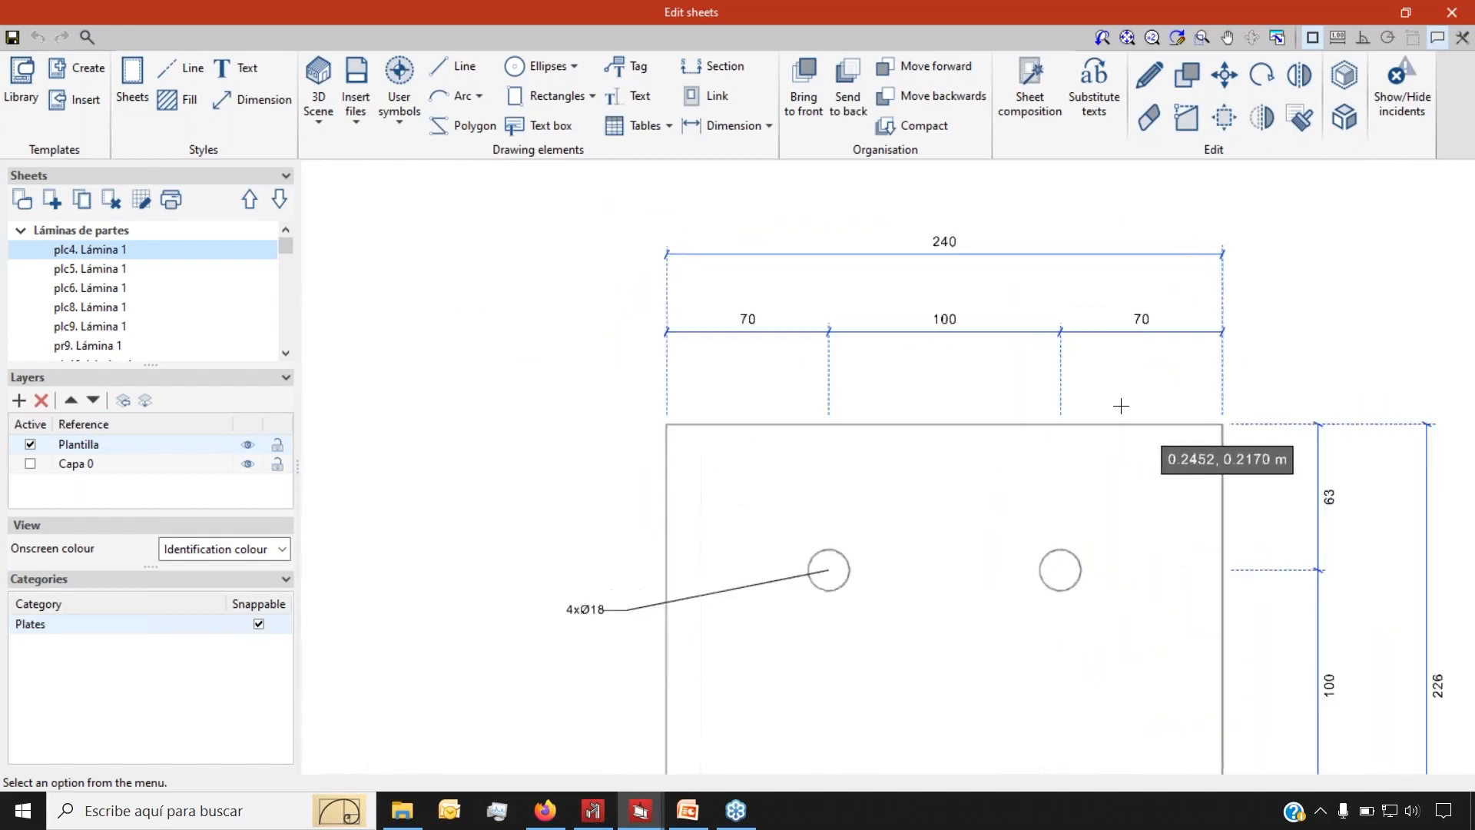
{"action": "scroll", "coordinate": [784, 198], "scroll_direction": "up", "scroll_amount": 1}
{"action": "scroll", "coordinate": [1019, 492], "scroll_direction": "up", "scroll_amount": 3}
{"action": "scroll", "coordinate": [1018, 492], "scroll_direction": "down", "scroll_amount": 2}
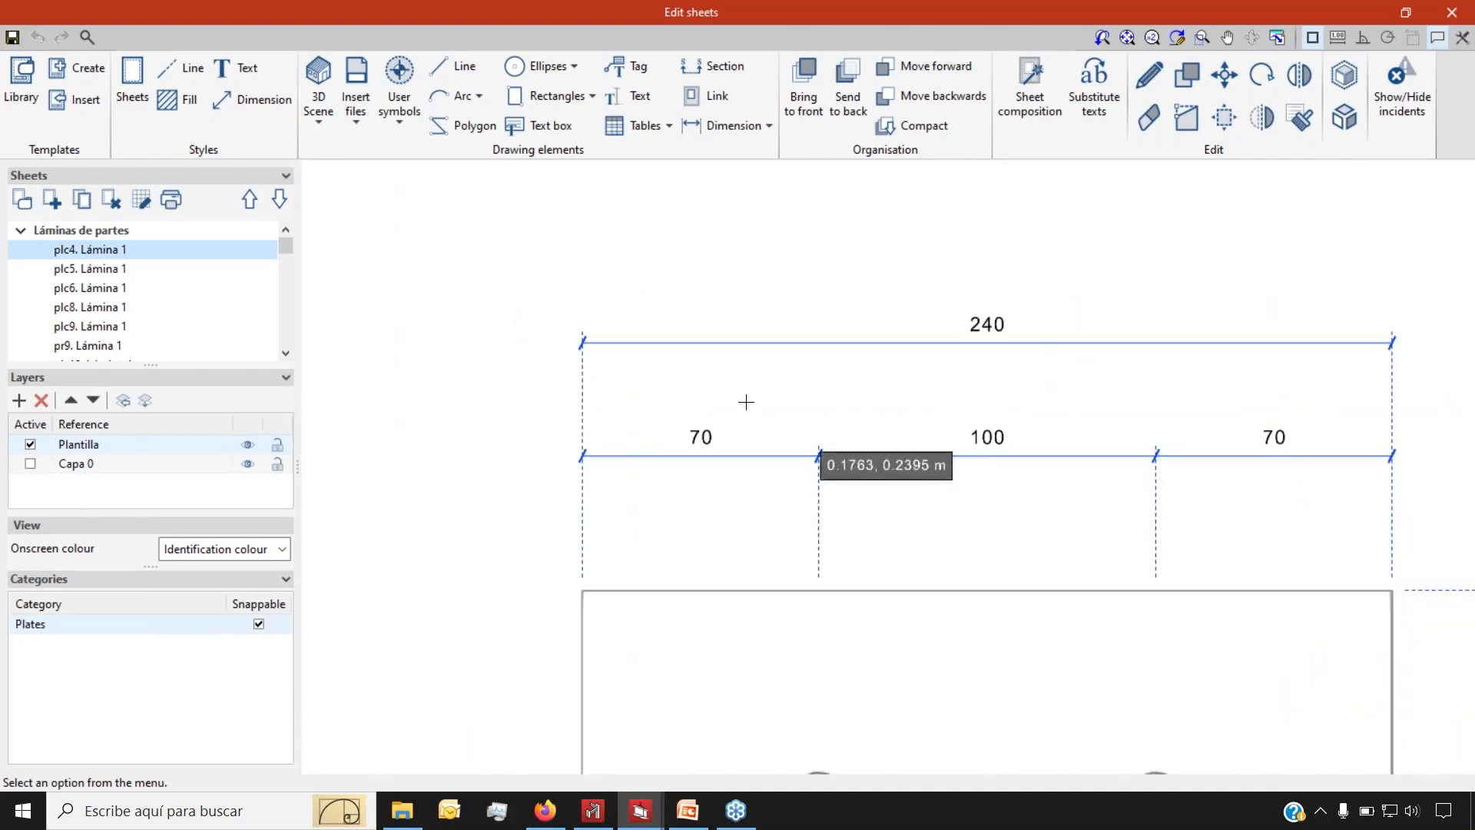
{"action": "scroll", "coordinate": [909, 280], "scroll_direction": "down", "scroll_amount": 3}
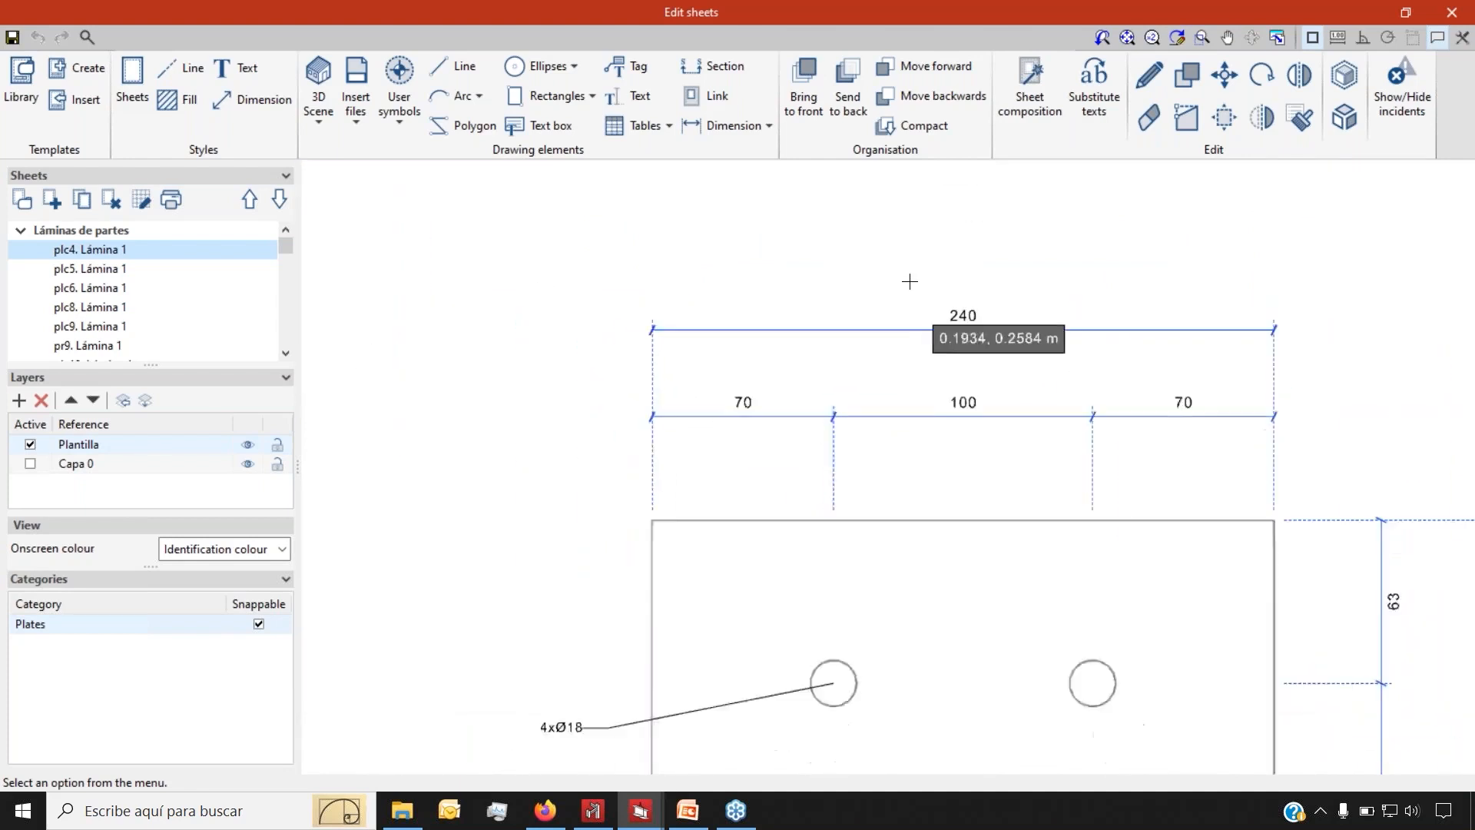
{"action": "scroll", "coordinate": [873, 422], "scroll_direction": "up", "scroll_amount": 4}
{"action": "scroll", "coordinate": [803, 442], "scroll_direction": "up", "scroll_amount": 1}
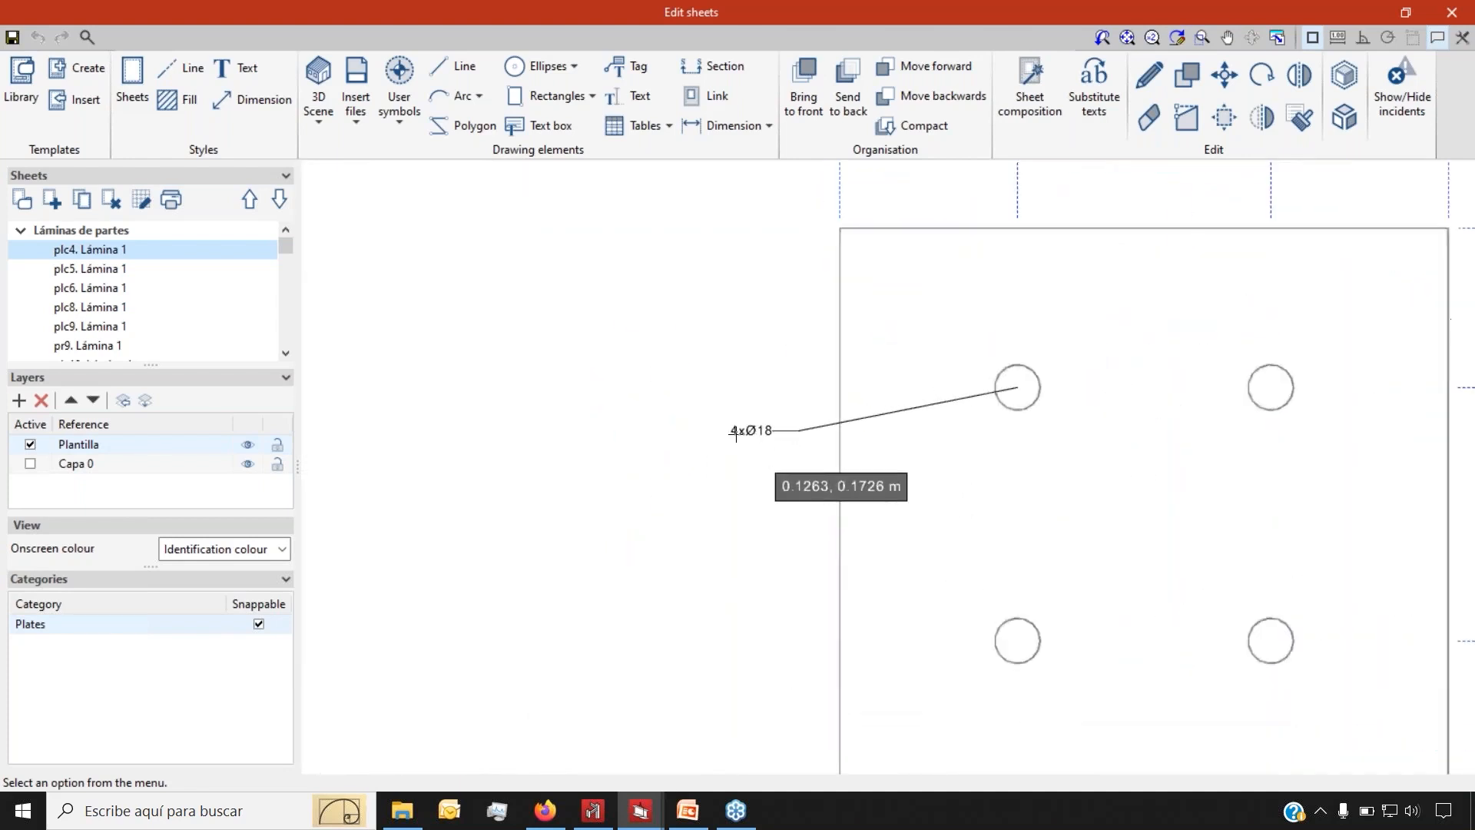
{"action": "scroll", "coordinate": [793, 464], "scroll_direction": "down", "scroll_amount": 3}
{"action": "scroll", "coordinate": [923, 293], "scroll_direction": "up", "scroll_amount": 2}
{"action": "scroll", "coordinate": [908, 309], "scroll_direction": "up", "scroll_amount": 2}
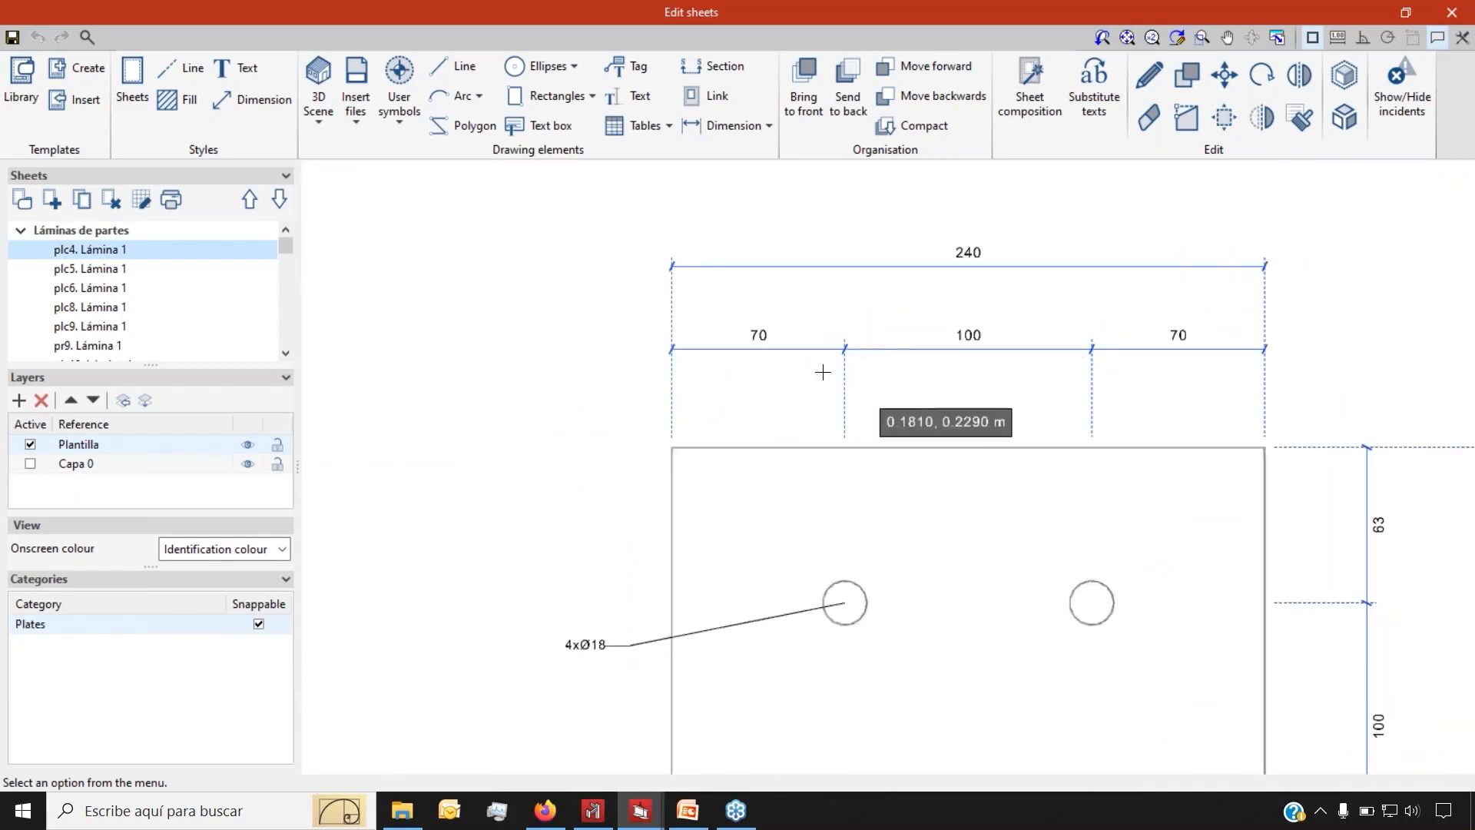
{"action": "scroll", "coordinate": [866, 300], "scroll_direction": "down", "scroll_amount": 2}
{"action": "scroll", "coordinate": [867, 300], "scroll_direction": "down", "scroll_amount": 3}
{"action": "scroll", "coordinate": [1136, 684], "scroll_direction": "up", "scroll_amount": 5}
{"action": "scroll", "coordinate": [1287, 567], "scroll_direction": "down", "scroll_amount": 3}
{"action": "scroll", "coordinate": [655, 606], "scroll_direction": "up", "scroll_amount": 5}
{"action": "scroll", "coordinate": [837, 653], "scroll_direction": "down", "scroll_amount": 3}
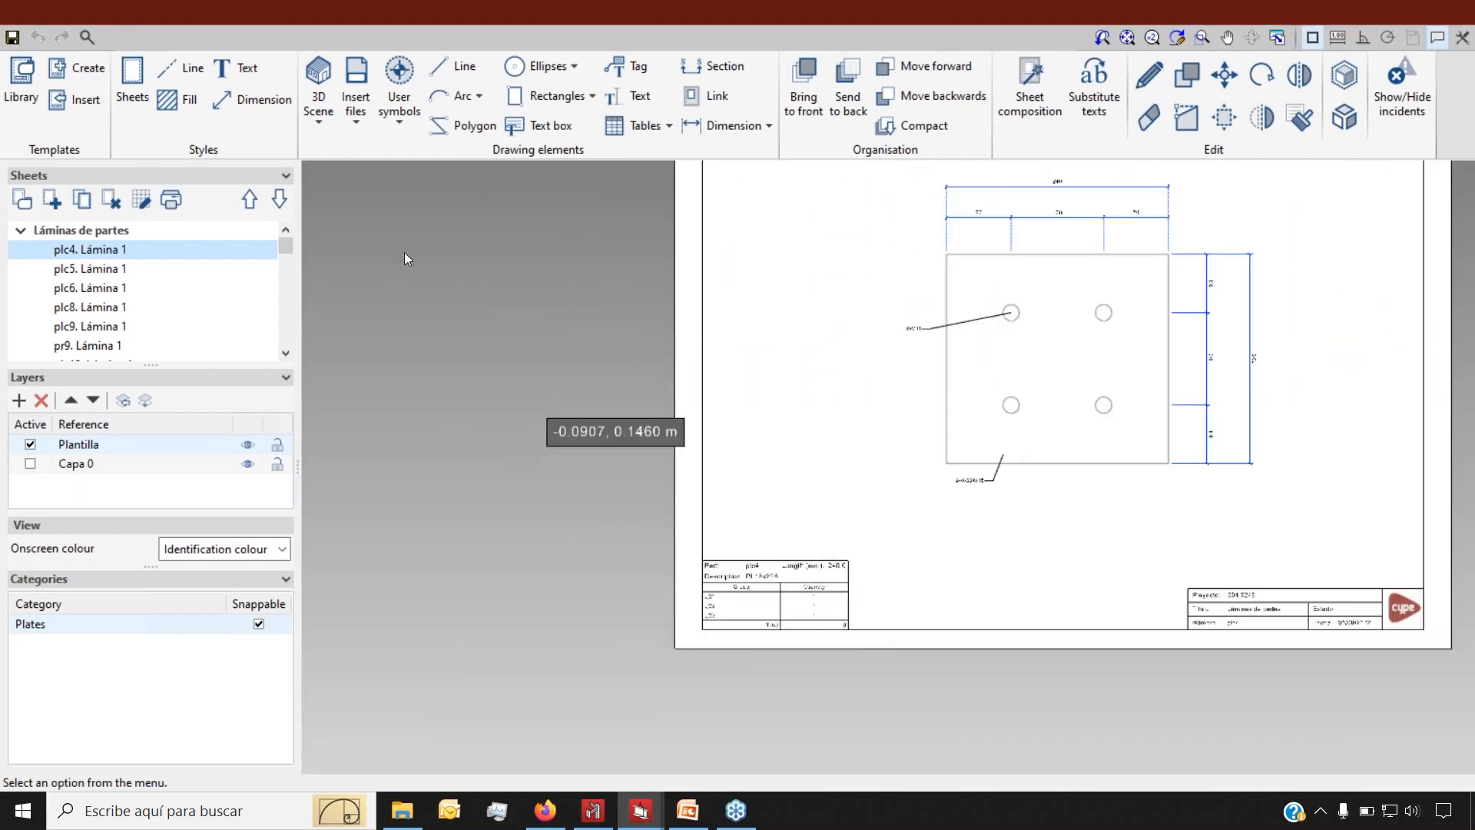
Display the joint detail sheet U1 and examine the views and bolt labels of Tipo 15 and Tipo 4
{"action": "left_click_drag", "start_coordinate": [286, 245], "coordinate": [294, 338]}
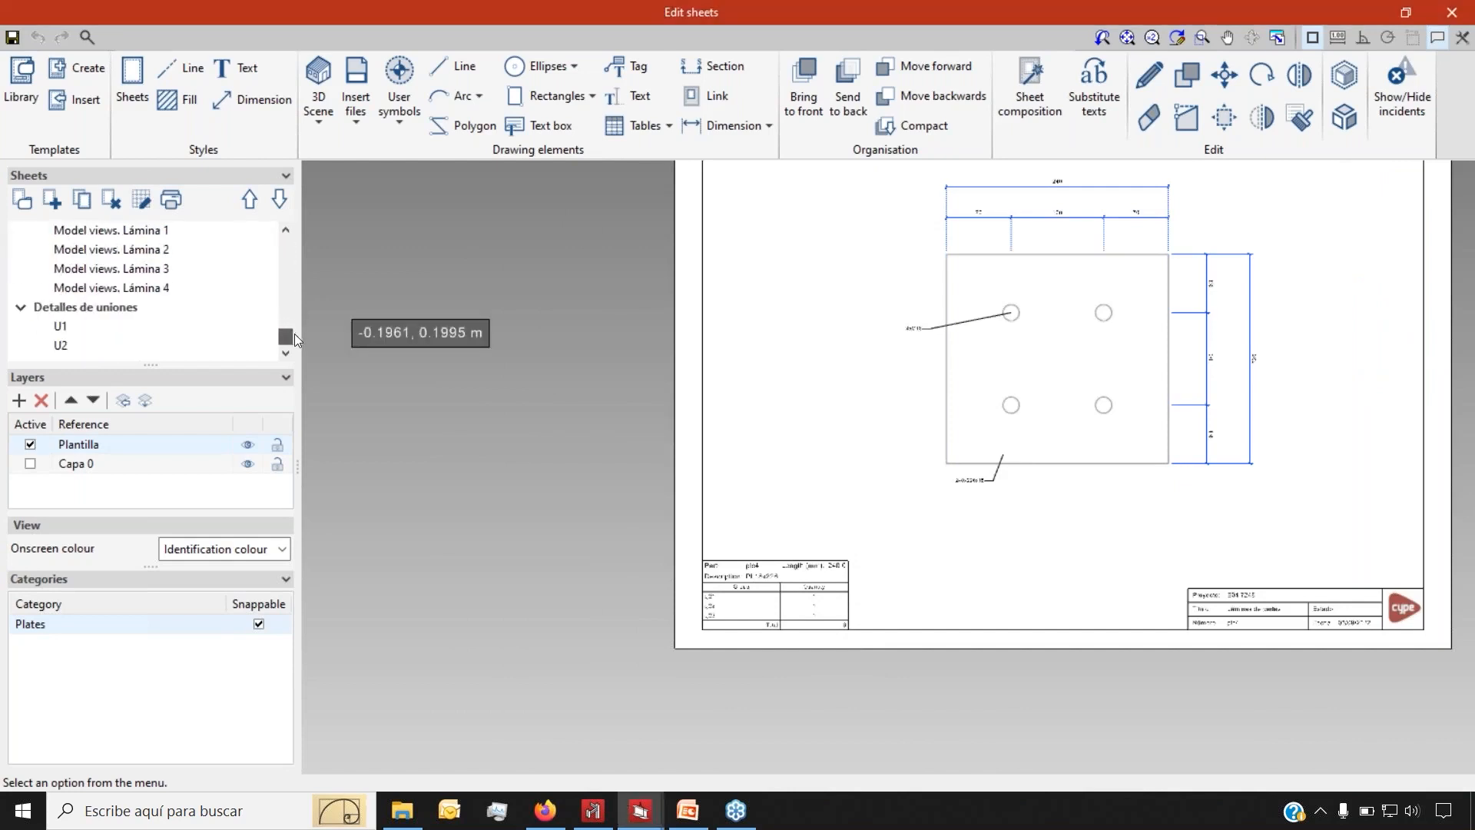
{"action": "left_click", "coordinate": [71, 326]}
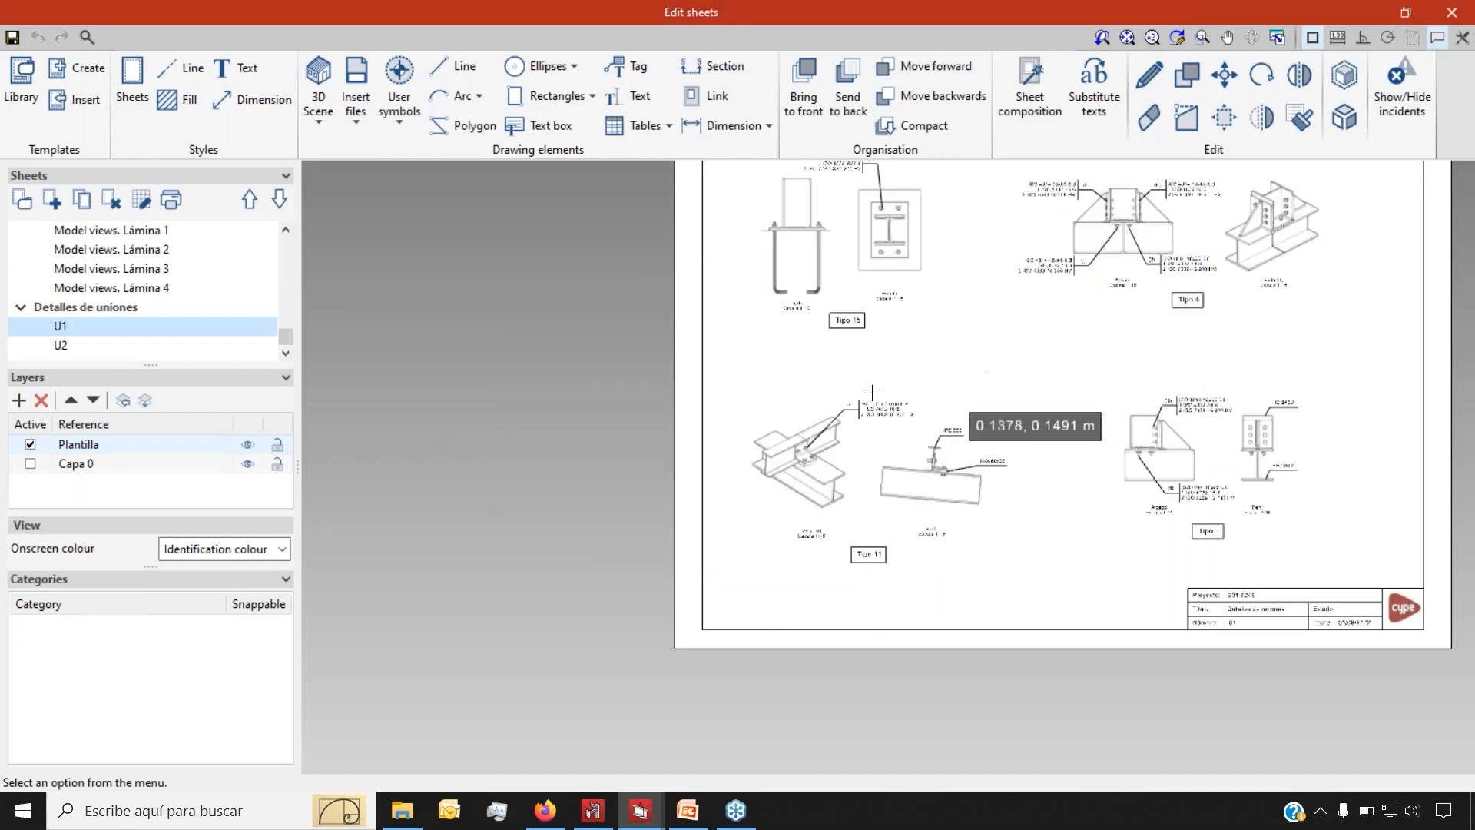
{"action": "scroll", "coordinate": [861, 206], "scroll_direction": "up", "scroll_amount": 2}
{"action": "scroll", "coordinate": [710, 362], "scroll_direction": "down", "scroll_amount": 1}
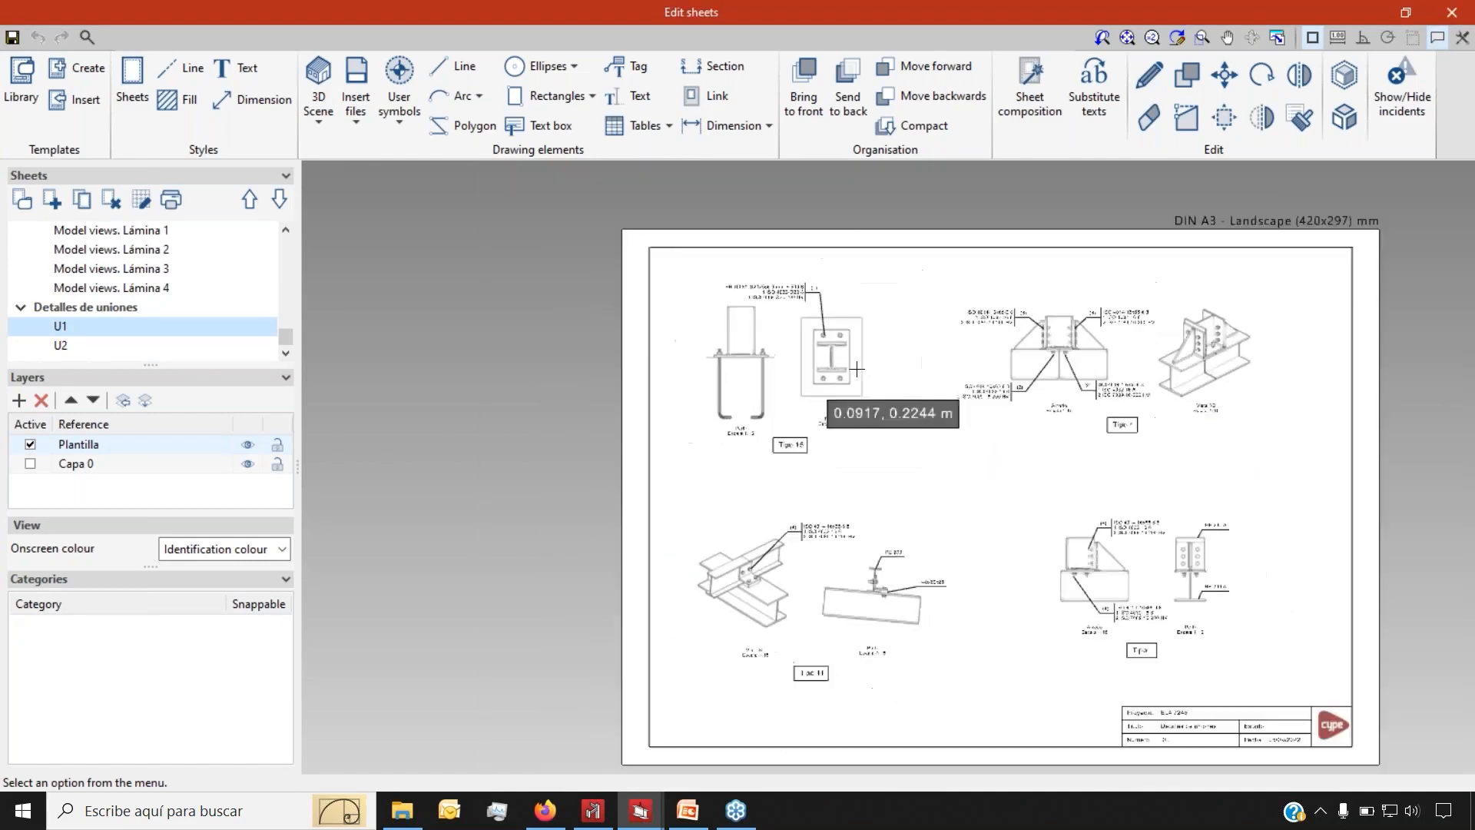
{"action": "scroll", "coordinate": [1084, 340], "scroll_direction": "up", "scroll_amount": 2}
{"action": "scroll", "coordinate": [1084, 340], "scroll_direction": "up", "scroll_amount": 2}
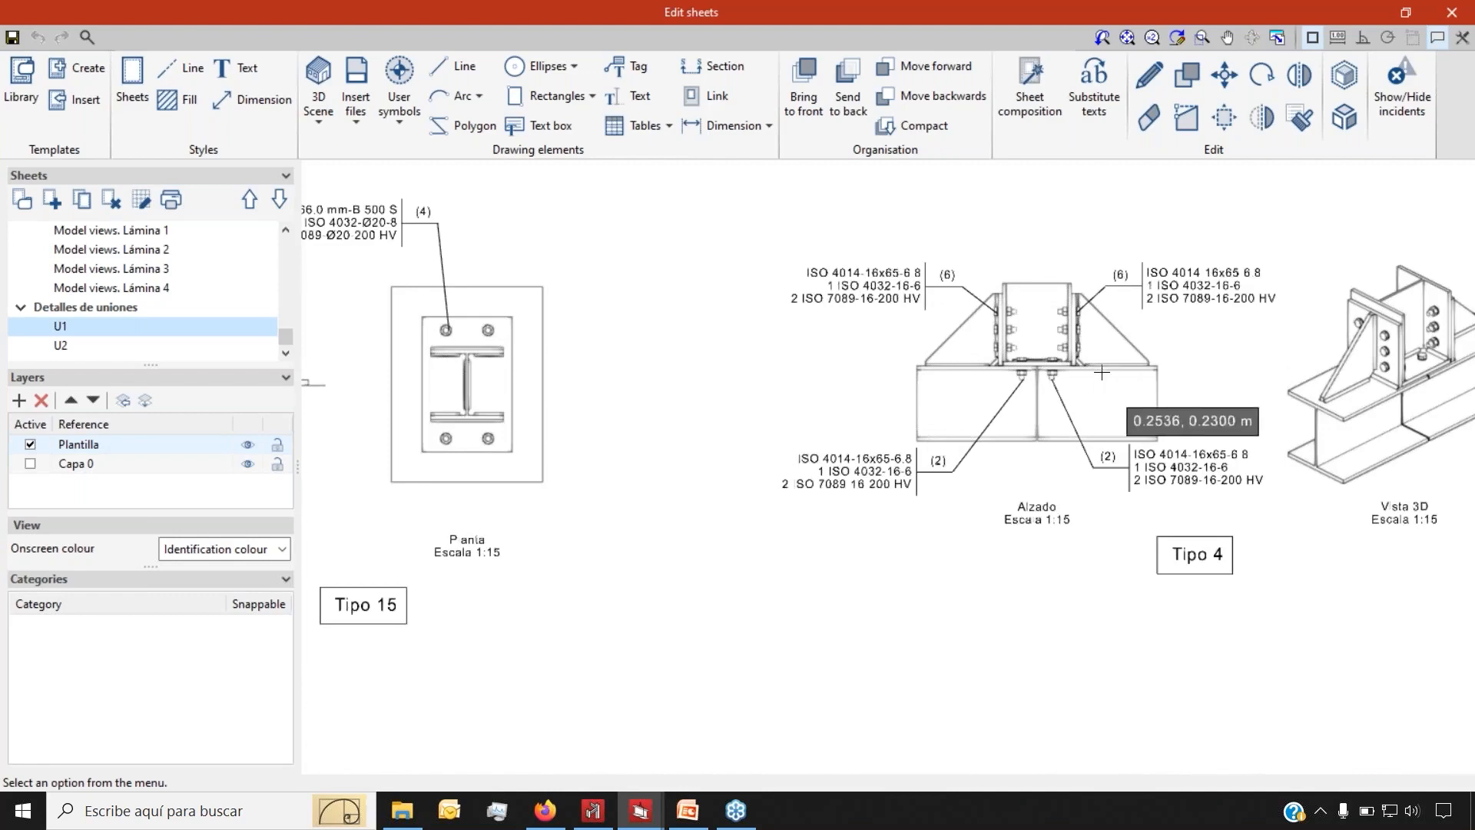
{"action": "scroll", "coordinate": [991, 385], "scroll_direction": "down", "scroll_amount": 3}
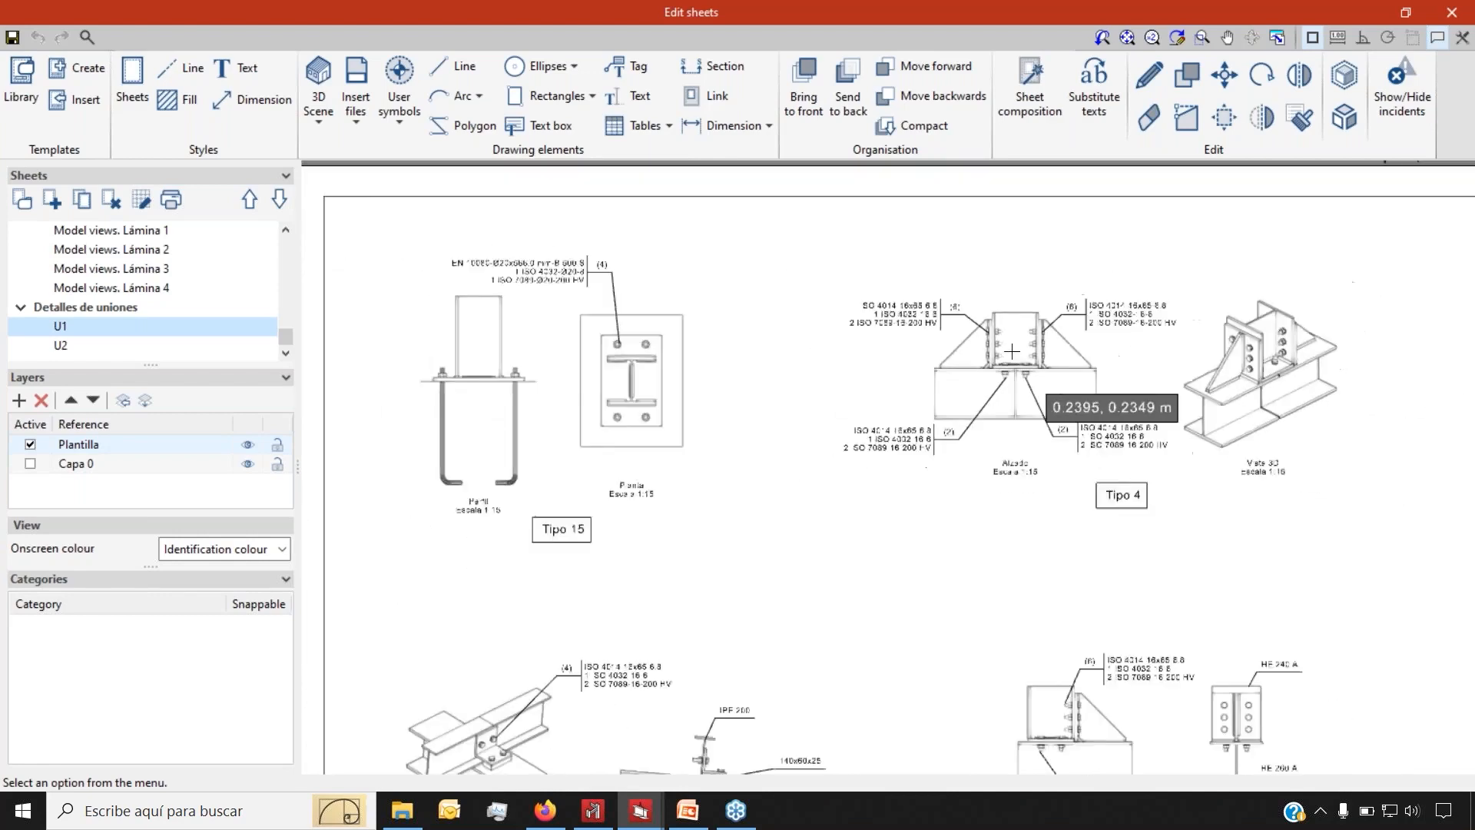
{"action": "scroll", "coordinate": [676, 361], "scroll_direction": "up", "scroll_amount": 1}
{"action": "scroll", "coordinate": [664, 360], "scroll_direction": "up", "scroll_amount": 2}
{"action": "scroll", "coordinate": [1060, 345], "scroll_direction": "down", "scroll_amount": 2}
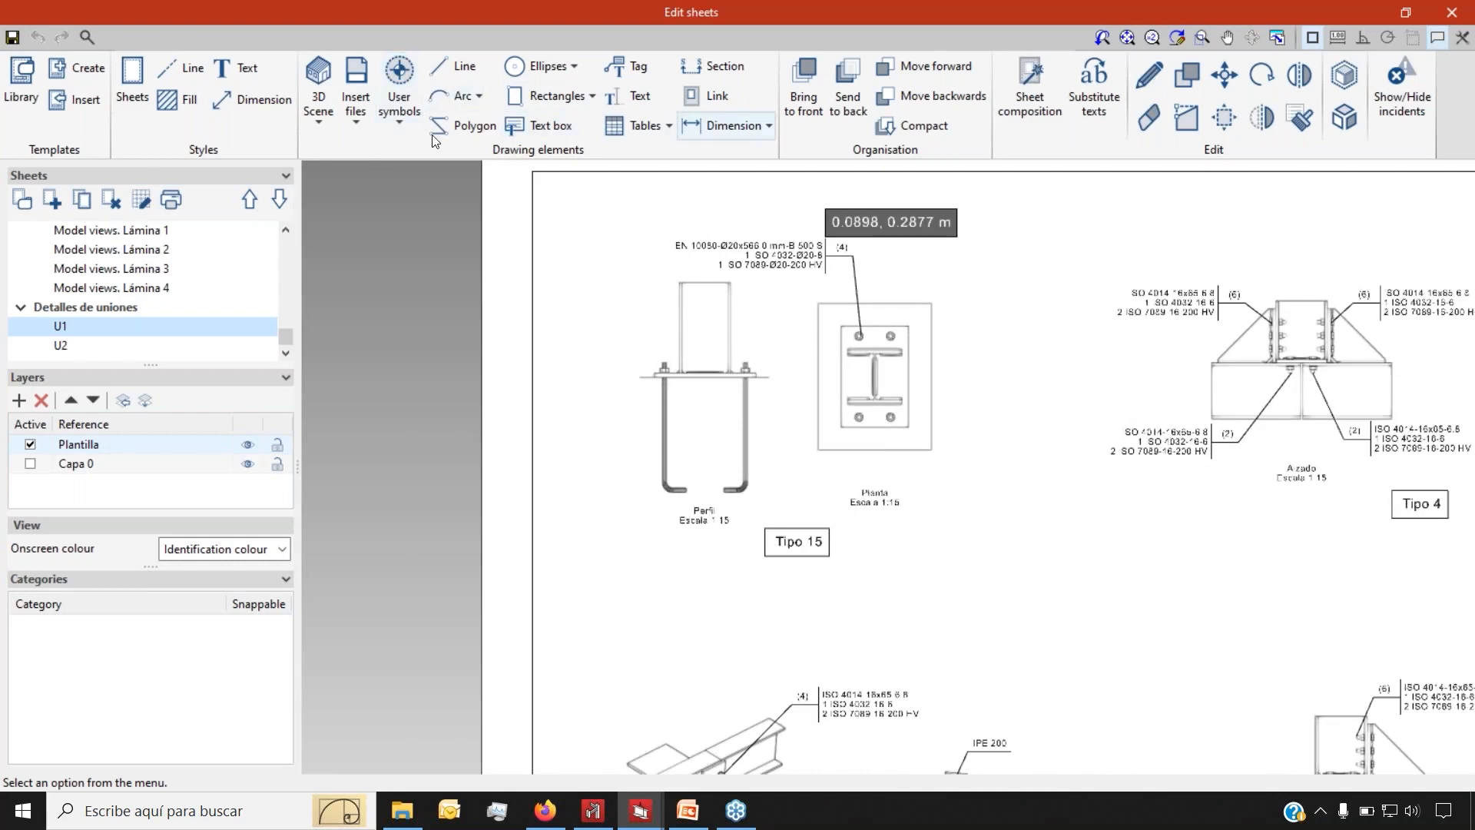
Open the dimension tools and examine the Perfil and Planta views of the Tipo 15 joint
{"action": "left_click", "coordinate": [693, 121]}
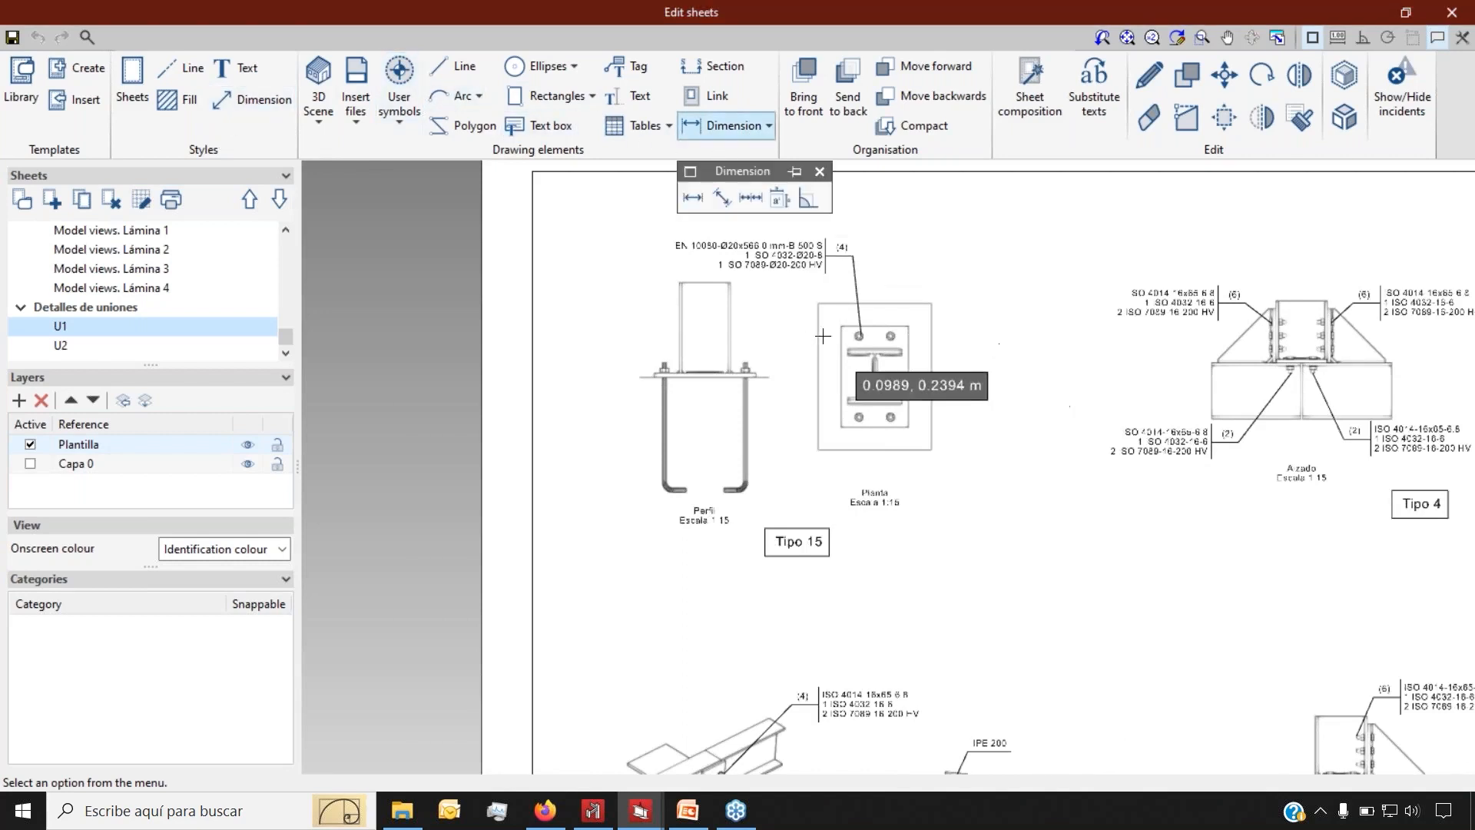
{"action": "scroll", "coordinate": [817, 447], "scroll_direction": "up", "scroll_amount": 3}
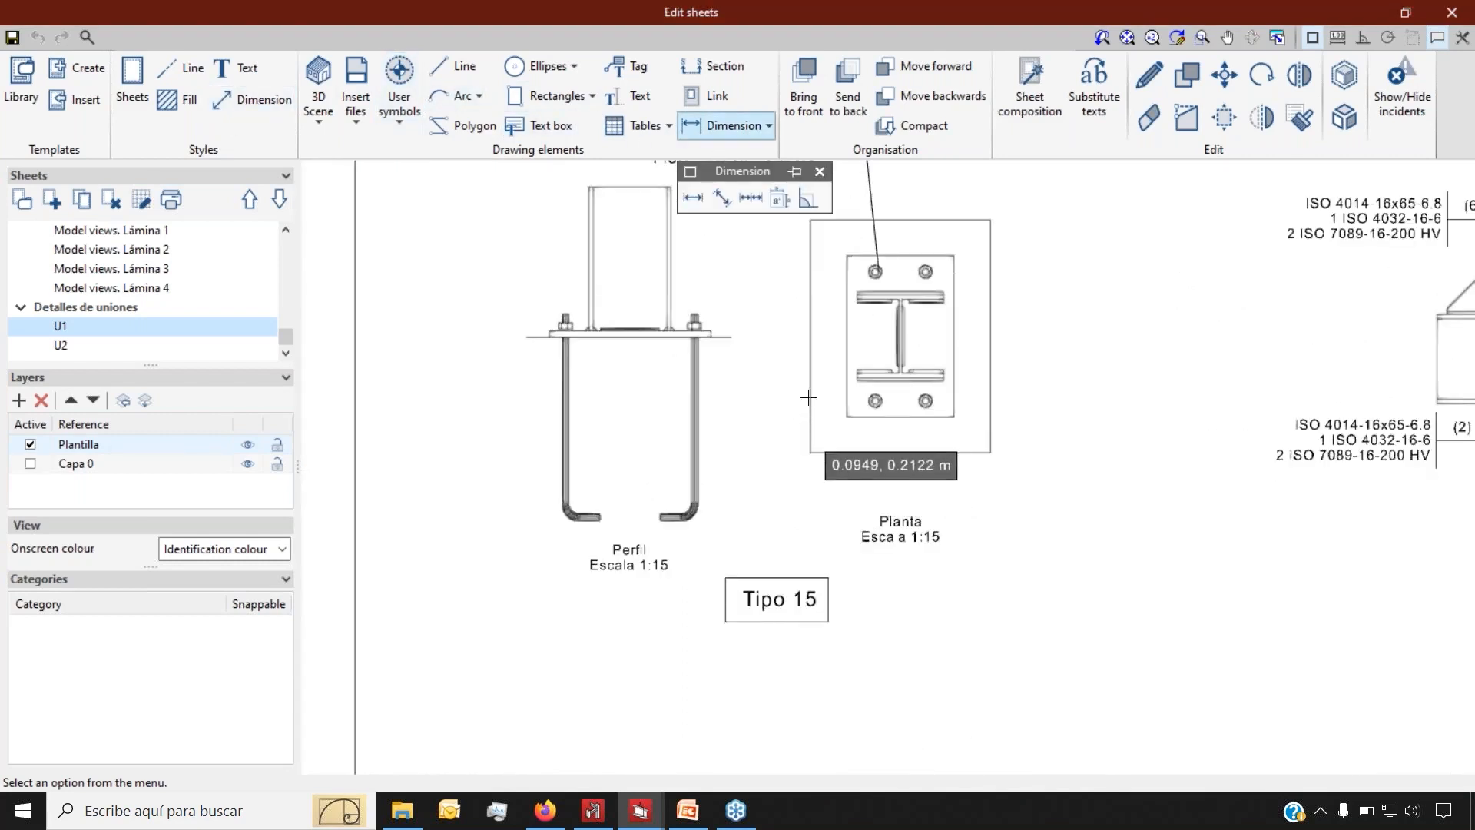
{"action": "scroll", "coordinate": [805, 401], "scroll_direction": "down", "scroll_amount": 3}
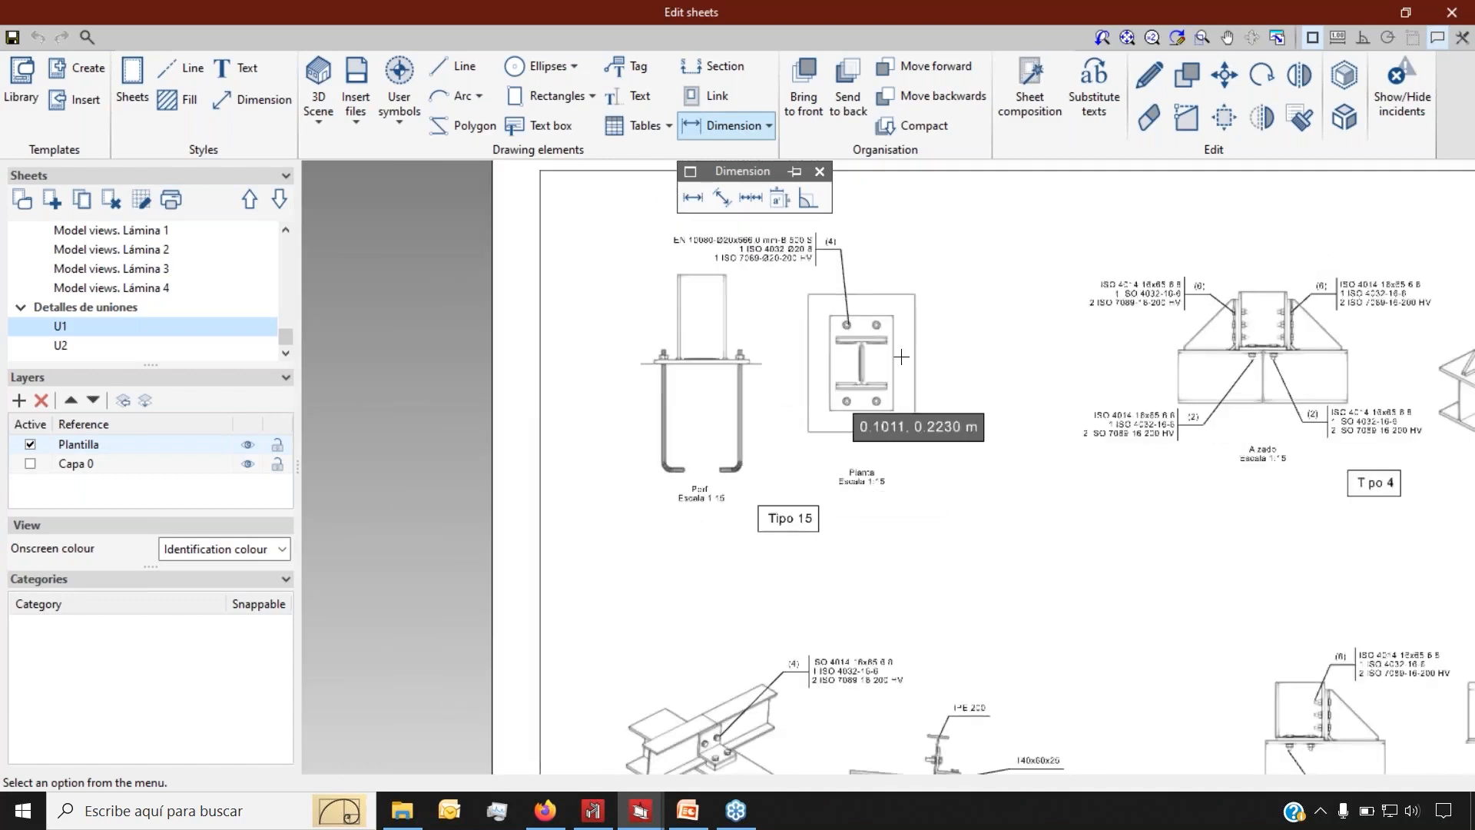
{"action": "scroll", "coordinate": [284, 338], "scroll_direction": "up", "scroll_amount": 2}
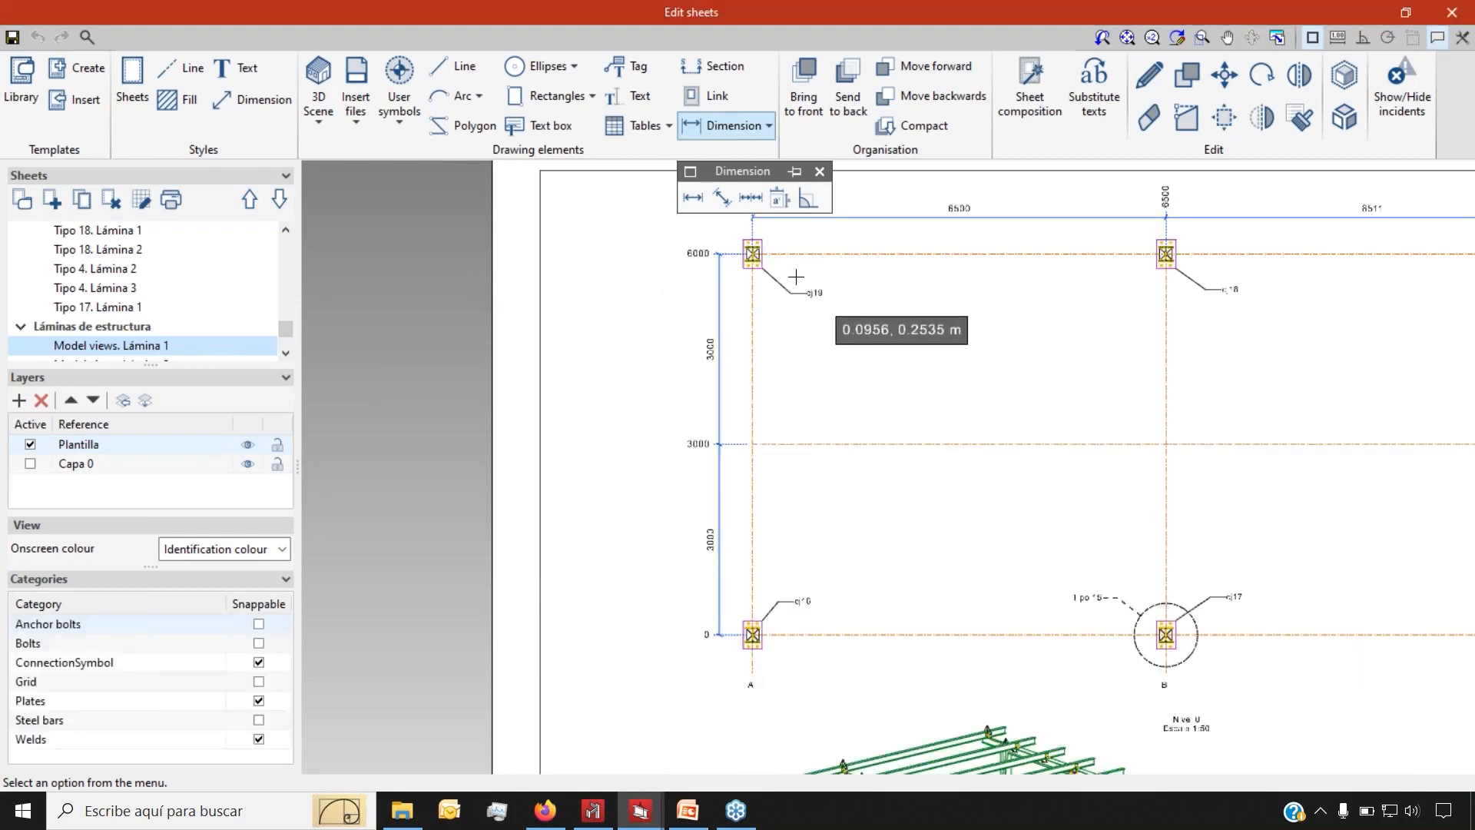
On sheet Model views. Lámina 1, tag the lower flange weld of column cj16 with a weld symbol below the plate
{"action": "scroll", "coordinate": [807, 288], "scroll_direction": "down", "scroll_amount": 3}
{"action": "scroll", "coordinate": [813, 441], "scroll_direction": "up", "scroll_amount": 4}
{"action": "left_click", "coordinate": [621, 63]}
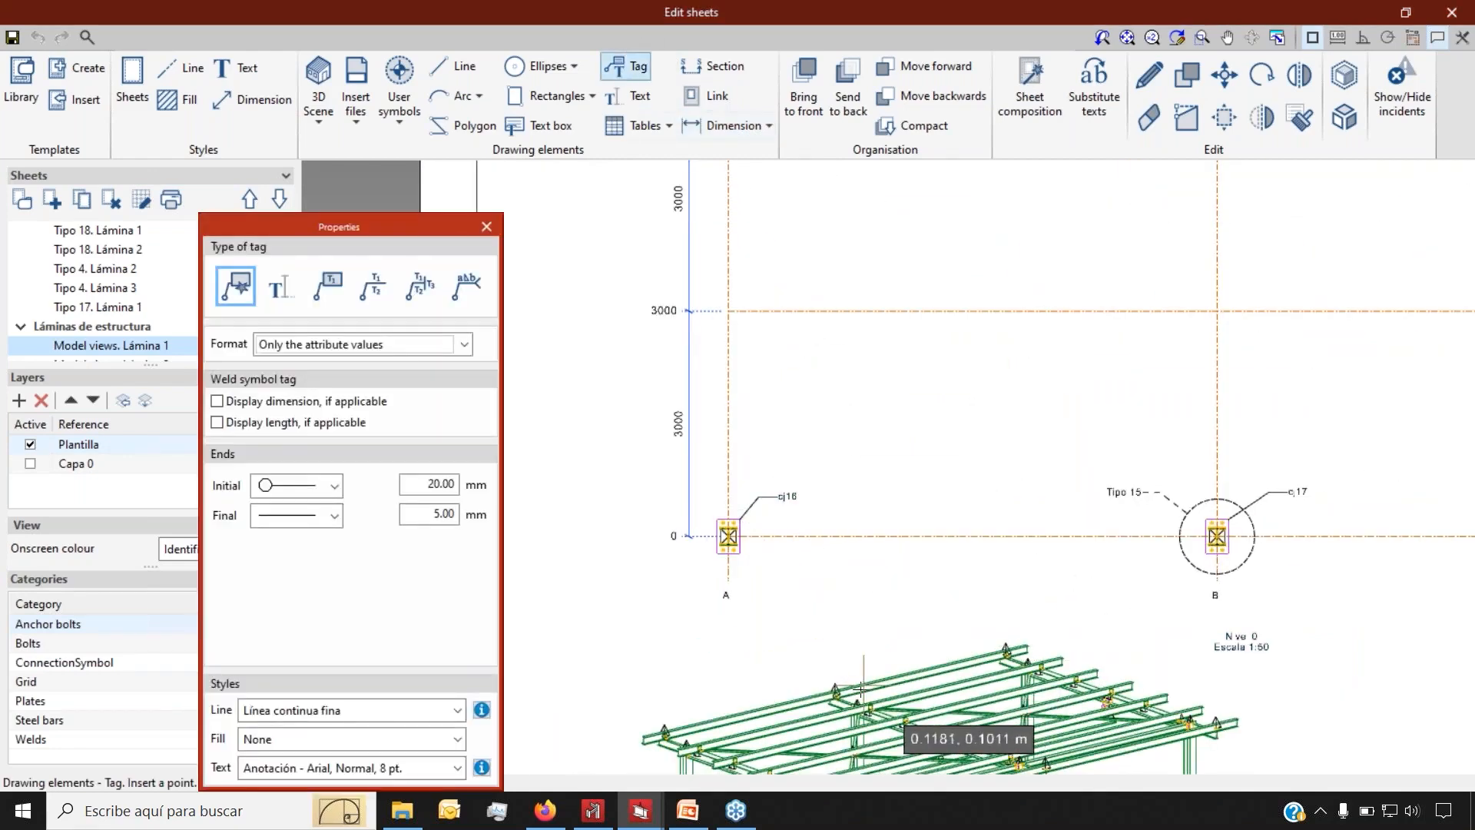
{"action": "left_click", "coordinate": [729, 535]}
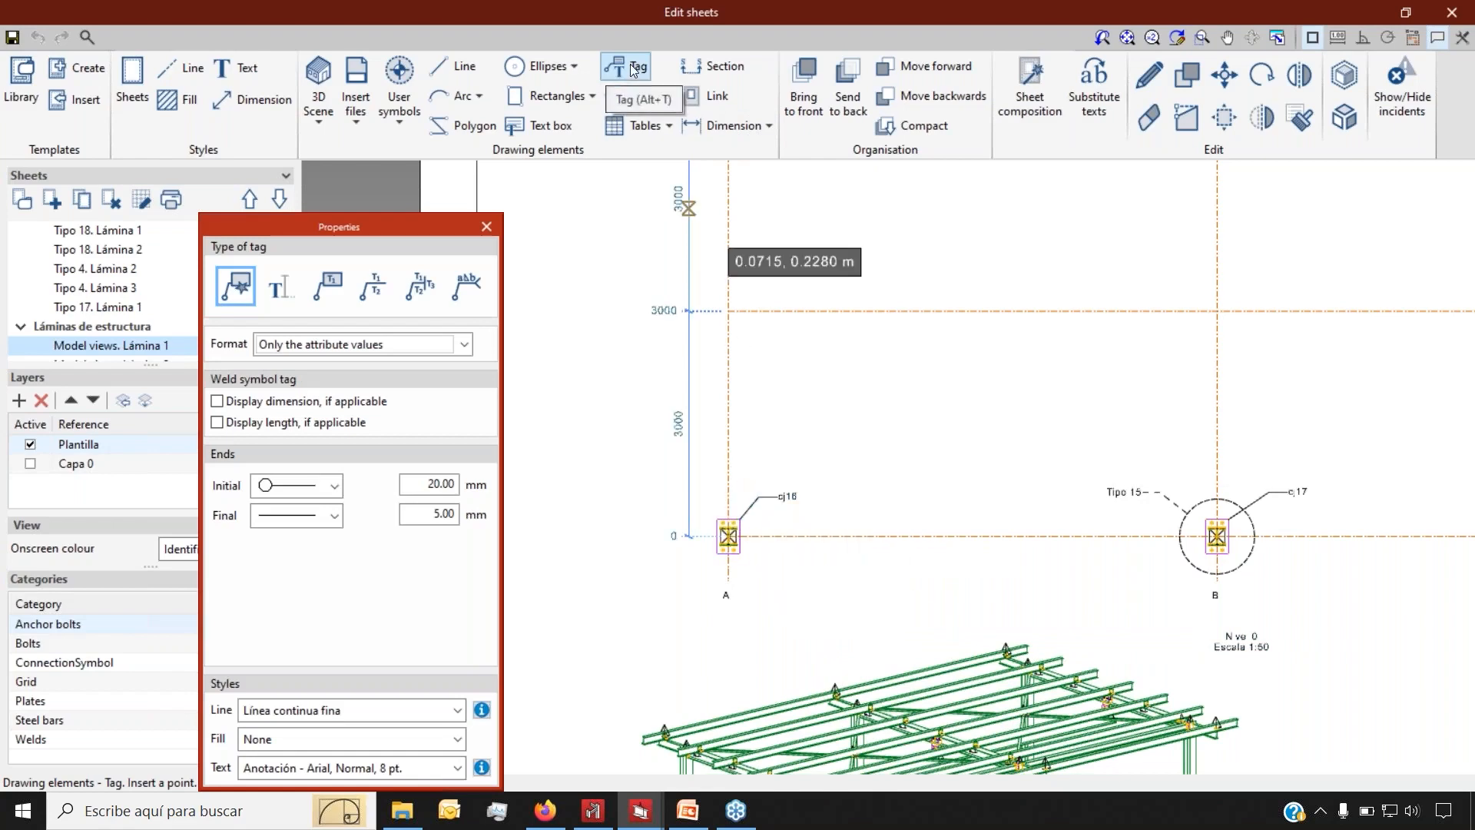
{"action": "scroll", "coordinate": [732, 546], "scroll_direction": "up", "scroll_amount": 8}
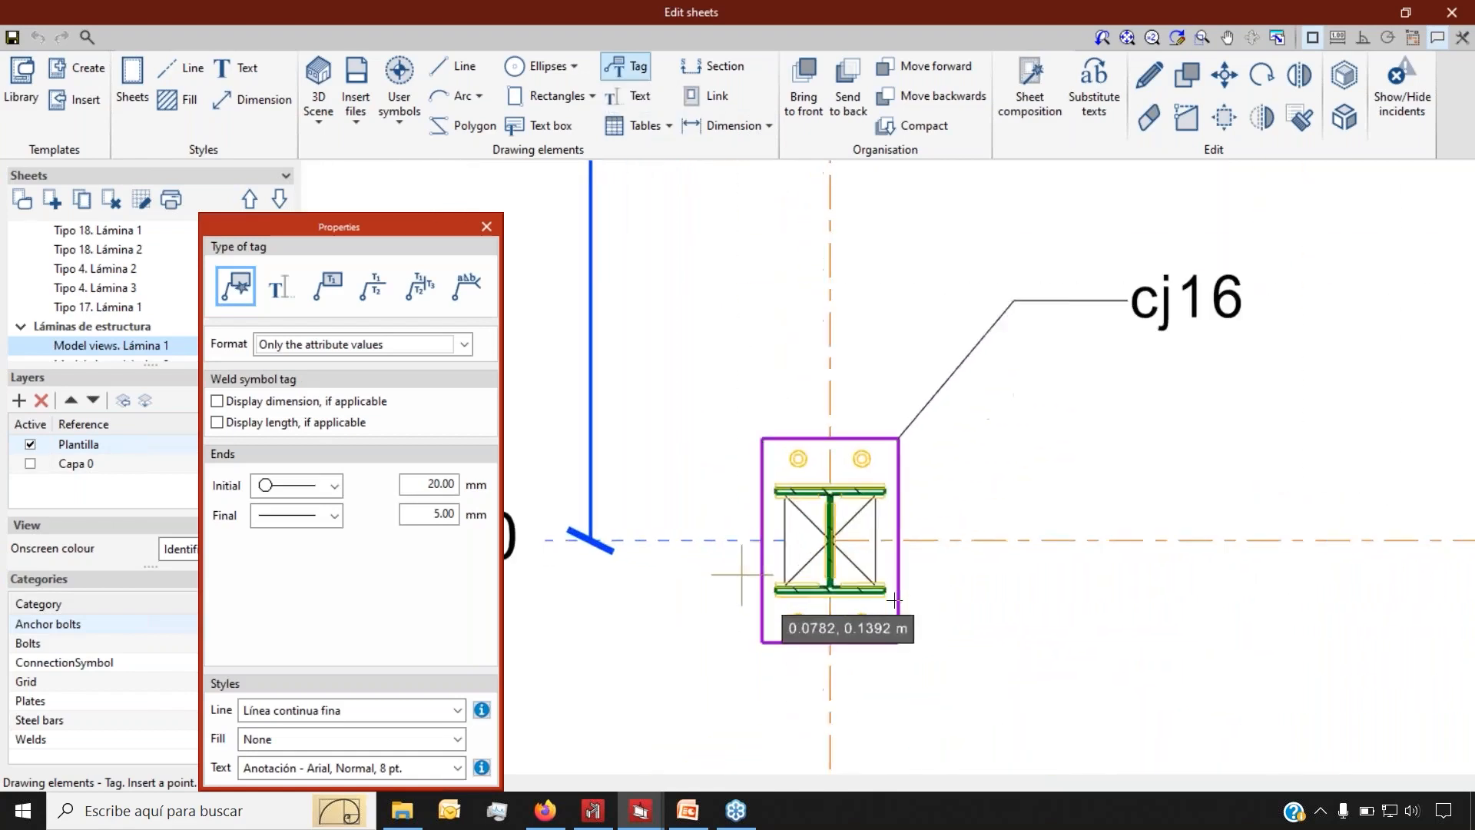
{"action": "scroll", "coordinate": [894, 601], "scroll_direction": "up", "scroll_amount": 4}
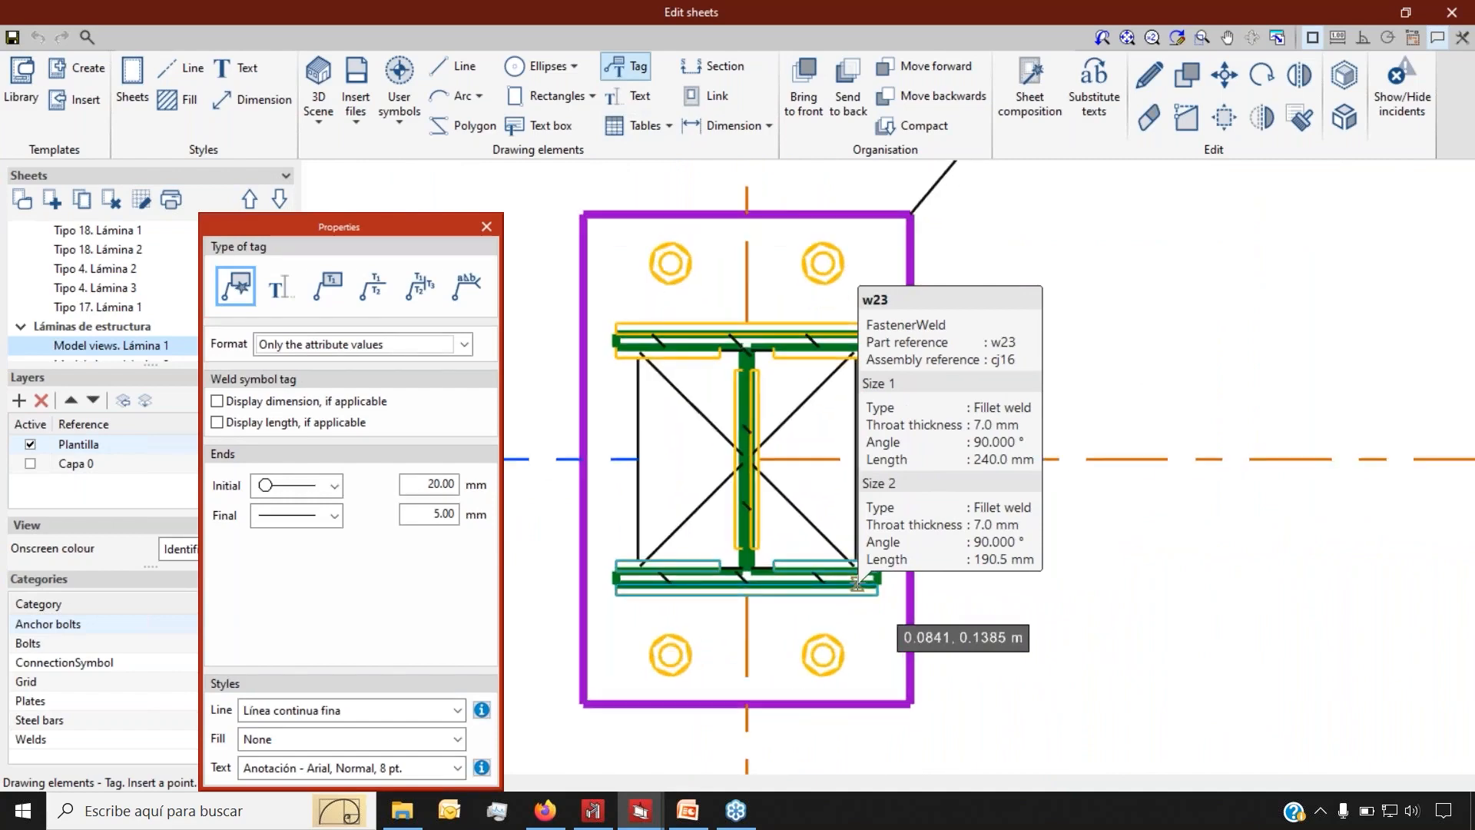
{"action": "left_click", "coordinate": [856, 584]}
{"action": "scroll", "coordinate": [891, 491], "scroll_direction": "down", "scroll_amount": 6}
{"action": "left_click", "coordinate": [932, 567]}
{"action": "scroll", "coordinate": [878, 489], "scroll_direction": "up", "scroll_amount": 3}
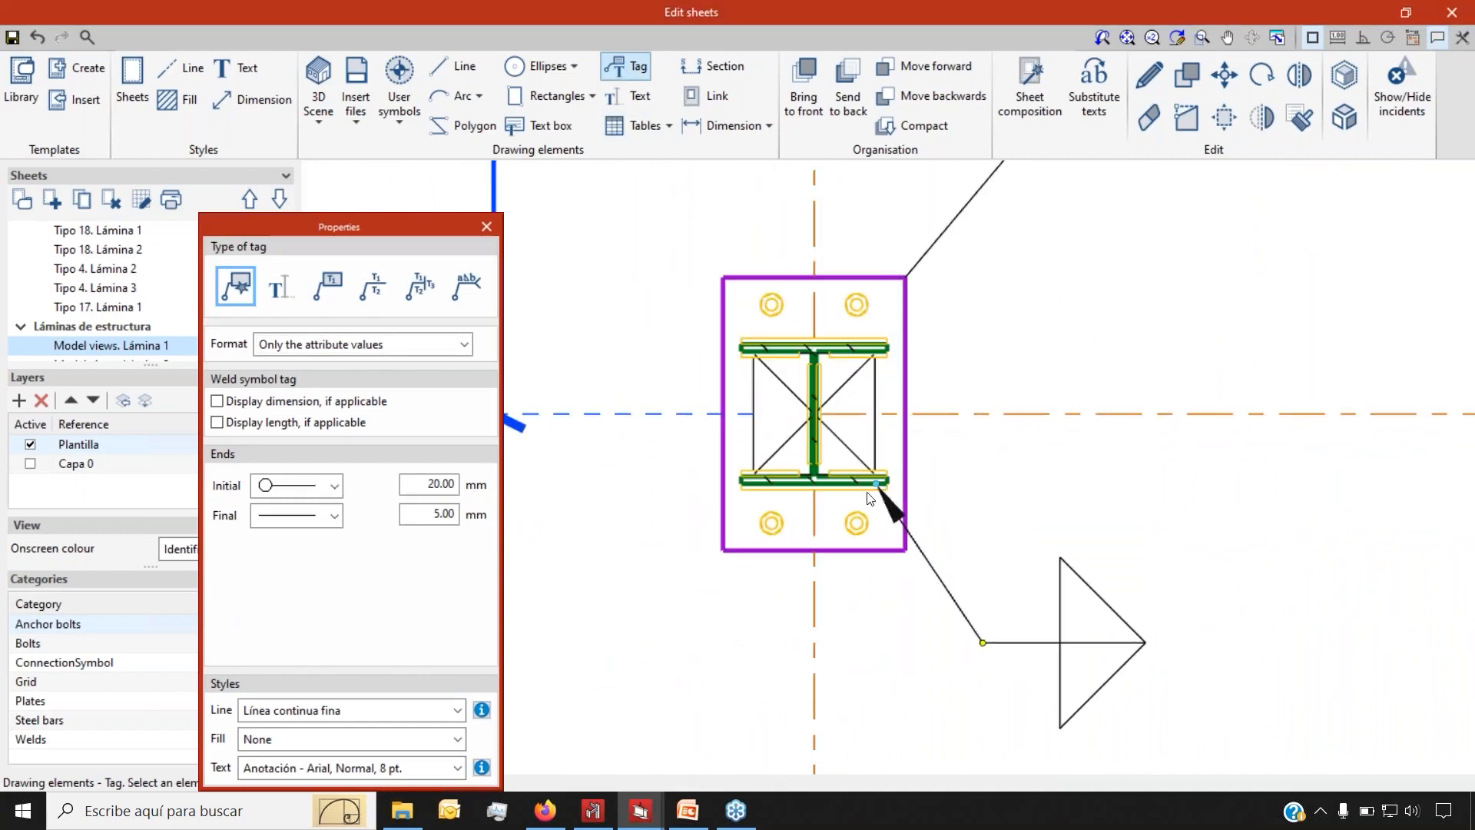
{"action": "left_click", "coordinate": [1148, 74]}
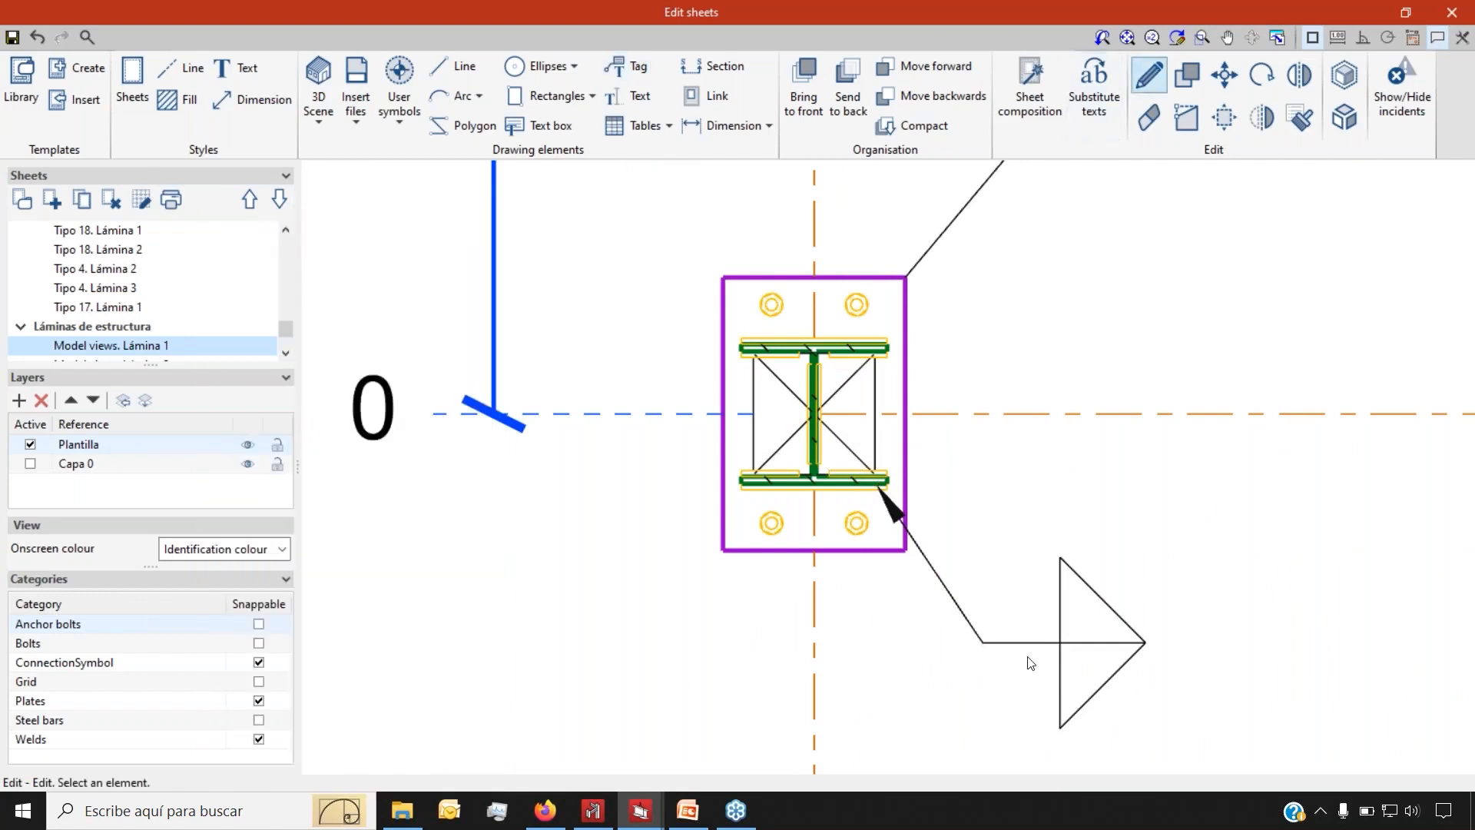
{"action": "scroll", "coordinate": [836, 492], "scroll_direction": "up", "scroll_amount": 2}
{"action": "scroll", "coordinate": [884, 507], "scroll_direction": "down", "scroll_amount": 1}
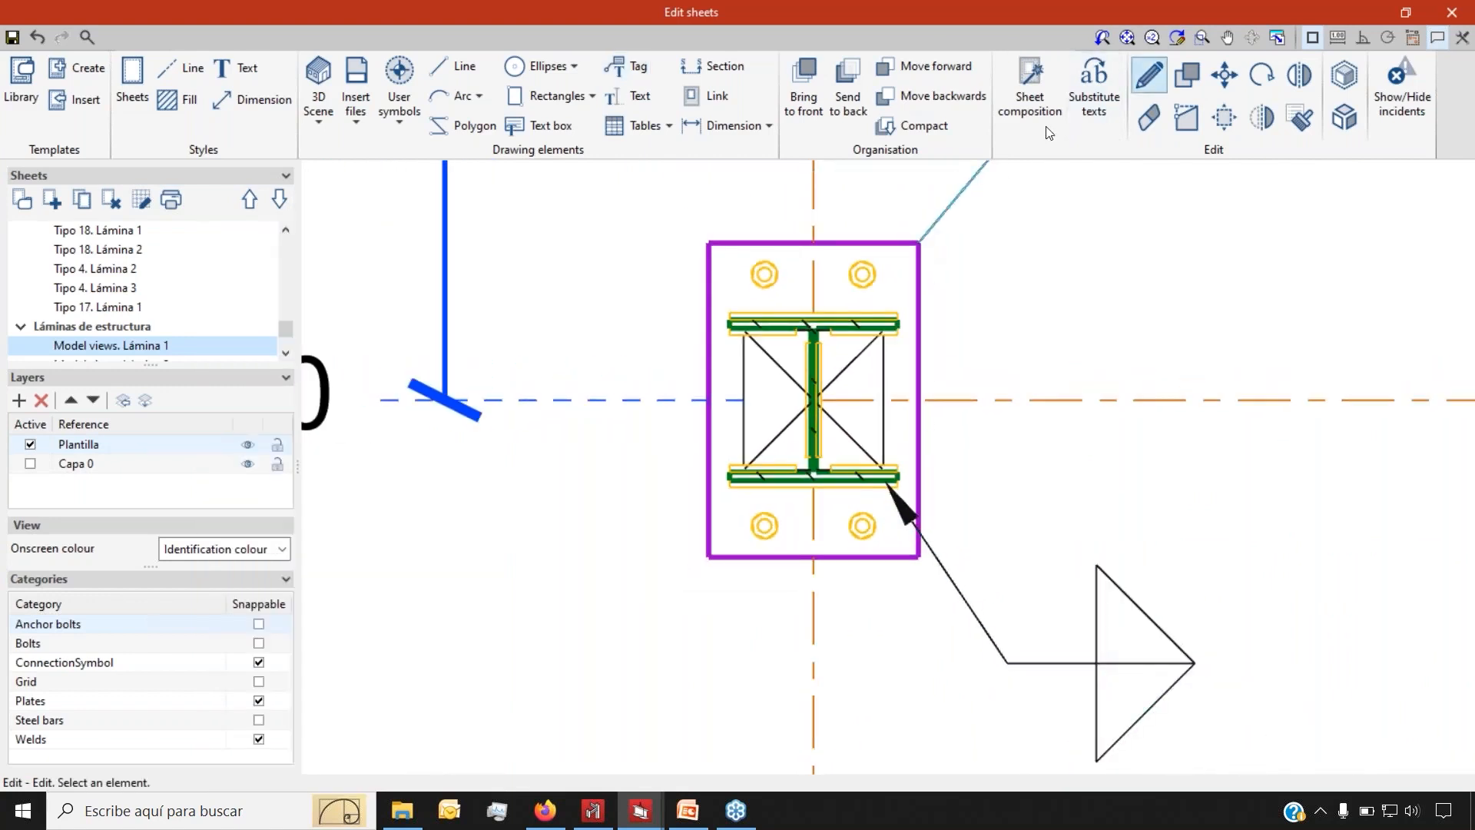
Tag the base plate at axis A with its assembly reference cj16, using a circular start and placing the label below the plate
{"action": "left_click", "coordinate": [626, 66]}
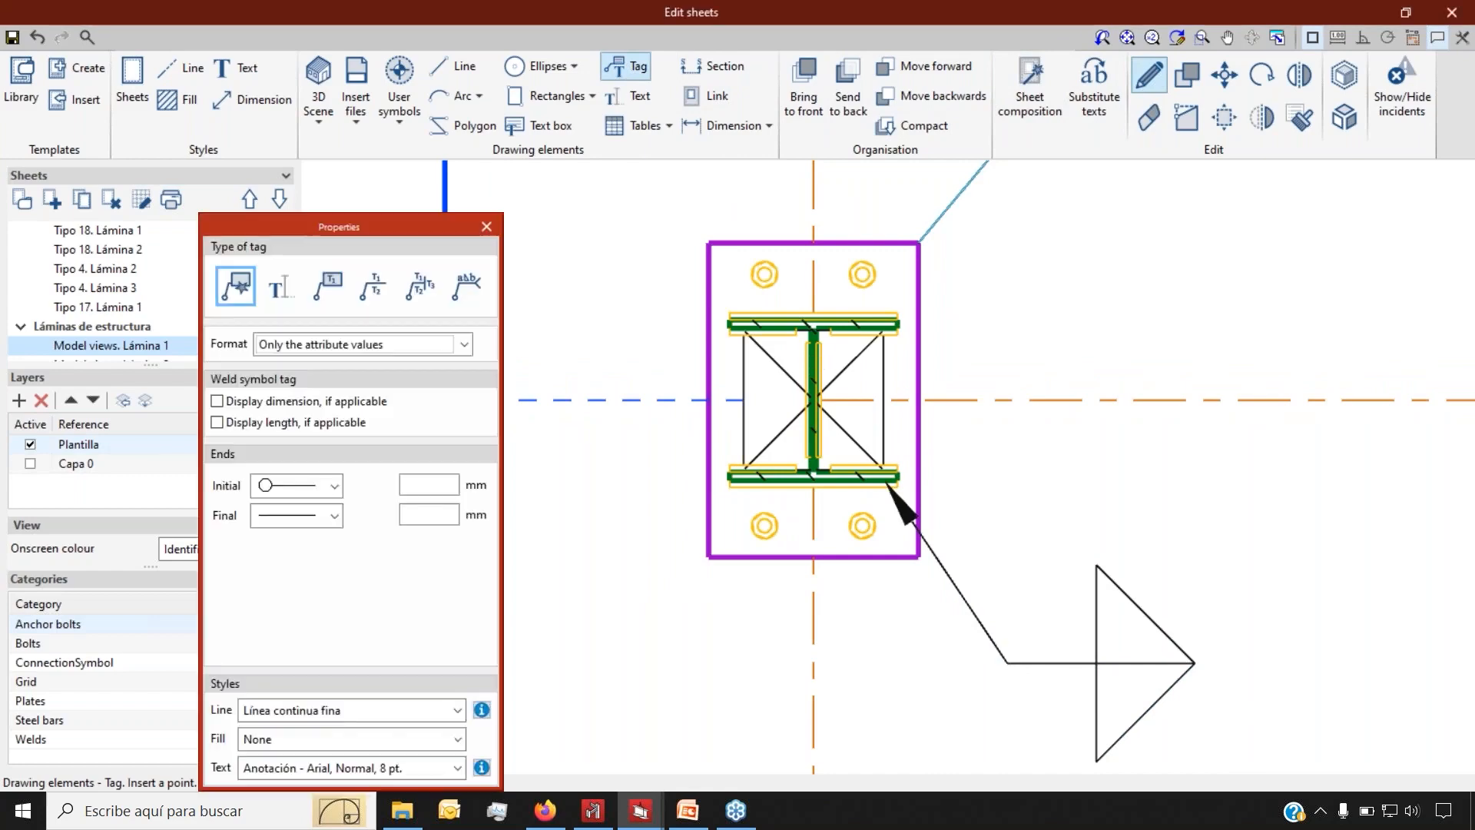
{"action": "scroll", "coordinate": [813, 362], "scroll_direction": "up", "scroll_amount": 2}
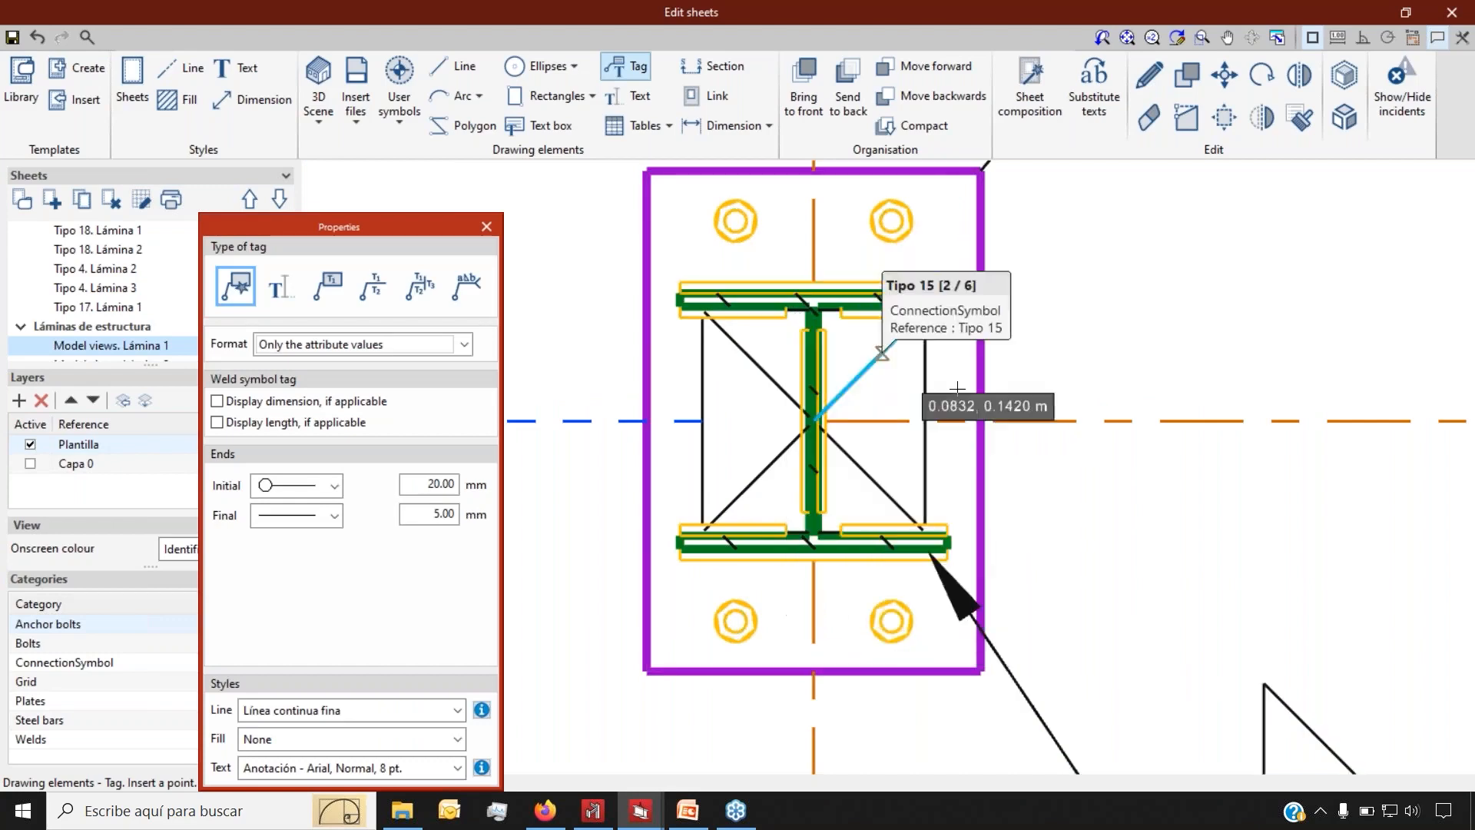
{"action": "scroll", "coordinate": [1013, 416], "scroll_direction": "down", "scroll_amount": 1}
{"action": "scroll", "coordinate": [1014, 415], "scroll_direction": "down", "scroll_amount": 2}
{"action": "scroll", "coordinate": [800, 378], "scroll_direction": "up", "scroll_amount": 2}
{"action": "left_click", "coordinate": [791, 373]}
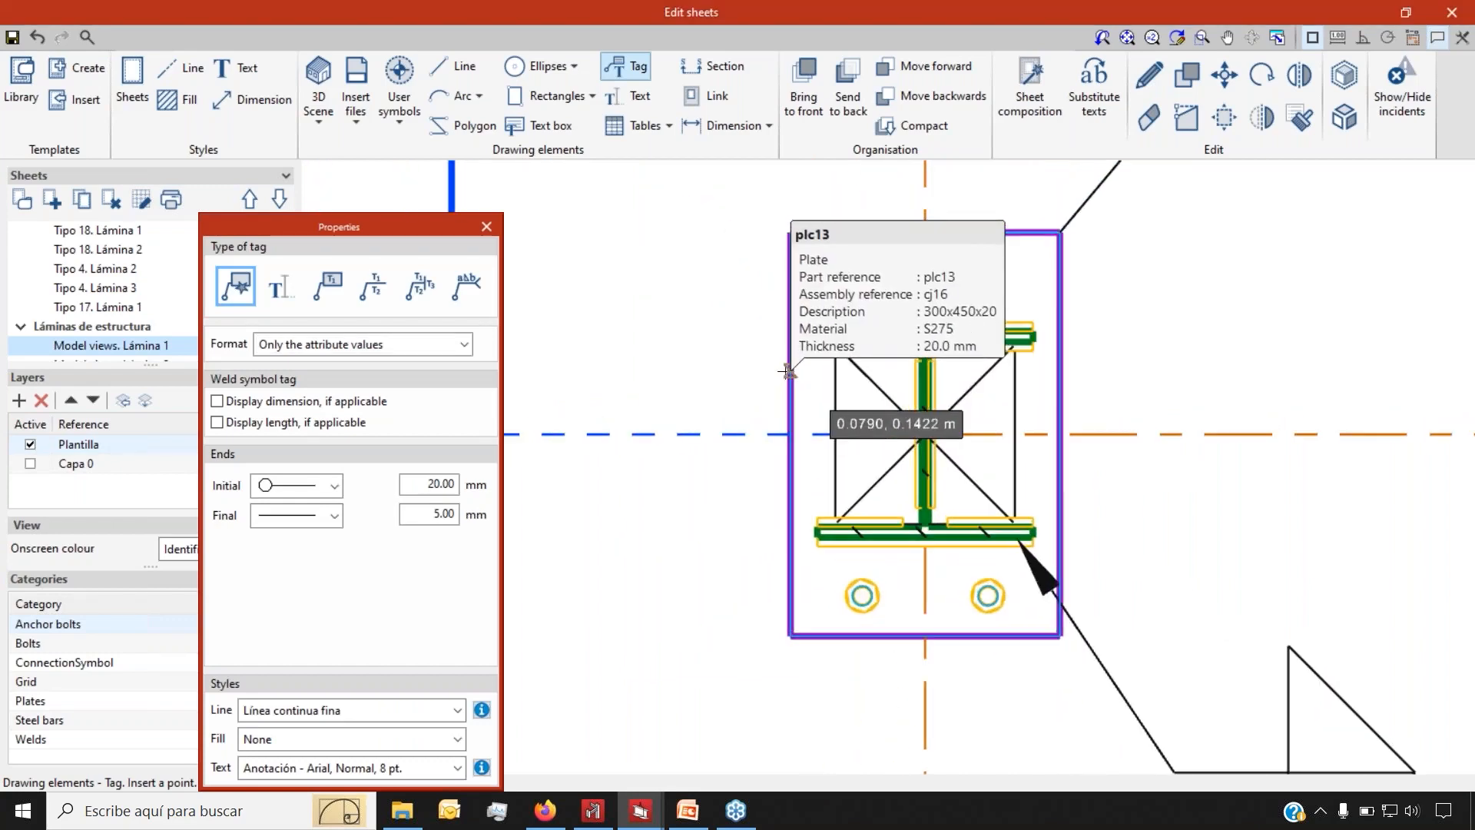
{"action": "scroll", "coordinate": [931, 386], "scroll_direction": "down", "scroll_amount": 3}
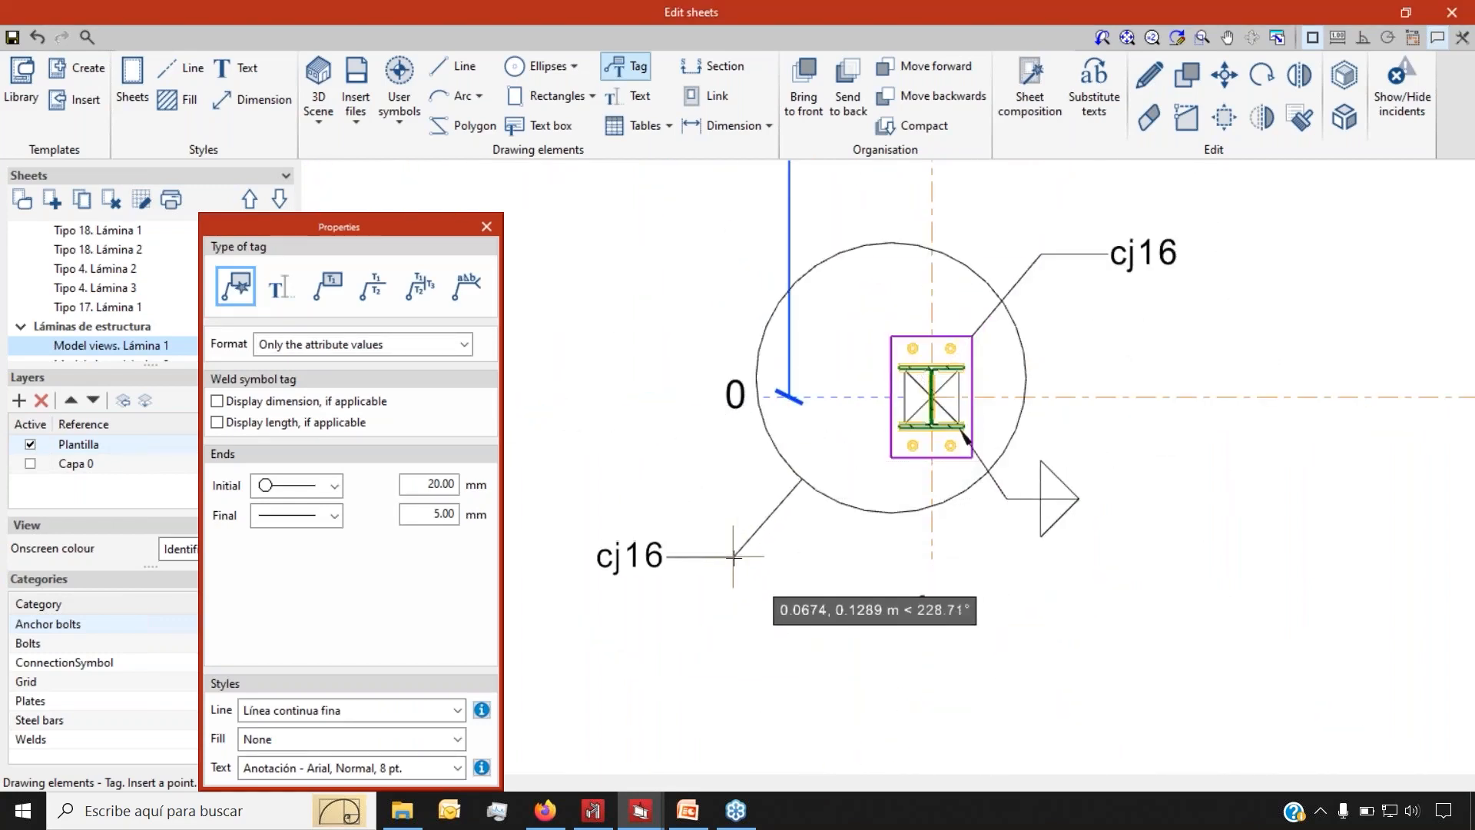
{"action": "left_click", "coordinate": [751, 572]}
{"action": "scroll", "coordinate": [801, 472], "scroll_direction": "down", "scroll_amount": 3}
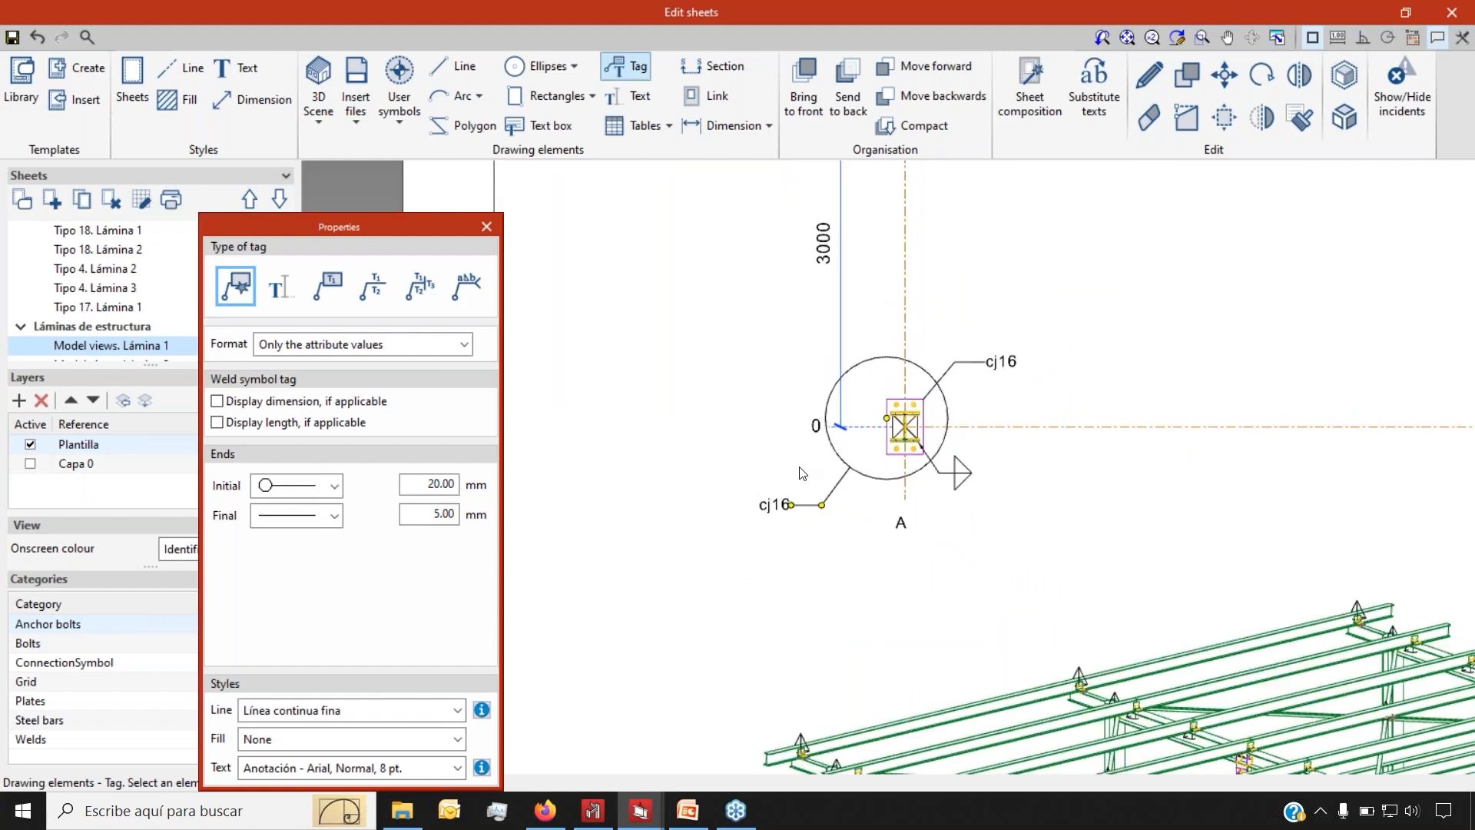
Display the part sheet plc4. Lámina 1
{"action": "left_click_drag", "start_coordinate": [288, 227], "coordinate": [446, 258]}
{"action": "left_click_drag", "start_coordinate": [290, 333], "coordinate": [285, 240]}
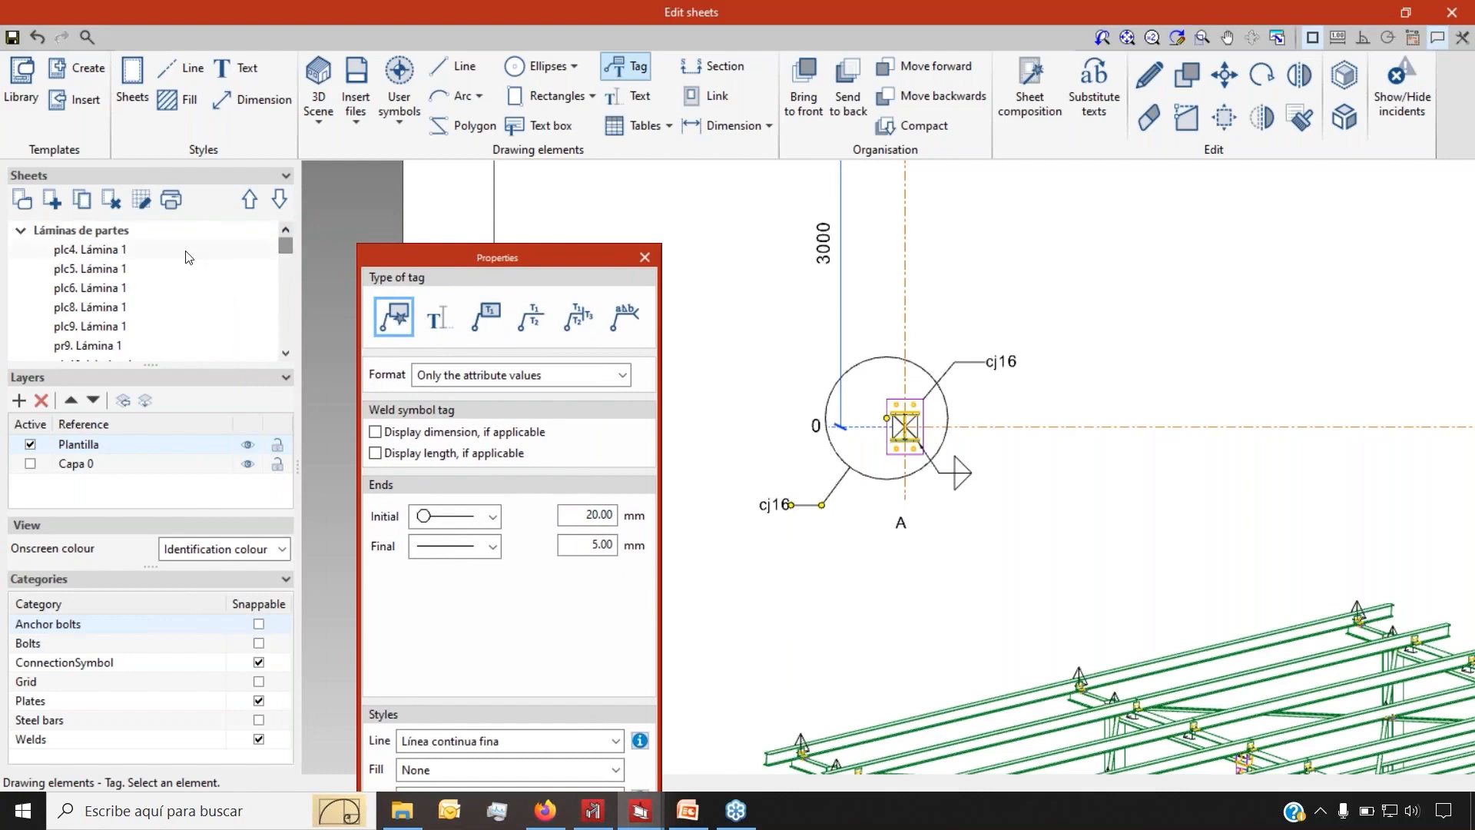
{"action": "left_click", "coordinate": [114, 249]}
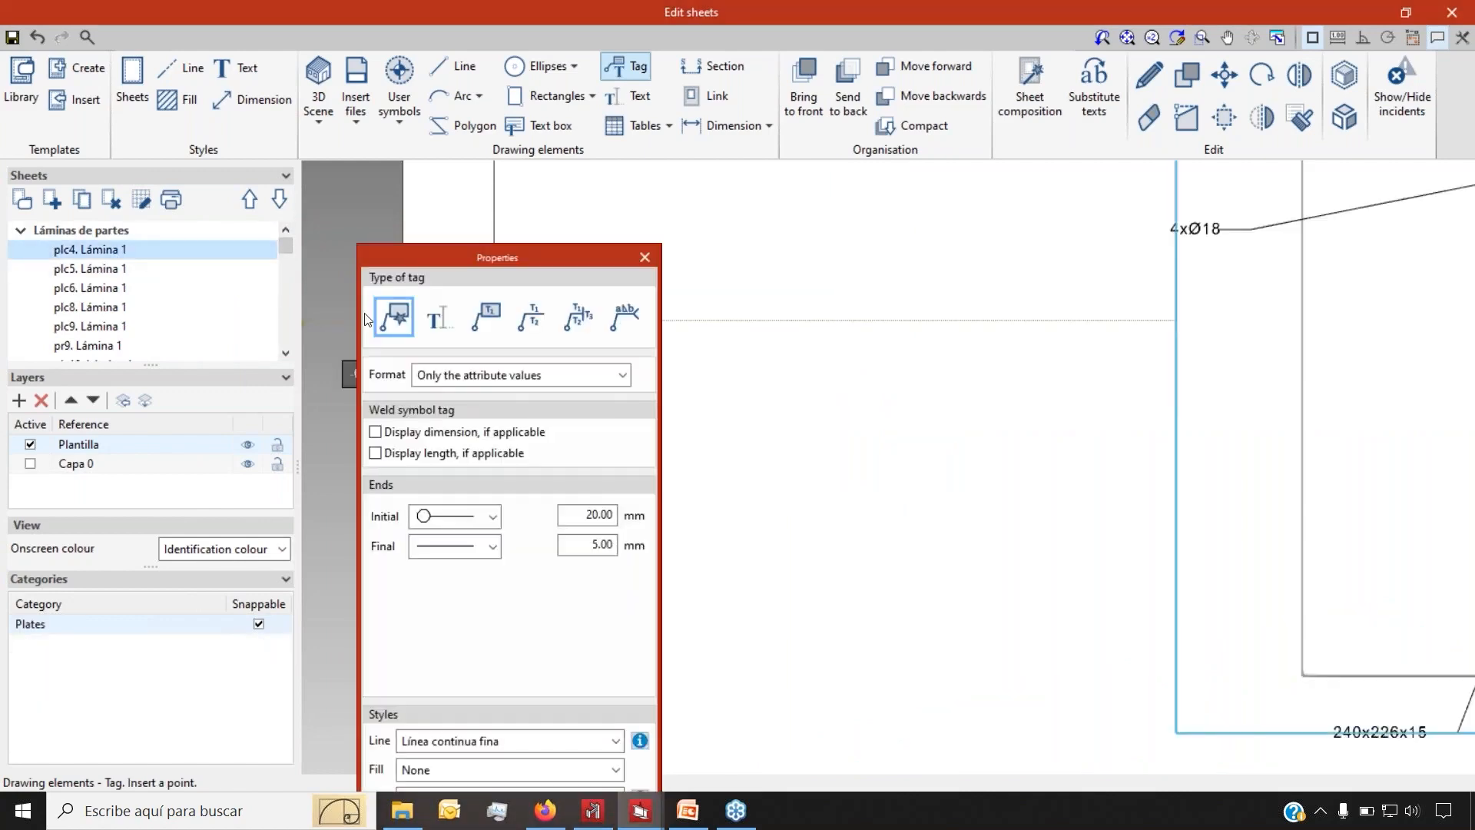
Display the assembly sheet cj11. Lámina 1 and examine its XZ+ and XY+ views
{"action": "left_click_drag", "start_coordinate": [285, 244], "coordinate": [290, 290]}
{"action": "left_click", "coordinate": [114, 271]}
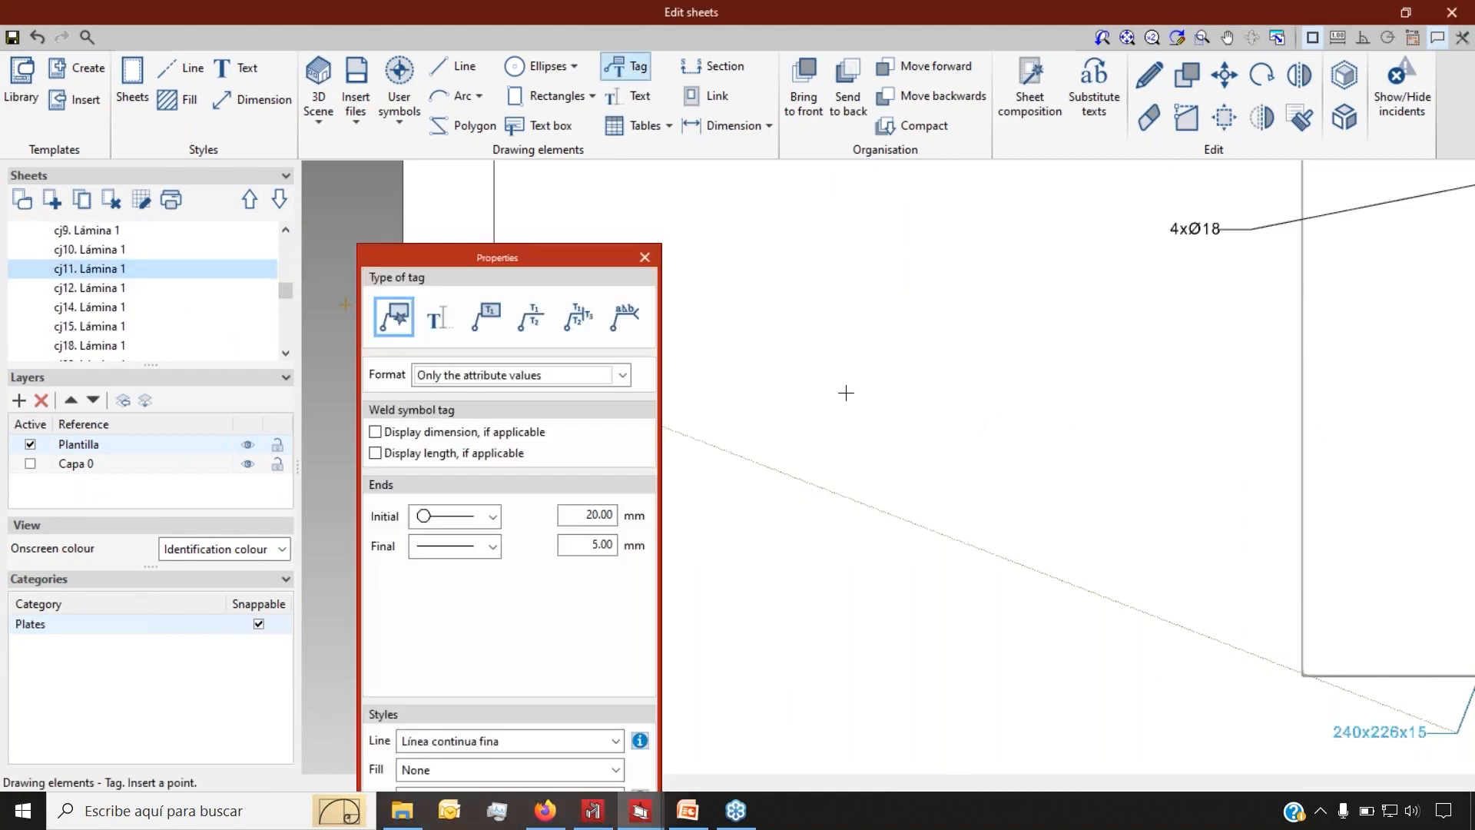
{"action": "scroll", "coordinate": [845, 373], "scroll_direction": "down", "scroll_amount": 4}
{"action": "scroll", "coordinate": [1072, 289], "scroll_direction": "up", "scroll_amount": 5}
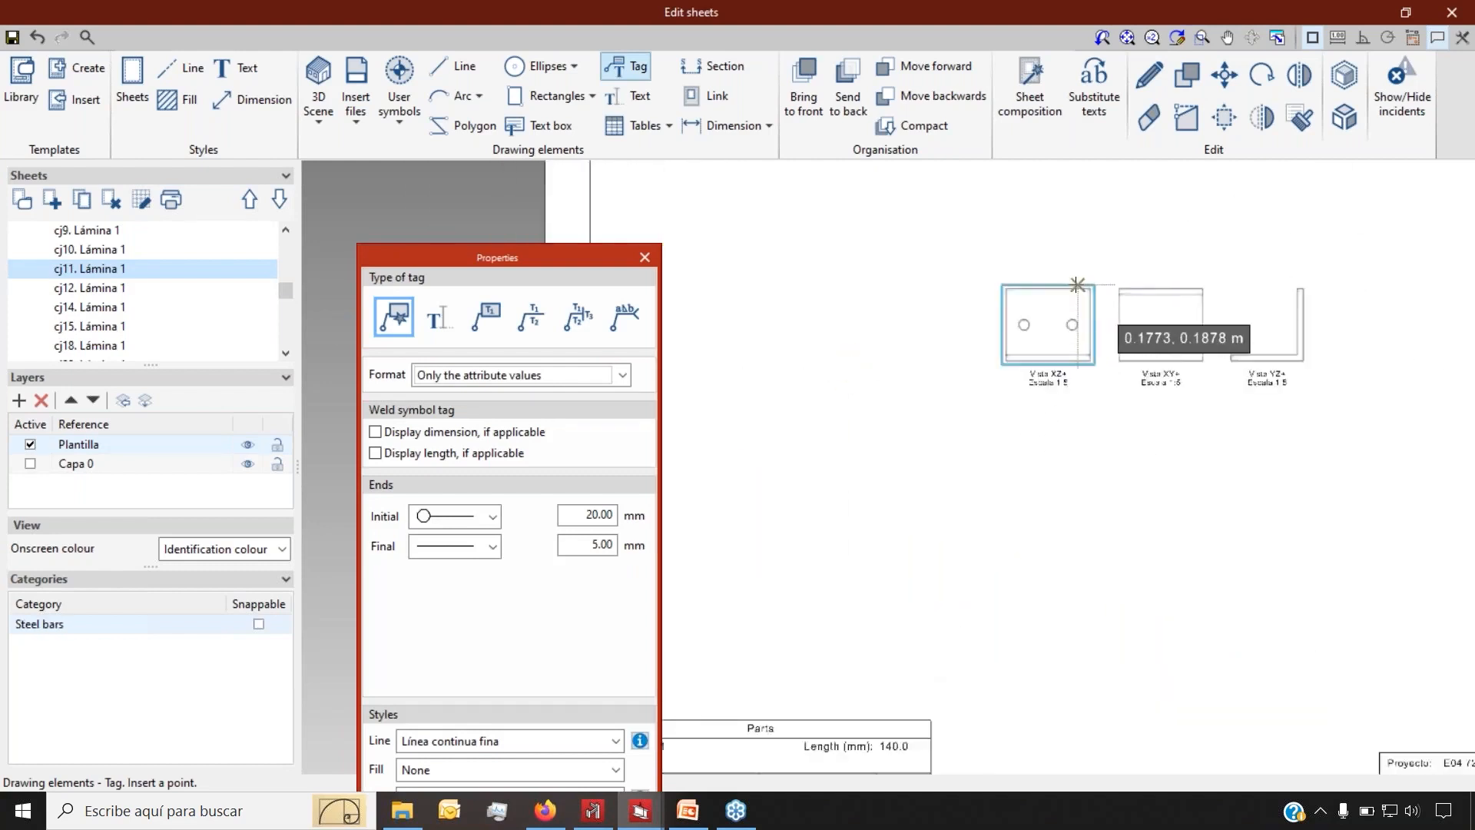
{"action": "scroll", "coordinate": [1009, 304], "scroll_direction": "up", "scroll_amount": 2}
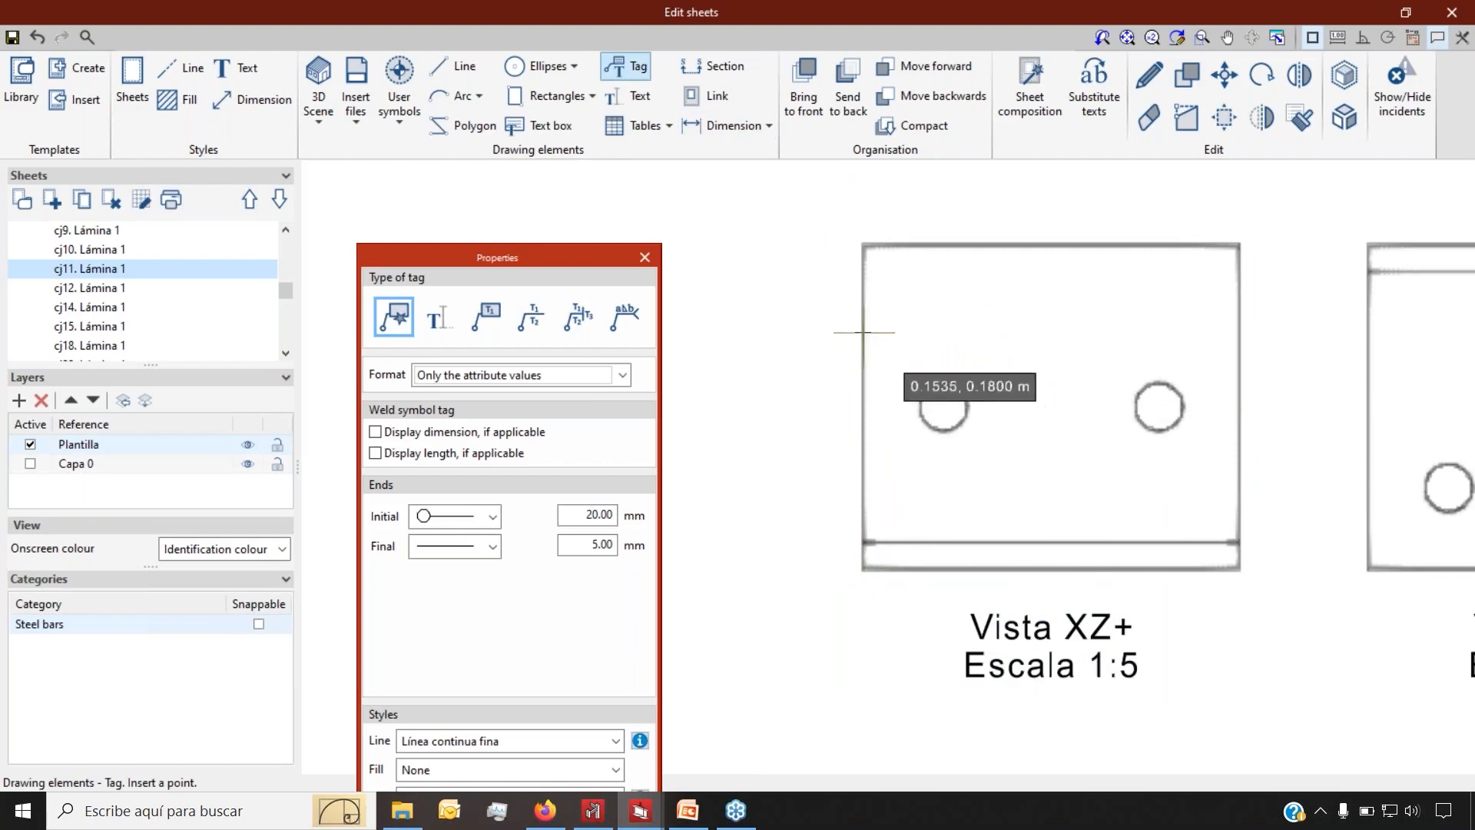
{"action": "scroll", "coordinate": [862, 333], "scroll_direction": "down", "scroll_amount": 1}
{"action": "scroll", "coordinate": [851, 333], "scroll_direction": "down", "scroll_amount": 2}
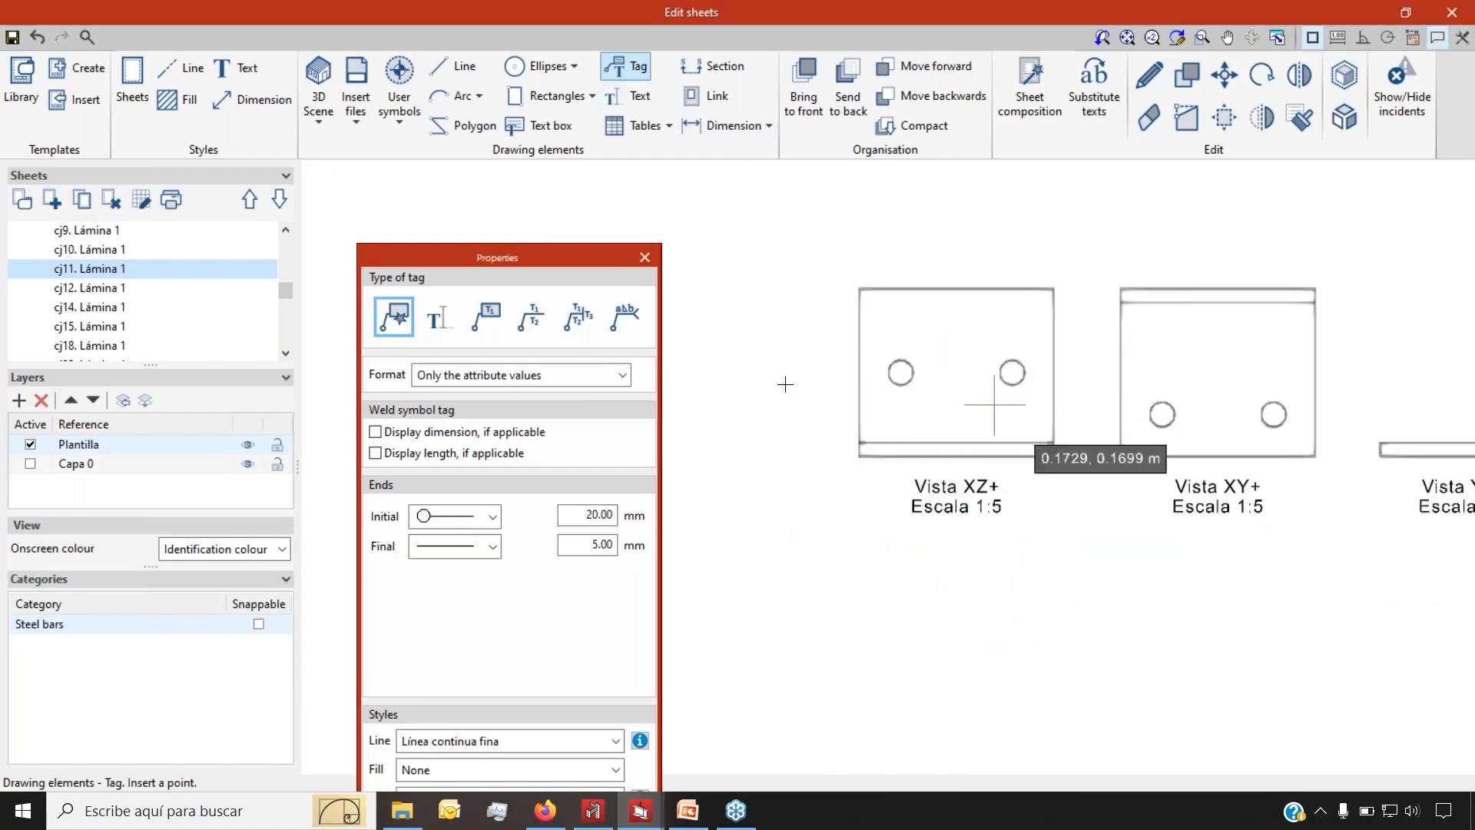
On sheet Tipo 15. Lámina 1, add a circular tag around the base plate edge in the Perfil view, its leader ending beside the Tipo 15 label
{"action": "scroll", "coordinate": [108, 305], "scroll_direction": "down", "scroll_amount": 3}
{"action": "left_click", "coordinate": [102, 298]}
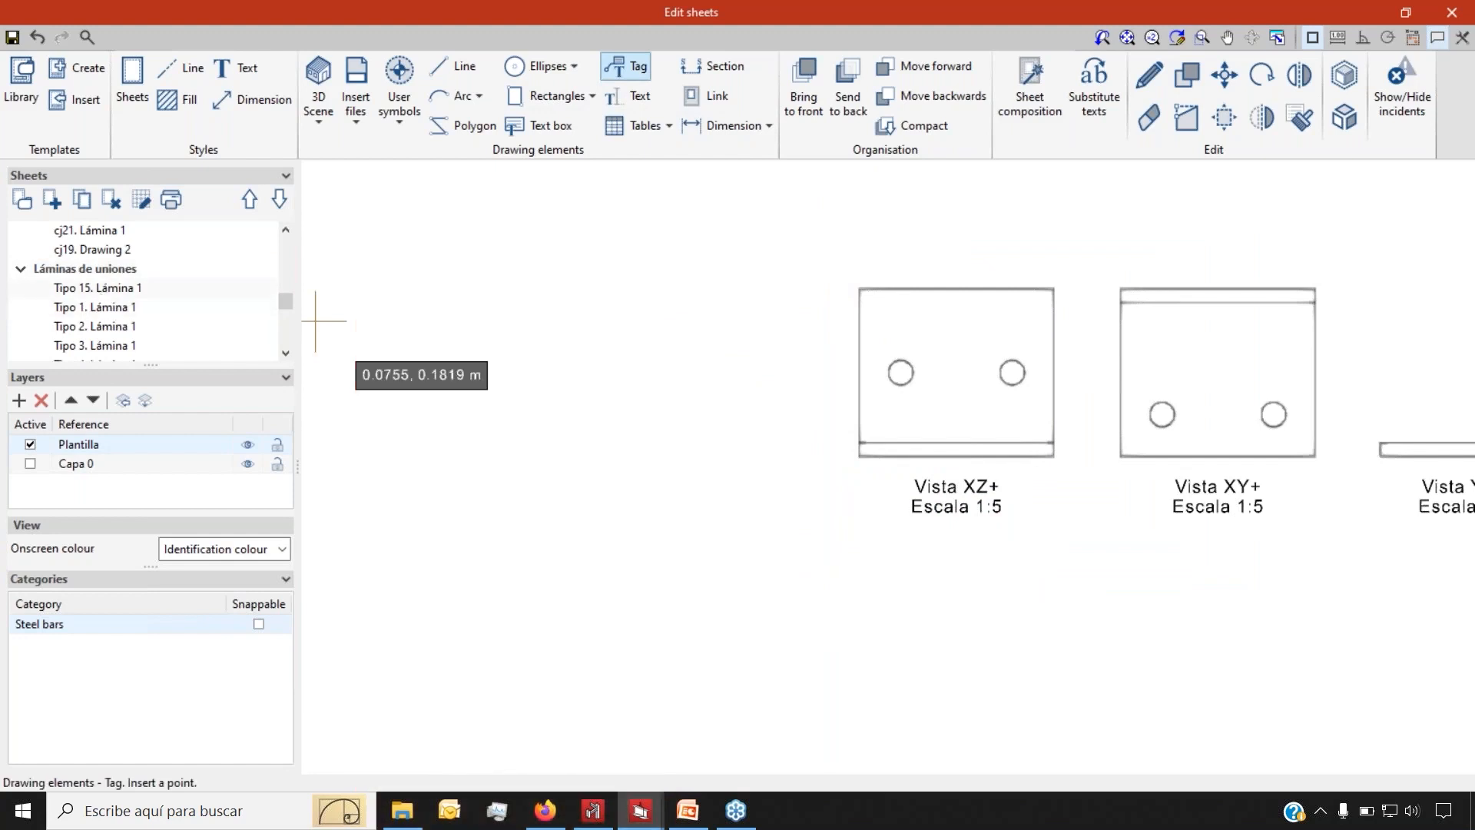
{"action": "scroll", "coordinate": [1077, 426], "scroll_direction": "down", "scroll_amount": 3}
{"action": "scroll", "coordinate": [854, 336], "scroll_direction": "up", "scroll_amount": 4}
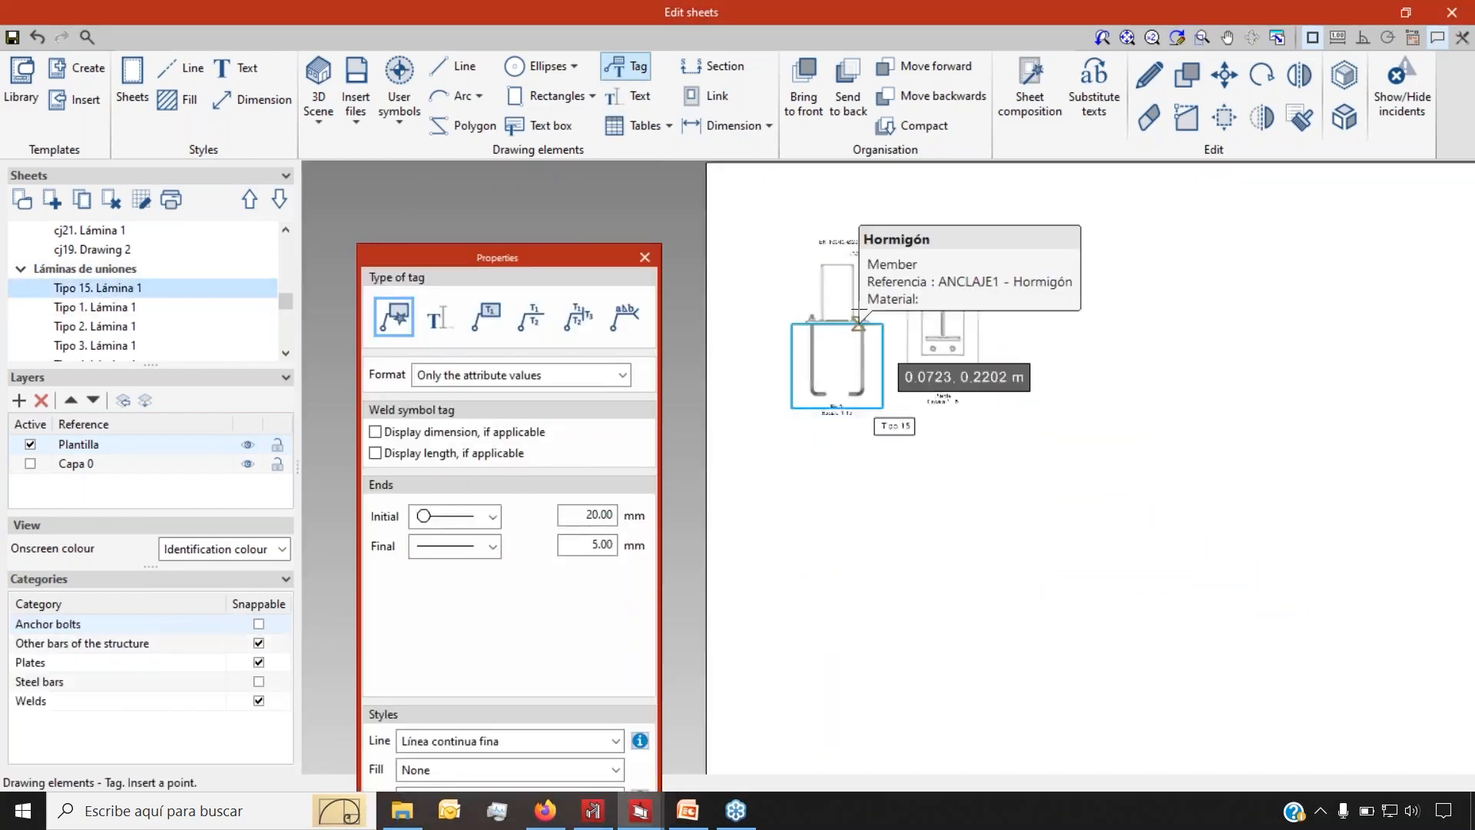
{"action": "left_click", "coordinate": [854, 336]}
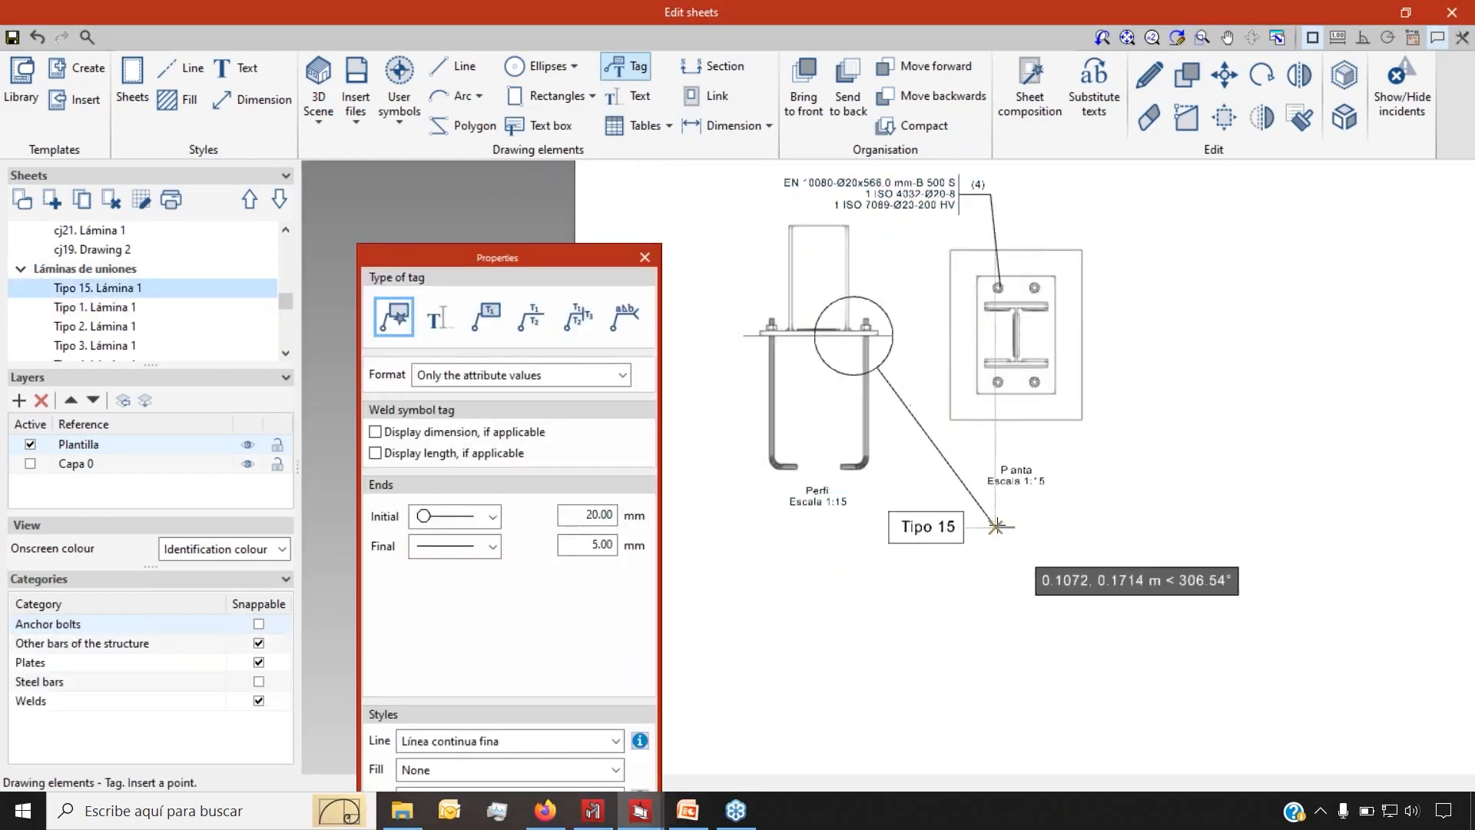
{"action": "left_click", "coordinate": [1016, 544]}
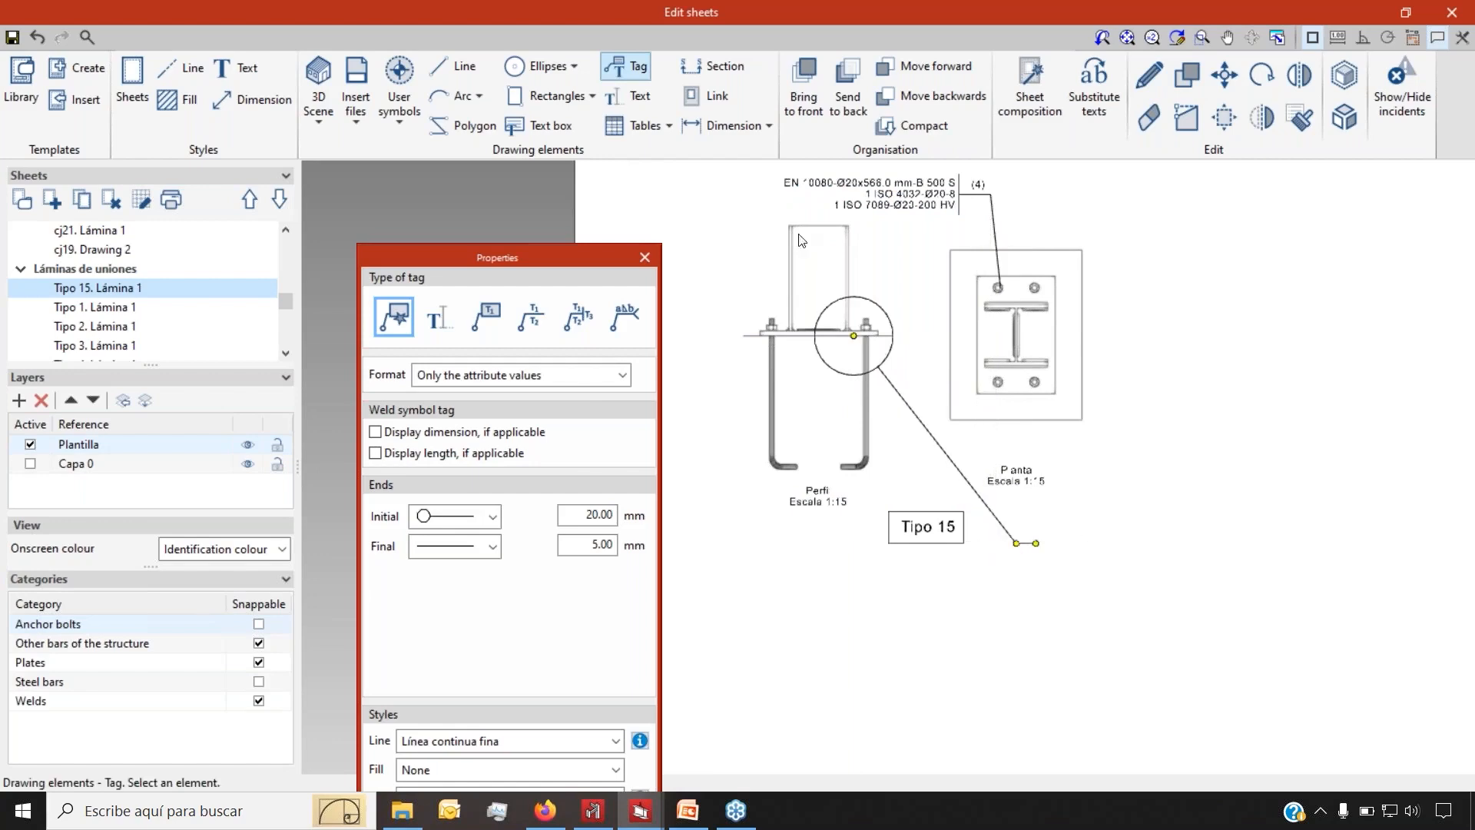
Examine the anchor bolt label of the Planta view on the Tipo 15 sheet and start element editing
{"action": "left_click", "coordinate": [617, 69]}
{"action": "scroll", "coordinate": [961, 253], "scroll_direction": "up", "scroll_amount": 5}
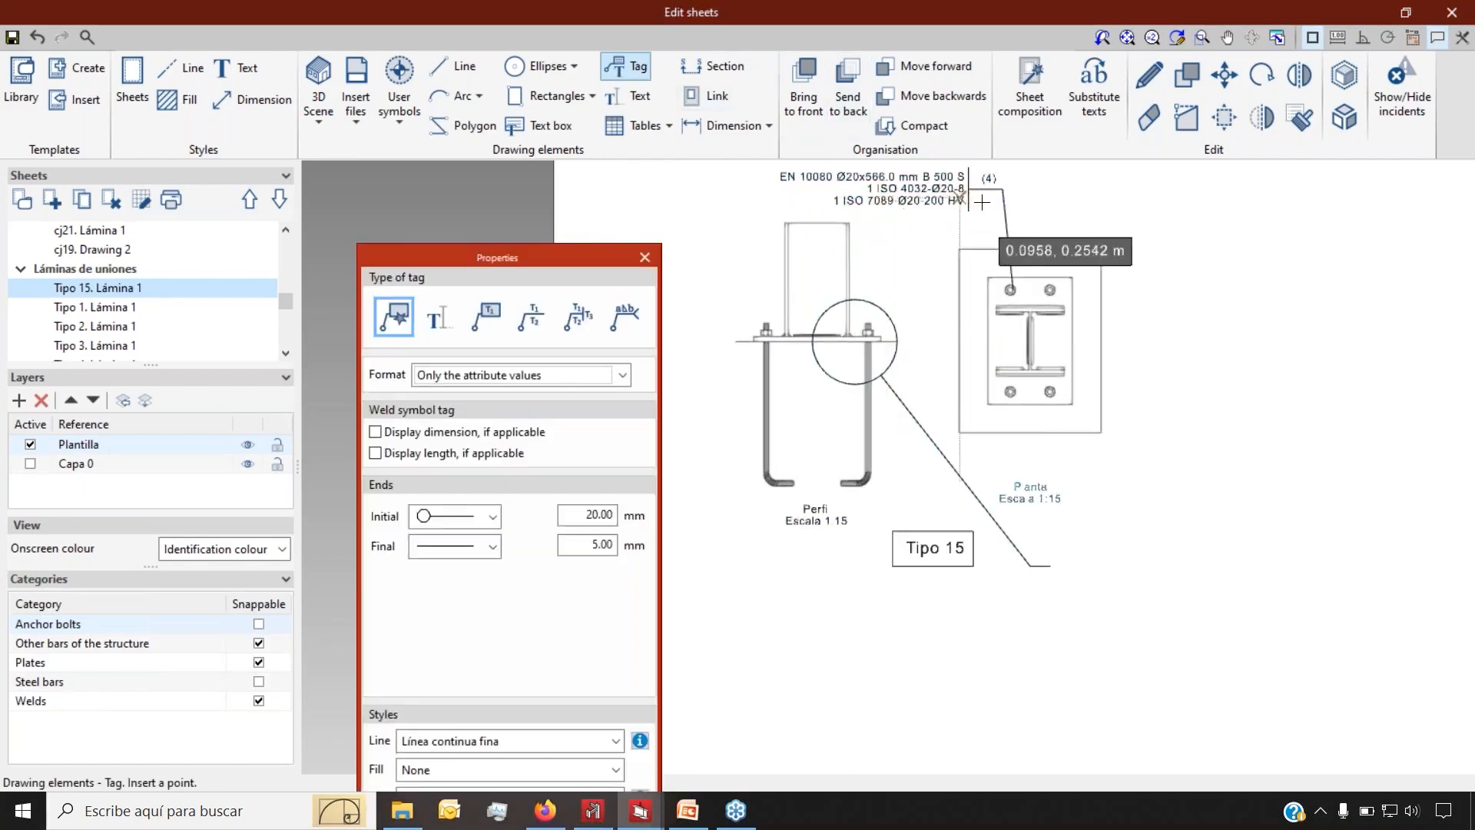
{"action": "scroll", "coordinate": [999, 207], "scroll_direction": "up", "scroll_amount": 3}
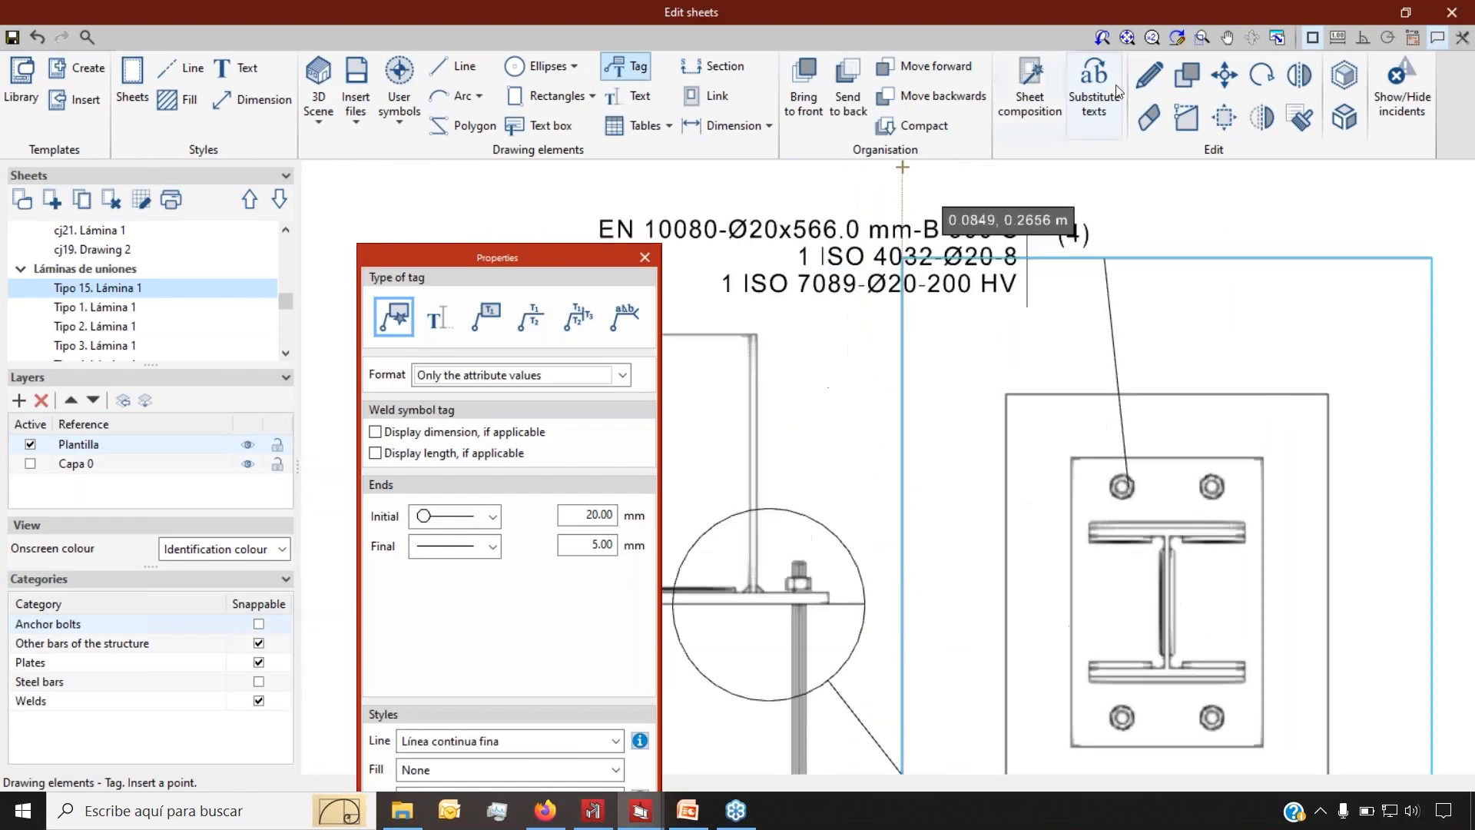
{"action": "left_click", "coordinate": [1153, 71]}
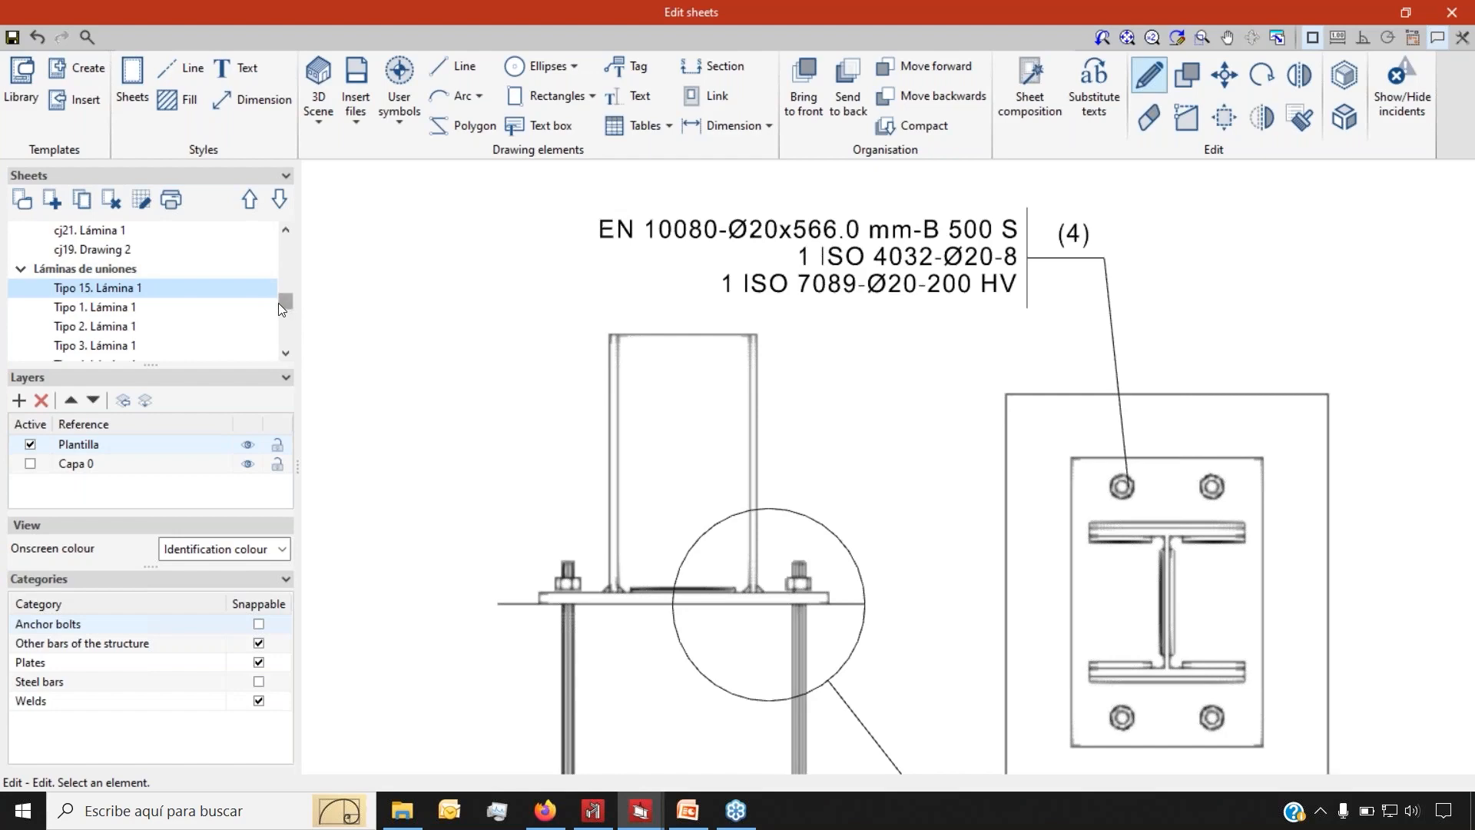
Open the print settings for the generated drawing sheets
{"action": "left_click", "coordinate": [173, 196]}
{"action": "scroll", "coordinate": [163, 304], "scroll_direction": "up", "scroll_amount": 5}
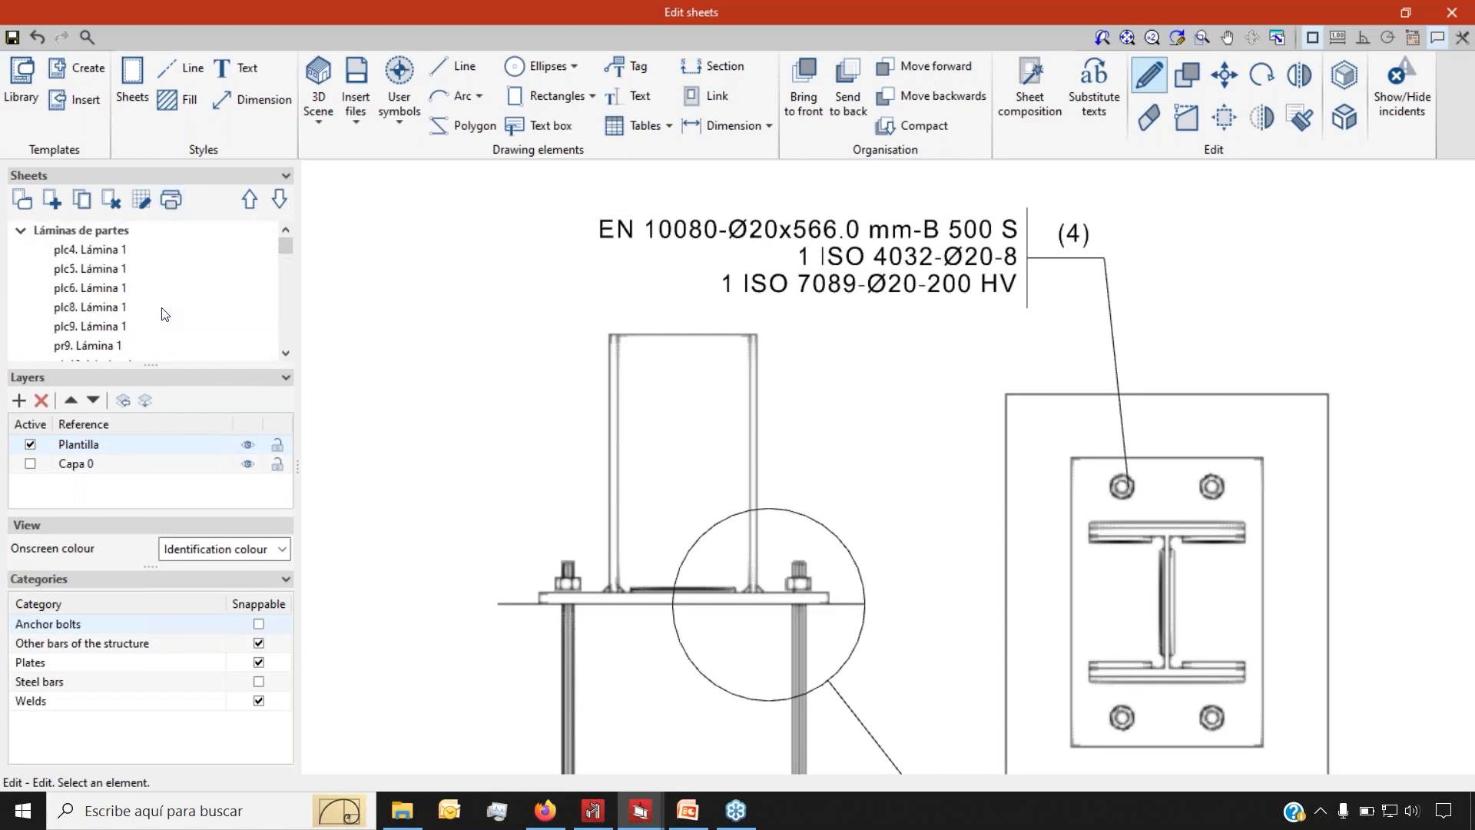
{"action": "left_click", "coordinate": [169, 201]}
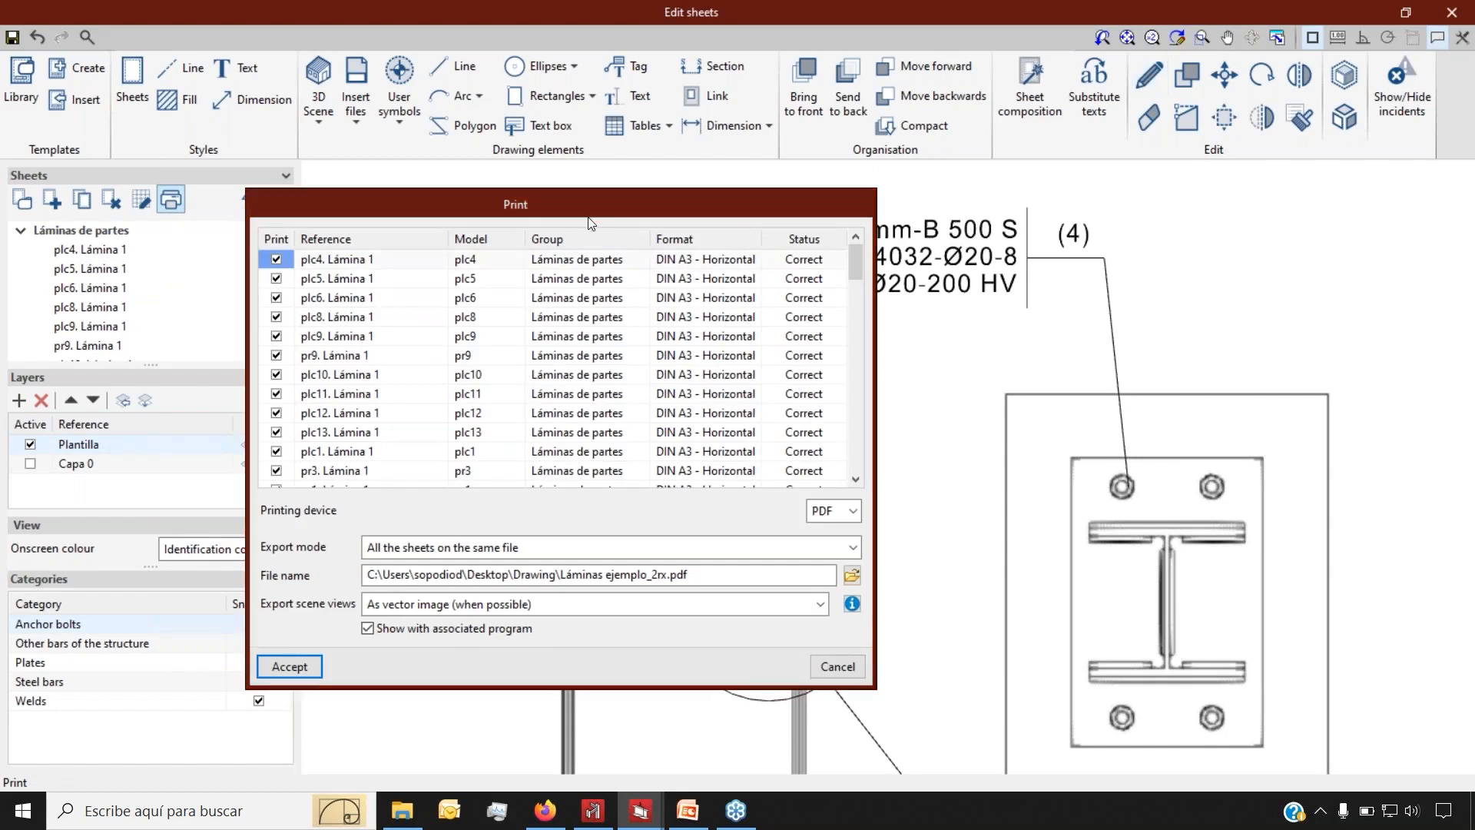
{"action": "left_click_drag", "start_coordinate": [701, 213], "coordinate": [952, 200]}
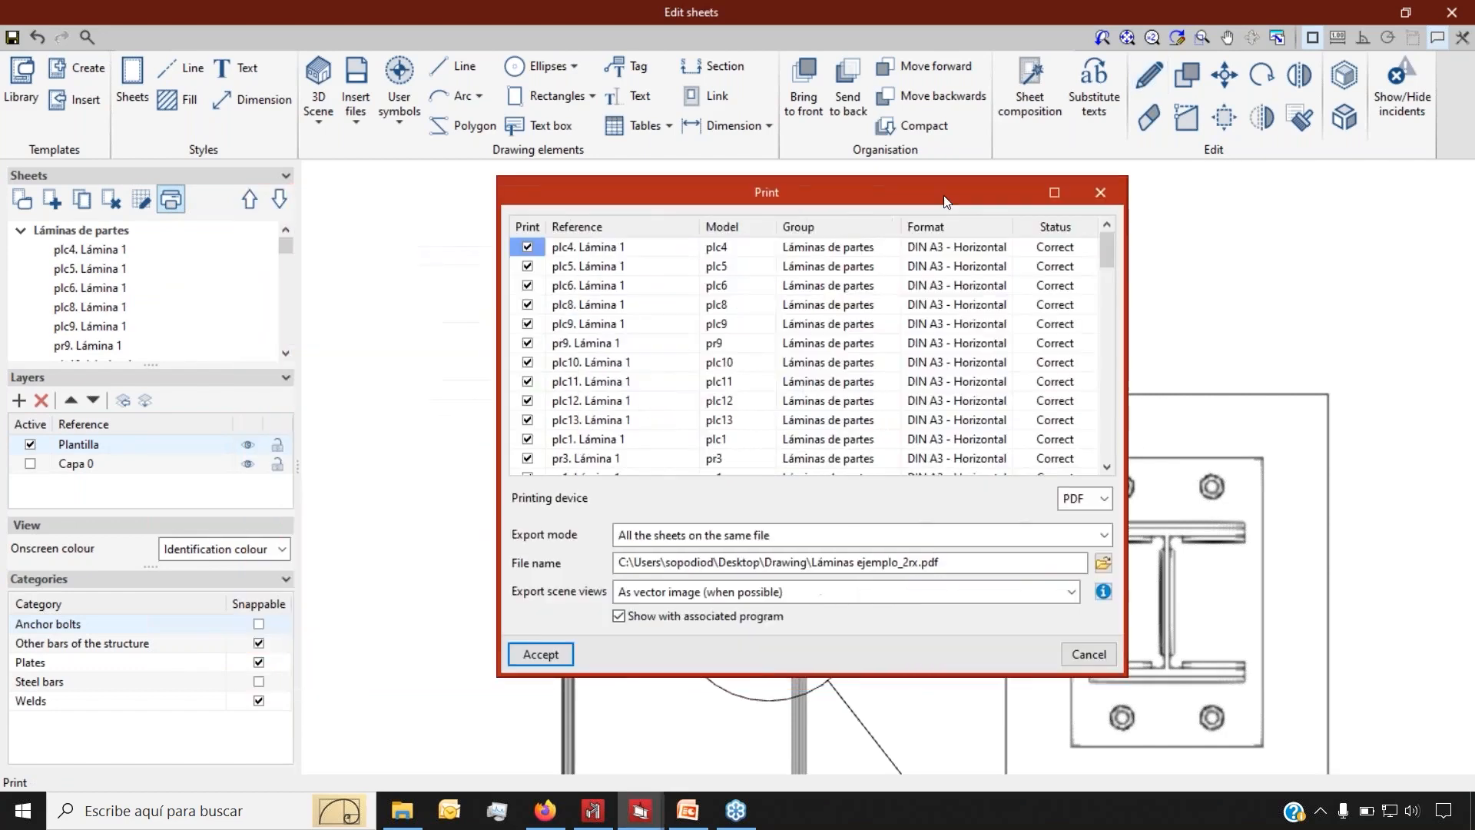
Try the PDF export mode Each sheet on a file, and return it to All the sheets on the same file
{"action": "left_click", "coordinate": [1103, 498]}
{"action": "left_click", "coordinate": [1023, 533]}
{"action": "left_click", "coordinate": [1023, 535]}
{"action": "left_click", "coordinate": [711, 575]}
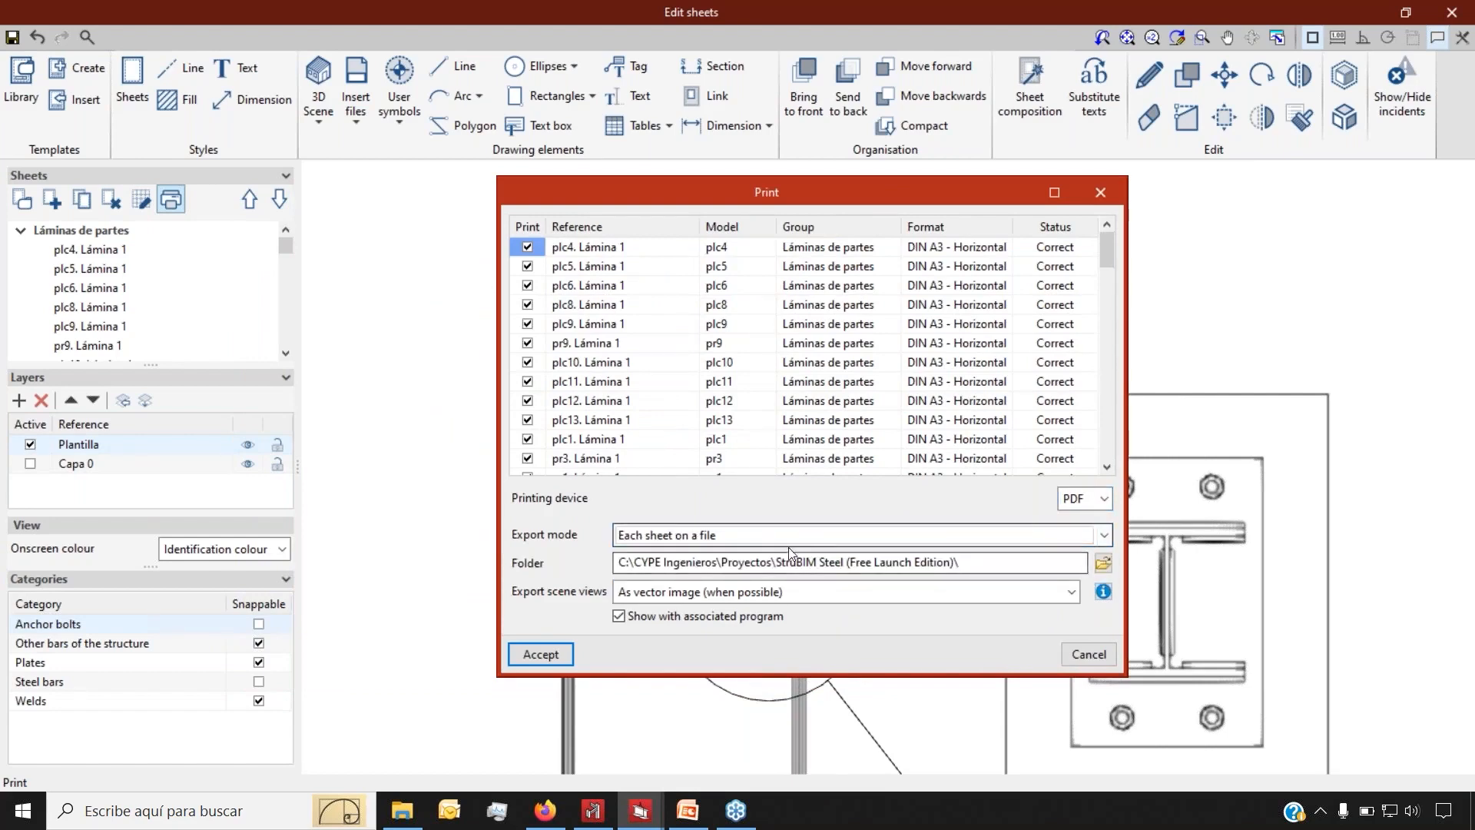
{"action": "left_click", "coordinate": [816, 535]}
{"action": "left_click", "coordinate": [826, 557]}
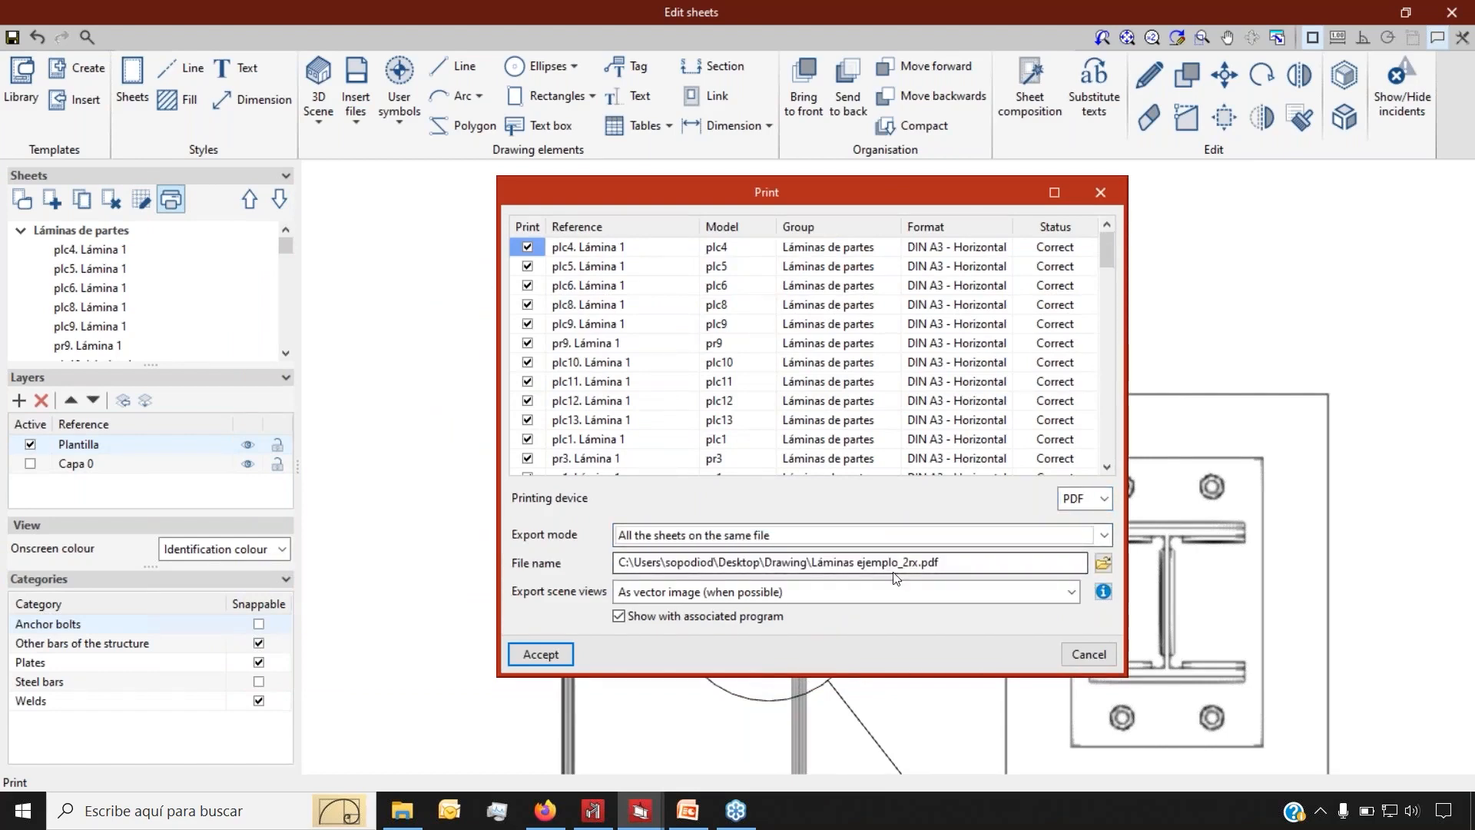
Examine the export options for scene views and the available printing device formats, and leave the print settings without exporting
{"action": "left_click", "coordinate": [1072, 594]}
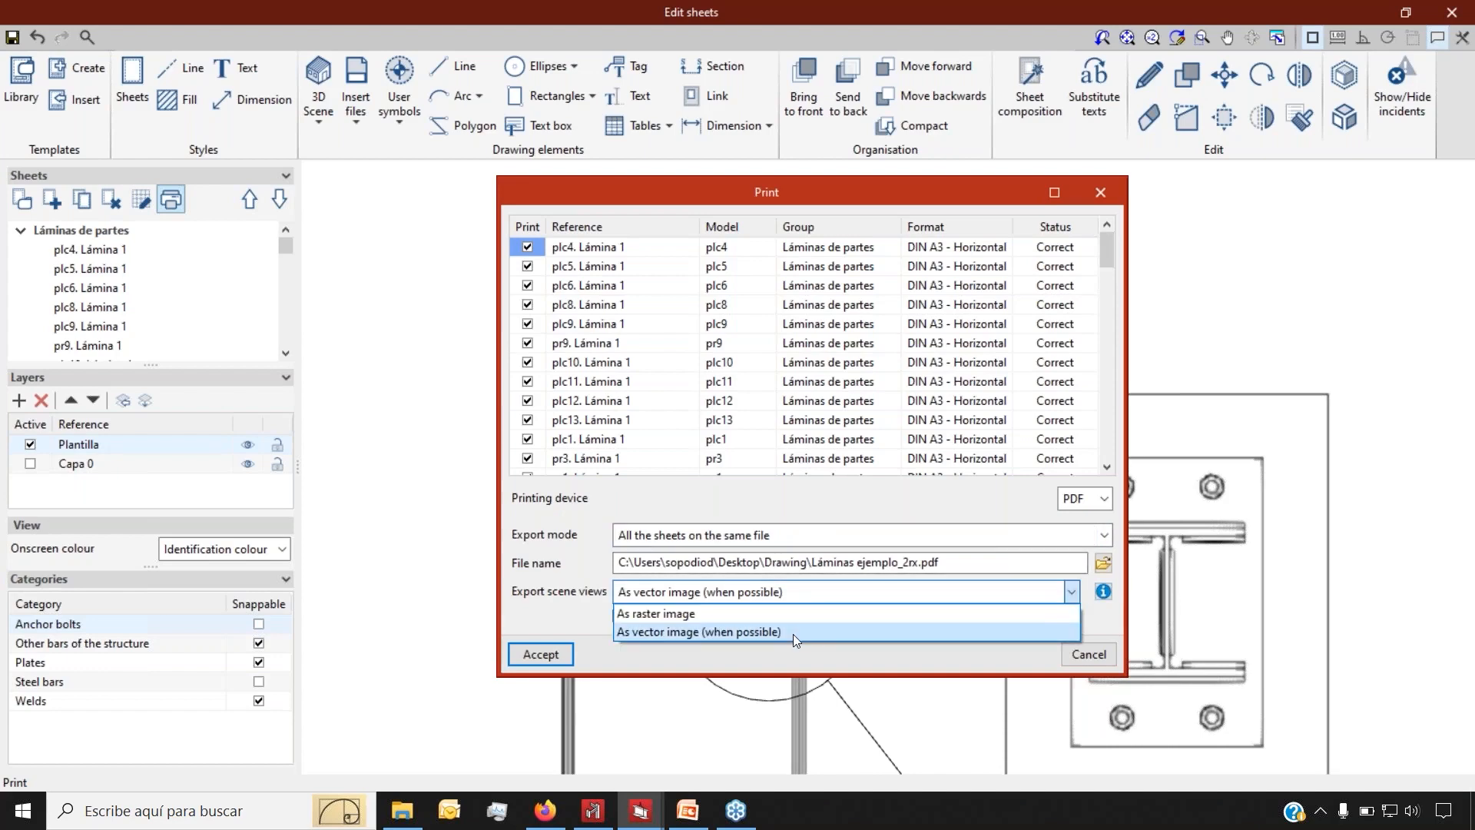
{"action": "left_click", "coordinate": [860, 596]}
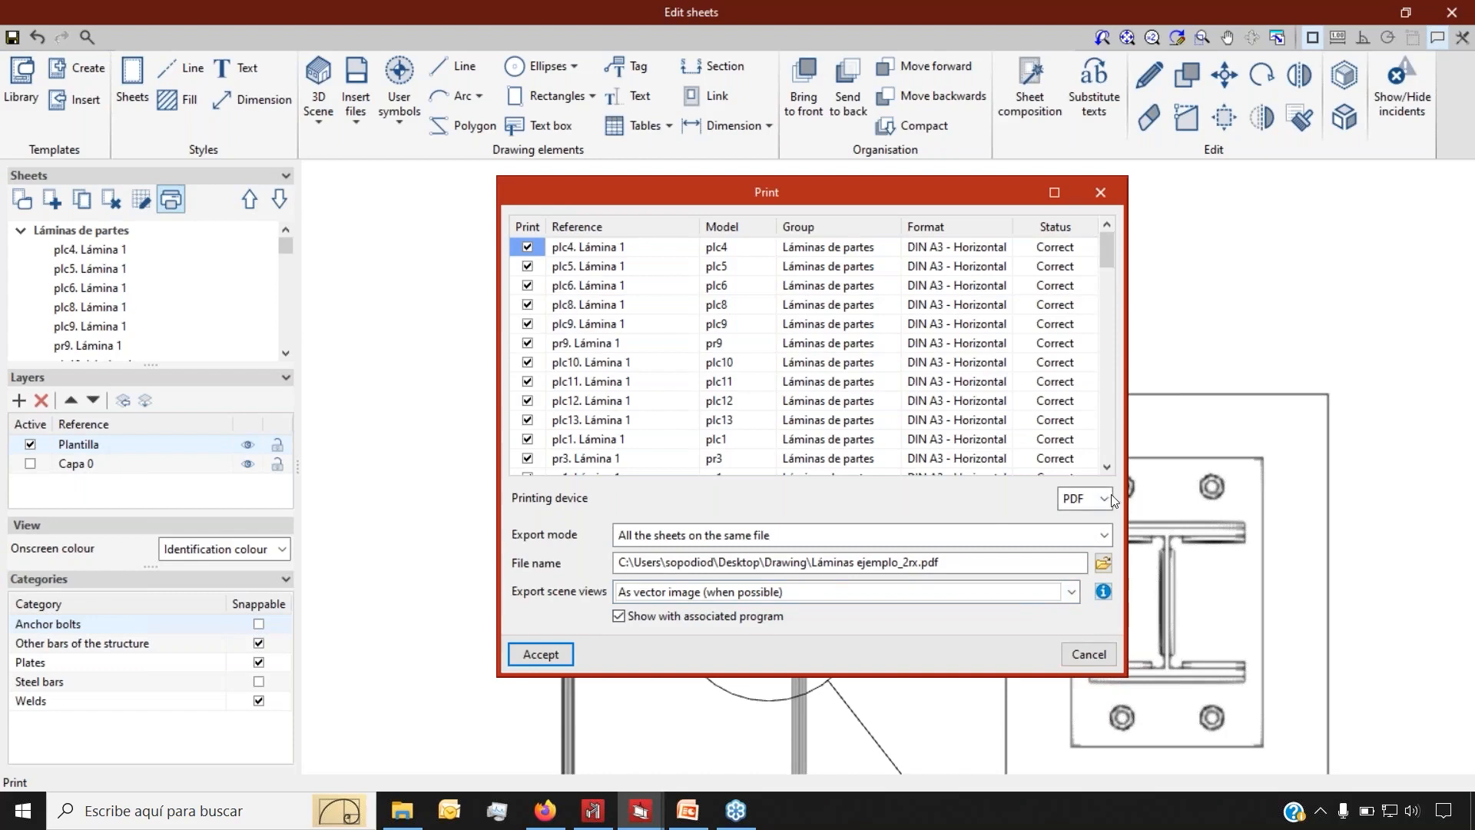
{"action": "left_click", "coordinate": [1105, 499]}
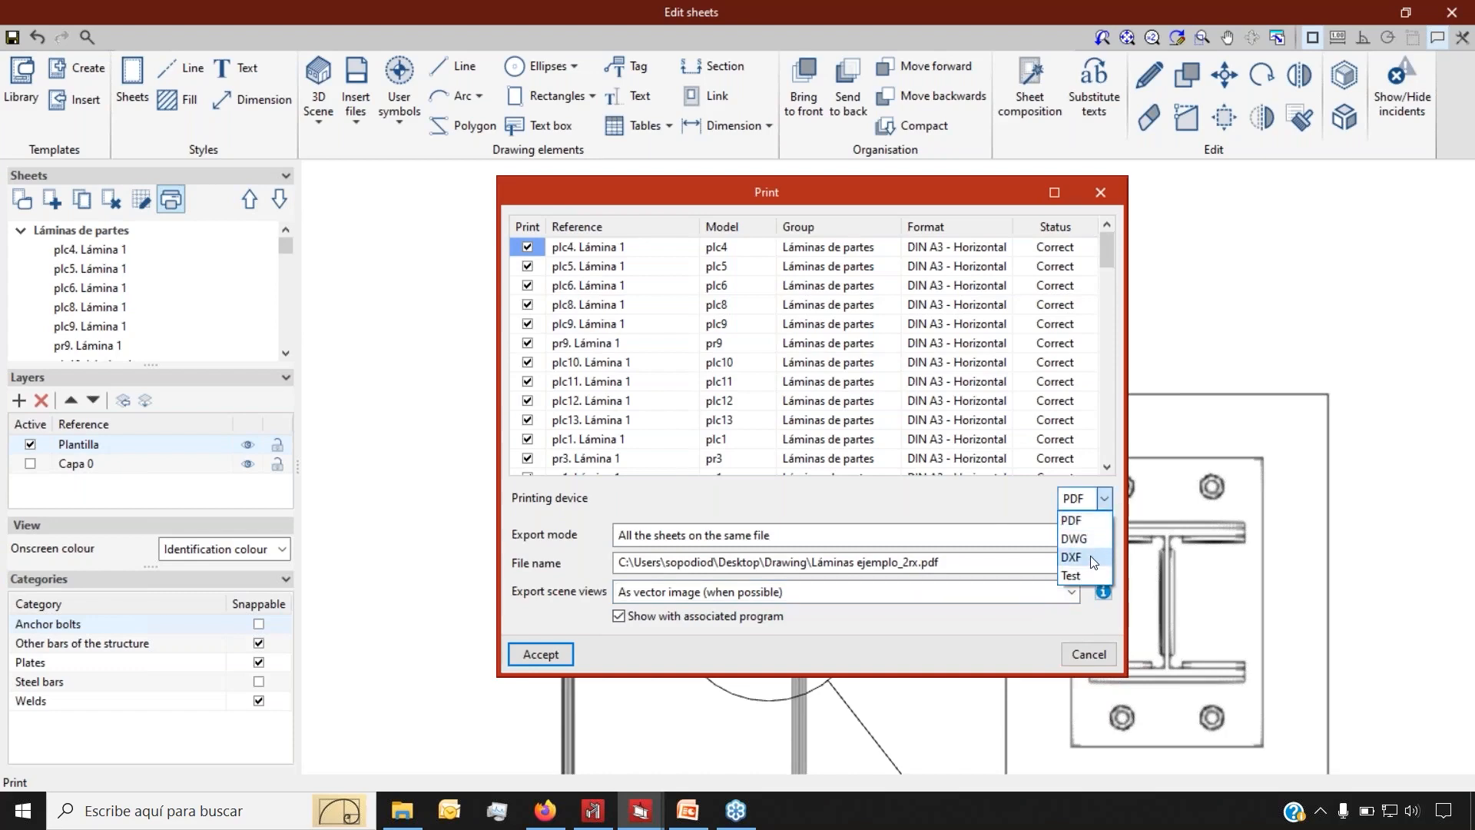
{"action": "left_click", "coordinate": [1107, 500]}
{"action": "left_click", "coordinate": [1090, 655]}
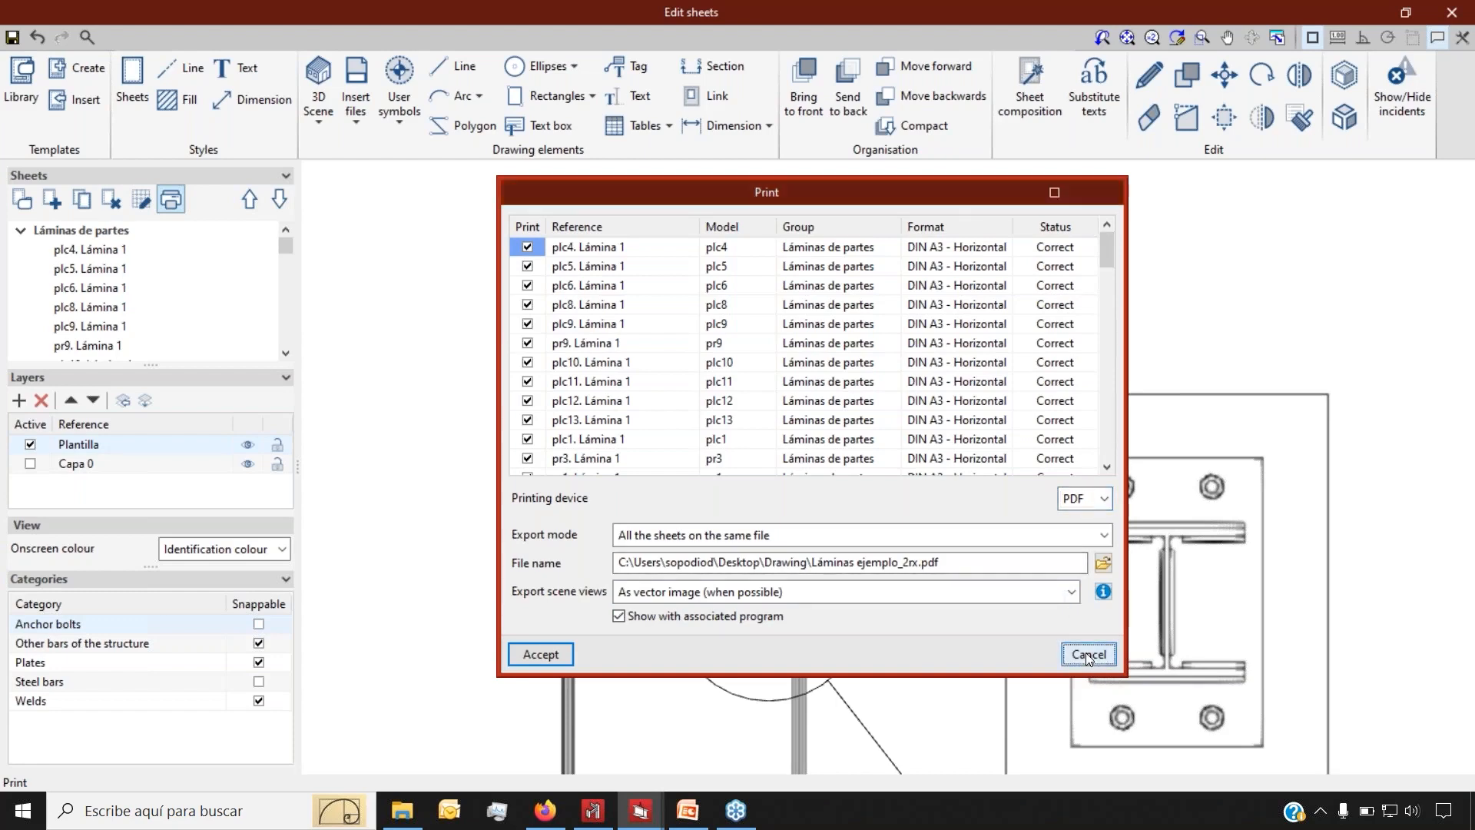
Close the sheet editor, review the DSTV and STEP export options, and look over the 3D model
{"action": "scroll", "coordinate": [554, 346], "scroll_direction": "down", "scroll_amount": 4}
{"action": "scroll", "coordinate": [711, 406], "scroll_direction": "down", "scroll_amount": 2}
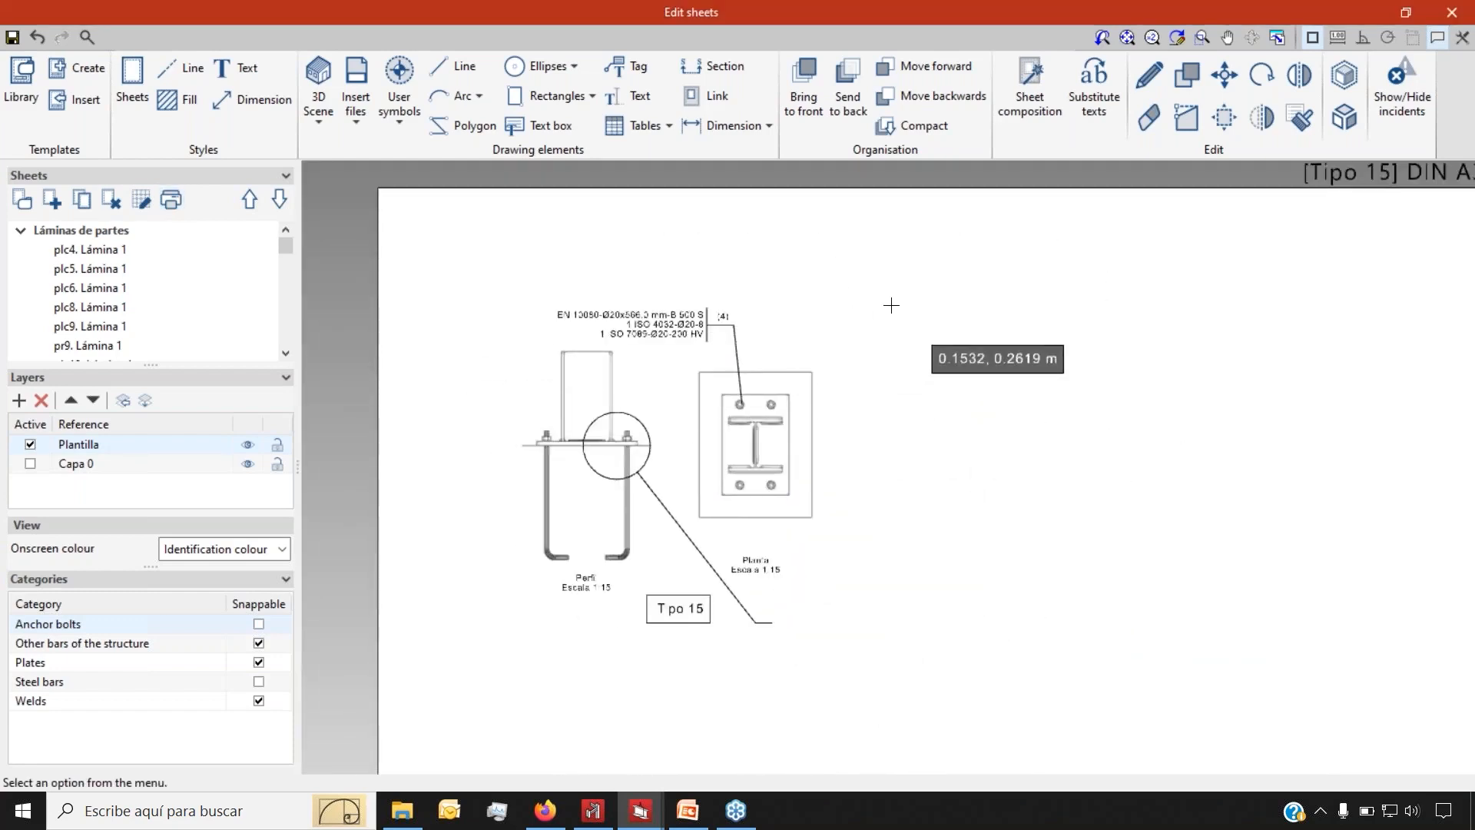
{"action": "left_click", "coordinate": [1452, 13]}
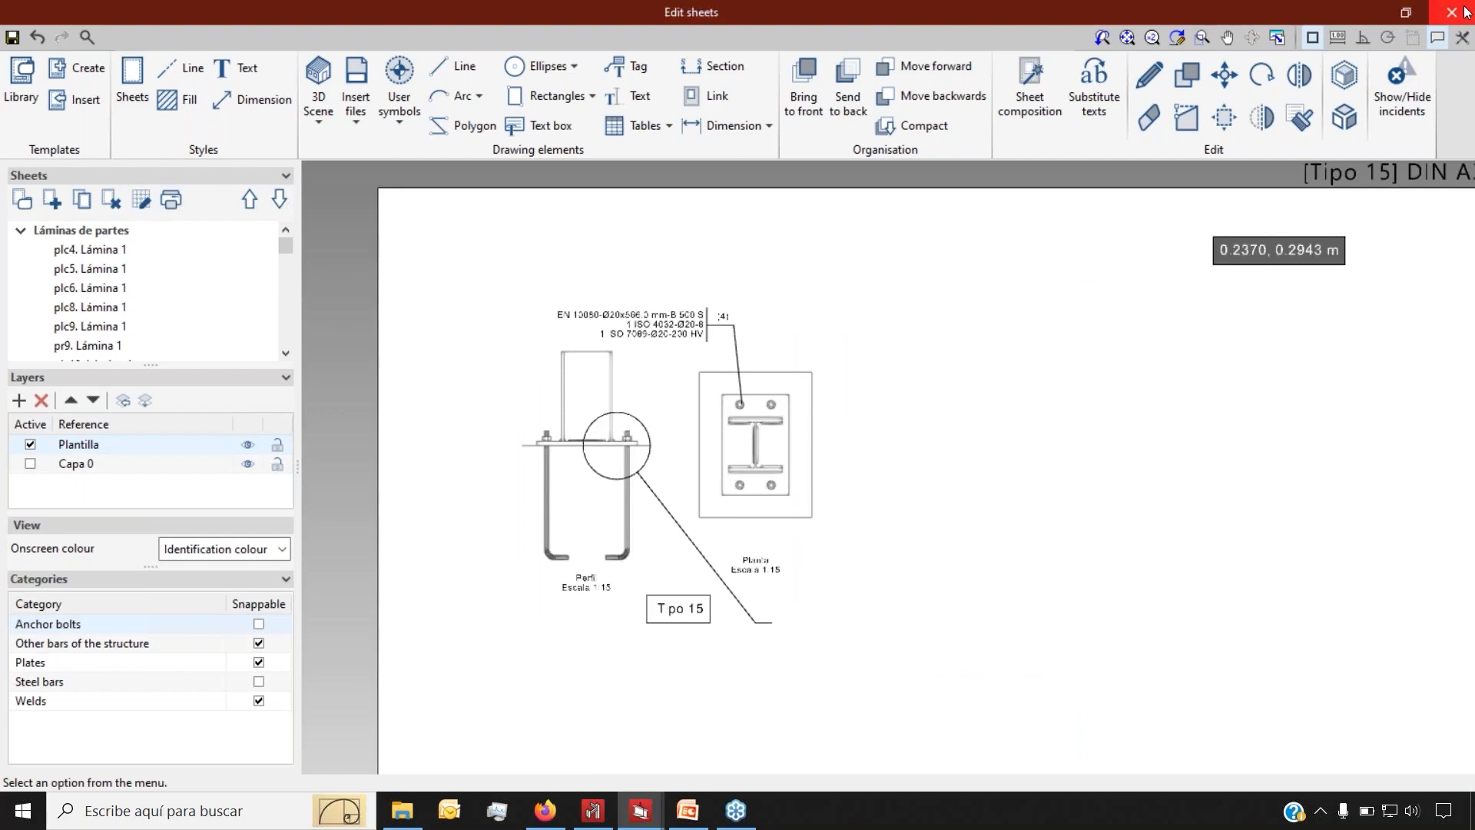
{"action": "left_click", "coordinate": [185, 13]}
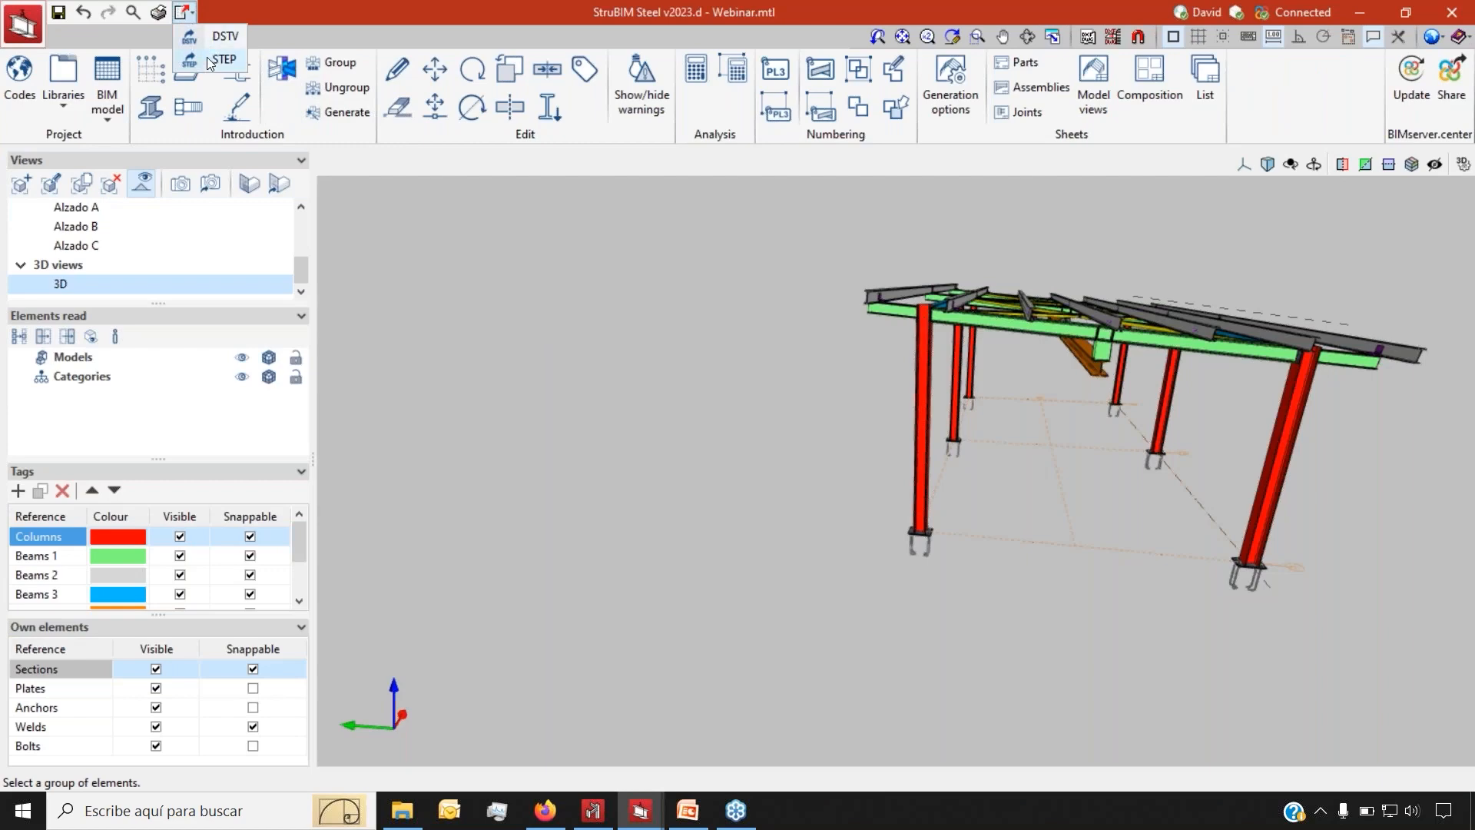
{"action": "left_click", "coordinate": [209, 61]}
{"action": "scroll", "coordinate": [952, 347], "scroll_direction": "up", "scroll_amount": 6}
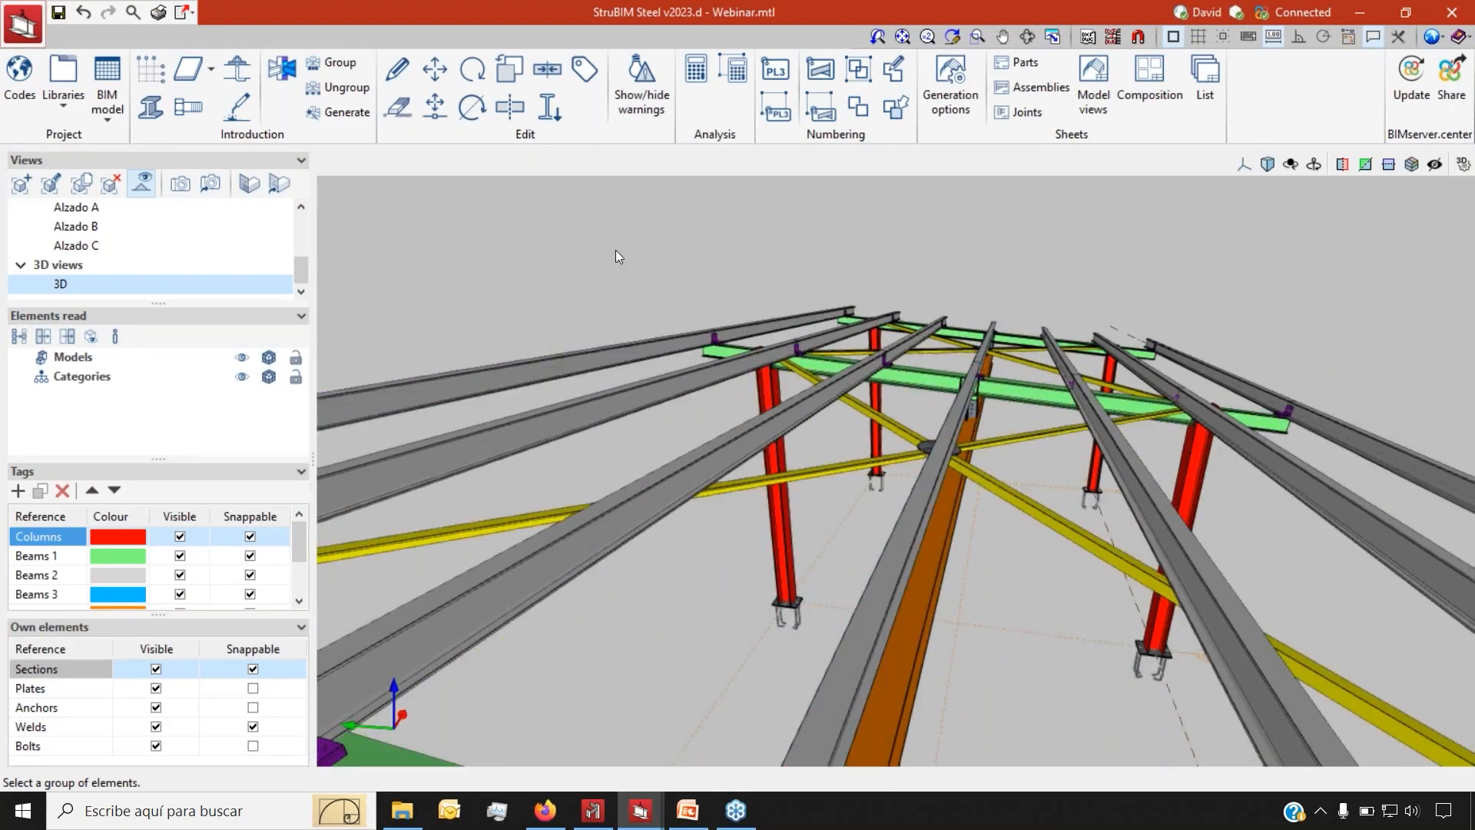
{"action": "middle_click_drag", "start_coordinate": [675, 278], "coordinate": [540, 355]}
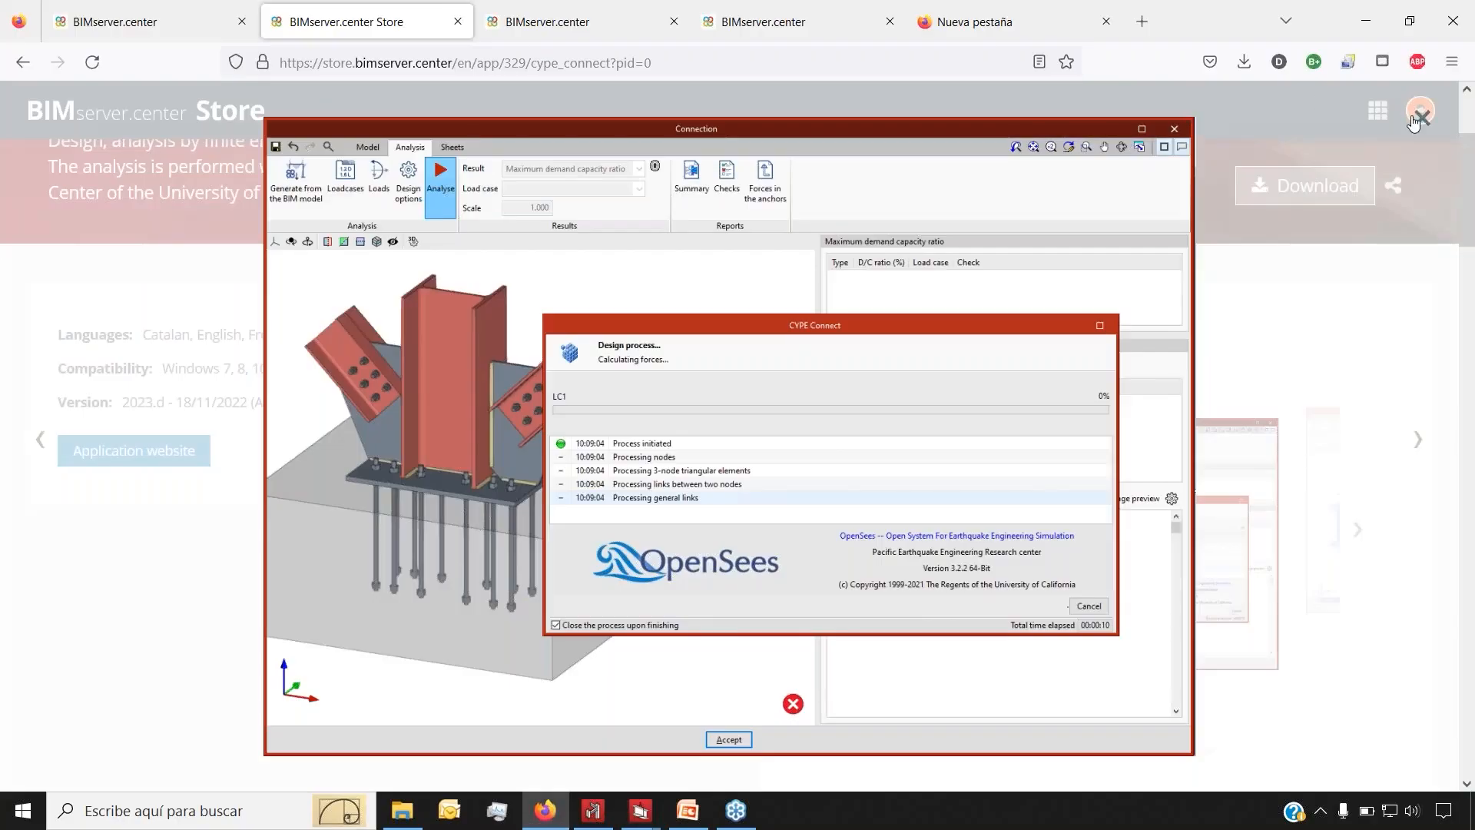
In the BIMserver.center Store in Firefox, close the enlarged CYPE Connect image and open the Applications page
{"action": "left_click", "coordinate": [1420, 116]}
{"action": "left_click", "coordinate": [1378, 111]}
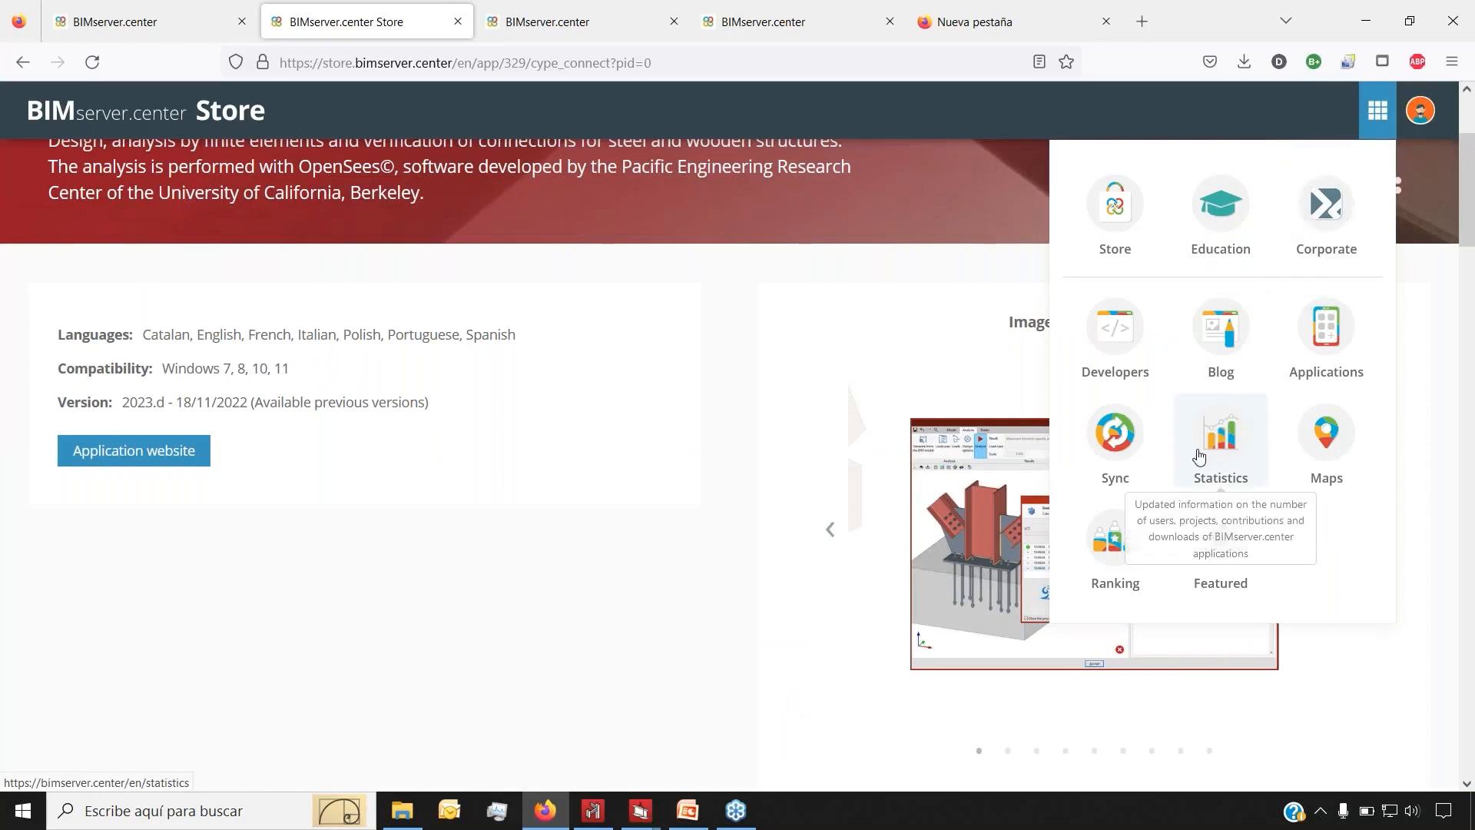
{"action": "left_click", "coordinate": [1327, 330]}
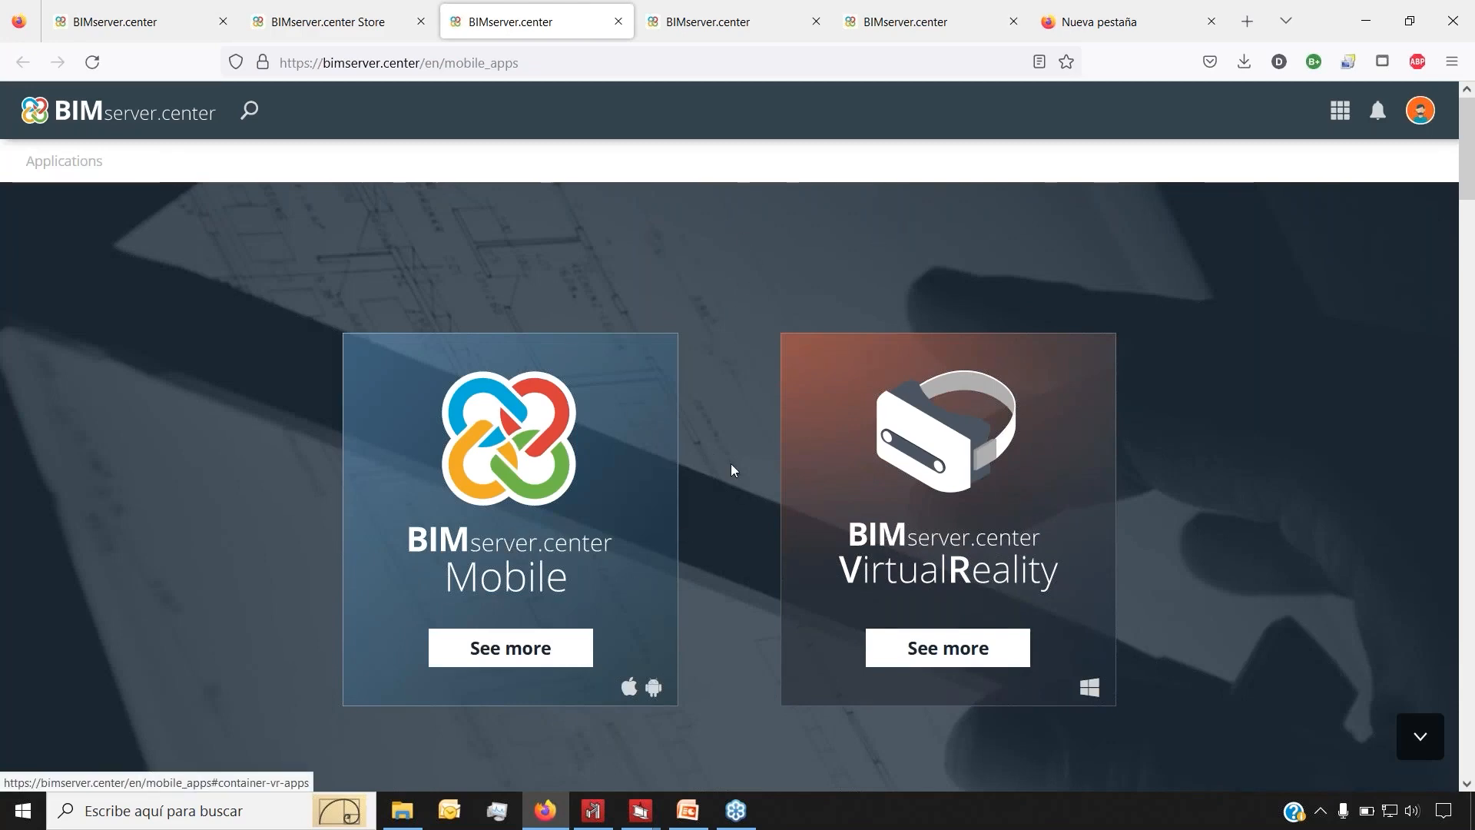
From My projects on BIMserver.center, open the Warehouse project's 3D view with the Structure layer
{"action": "left_click", "coordinate": [750, 6]}
{"action": "scroll", "coordinate": [676, 446], "scroll_direction": "down", "scroll_amount": 3}
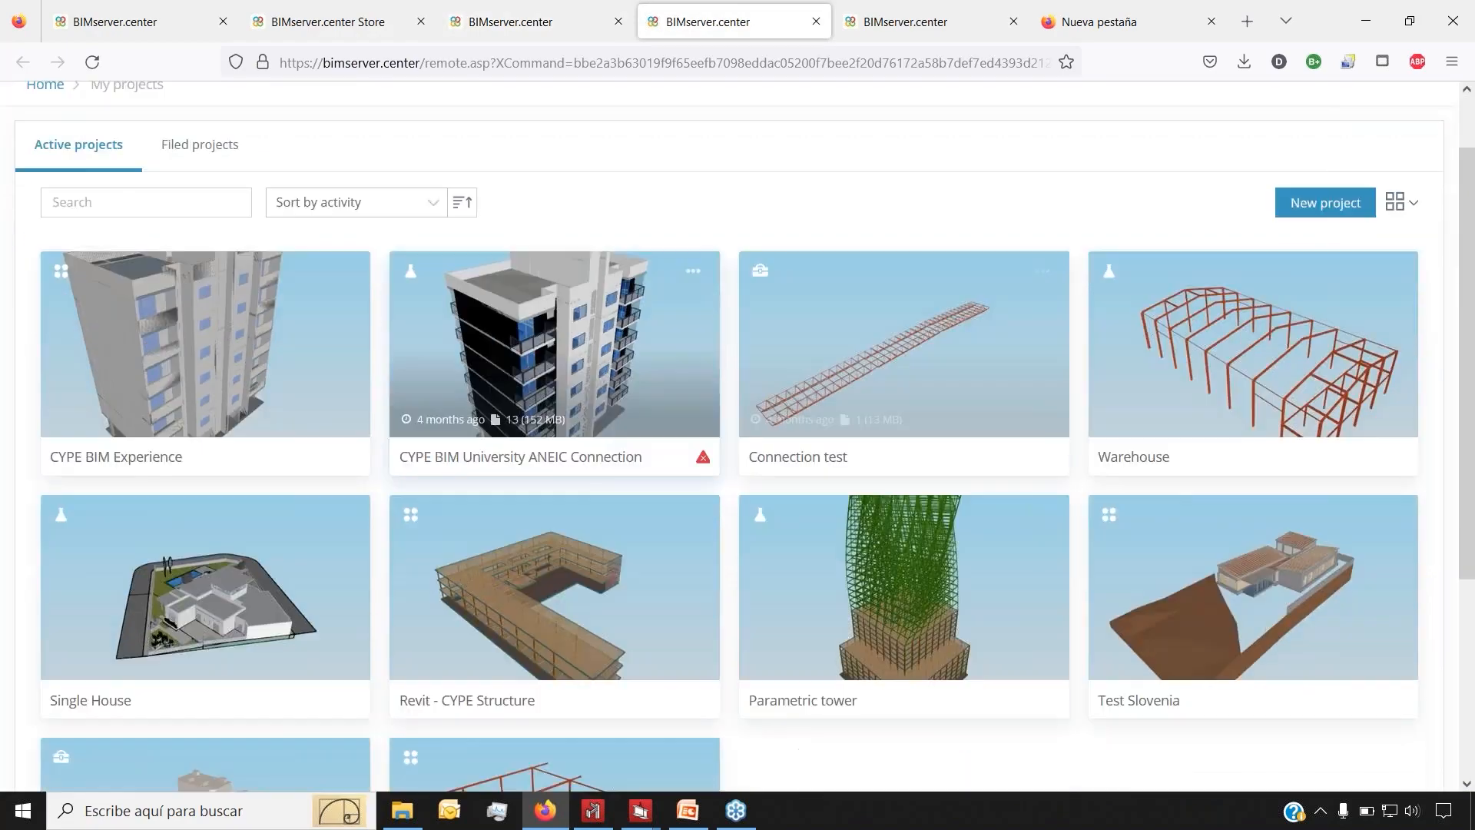
{"action": "key", "text": "ctrl+Tab"}
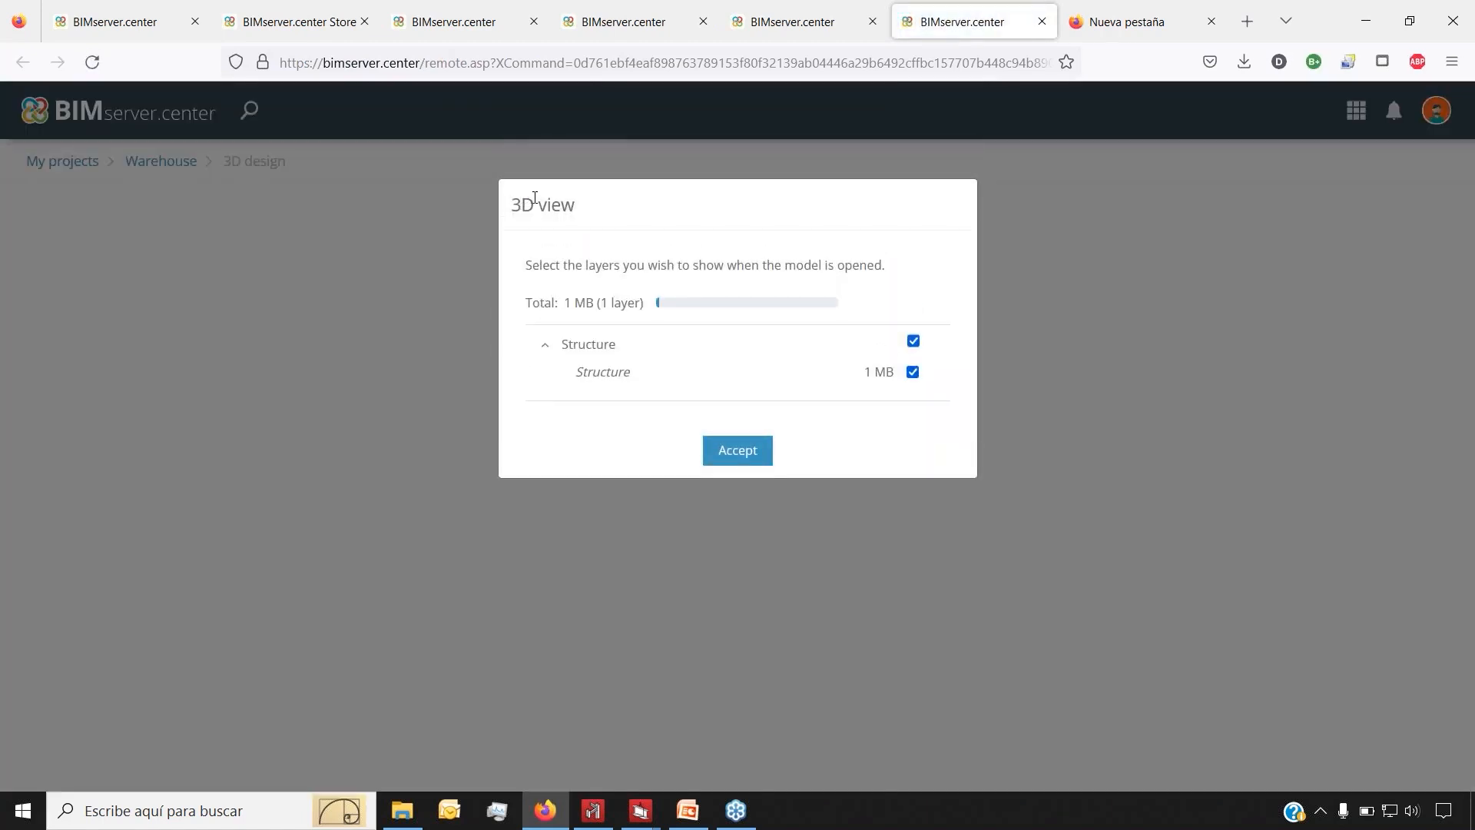
{"action": "left_click", "coordinate": [730, 455]}
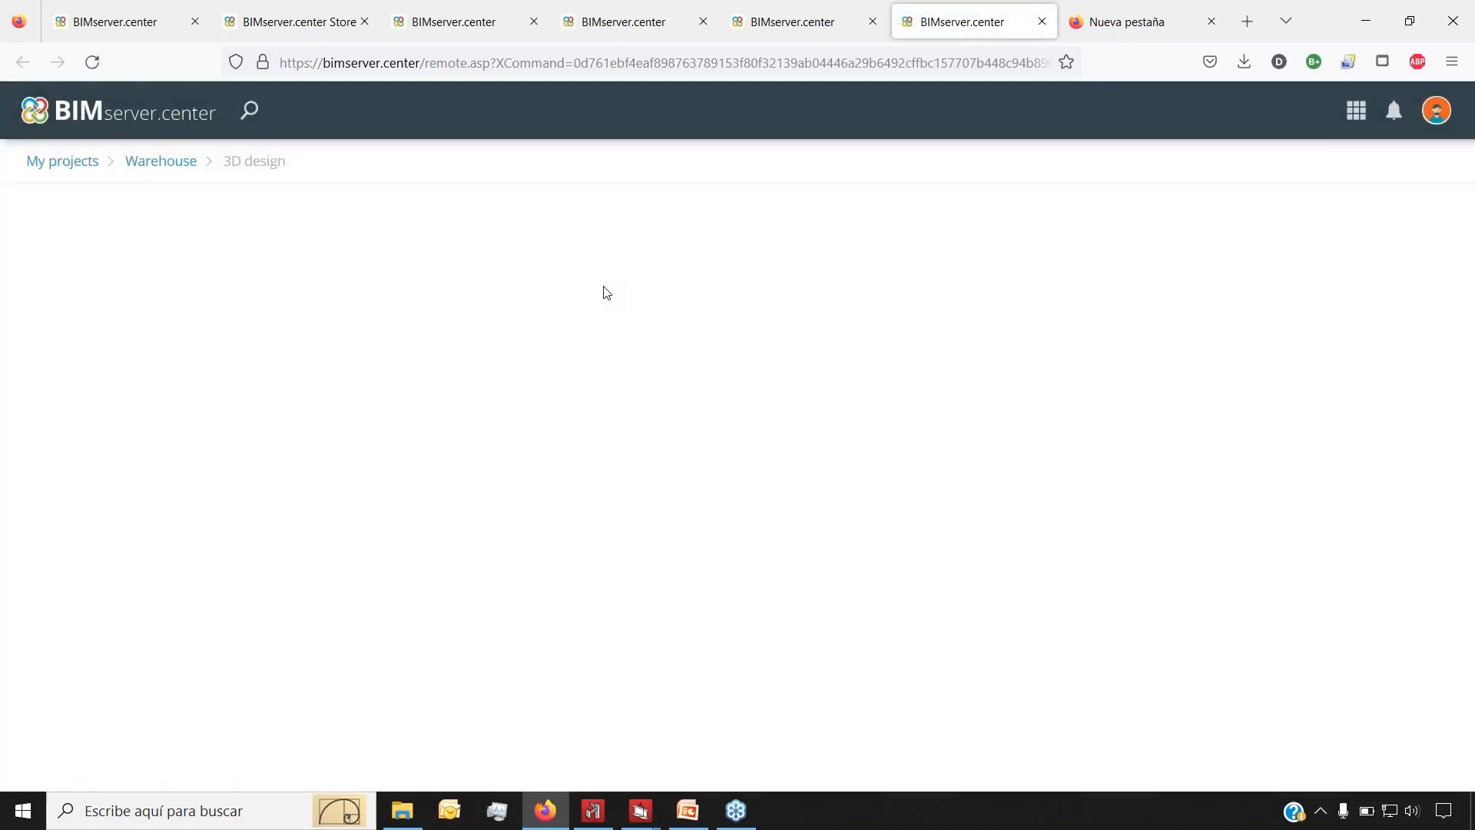
Return to the BIMserver.center Applications page and examine its Mobile, augmented reality and Virtual Reality sections
{"action": "left_click", "coordinate": [762, 24]}
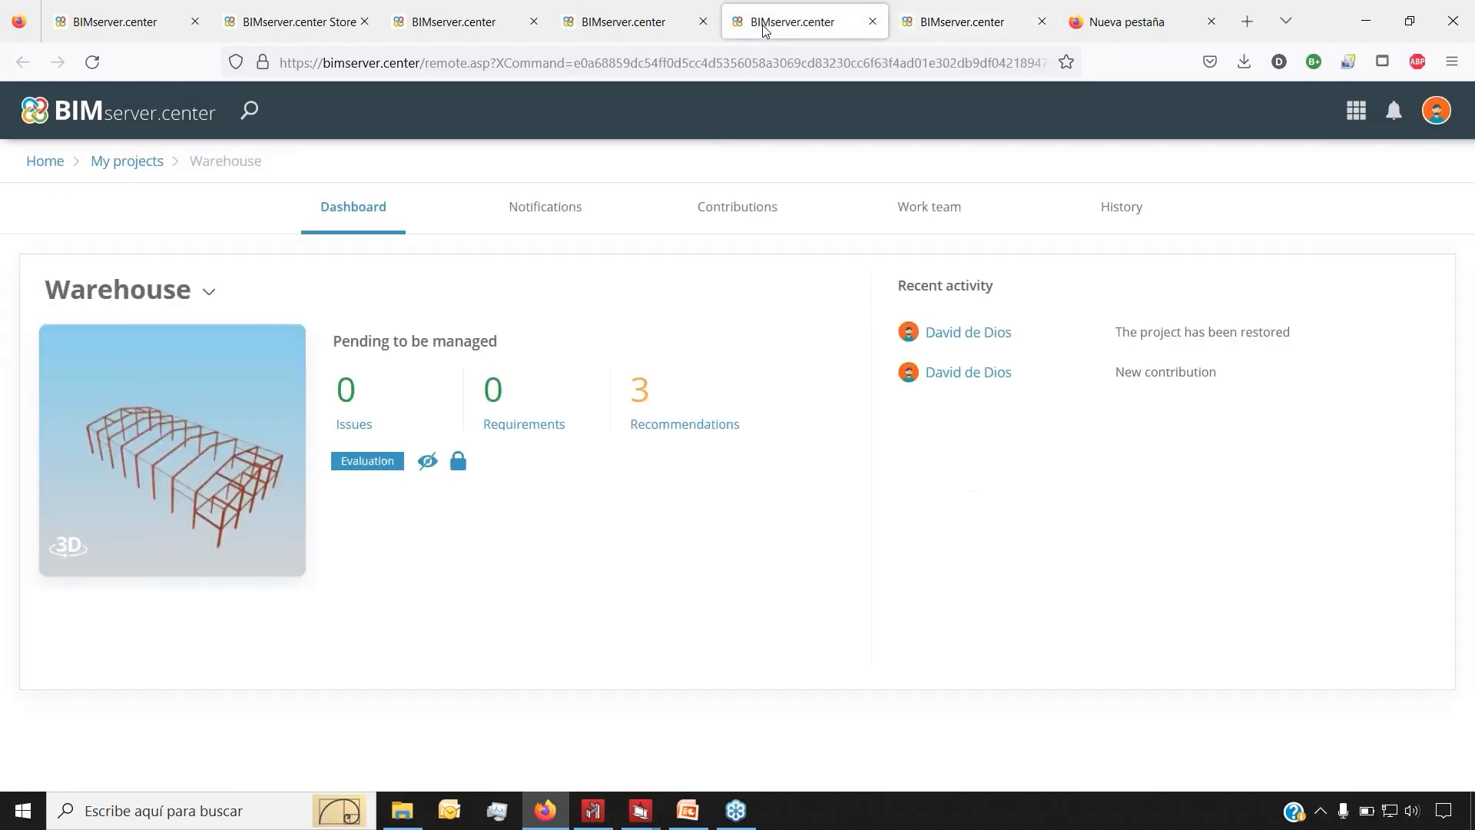
{"action": "left_click", "coordinate": [638, 23]}
{"action": "left_click", "coordinate": [453, 22]}
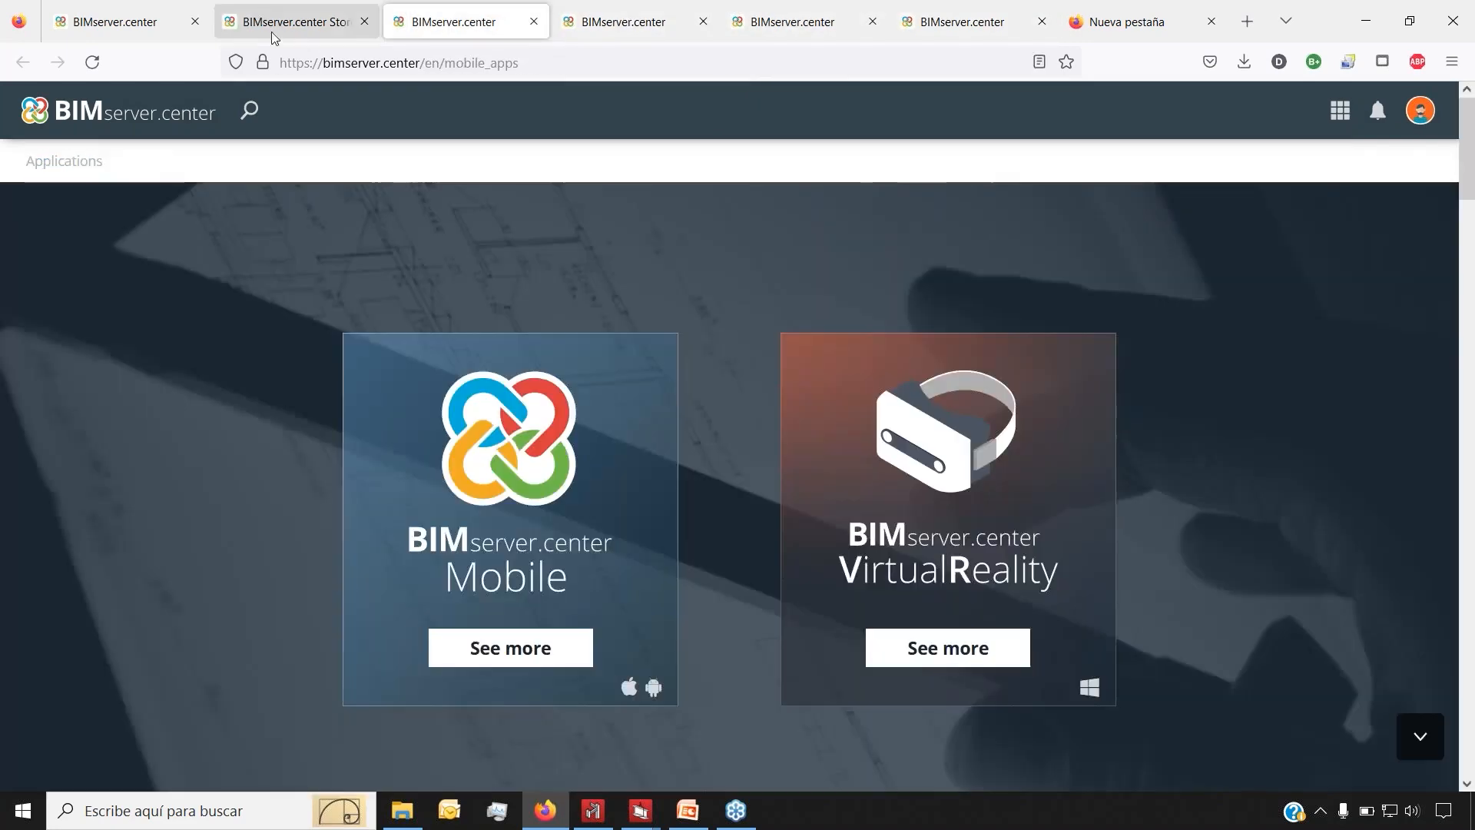
{"action": "scroll", "coordinate": [492, 494], "scroll_direction": "down", "scroll_amount": 10}
{"action": "scroll", "coordinate": [501, 200], "scroll_direction": "down", "scroll_amount": 20}
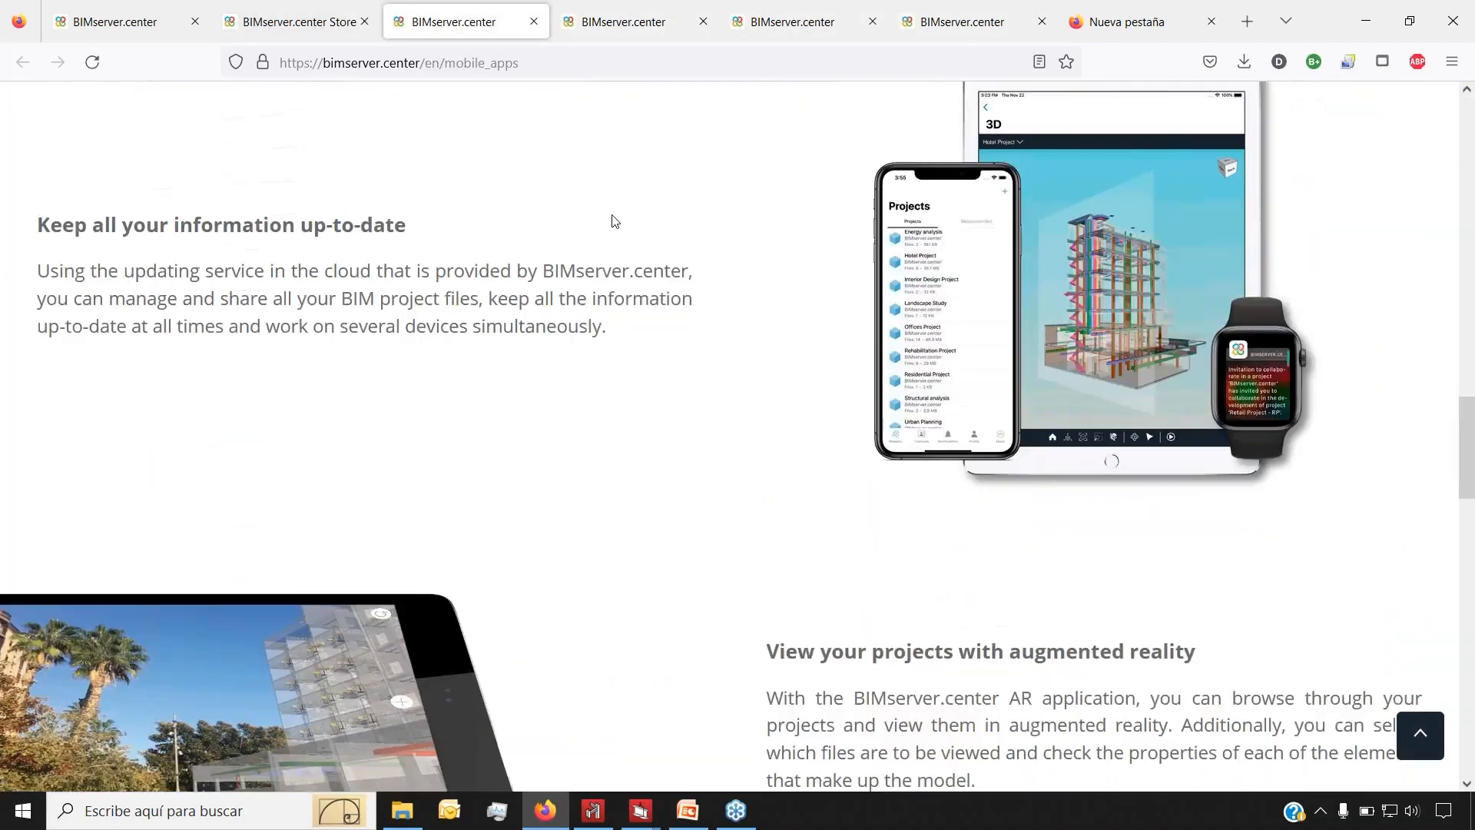
{"action": "scroll", "coordinate": [548, 354], "scroll_direction": "down", "scroll_amount": 5}
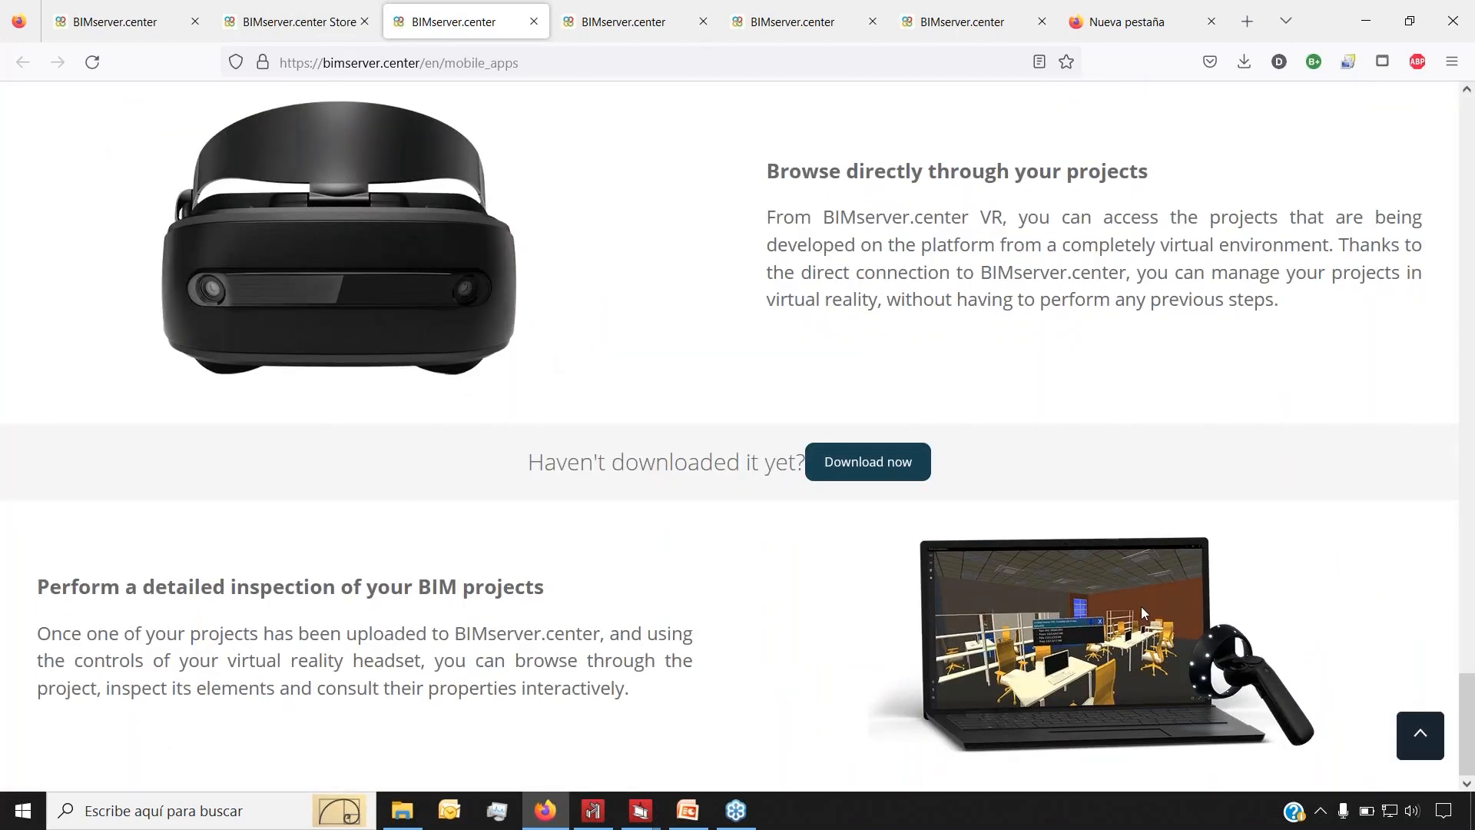
{"action": "scroll", "coordinate": [1141, 607], "scroll_direction": "up", "scroll_amount": 15}
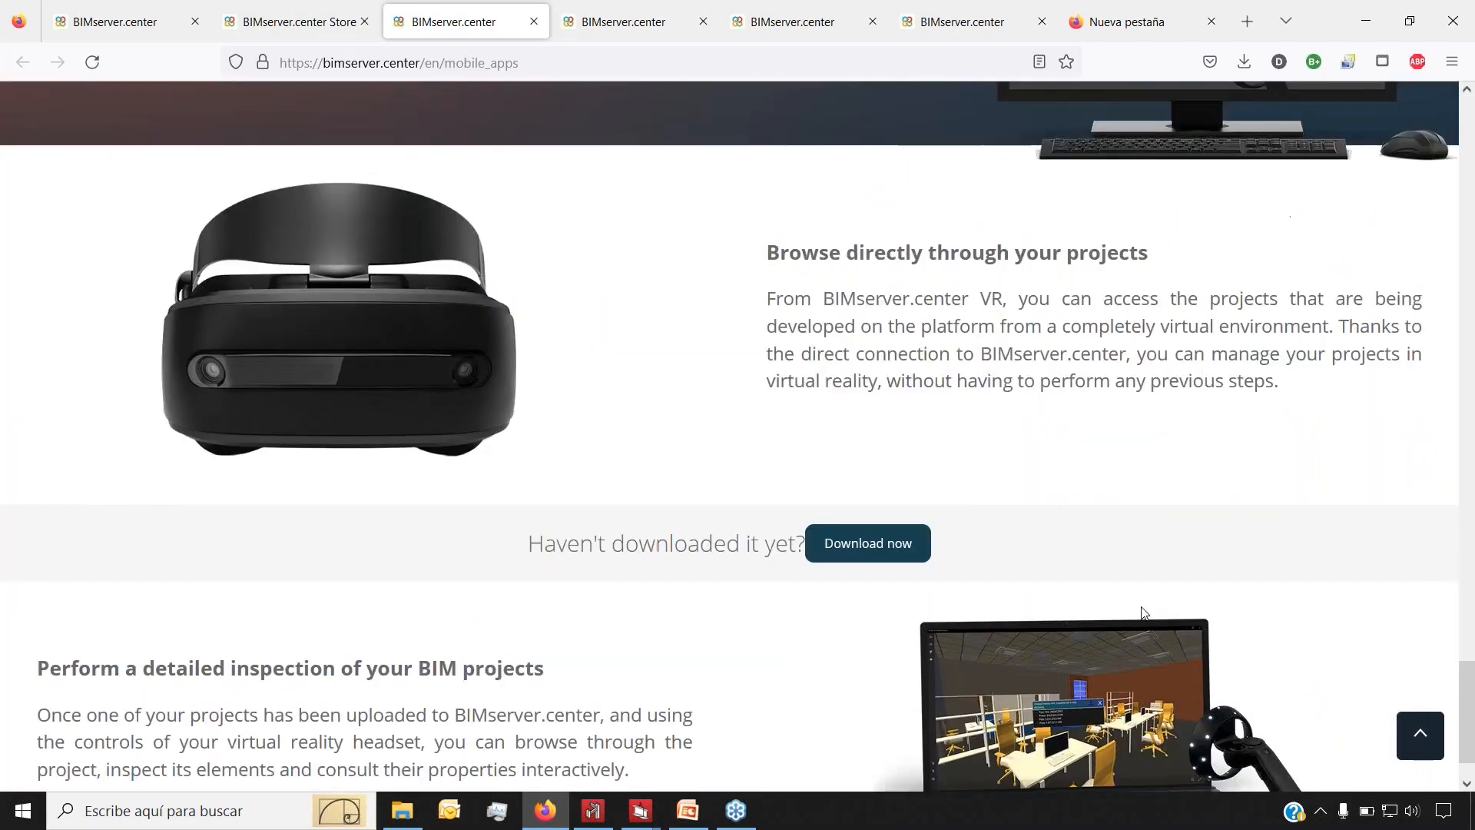
{"action": "scroll", "coordinate": [1143, 613], "scroll_direction": "up", "scroll_amount": 15}
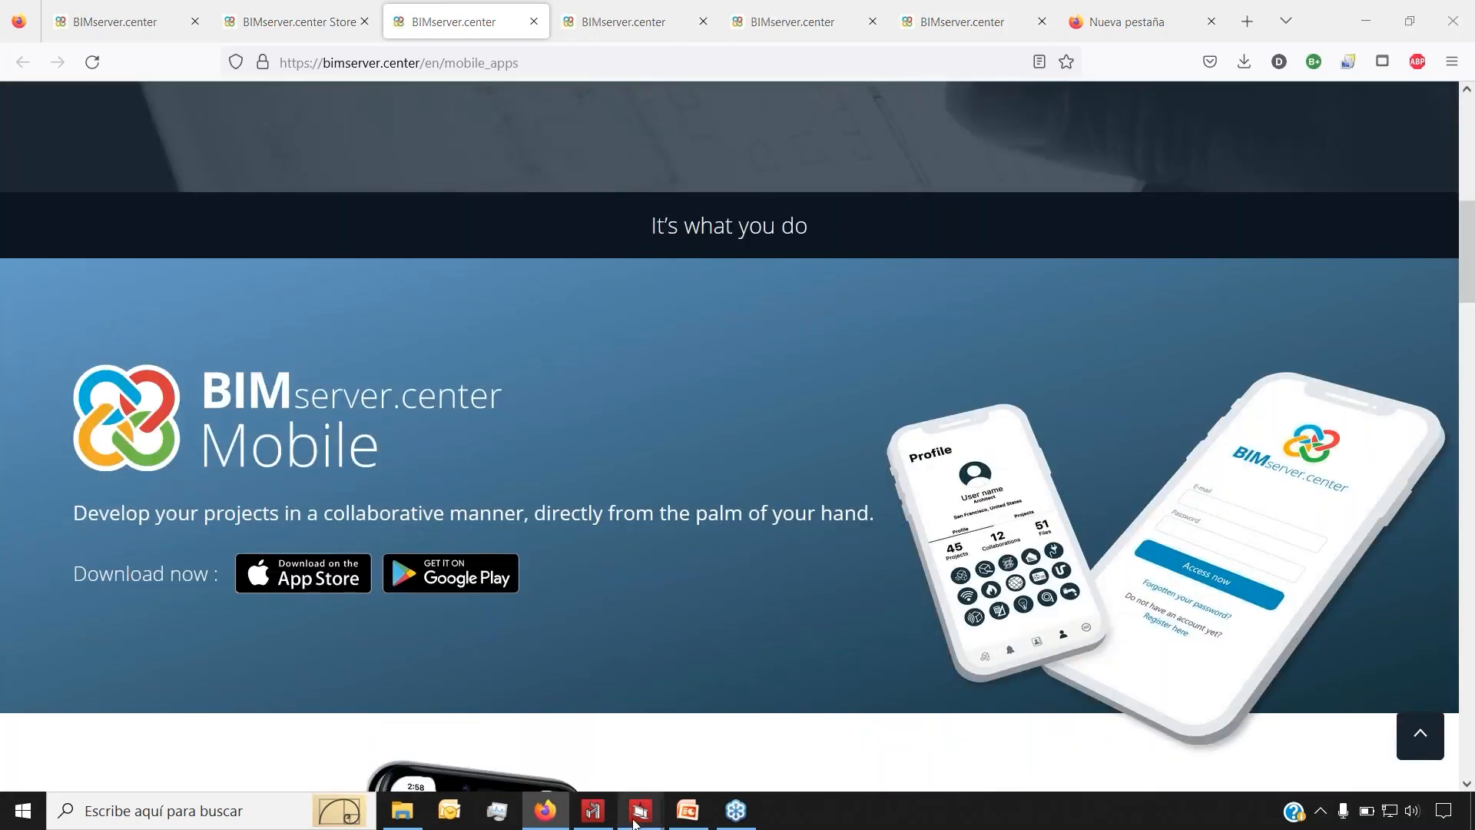
Switch back to the Webinar.mtl model in StruBIM Steel and look over its roof beams in 3D
{"action": "mouse_move", "coordinate": [640, 811]}
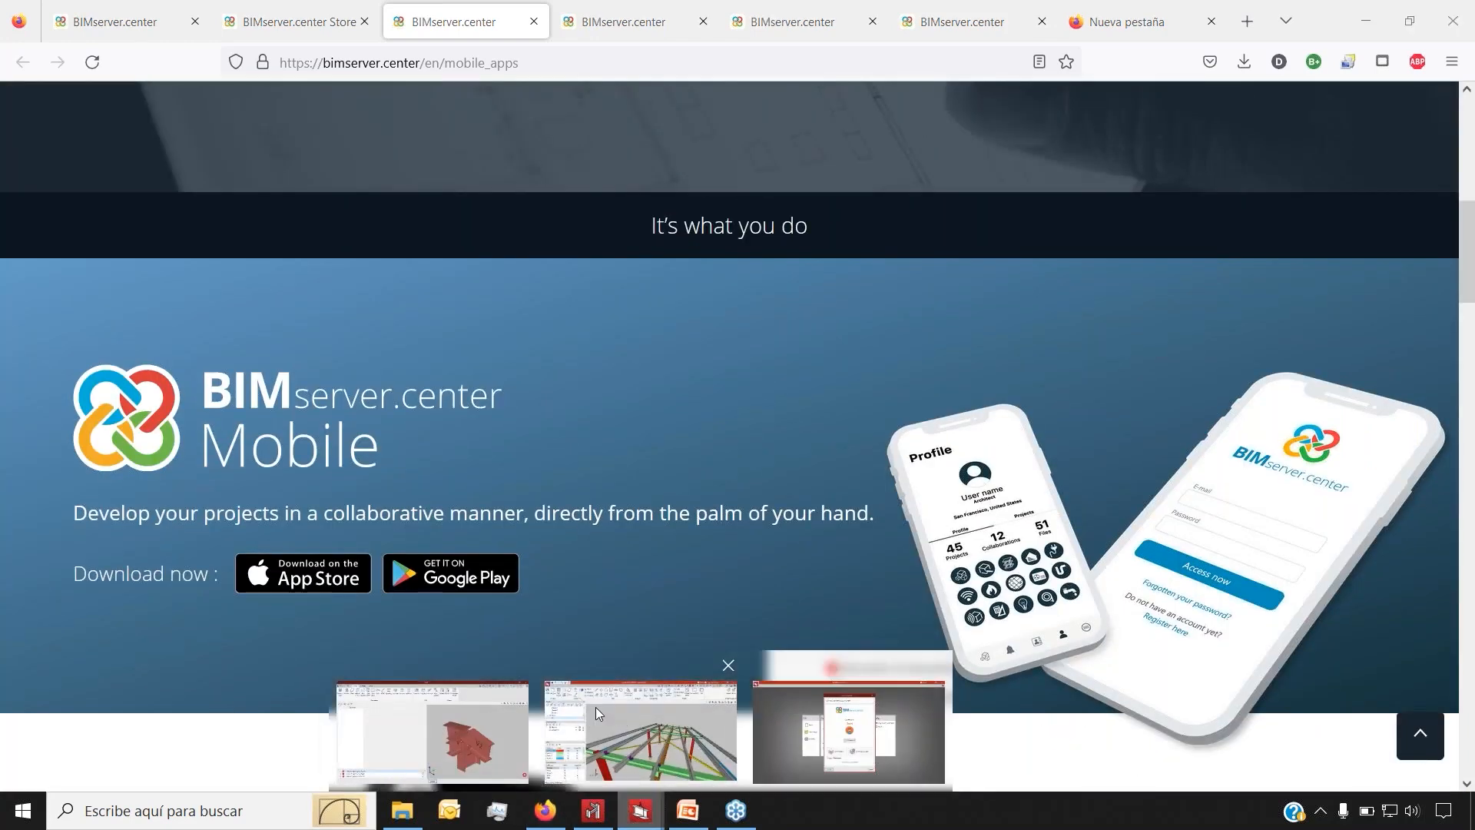
{"action": "left_click", "coordinate": [597, 707]}
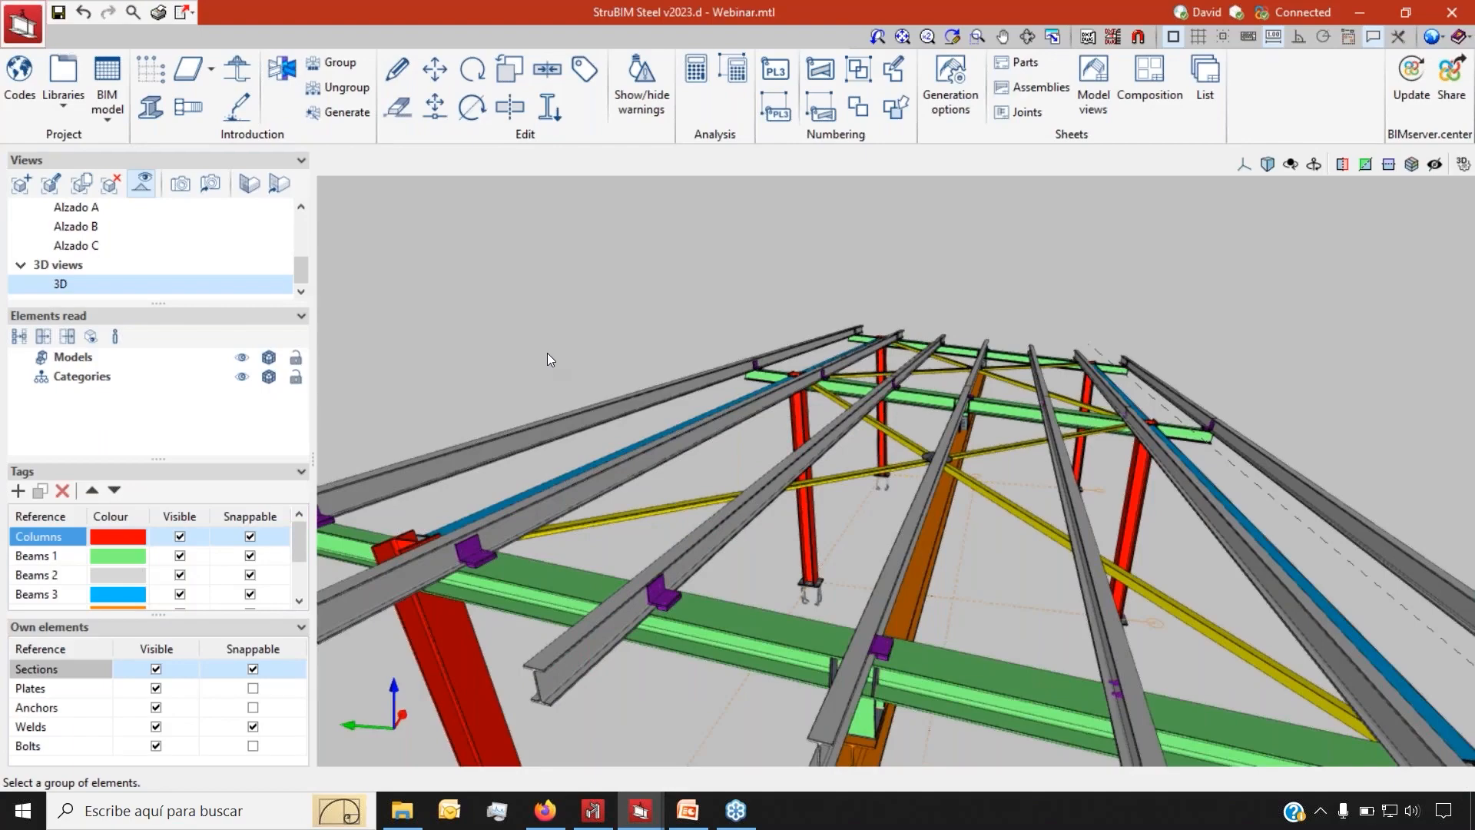
{"action": "scroll", "coordinate": [670, 517], "scroll_direction": "down", "scroll_amount": 3}
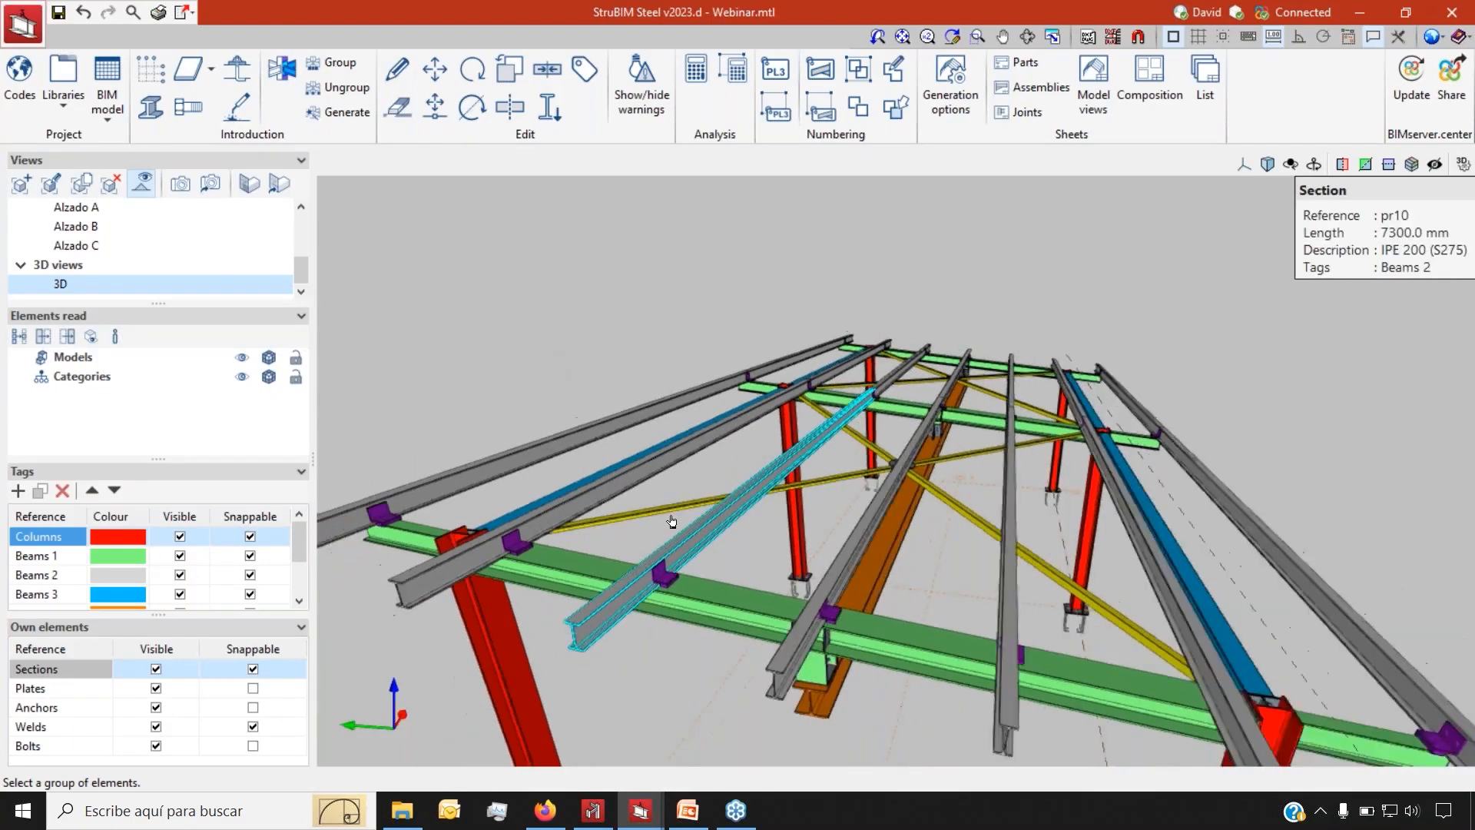
{"action": "scroll", "coordinate": [398, 470], "scroll_direction": "up", "scroll_amount": 2}
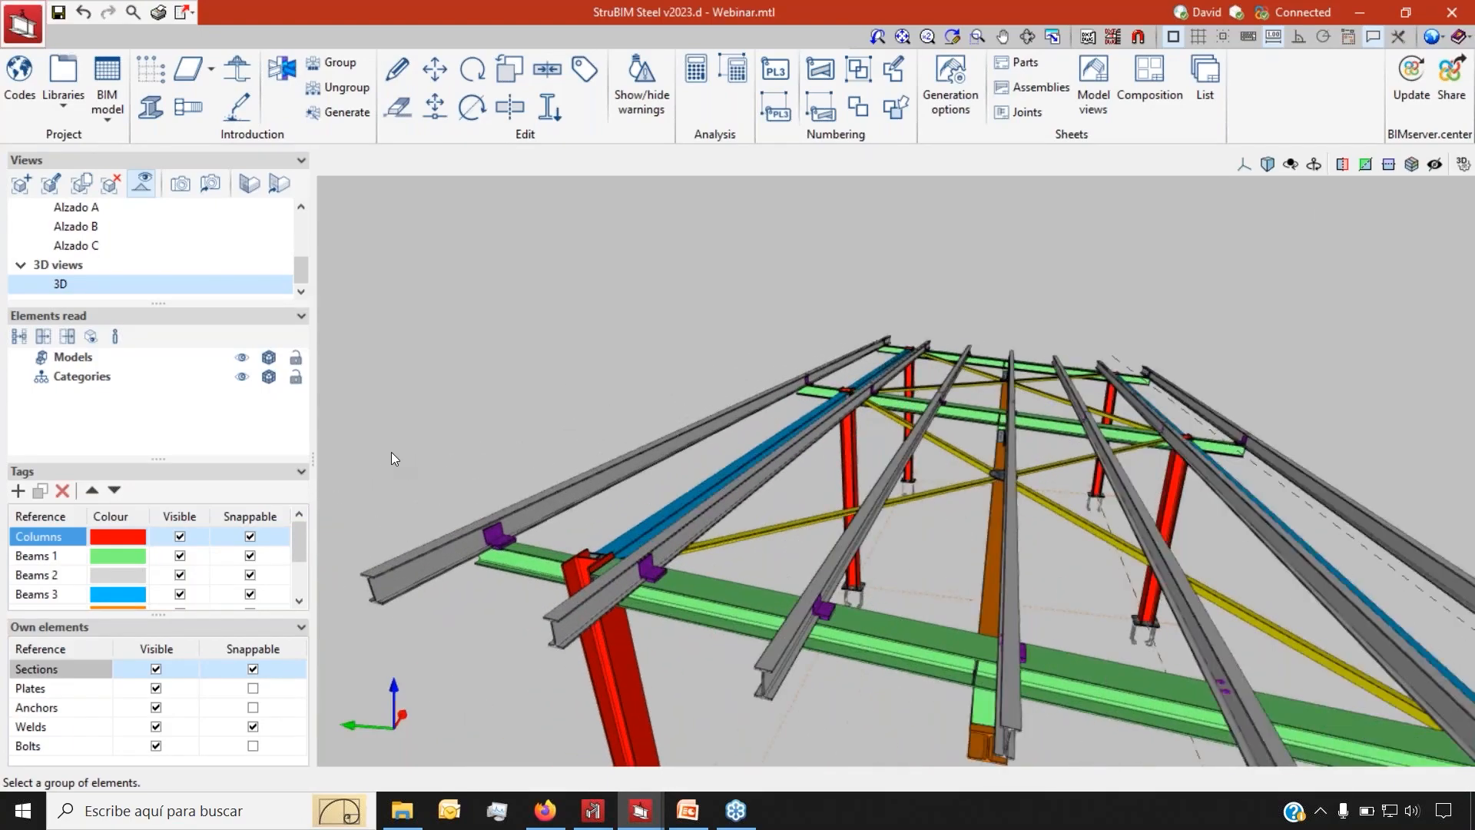
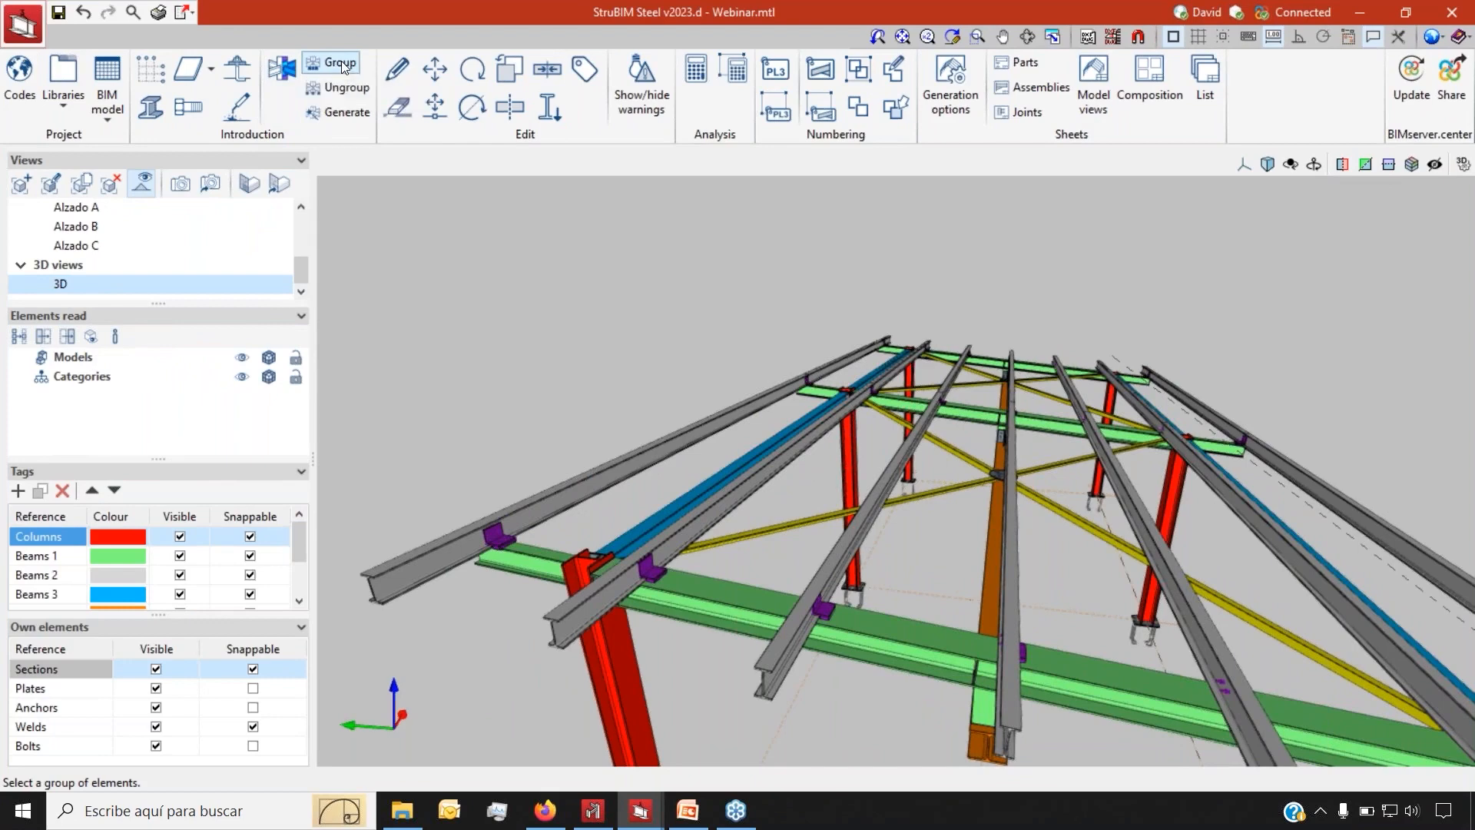
Start element editing and examine the grouped Tipo 14 connections between the outermost grey roof beam and the green beams
{"action": "left_click", "coordinate": [397, 69]}
{"action": "left_click", "coordinate": [509, 503]}
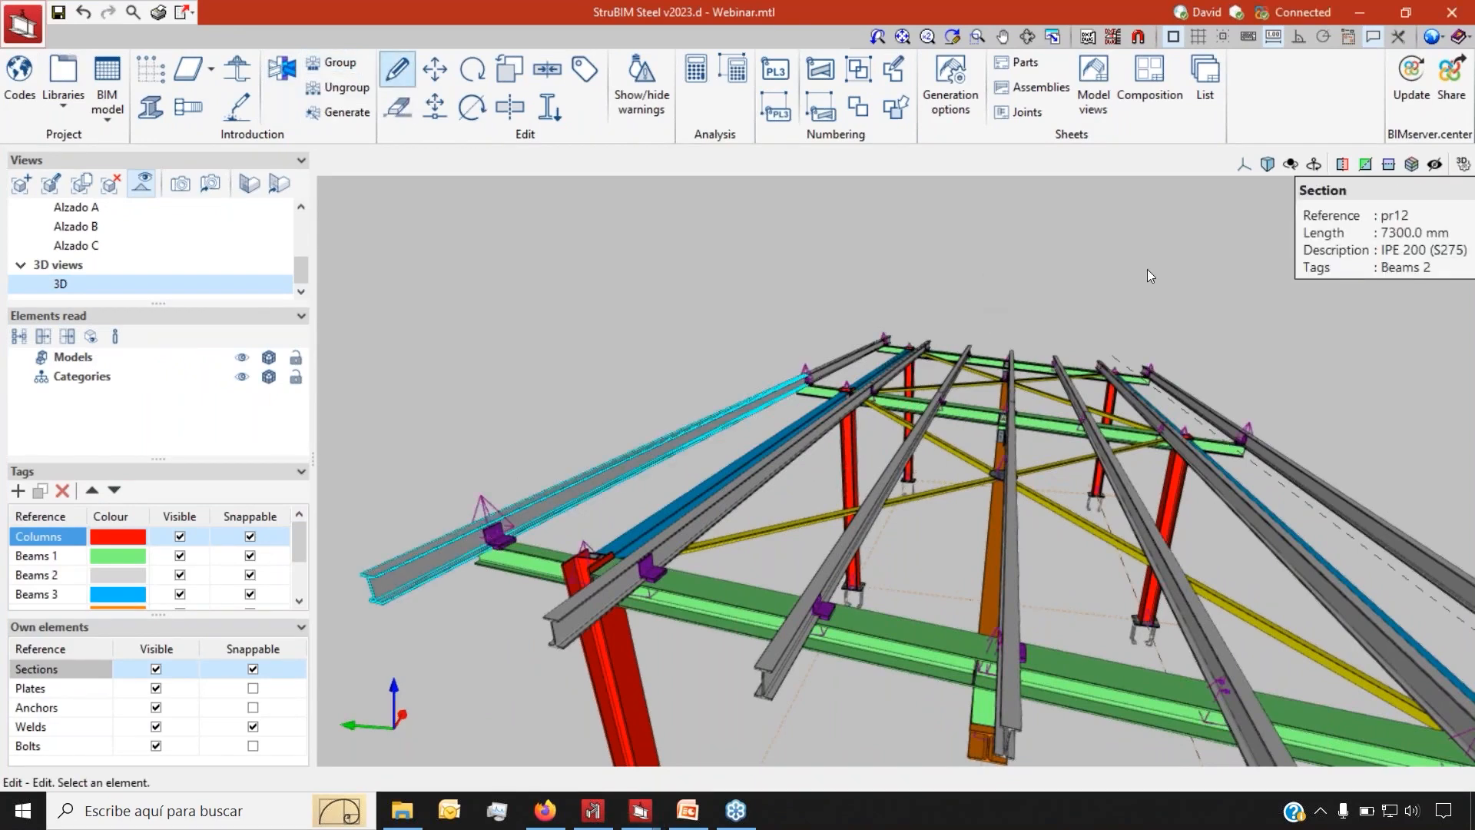
{"action": "left_click", "coordinate": [489, 511]}
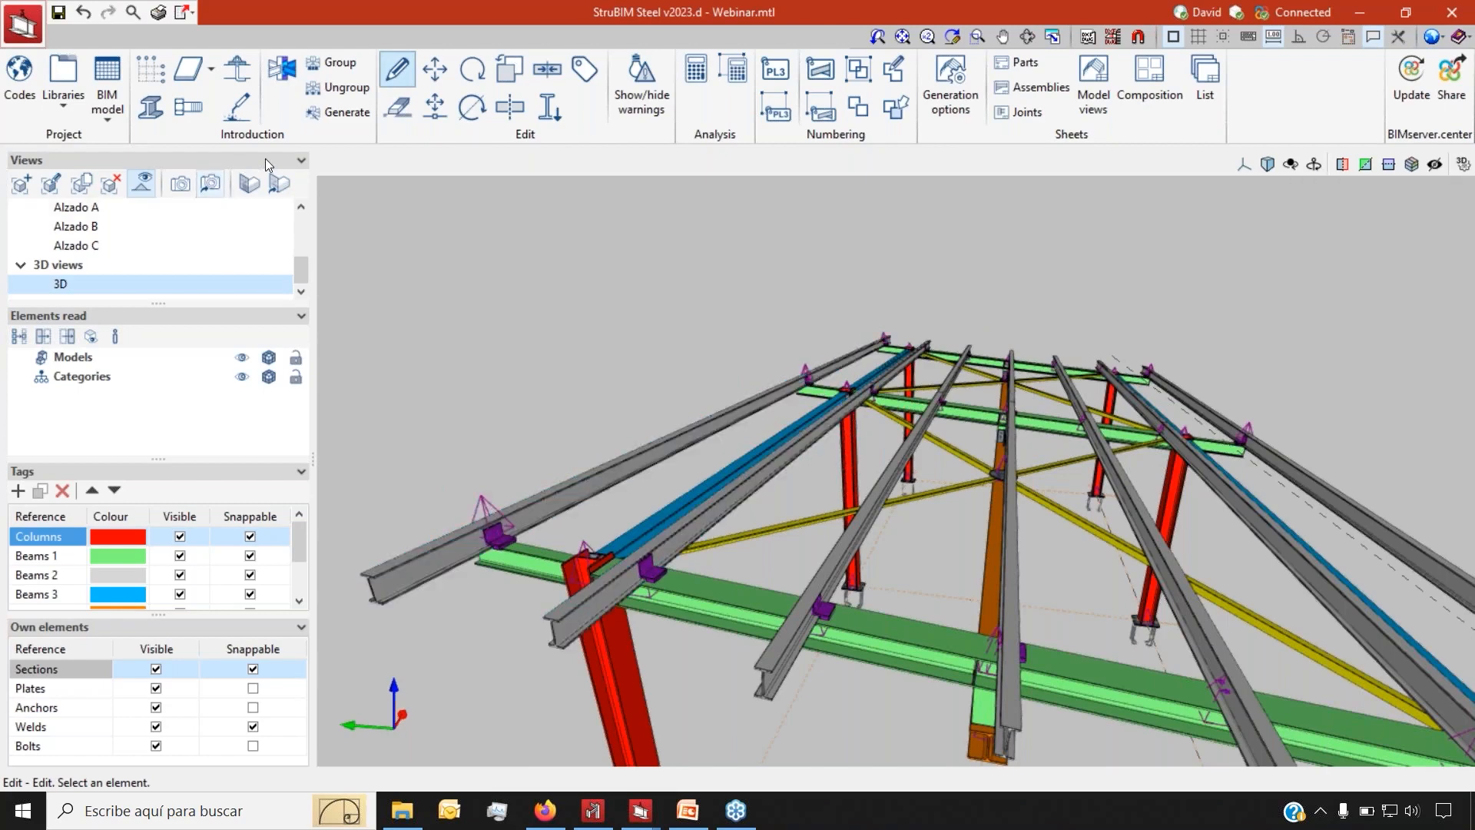
{"action": "left_click", "coordinate": [338, 117]}
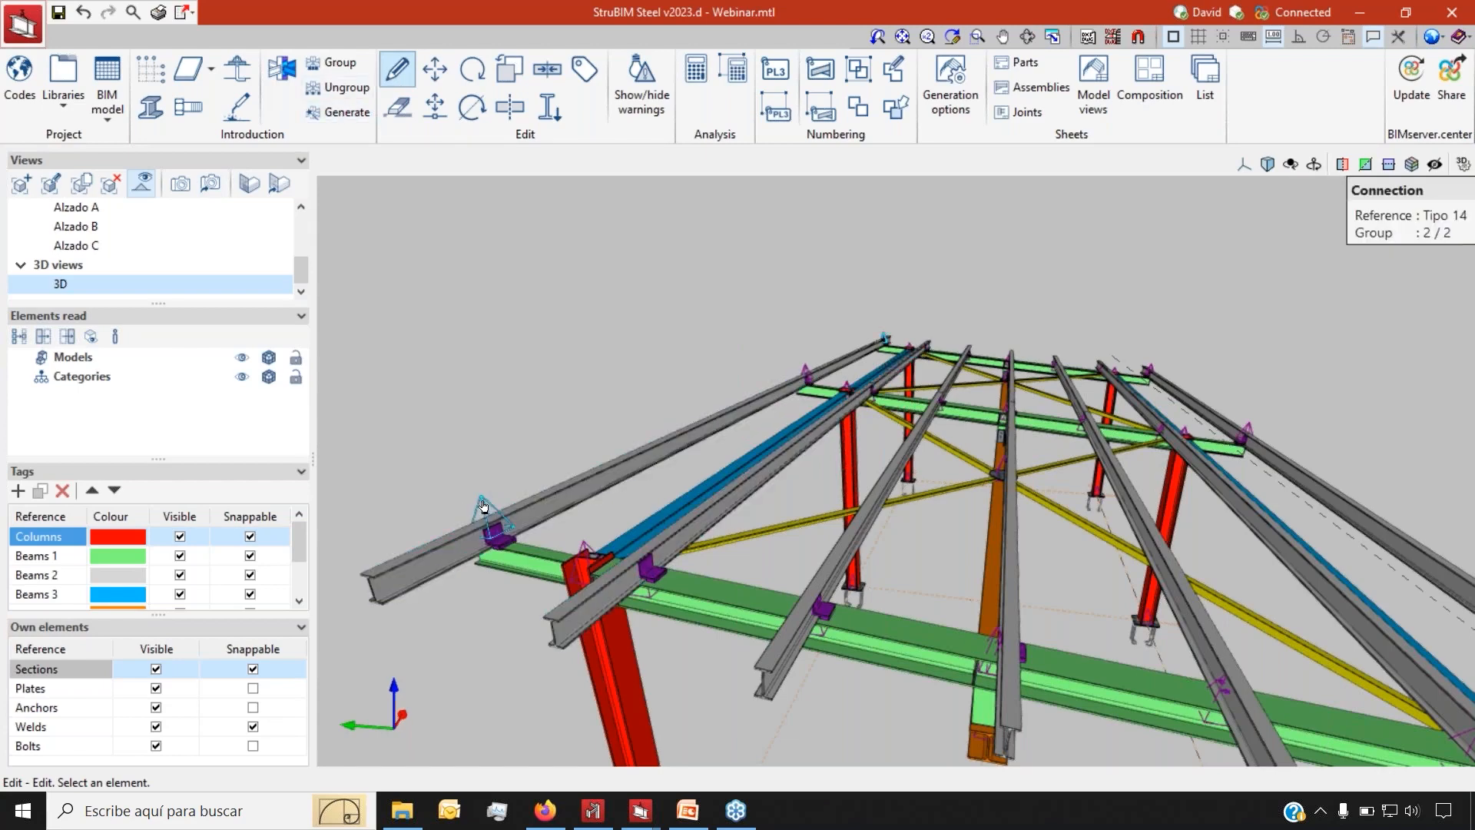
{"action": "scroll", "coordinate": [484, 503], "scroll_direction": "up", "scroll_amount": 5}
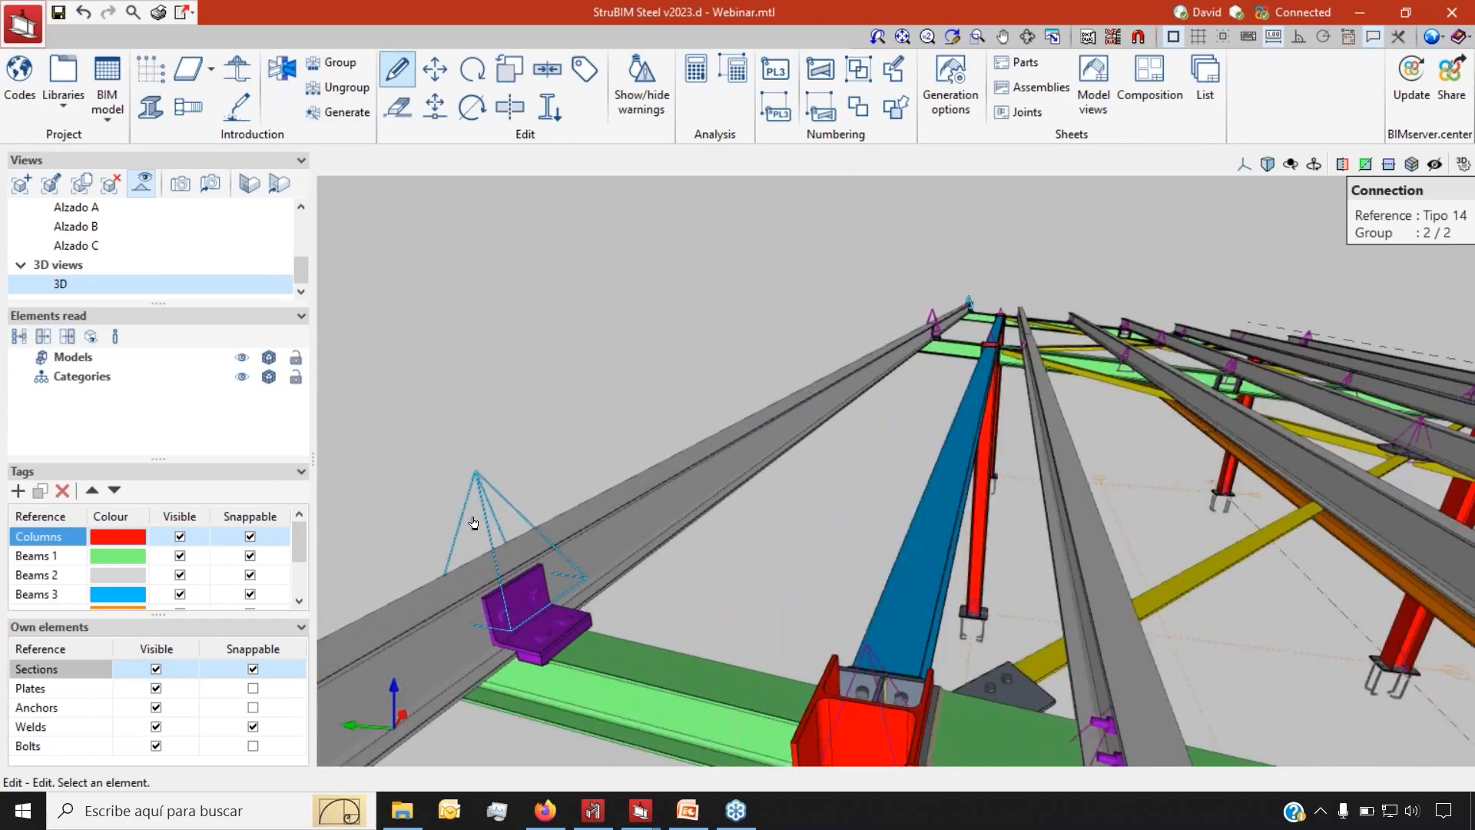
{"action": "scroll", "coordinate": [473, 523], "scroll_direction": "down", "scroll_amount": 3}
{"action": "scroll", "coordinate": [978, 303], "scroll_direction": "up", "scroll_amount": 3}
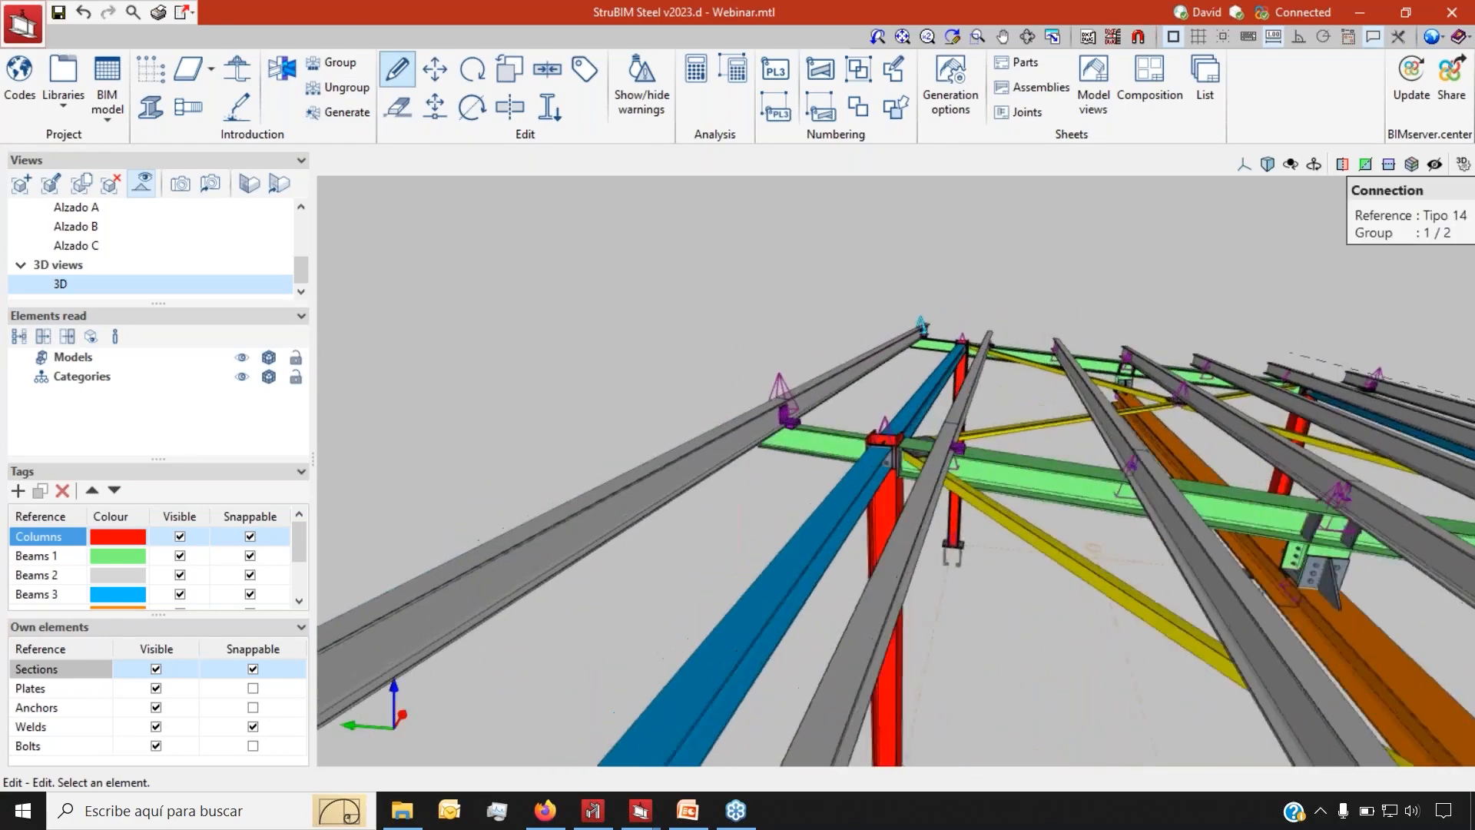
Inspect the Tipo 14 connection between the outermost grey roof beam and the green beam, opening it in the editor without changes
{"action": "scroll", "coordinate": [925, 326], "scroll_direction": "up", "scroll_amount": 6}
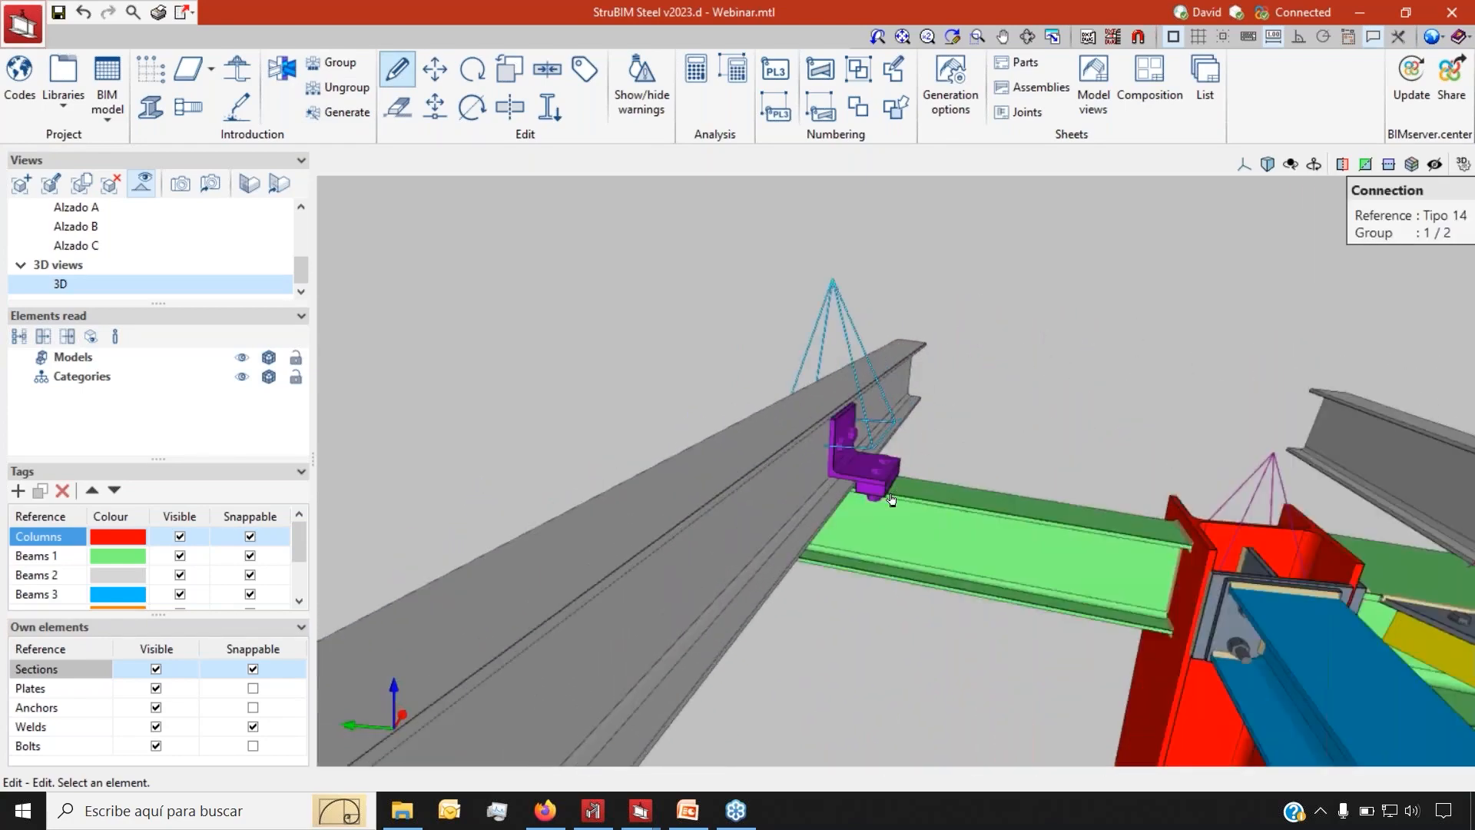
{"action": "scroll", "coordinate": [878, 436], "scroll_direction": "down", "scroll_amount": 6}
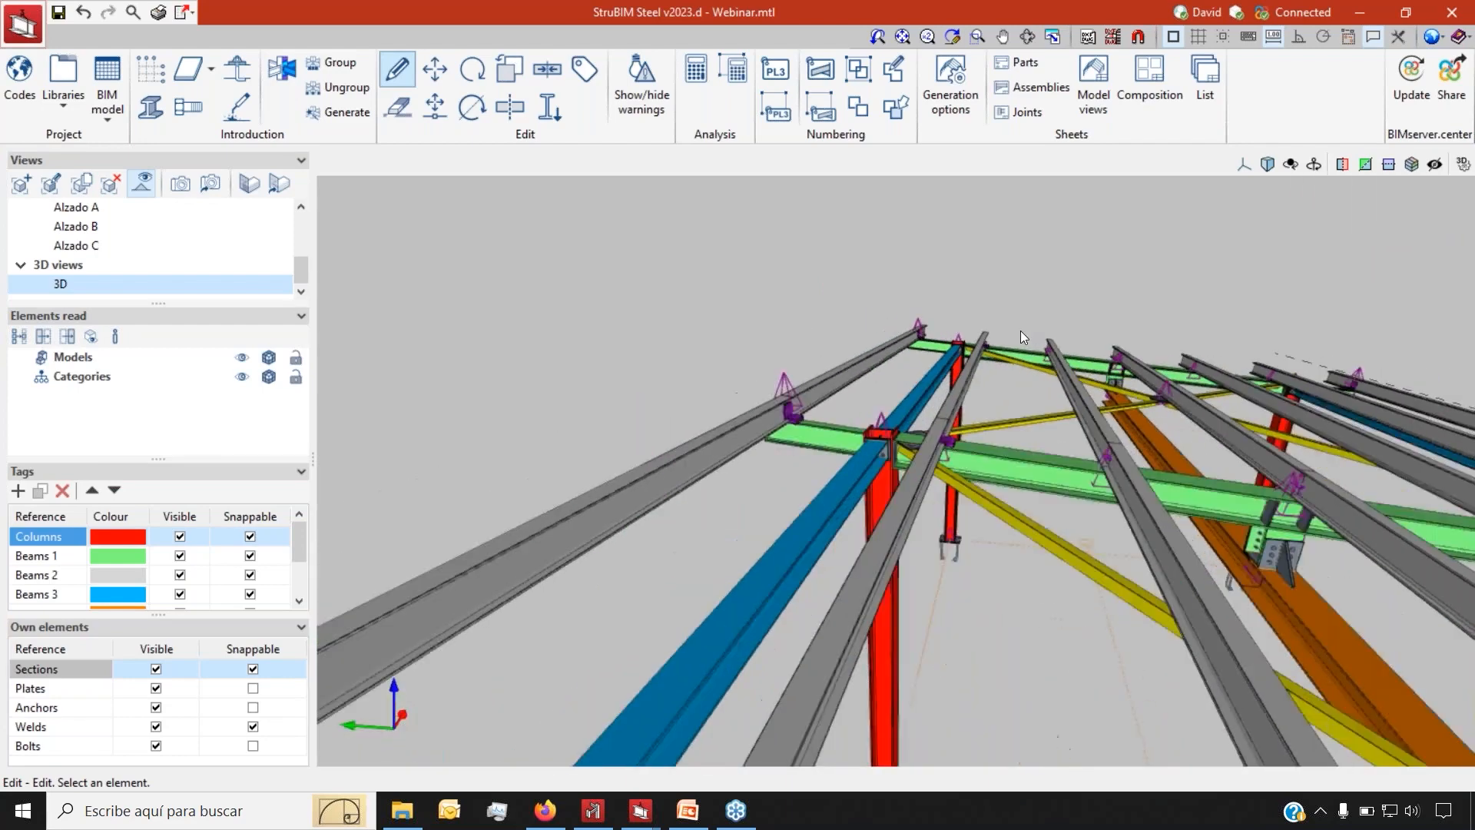
{"action": "scroll", "coordinate": [1024, 337], "scroll_direction": "down", "scroll_amount": 2}
{"action": "scroll", "coordinate": [914, 407], "scroll_direction": "up", "scroll_amount": 5}
{"action": "scroll", "coordinate": [881, 421], "scroll_direction": "up", "scroll_amount": 1}
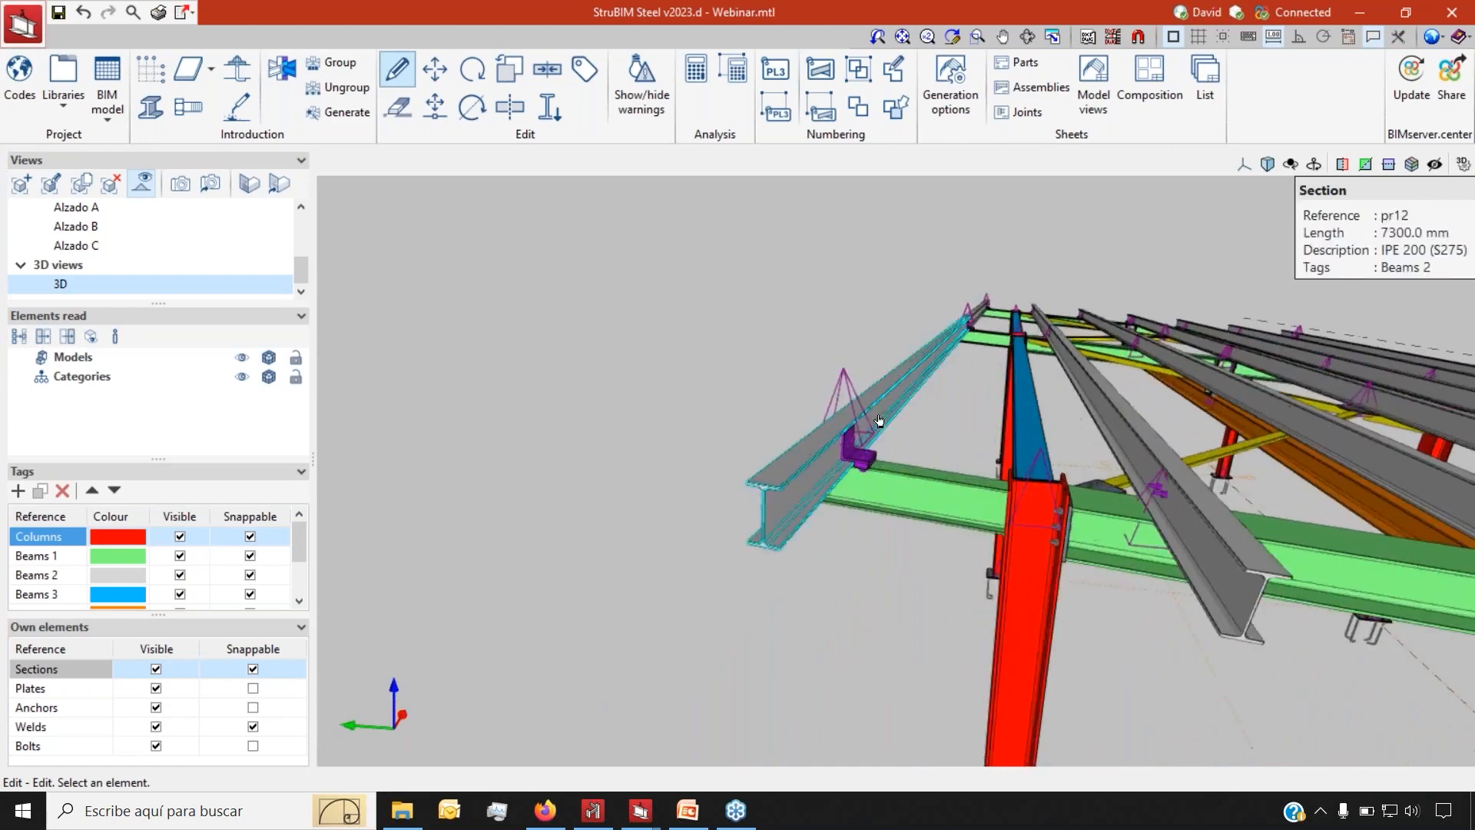
{"action": "left_click", "coordinate": [858, 430]}
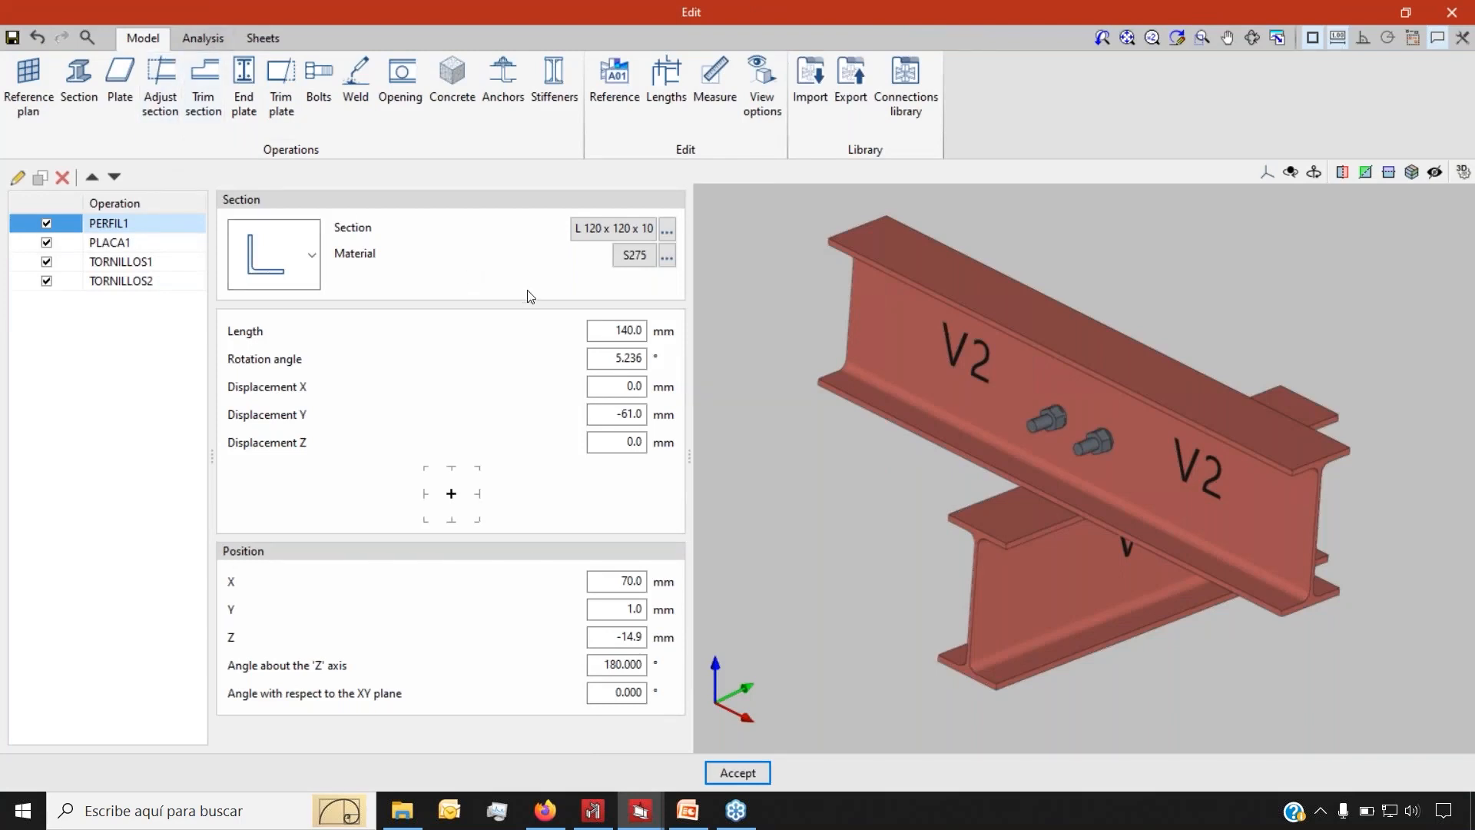
{"action": "left_click", "coordinate": [1451, 13]}
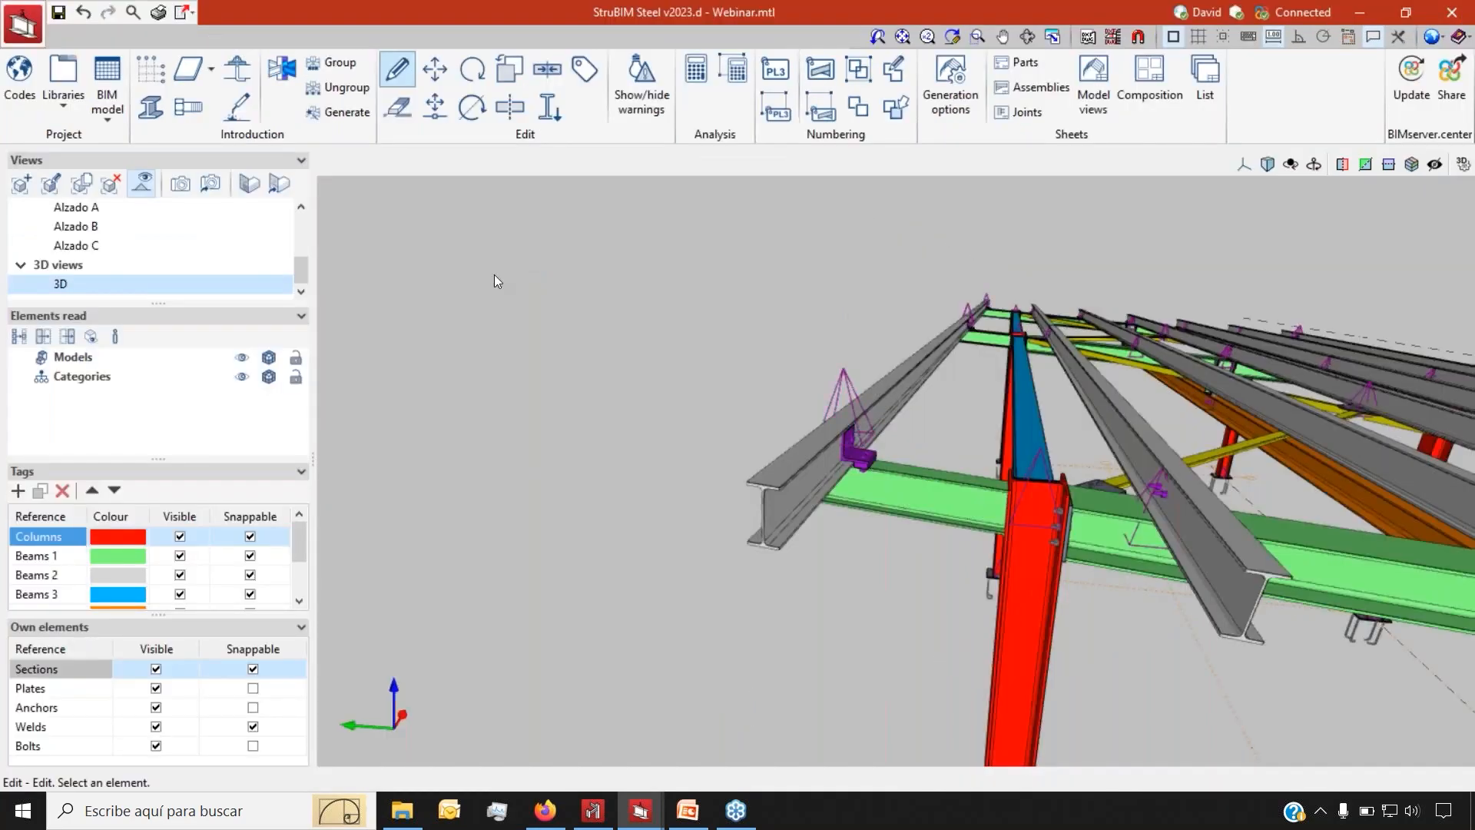
{"action": "scroll", "coordinate": [461, 295], "scroll_direction": "down", "scroll_amount": 3}
{"action": "scroll", "coordinate": [575, 293], "scroll_direction": "up", "scroll_amount": 2}
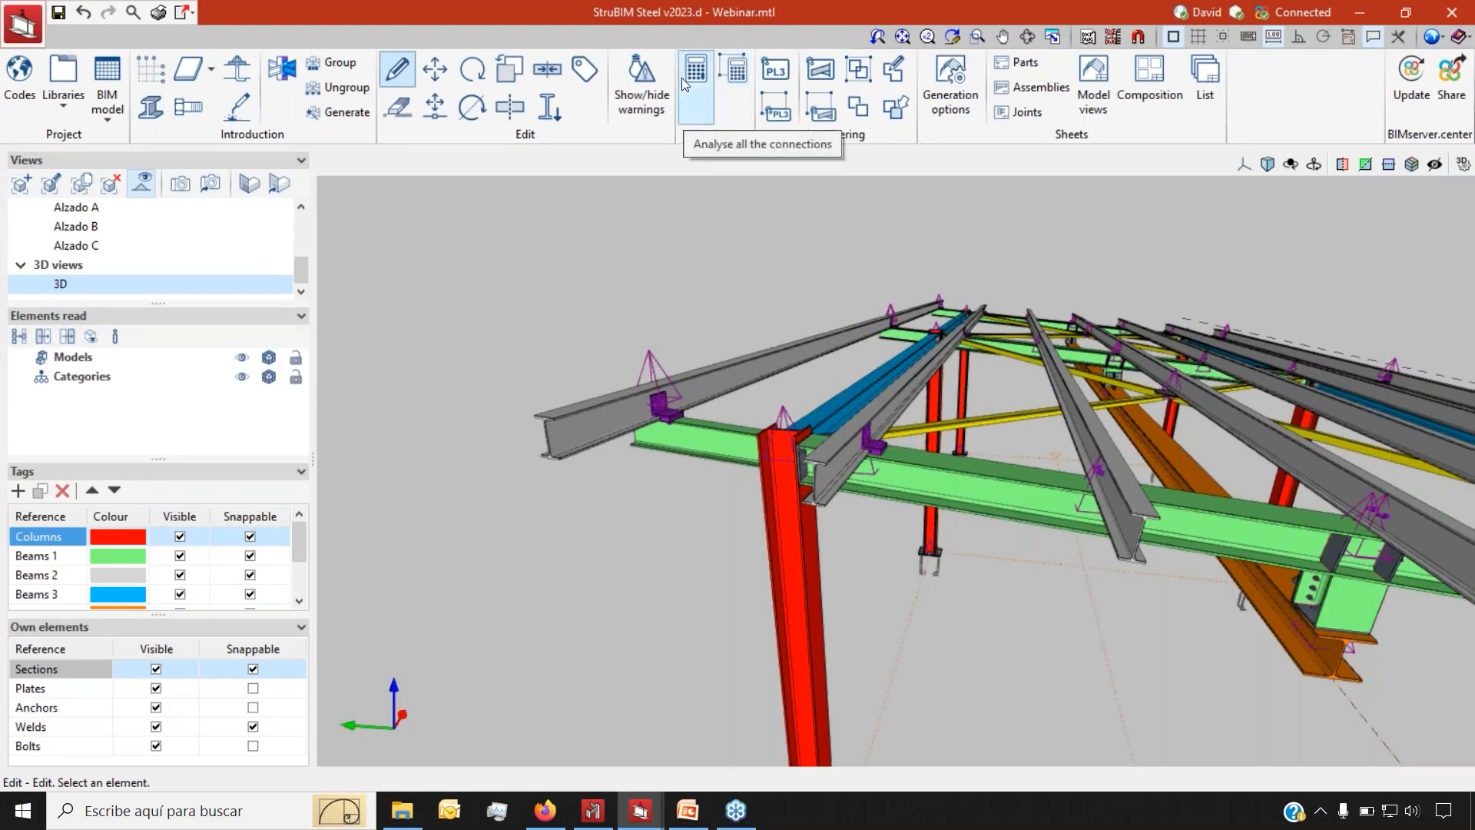
{"action": "left_click", "coordinate": [735, 77]}
{"action": "left_click_drag", "start_coordinate": [541, 237], "coordinate": [624, 314]}
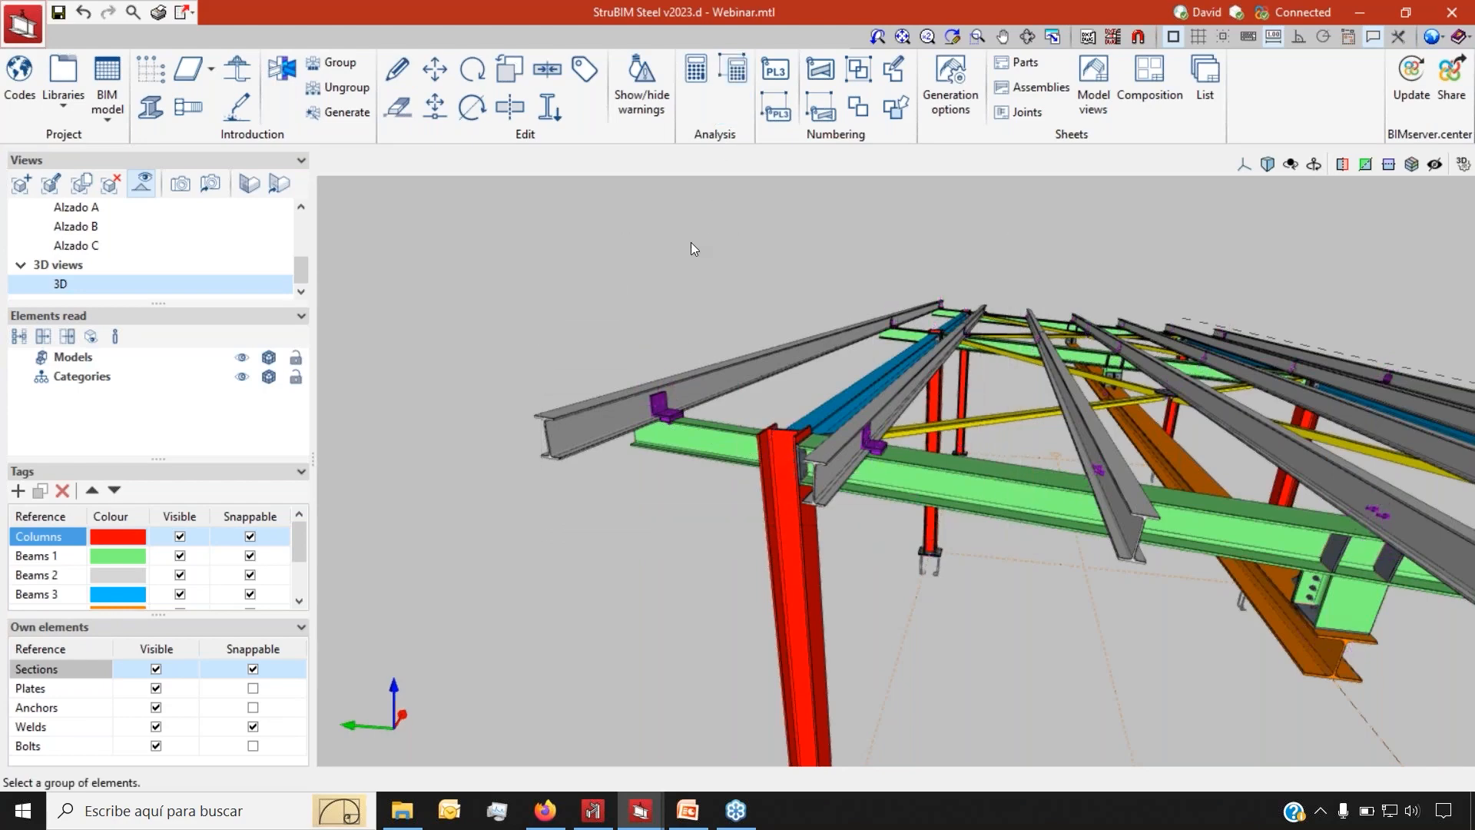
{"action": "mouse_move", "coordinate": [640, 811]}
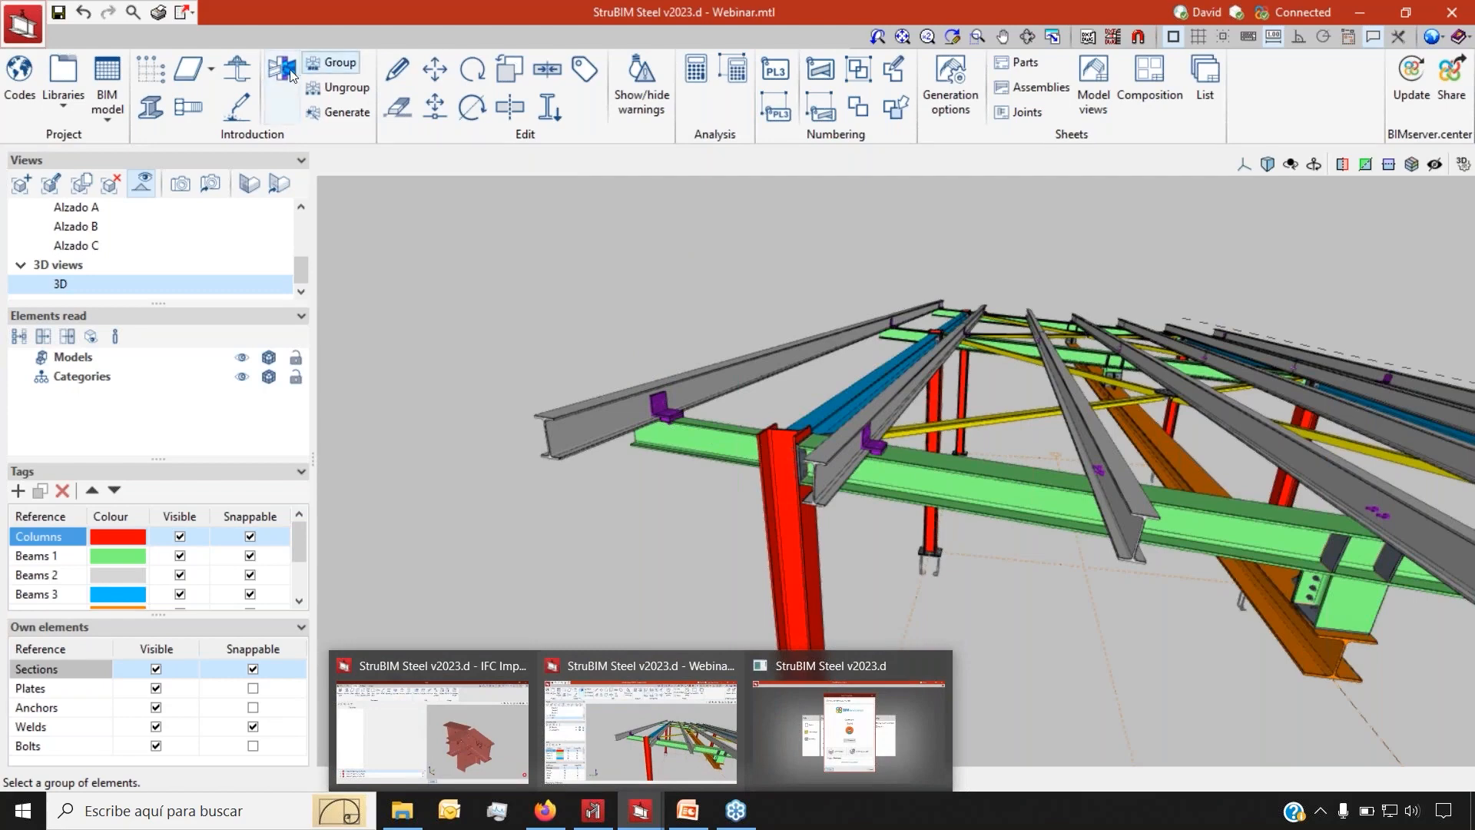
Start the joint introduction command and look over the connections between the grey roof beams and green beams
{"action": "left_click", "coordinate": [284, 77]}
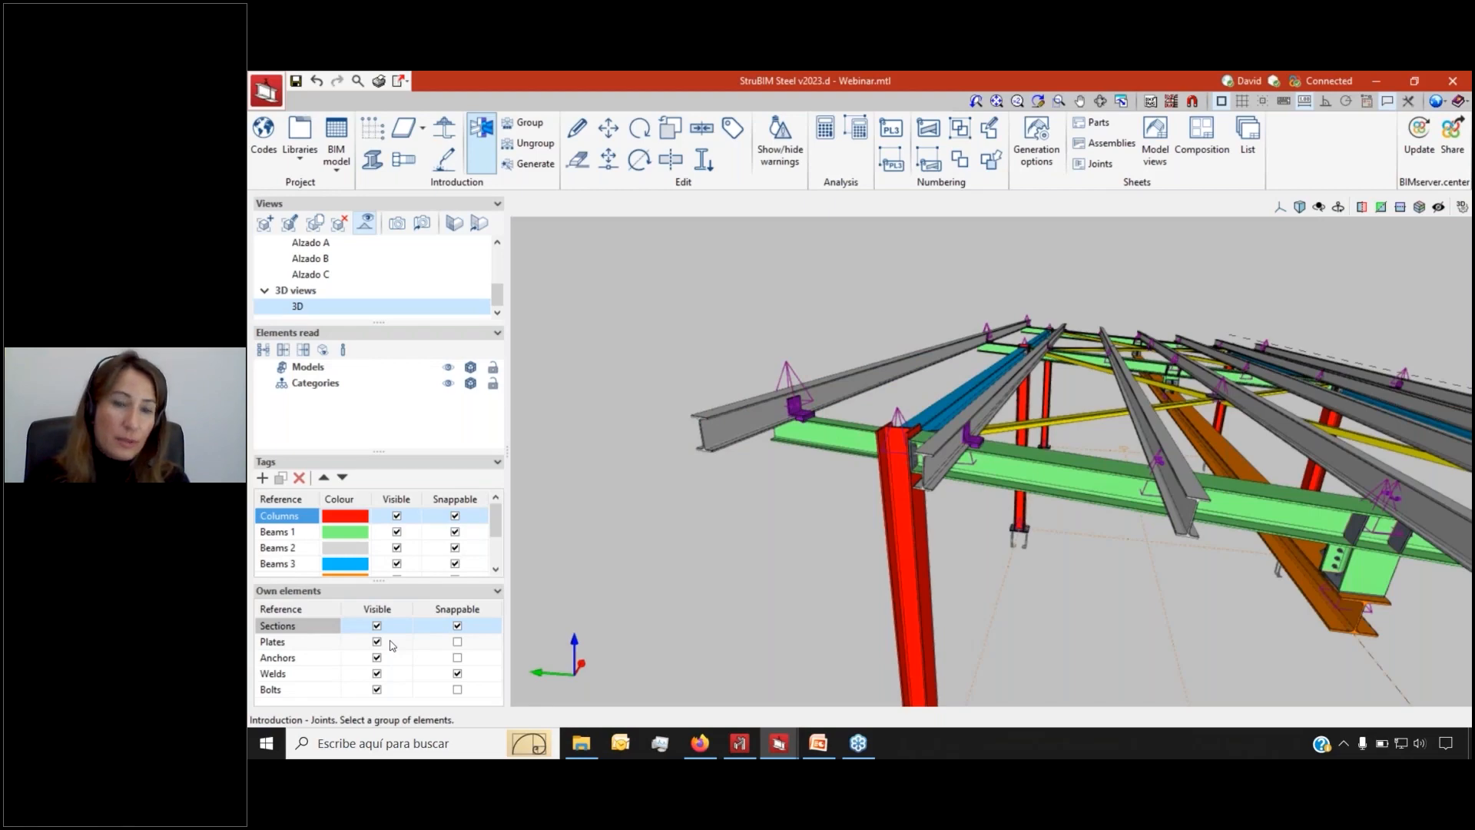
{"action": "scroll", "coordinate": [410, 546], "scroll_direction": "down", "scroll_amount": 1}
{"action": "scroll", "coordinate": [411, 548], "scroll_direction": "up", "scroll_amount": 2}
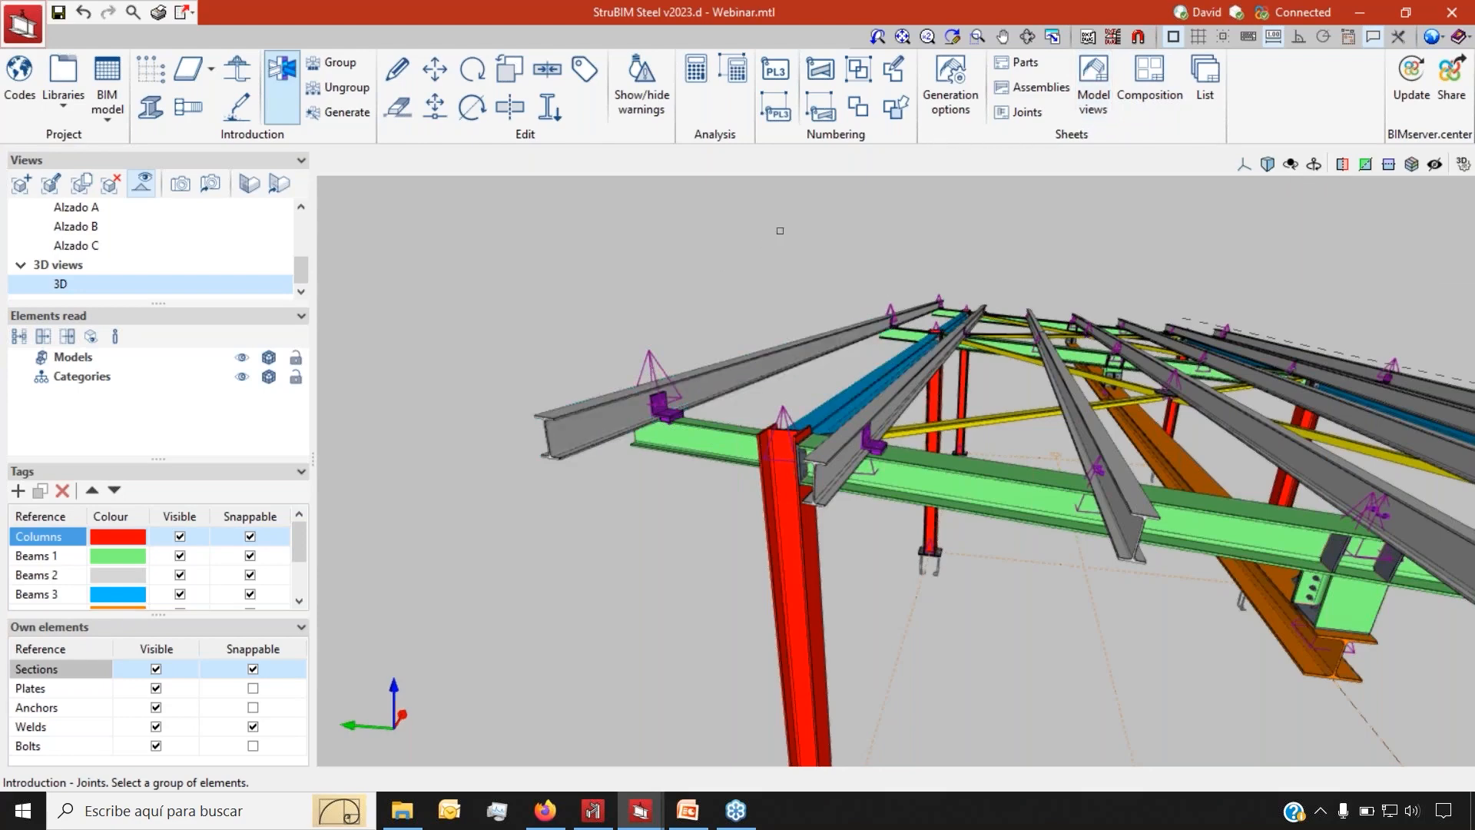
{"action": "scroll", "coordinate": [780, 230], "scroll_direction": "up", "scroll_amount": 3}
{"action": "scroll", "coordinate": [780, 230], "scroll_direction": "down", "scroll_amount": 3}
{"action": "scroll", "coordinate": [811, 217], "scroll_direction": "up", "scroll_amount": 4}
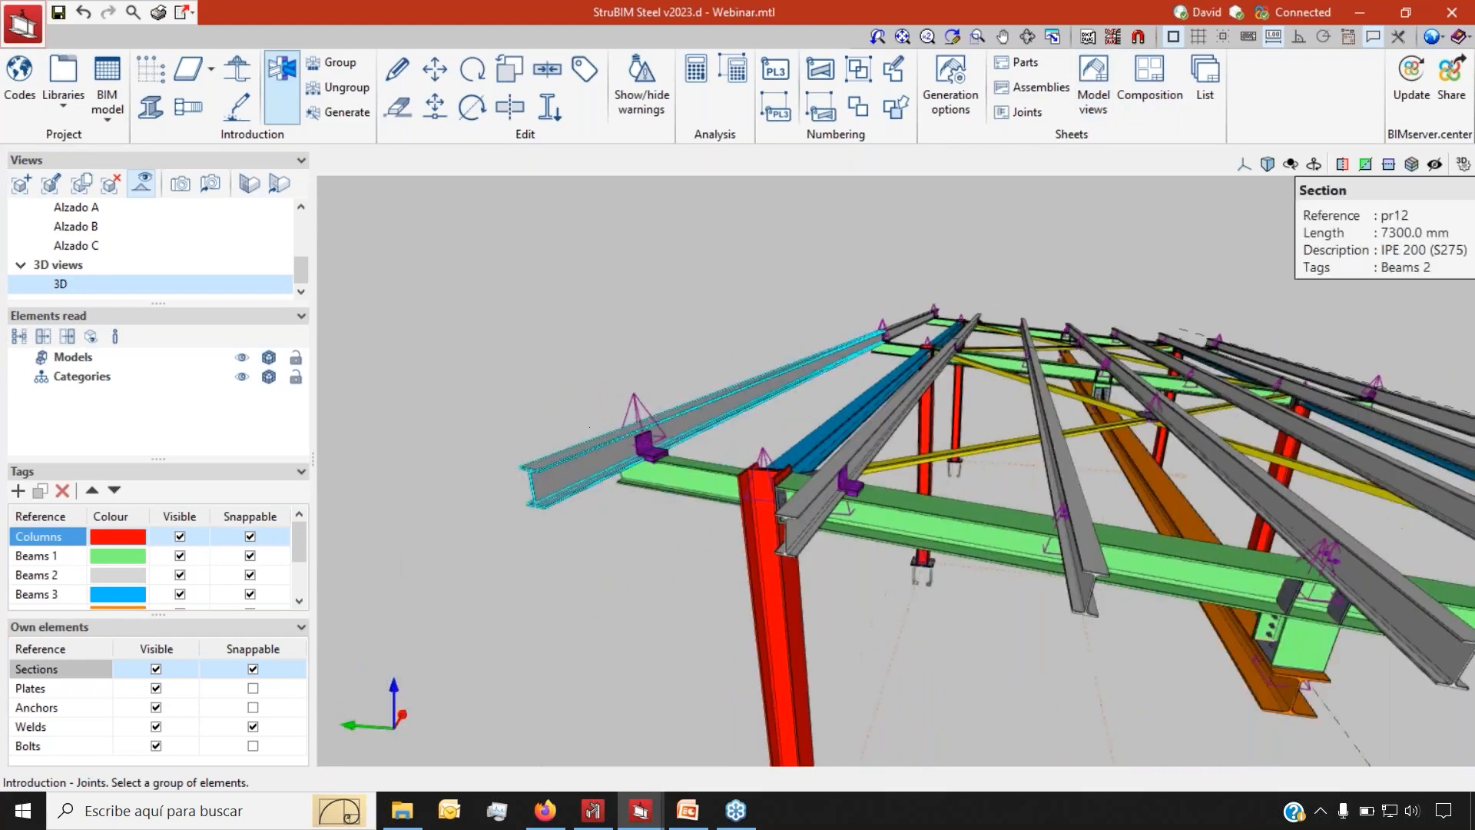
{"action": "left_click", "coordinate": [813, 78]}
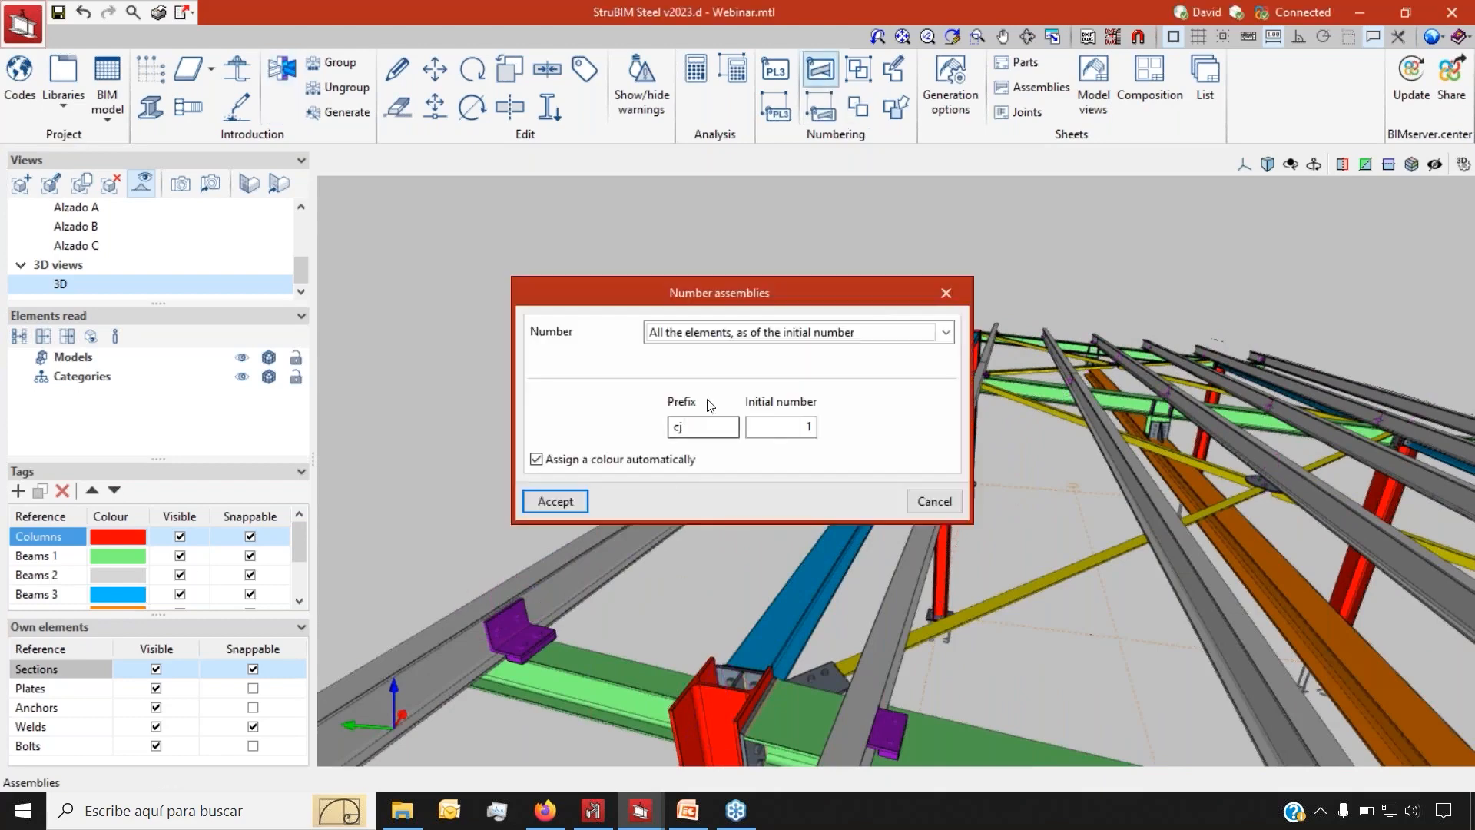
{"action": "left_click", "coordinate": [932, 498]}
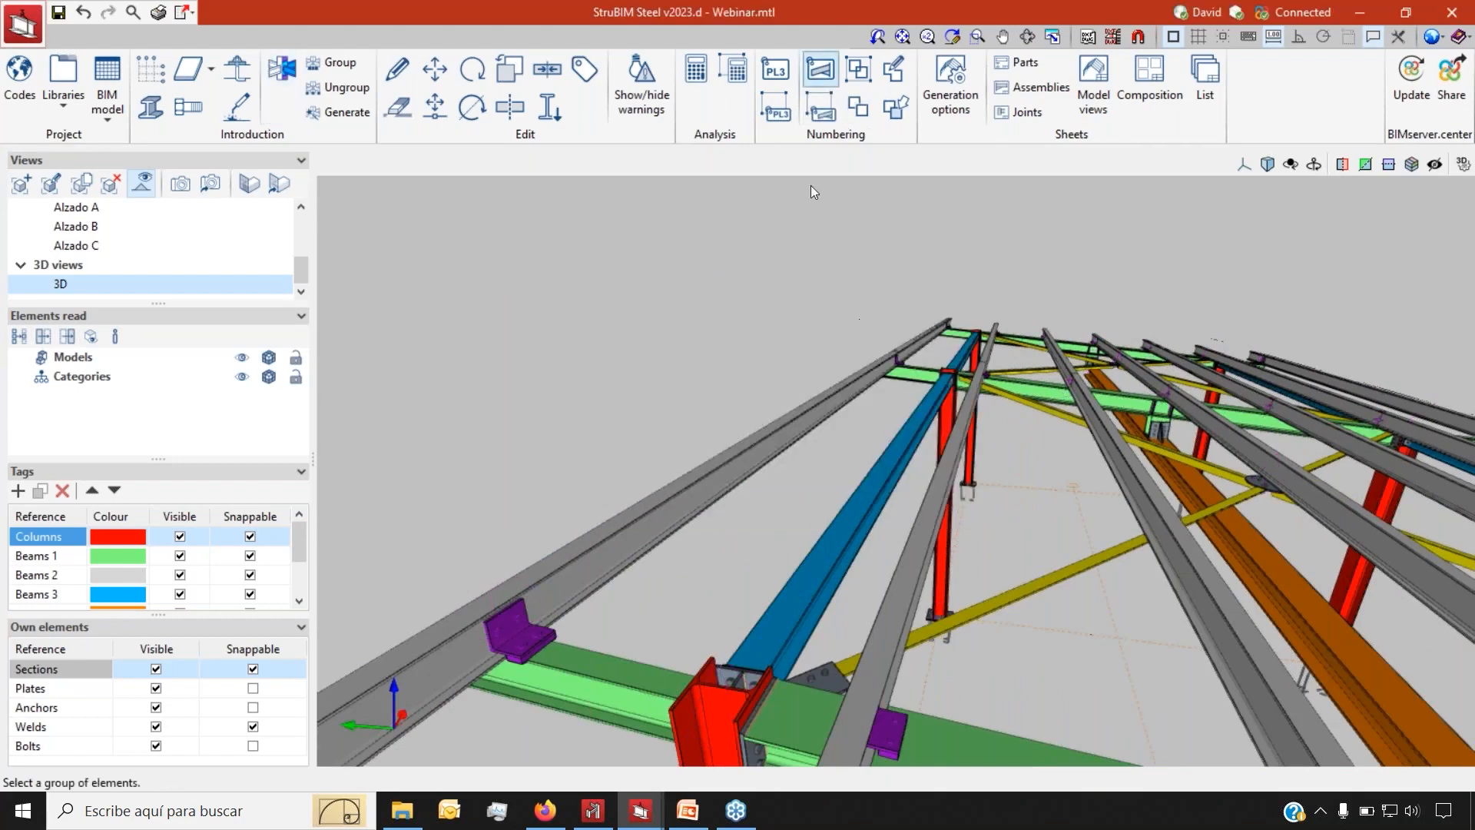
{"action": "left_click", "coordinate": [820, 108]}
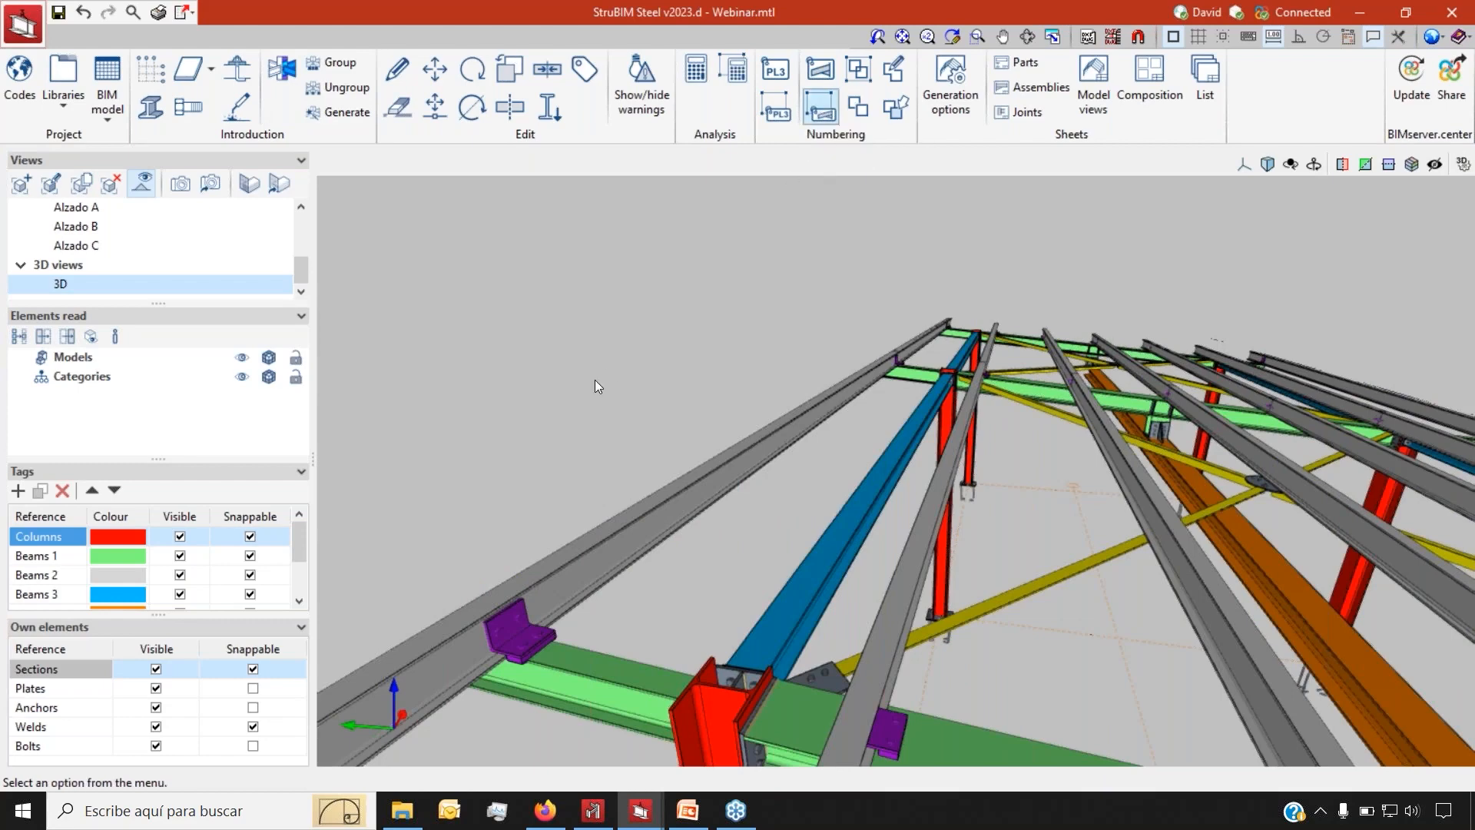
{"action": "scroll", "coordinate": [596, 385], "scroll_direction": "down", "scroll_amount": 3}
{"action": "left_click_drag", "start_coordinate": [808, 700], "coordinate": [585, 355]}
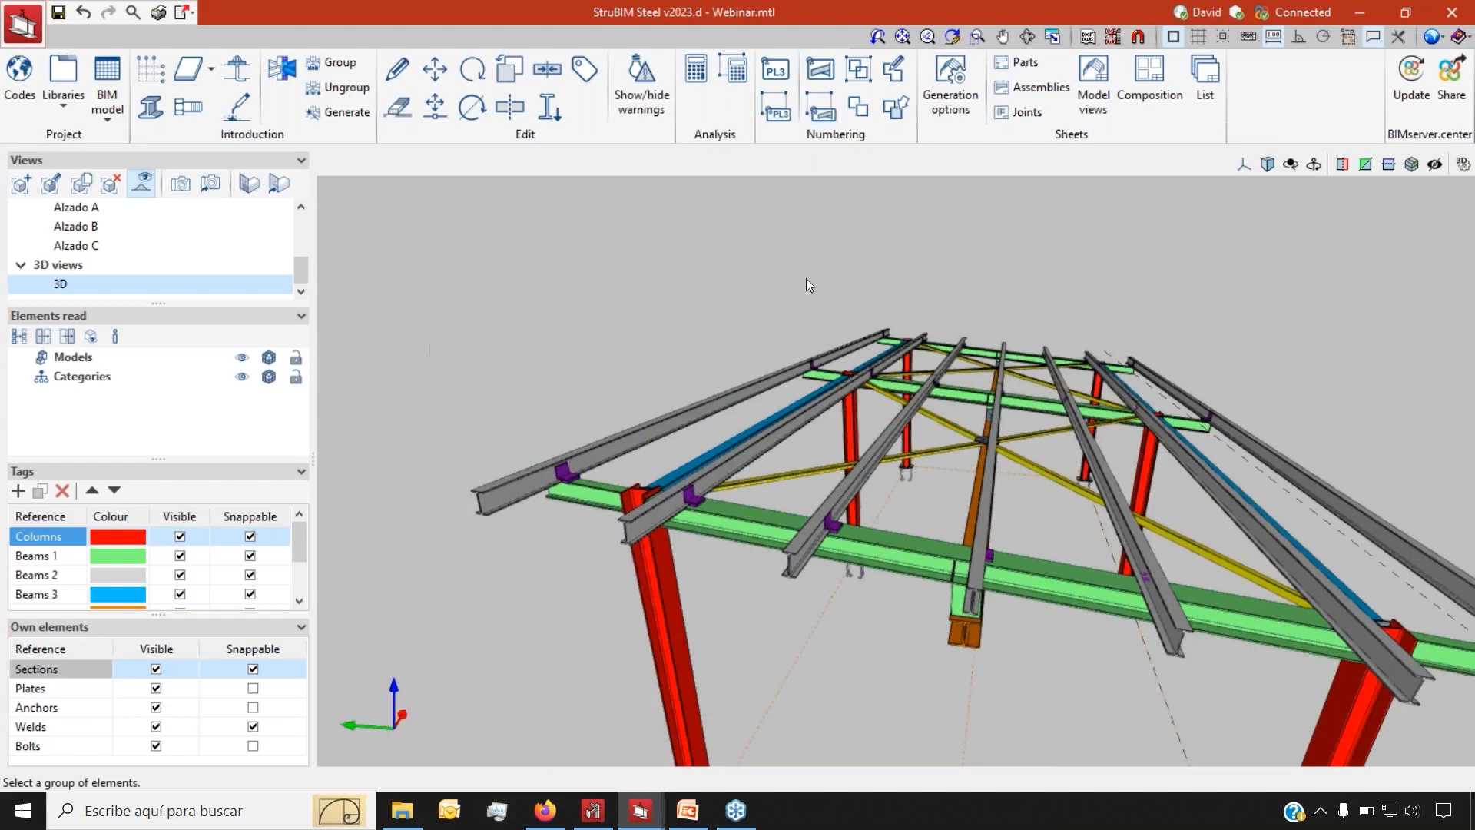
{"action": "left_click", "coordinate": [1140, 108]}
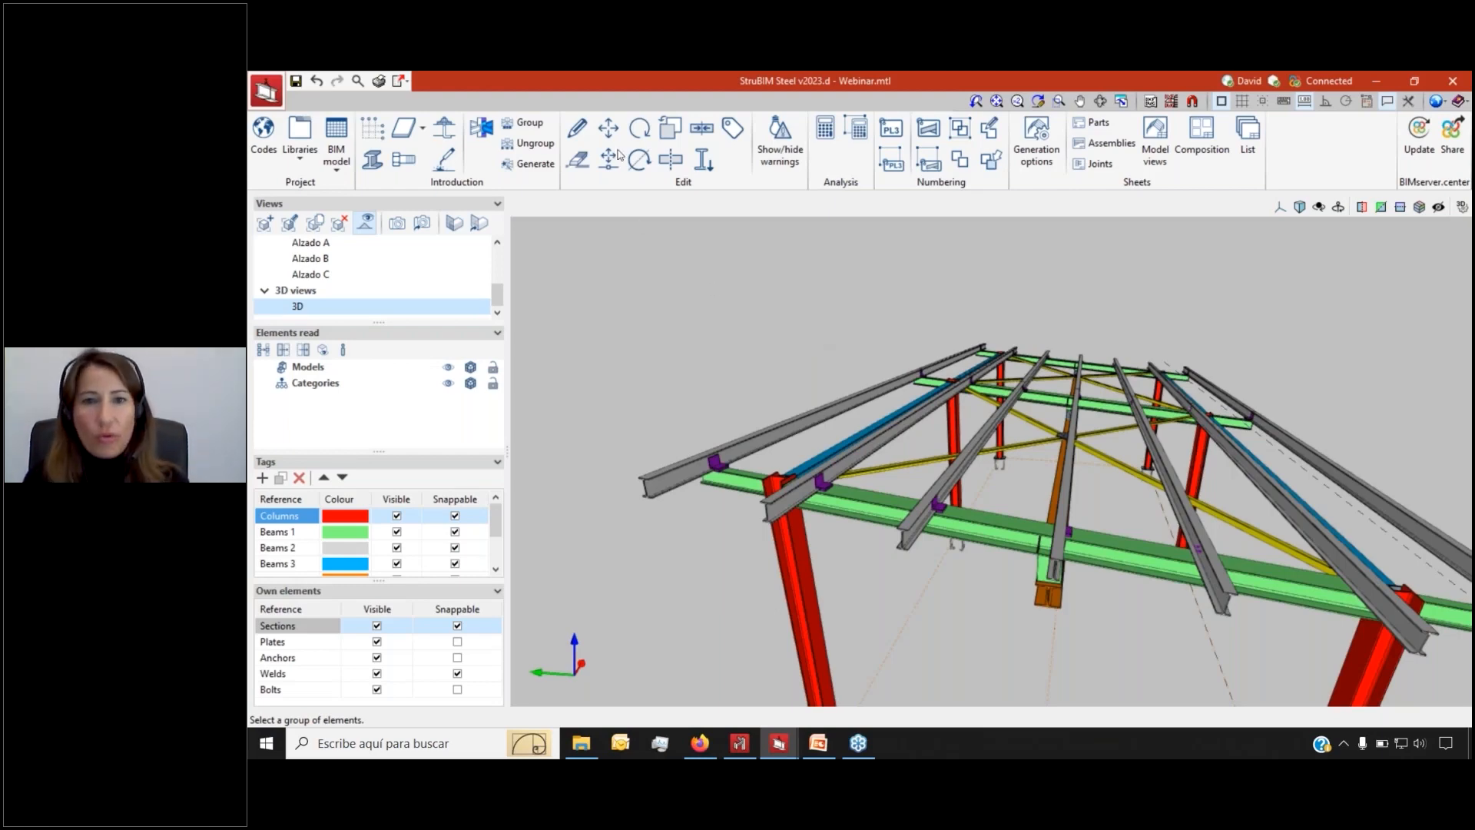
Open the Tipo 14 connection for editing and examine its L 120 x 120 x 10 angle bracket and bolts in 3D
{"action": "left_click", "coordinate": [577, 127]}
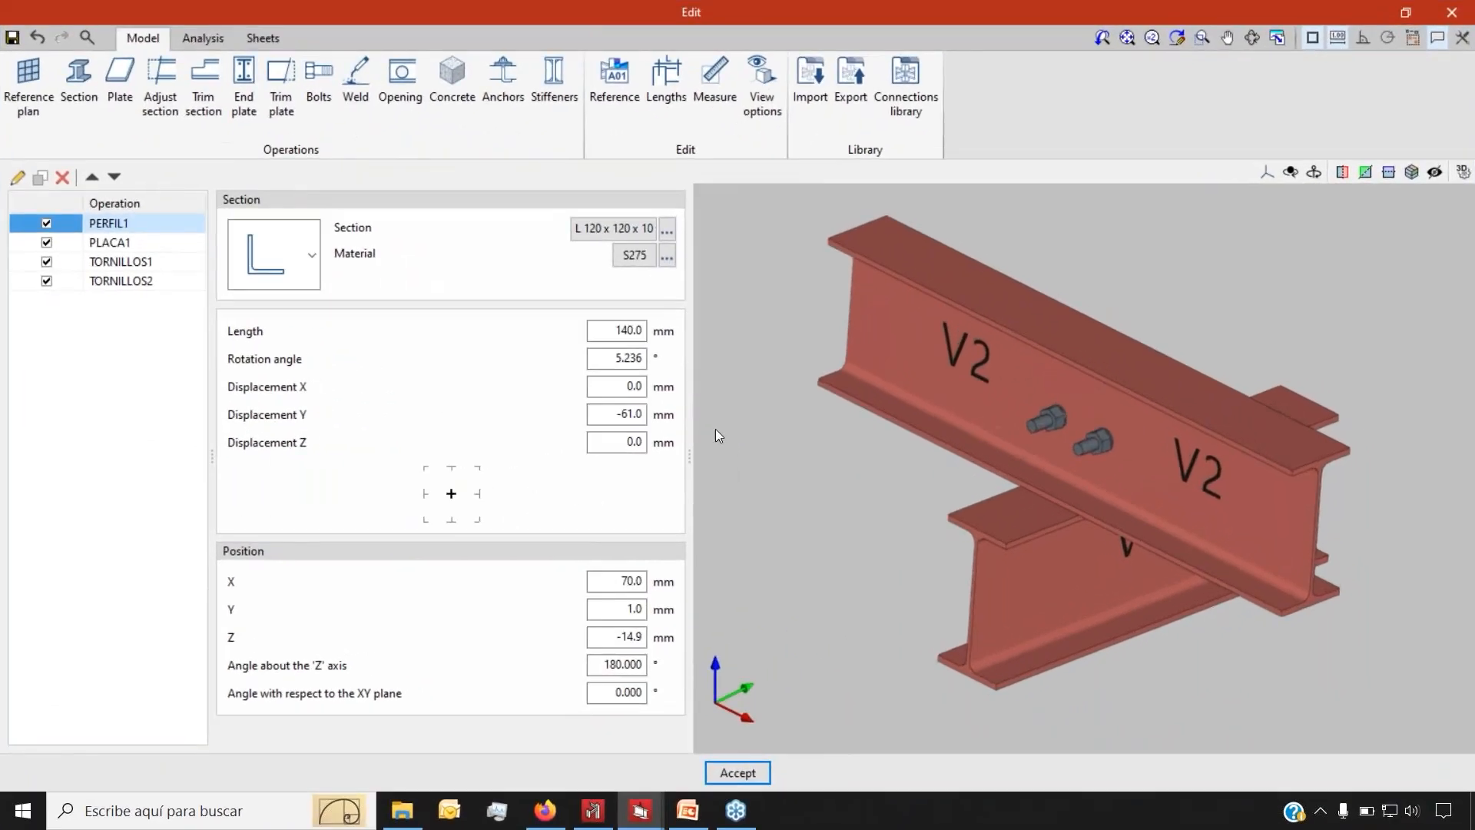
{"action": "mouse_move", "coordinate": [991, 375]}
{"action": "middle_click_drag", "start_coordinate": [1071, 206], "coordinate": [861, 228]}
{"action": "scroll", "coordinate": [883, 237], "scroll_direction": "down", "scroll_amount": 3}
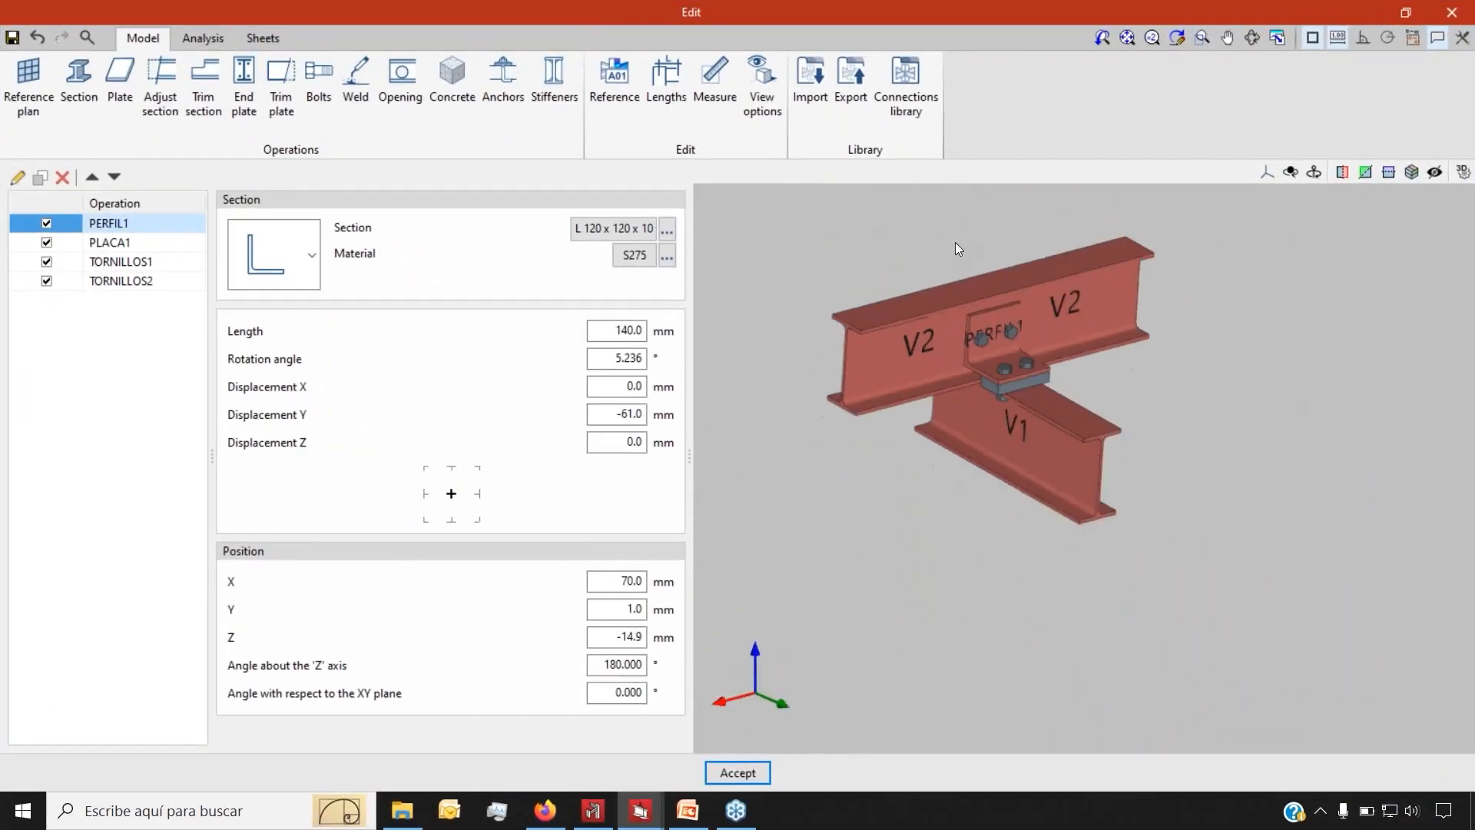
{"action": "scroll", "coordinate": [1003, 259], "scroll_direction": "up", "scroll_amount": 2}
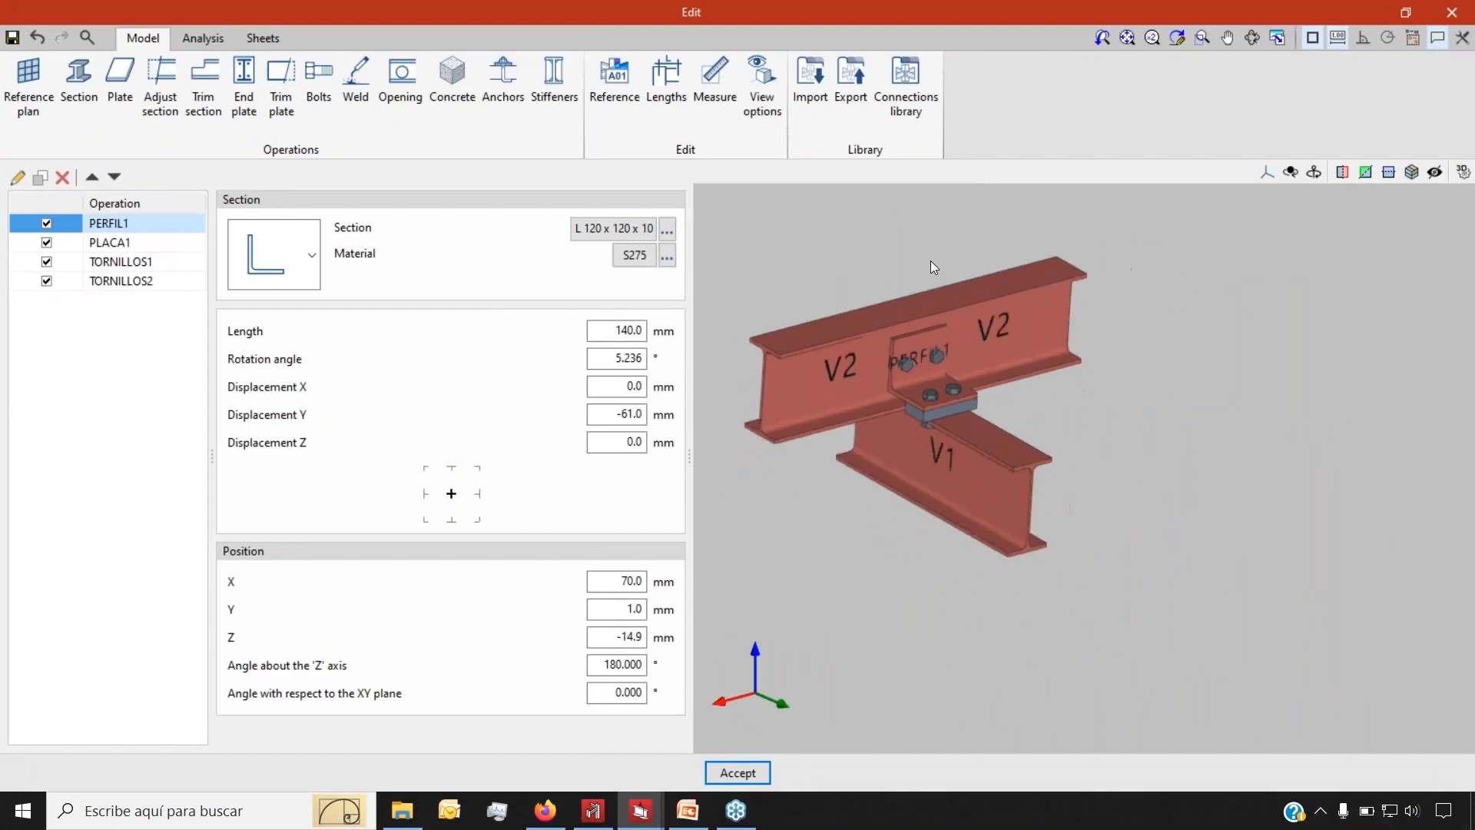
{"action": "scroll", "coordinate": [932, 260], "scroll_direction": "up", "scroll_amount": 3}
{"action": "mouse_move", "coordinate": [929, 537]}
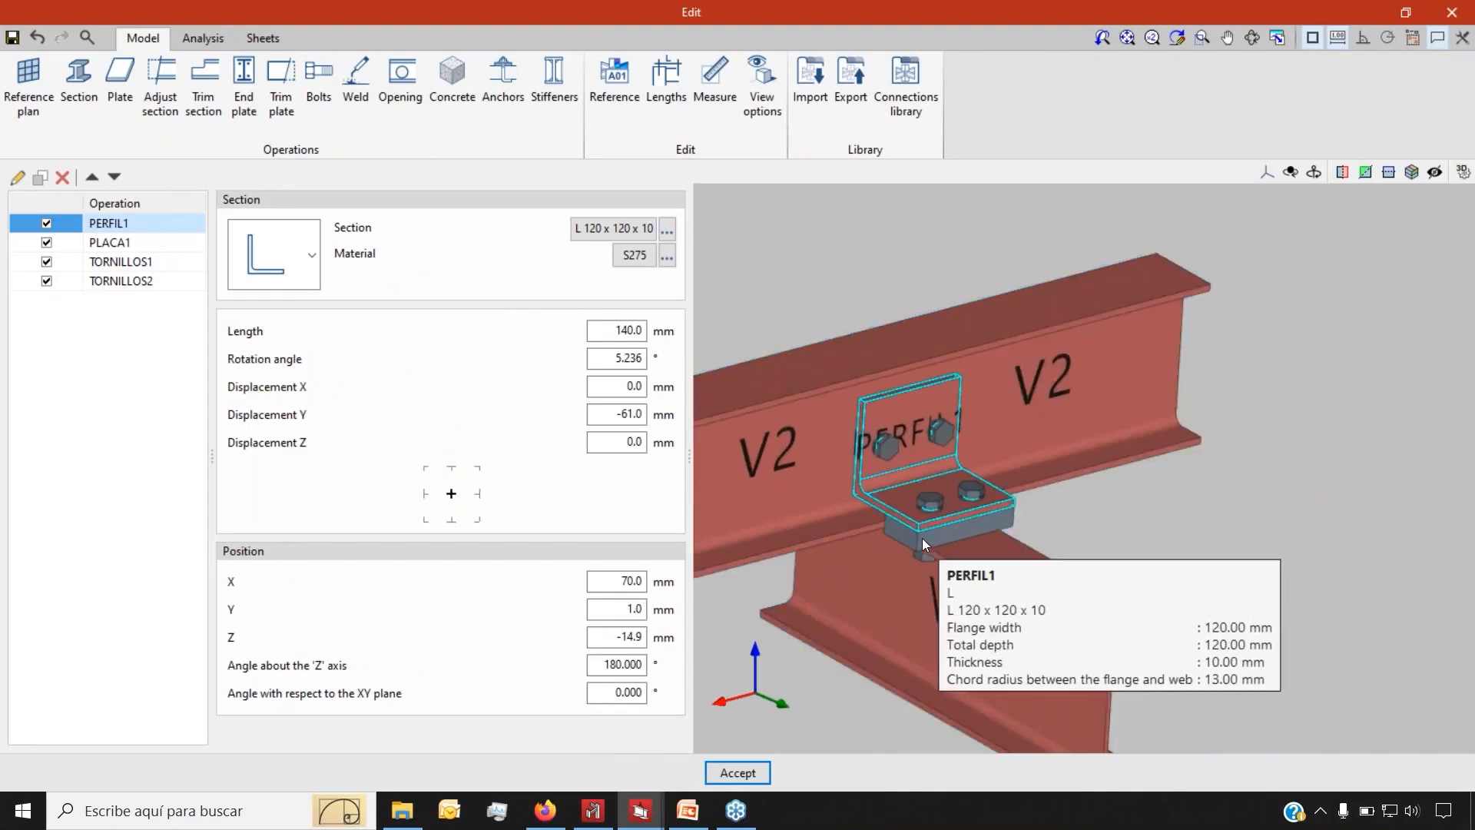
Set both the X width and Y width of the PLACA1 plate to 200 mm
{"action": "left_click", "coordinate": [134, 244]}
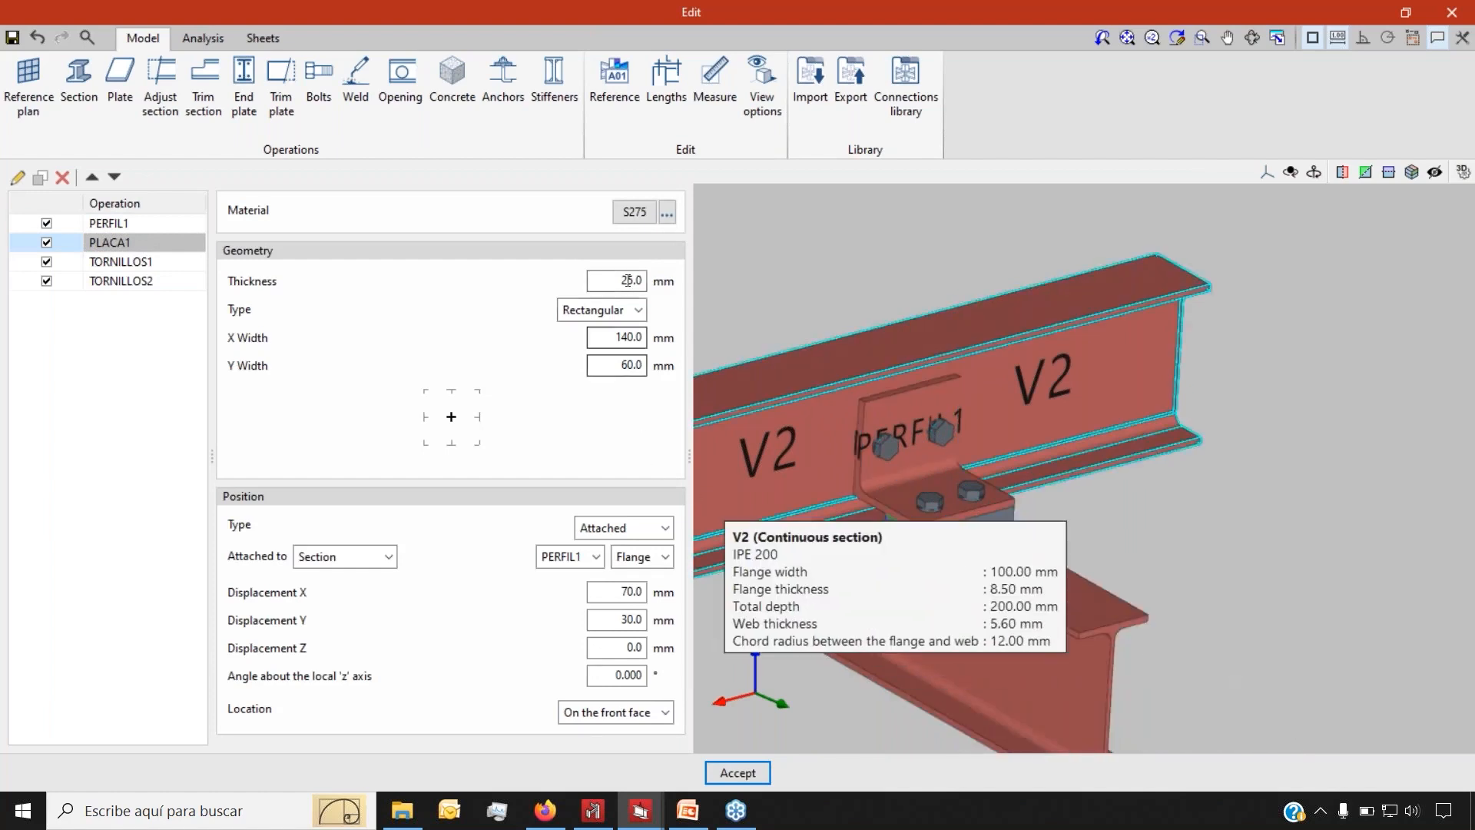
{"action": "left_click", "coordinate": [604, 339]}
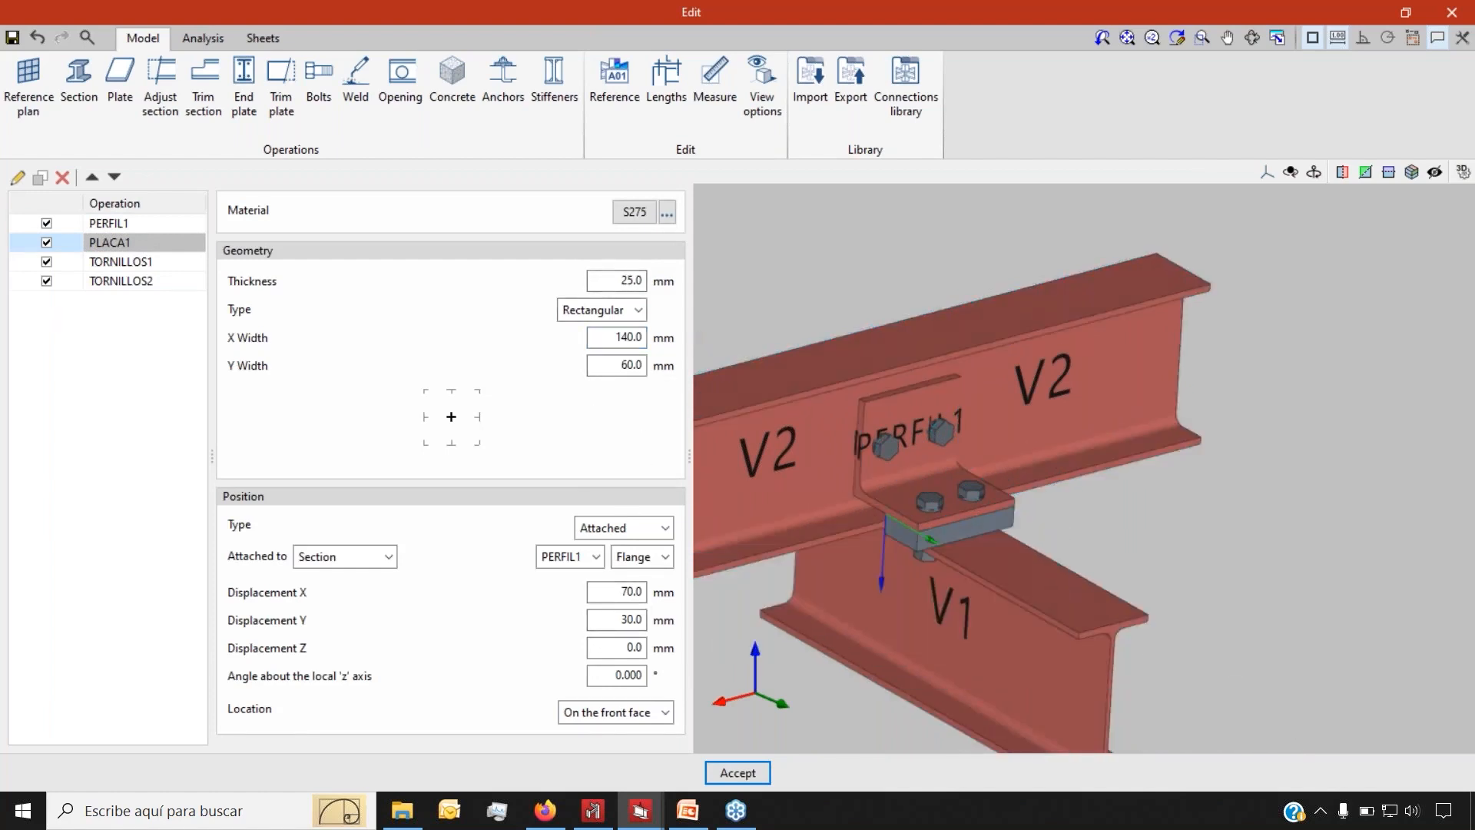
{"action": "double_click", "coordinate": [637, 339]}
{"action": "type", "text": "200"}
{"action": "key", "text": "Tab"}
{"action": "key", "text": "BackSpace"}
{"action": "type", "text": "2"}
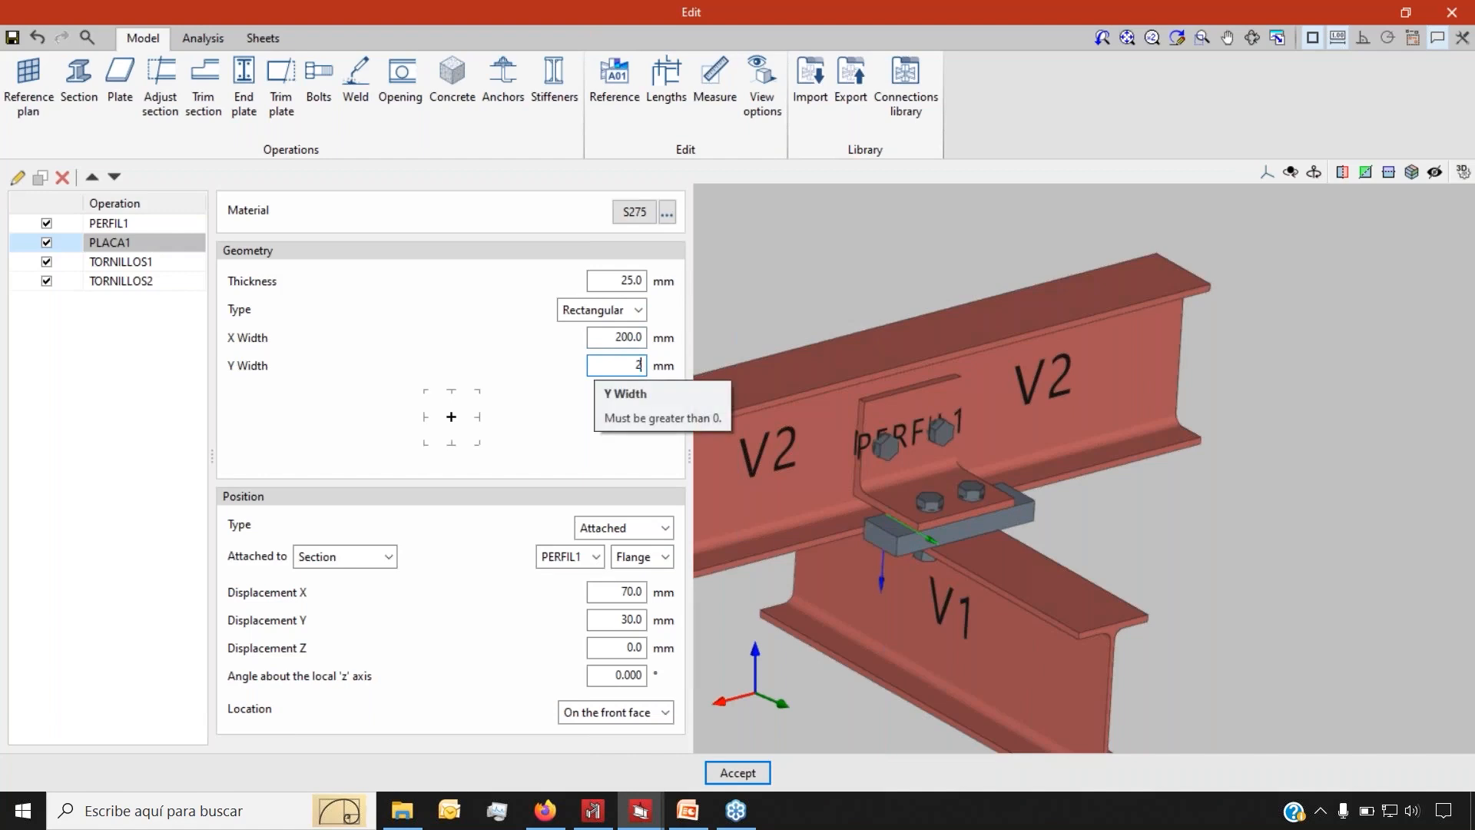
{"action": "type", "text": "00"}
{"action": "key", "text": "Return"}
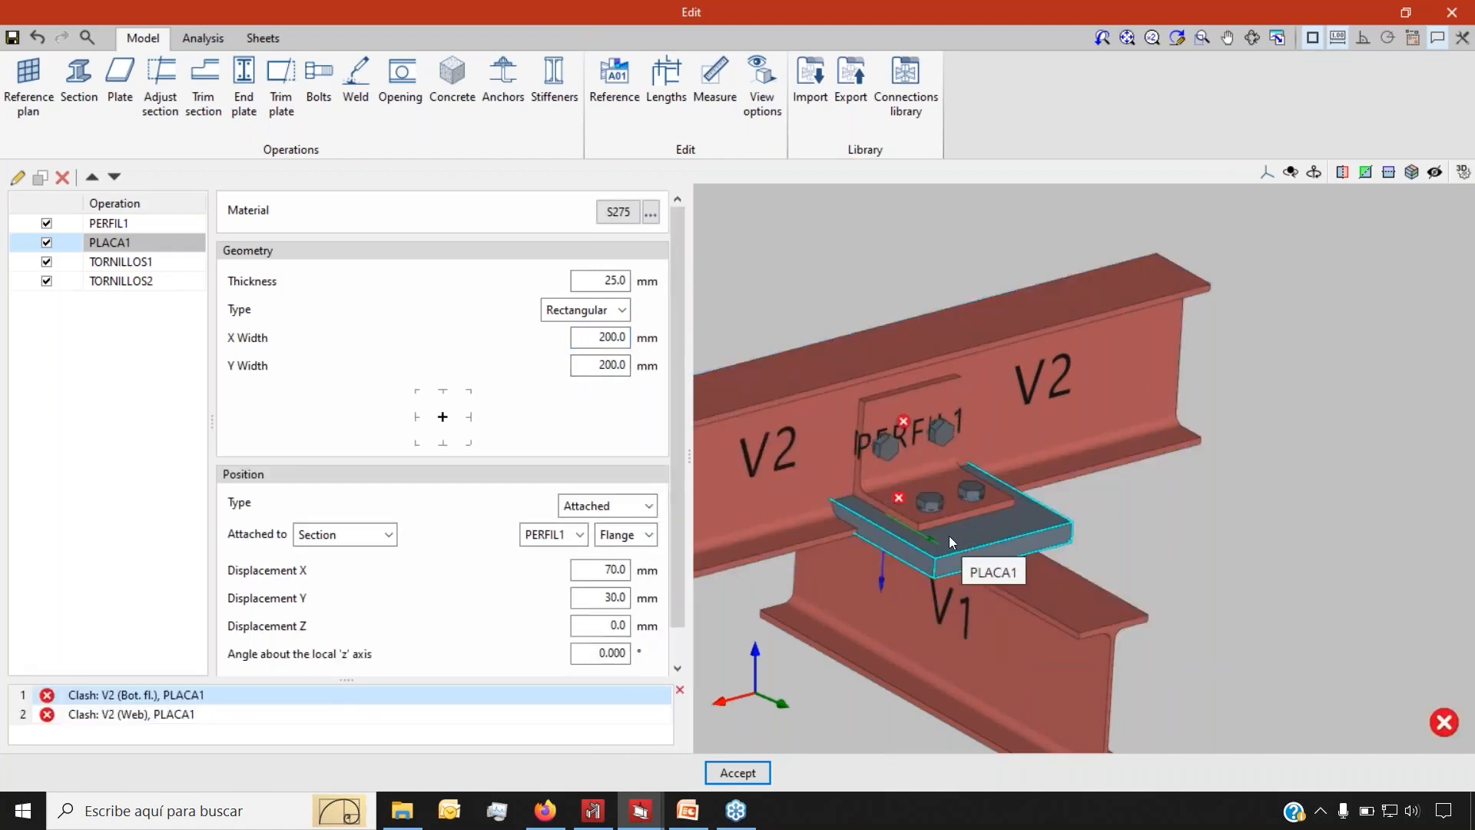
On the Tipo 14 drawing sheet, tag the plate in the Planta view with its attribute values, placing the label outside the joint
{"action": "left_click", "coordinate": [255, 40]}
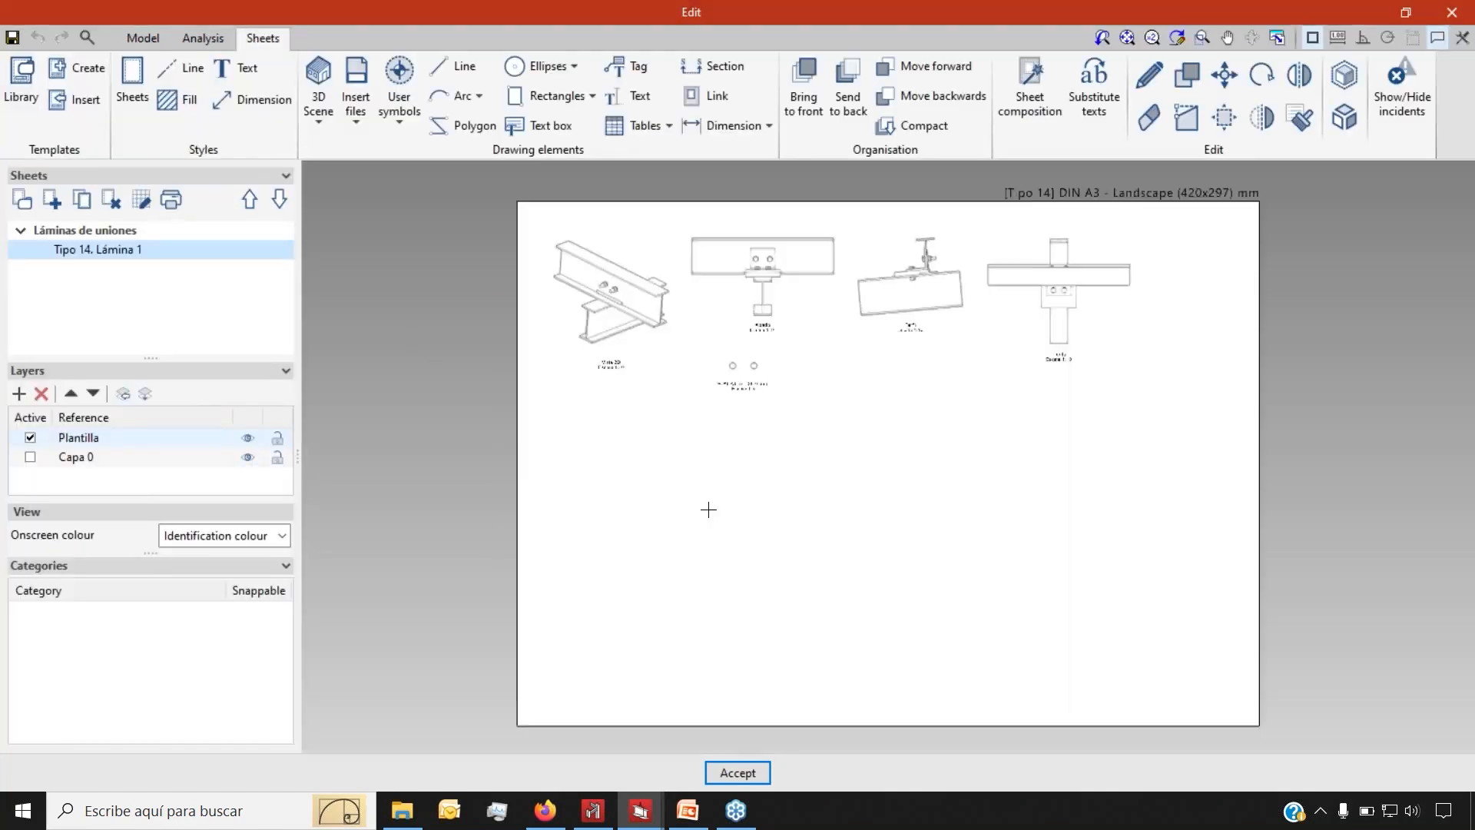
{"action": "scroll", "coordinate": [1019, 246], "scroll_direction": "up", "scroll_amount": 2}
{"action": "scroll", "coordinate": [537, 278], "scroll_direction": "up", "scroll_amount": 1}
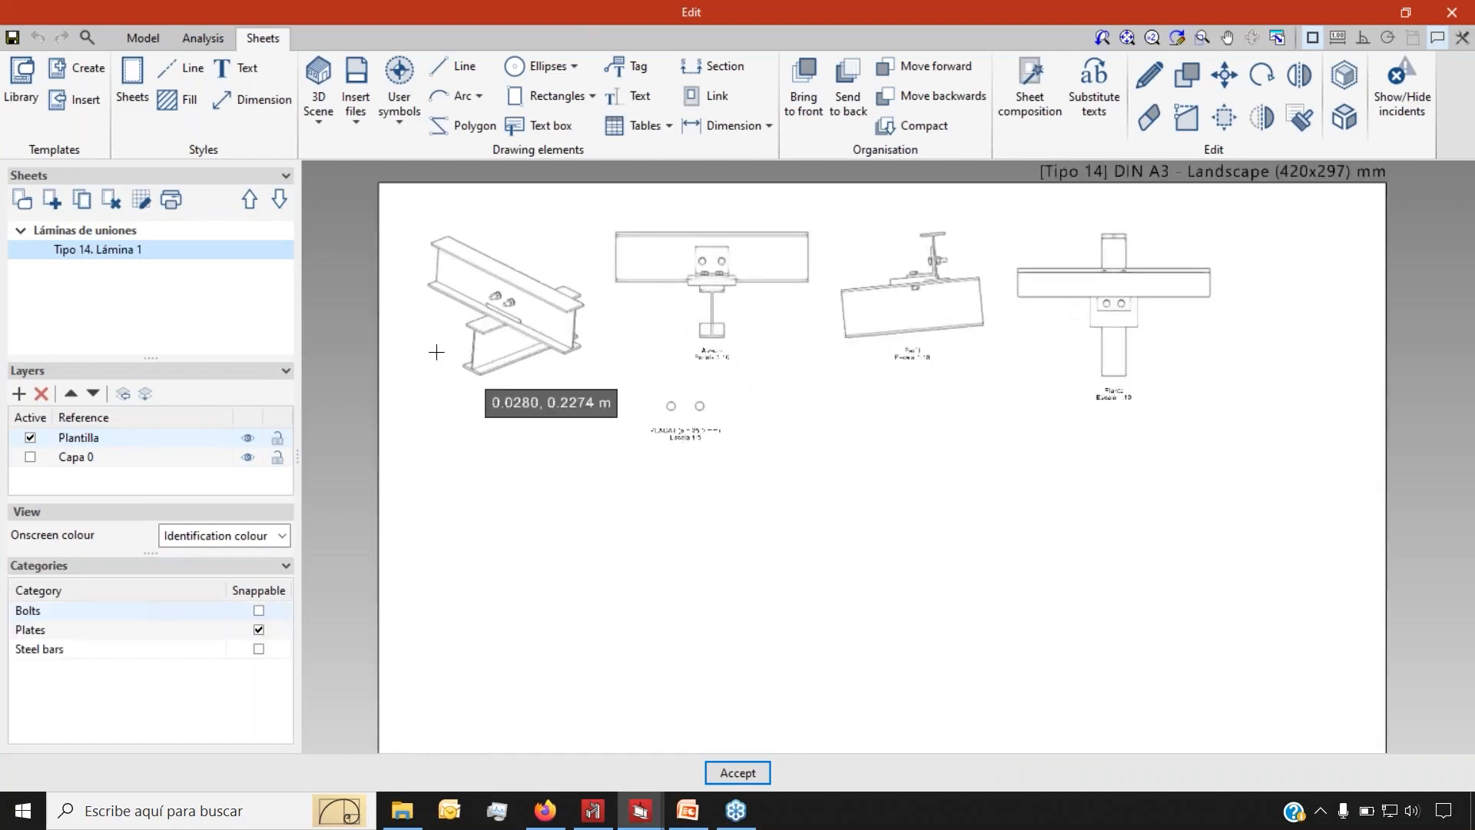
{"action": "scroll", "coordinate": [443, 348], "scroll_direction": "down", "scroll_amount": 4}
{"action": "scroll", "coordinate": [956, 282], "scroll_direction": "up", "scroll_amount": 2}
{"action": "scroll", "coordinate": [960, 283], "scroll_direction": "up", "scroll_amount": 4}
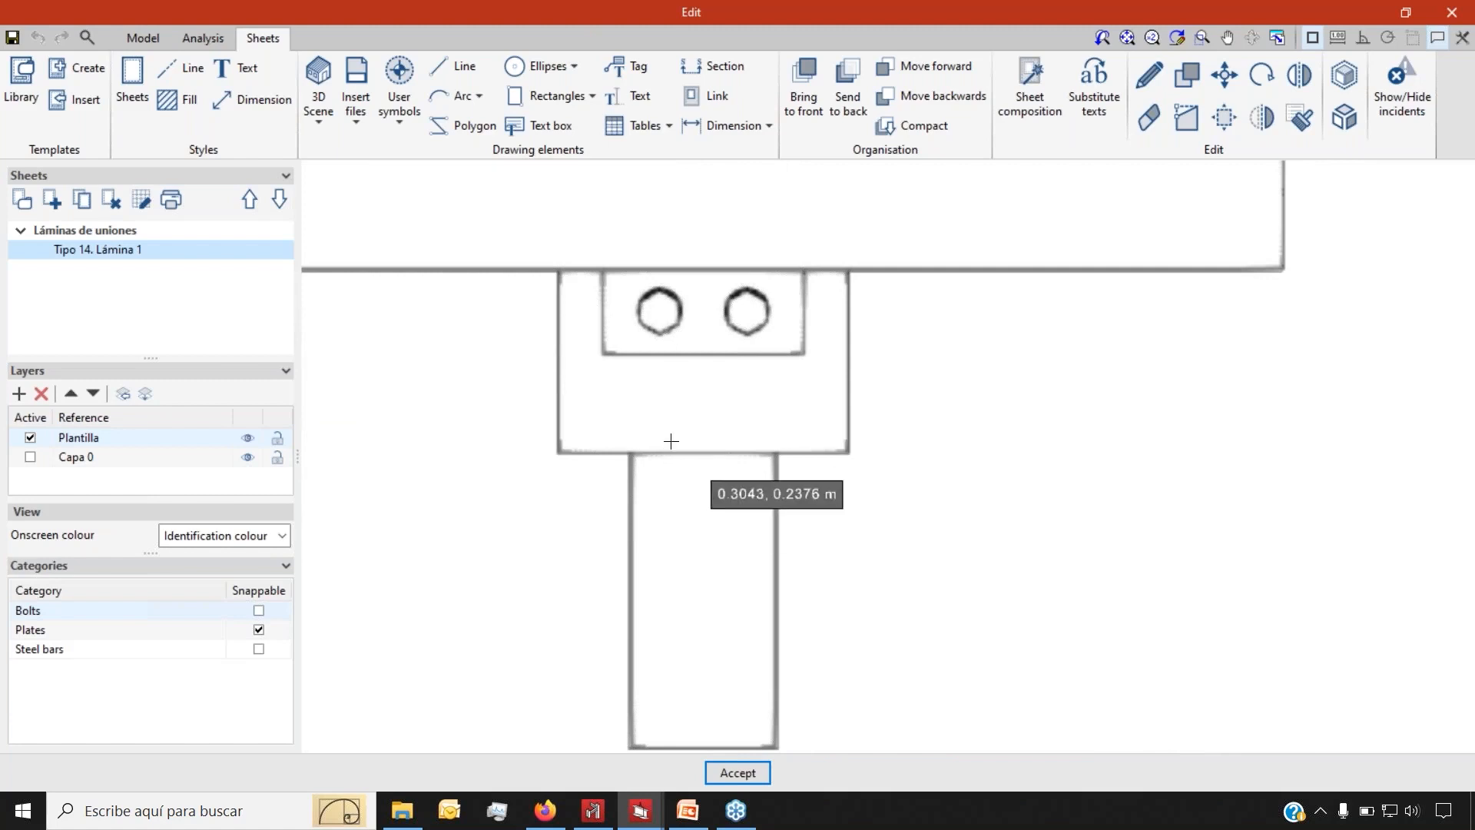
{"action": "left_click", "coordinate": [626, 67]}
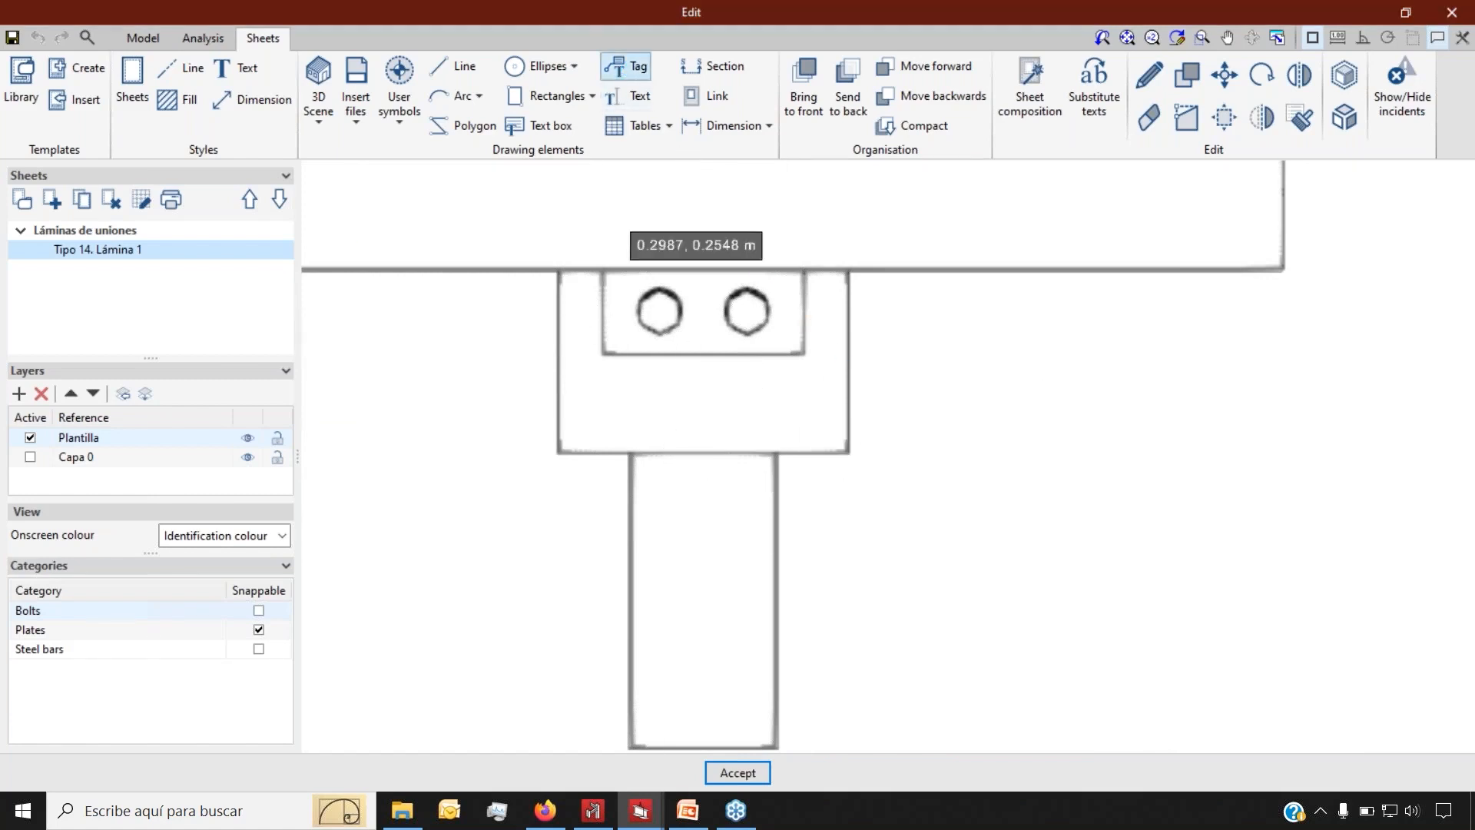
{"action": "left_click", "coordinate": [846, 453]}
{"action": "scroll", "coordinate": [751, 402], "scroll_direction": "down", "scroll_amount": 3}
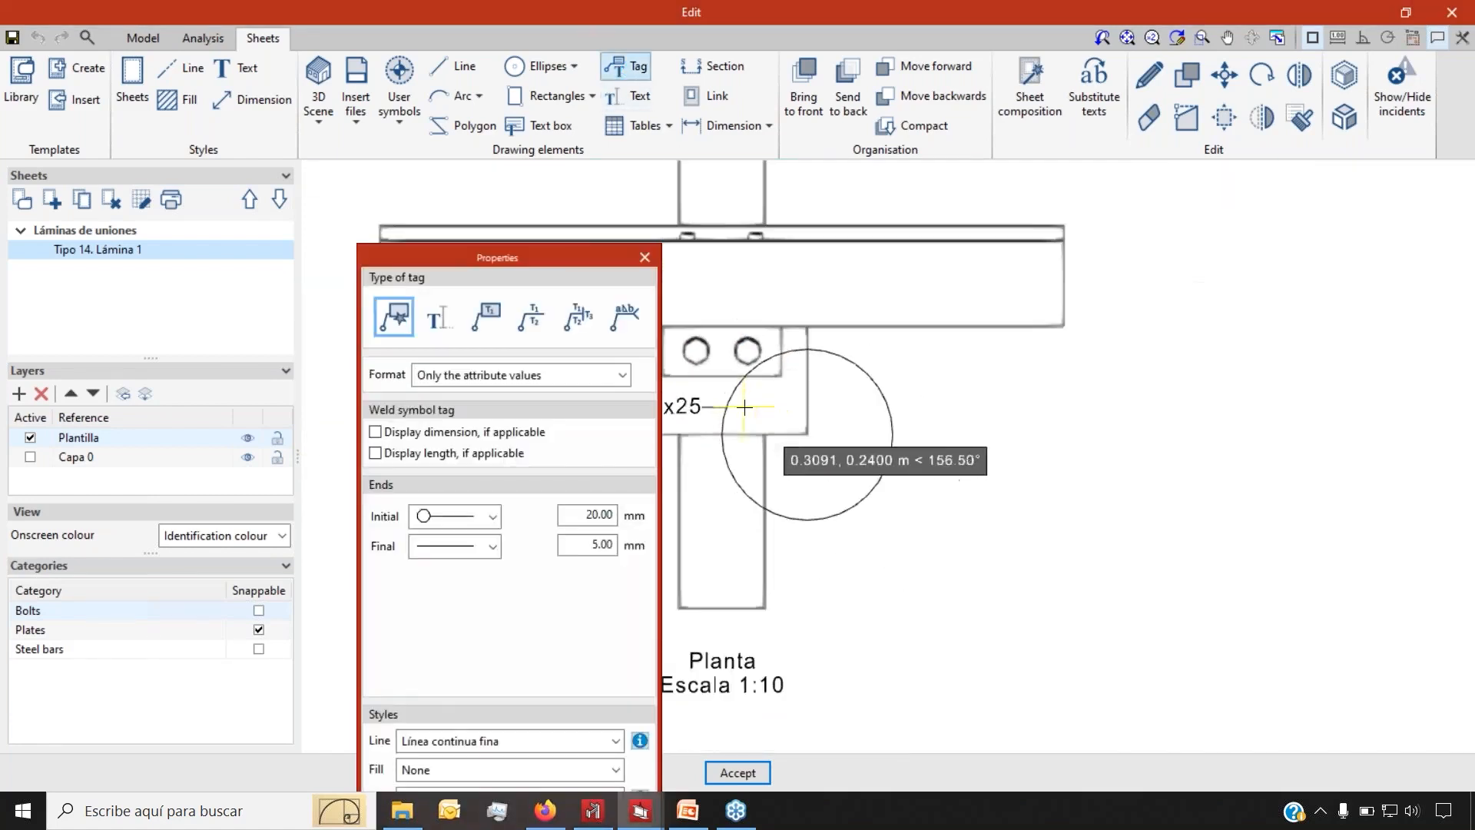
{"action": "left_click", "coordinate": [942, 538]}
{"action": "scroll", "coordinate": [941, 534], "scroll_direction": "up", "scroll_amount": 2}
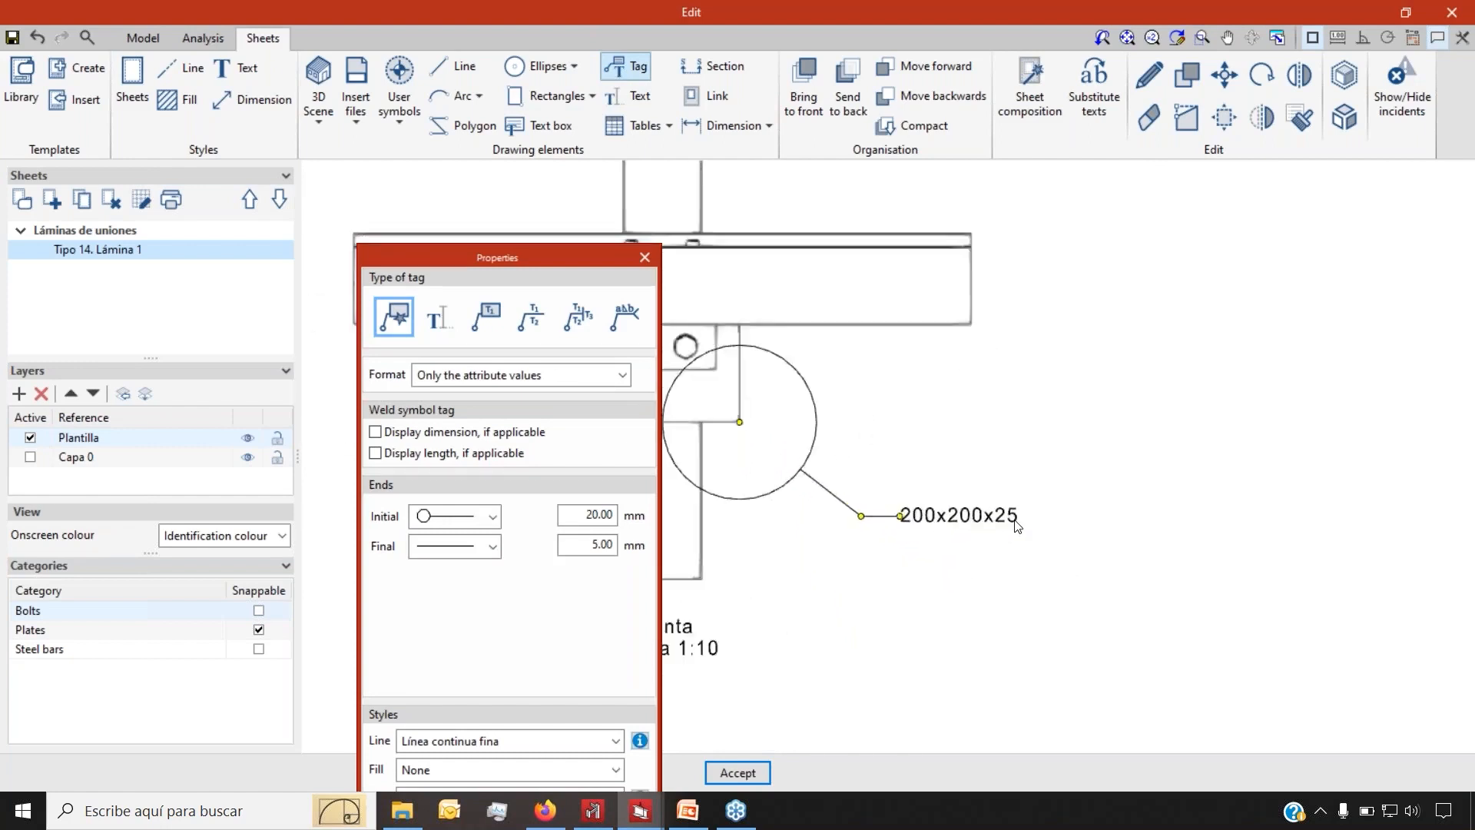
Return to the connection model and set the PLACA1 plate's X width to 160 mm
{"action": "left_click", "coordinate": [155, 42]}
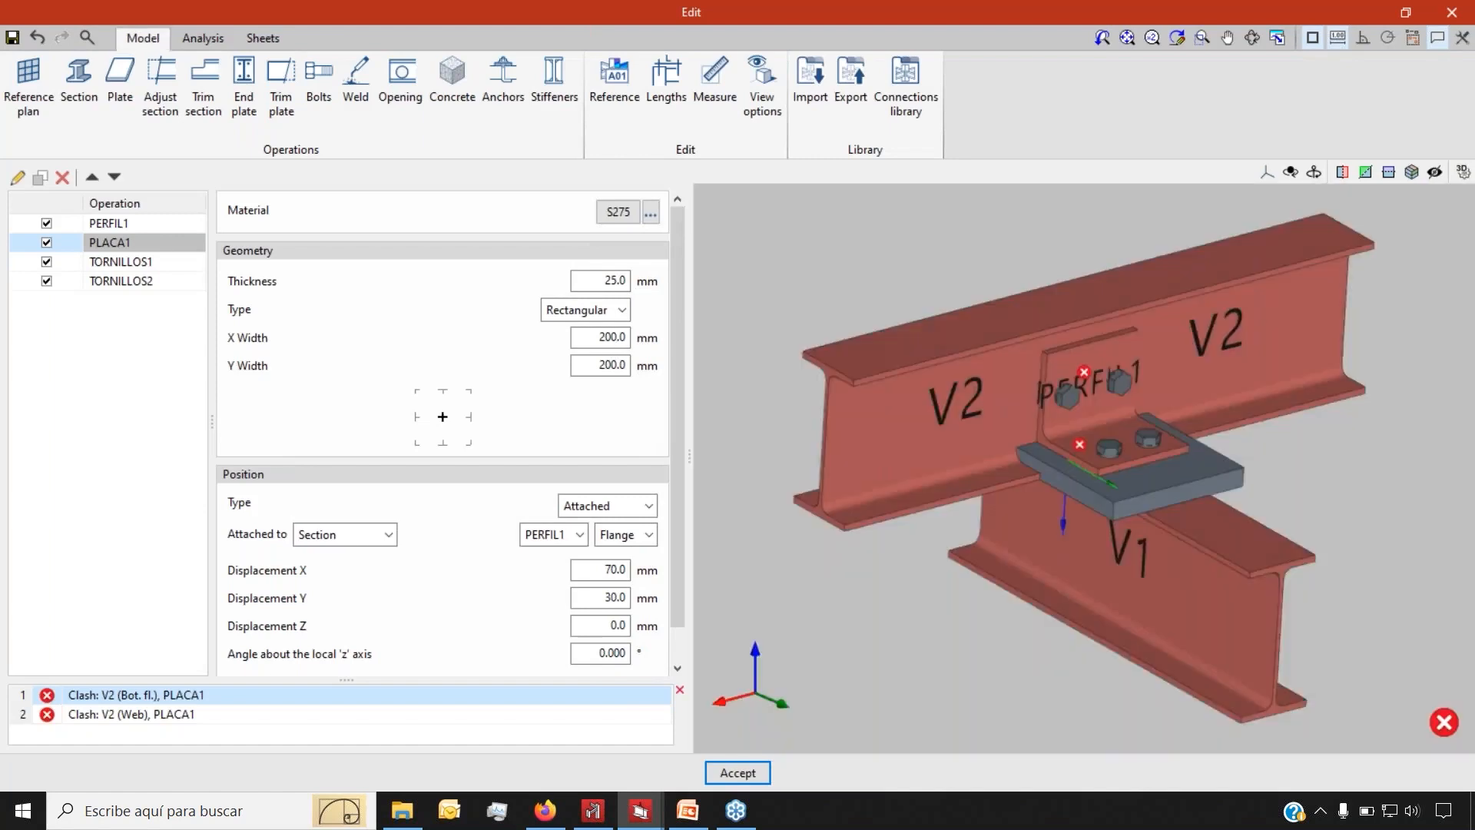
{"action": "left_click", "coordinate": [611, 337]}
{"action": "type", "text": "16"}
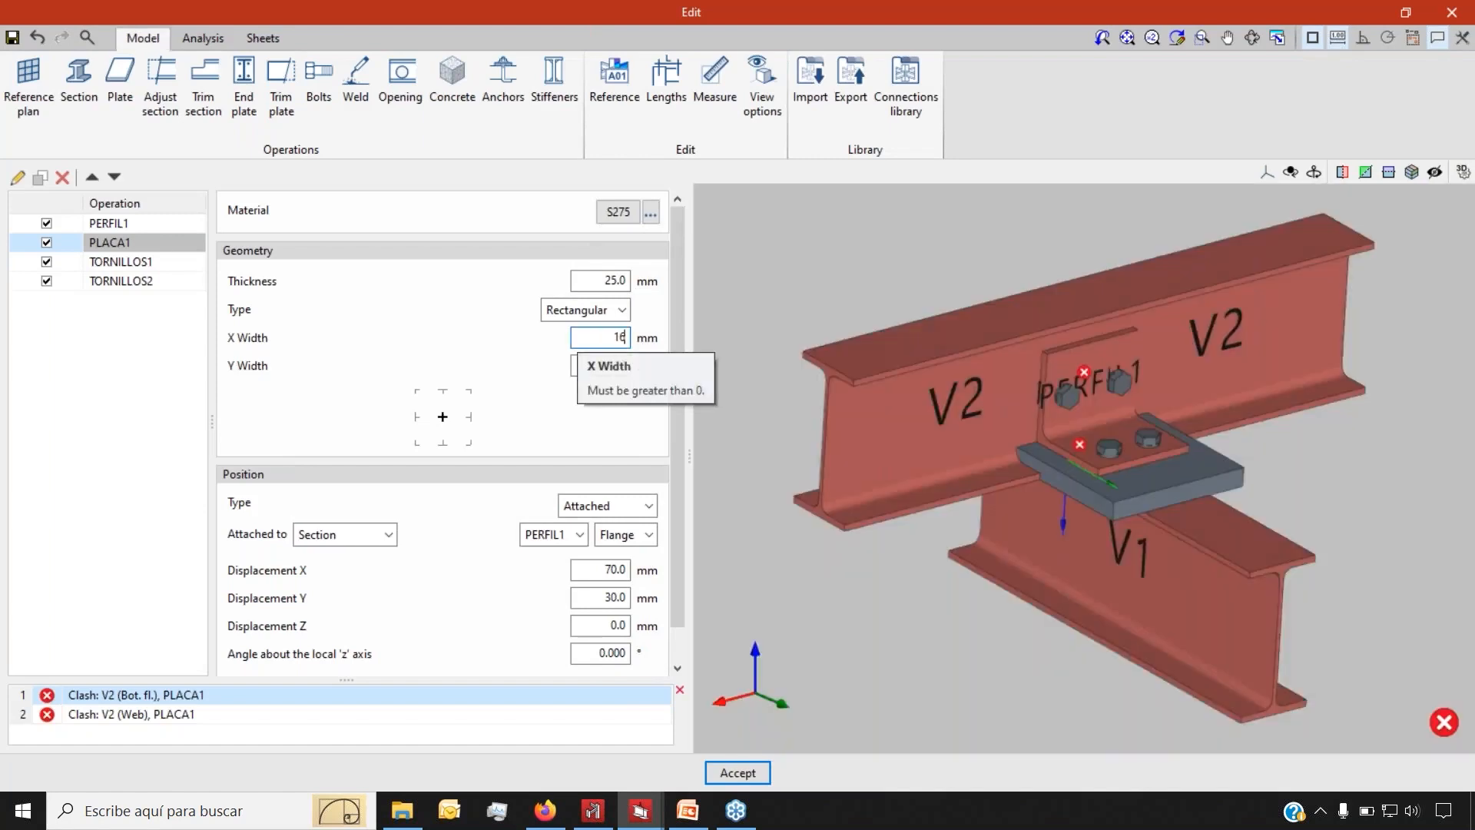
{"action": "key", "text": "Tab"}
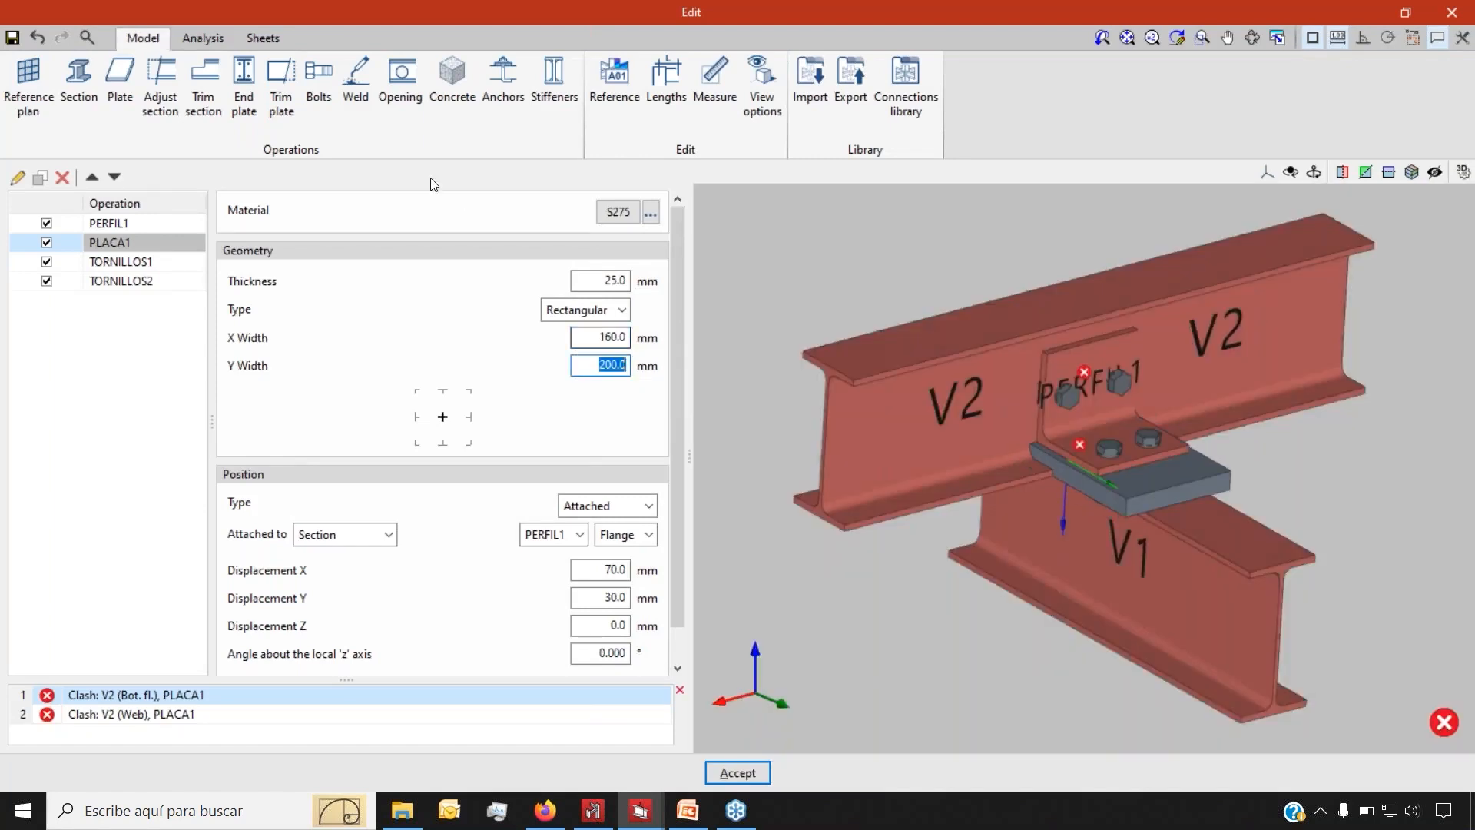
Reopen the Tipo 14 drawing sheet and check the plate tag in the Planta view
{"action": "left_click", "coordinate": [263, 38]}
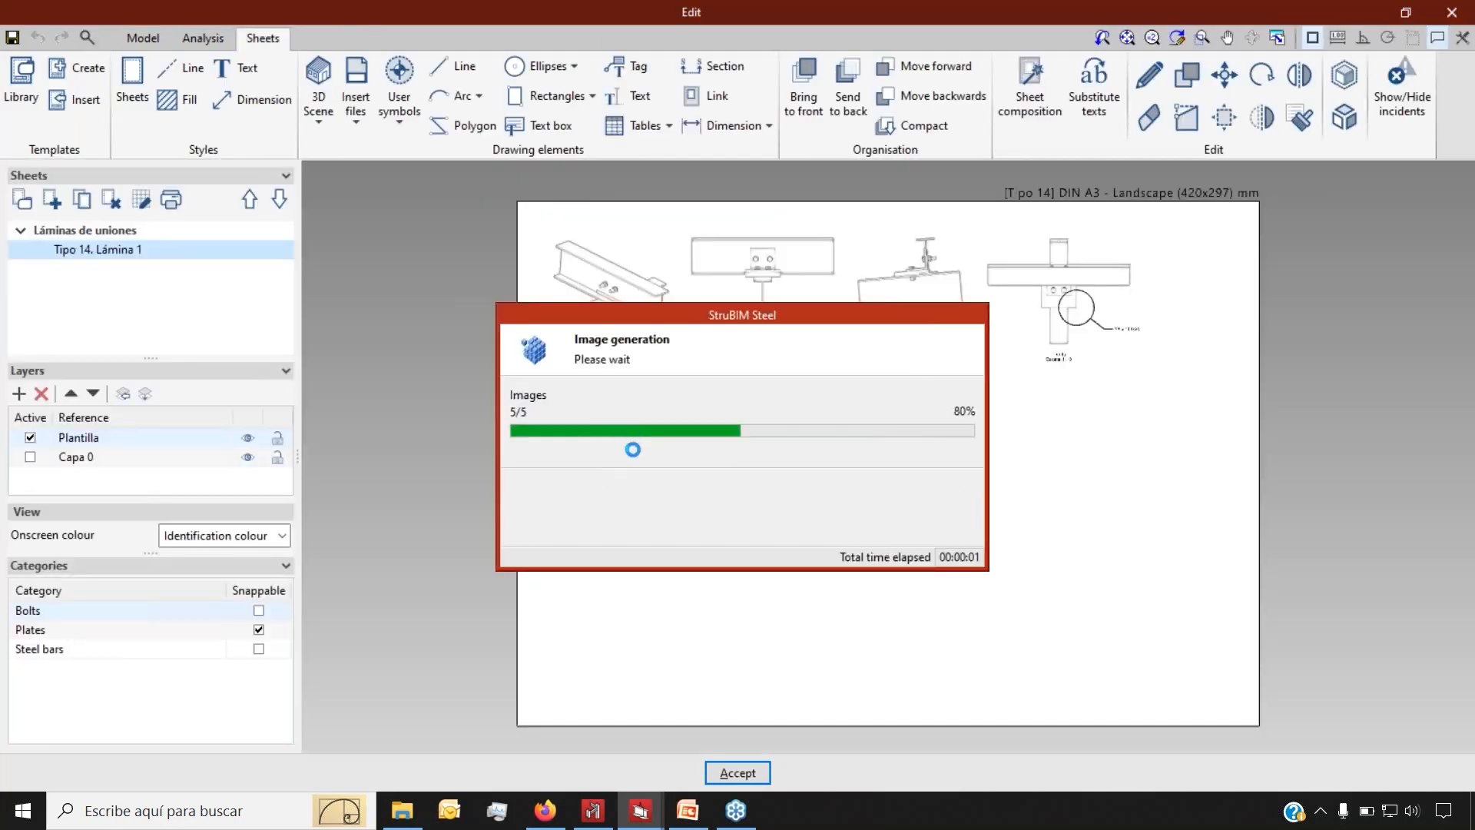
{"action": "scroll", "coordinate": [1037, 326], "scroll_direction": "down", "scroll_amount": 2}
{"action": "scroll", "coordinate": [1061, 324], "scroll_direction": "up", "scroll_amount": 5}
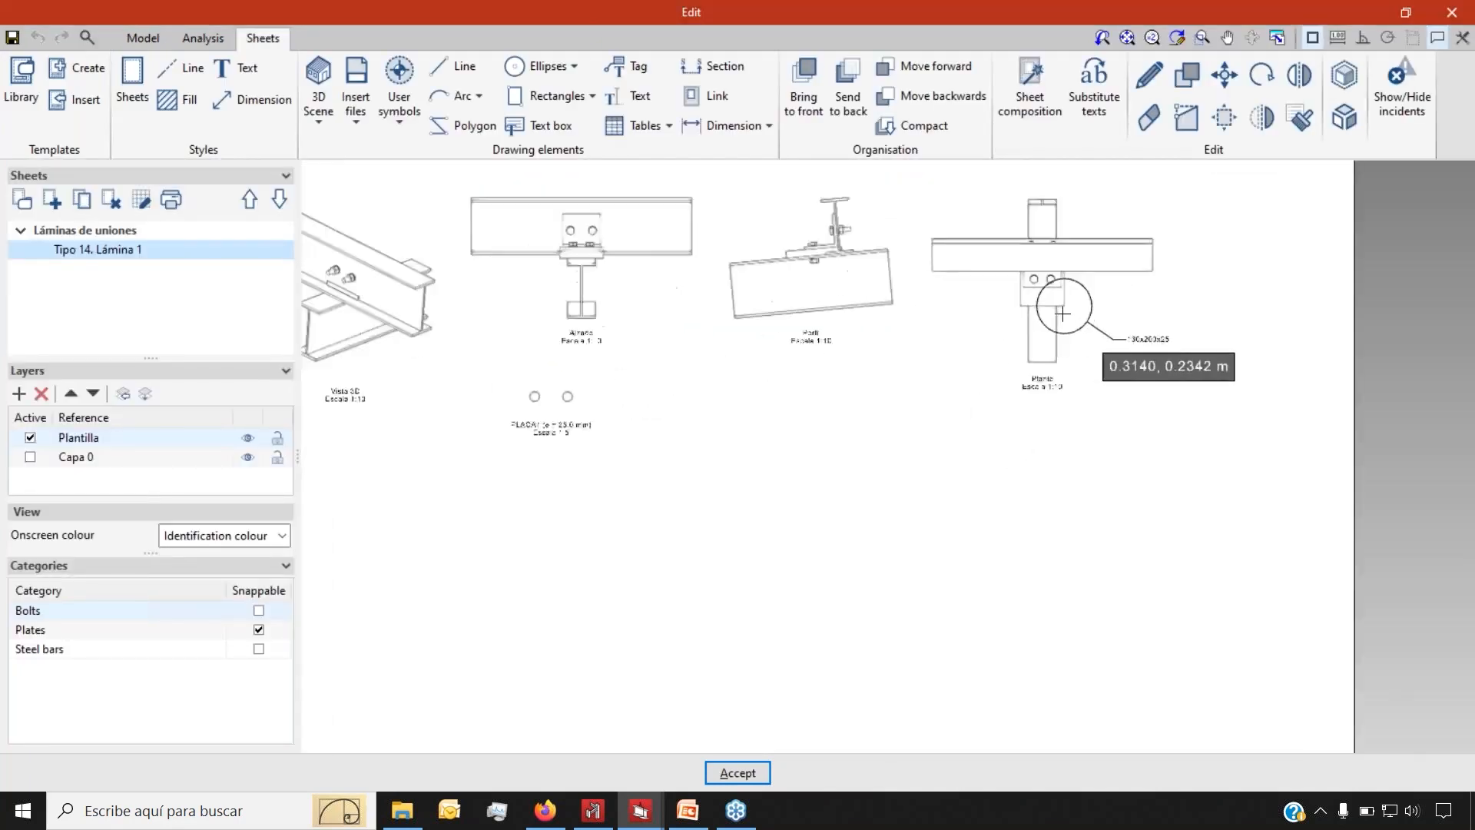
{"action": "scroll", "coordinate": [791, 487], "scroll_direction": "down", "scroll_amount": 3}
{"action": "scroll", "coordinate": [988, 416], "scroll_direction": "up", "scroll_amount": 6}
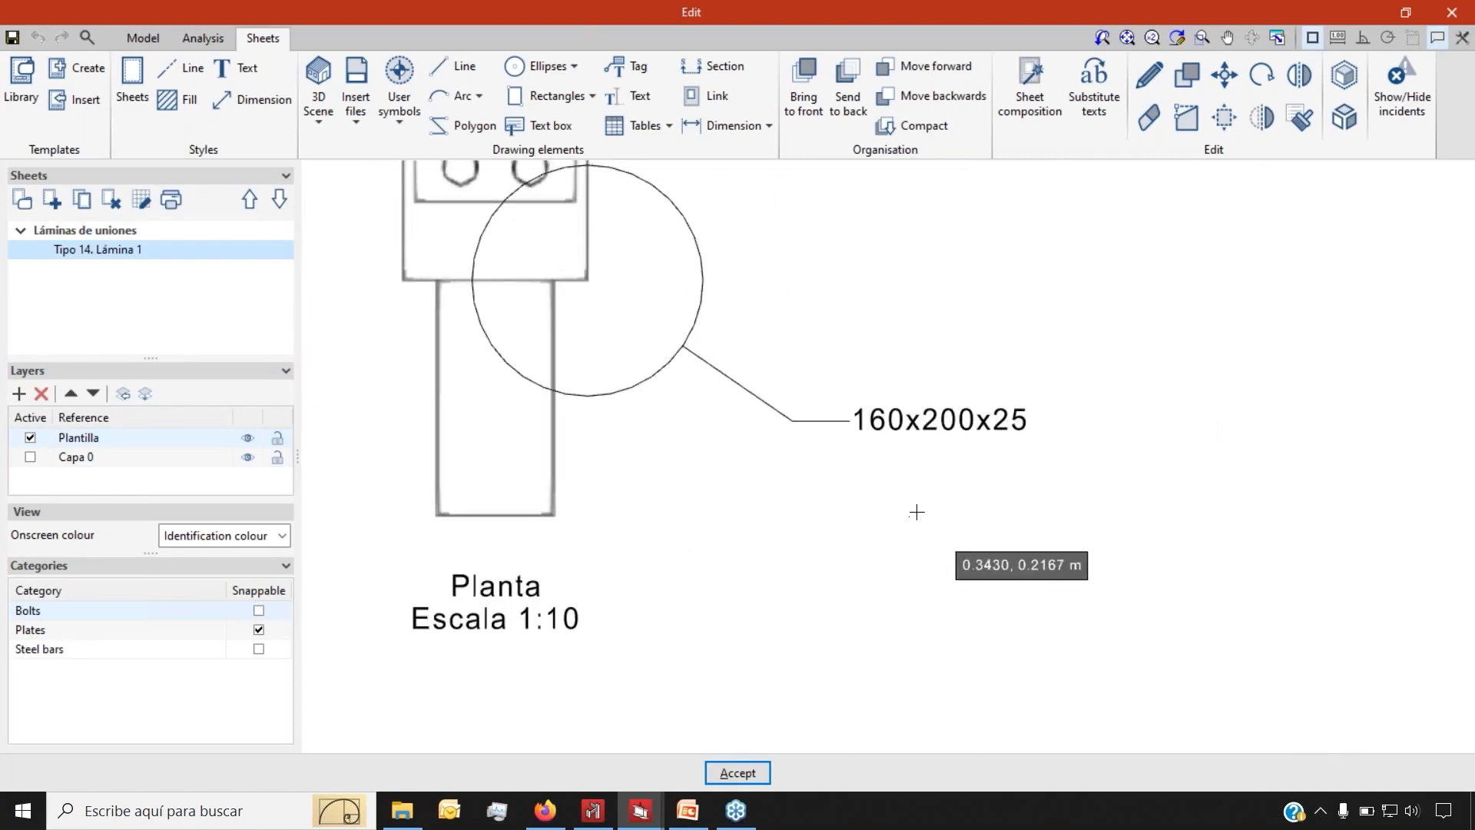
{"action": "scroll", "coordinate": [911, 511], "scroll_direction": "down", "scroll_amount": 2}
{"action": "scroll", "coordinate": [915, 501], "scroll_direction": "down", "scroll_amount": 2}
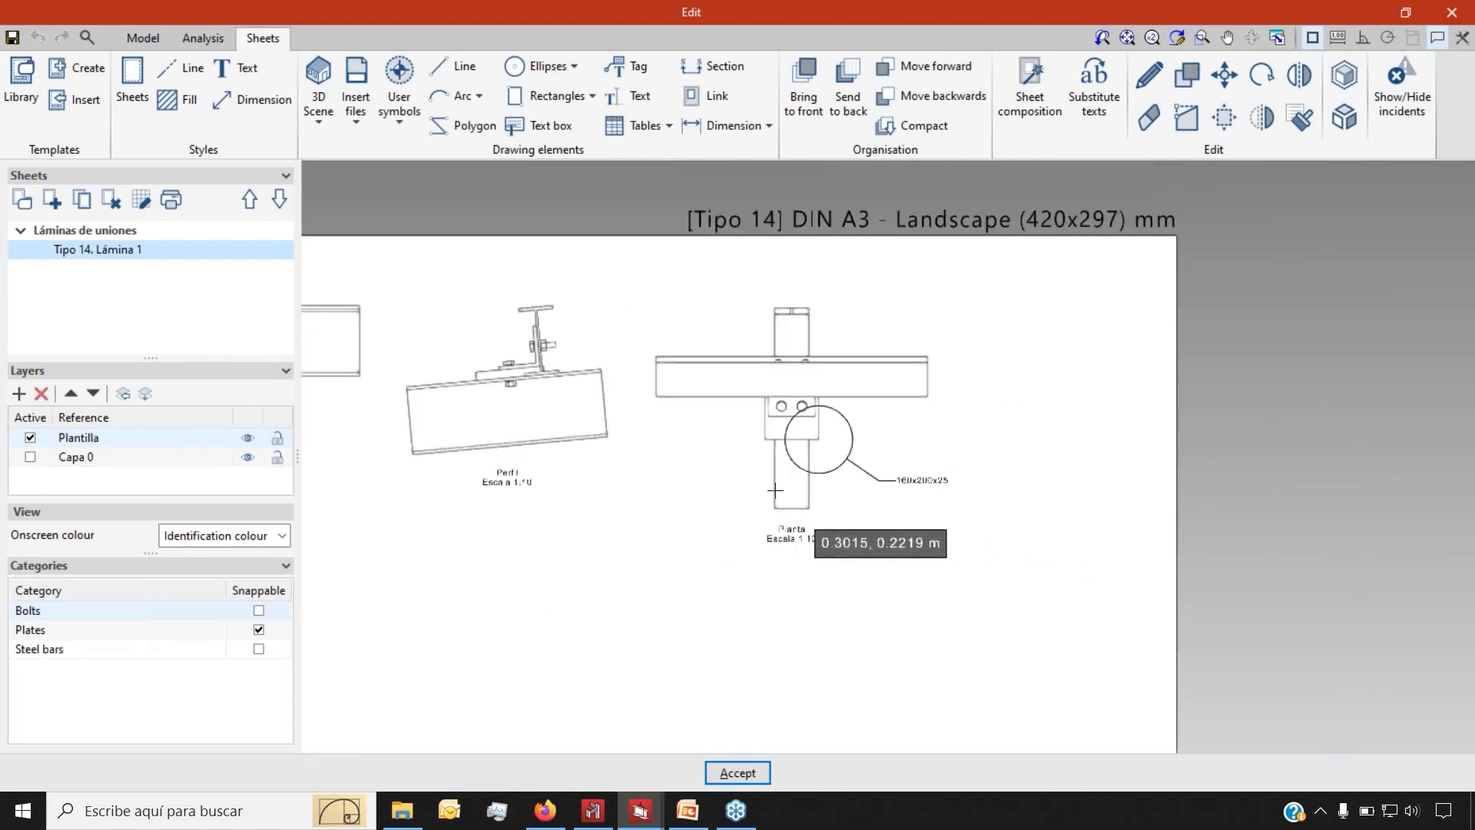